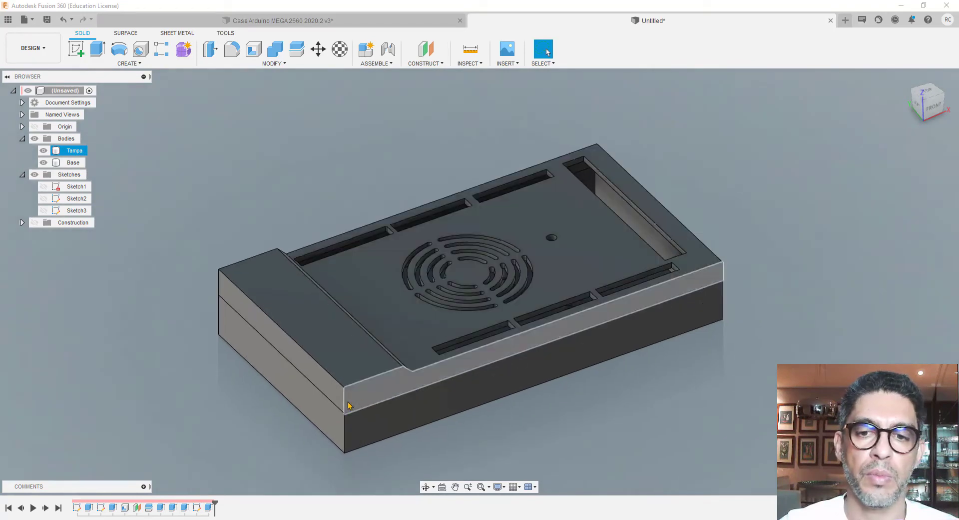
Examine the lid's rectangular slots, looking closely at the curved notches at the end of the first slot and in the wide slot
scroll(324, 421, "up", 1)
scroll(598, 425, "up", 1)
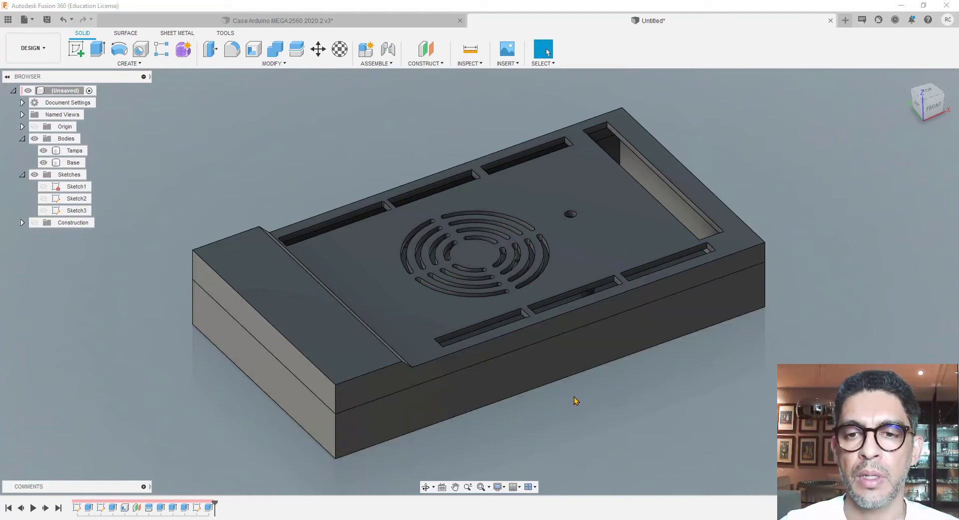
left_click(493, 317)
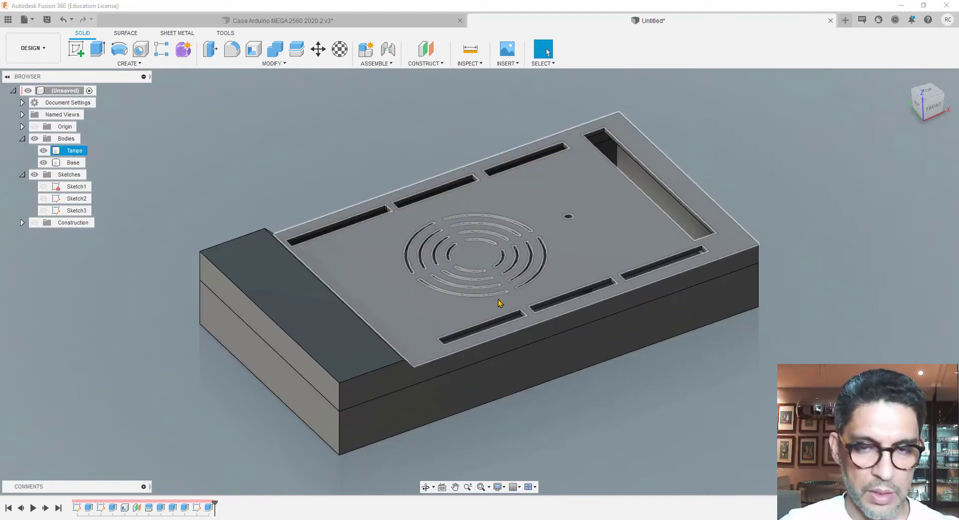
middle_click_drag(483, 300, 421, 301, "shift")
scroll(408, 111, "up", 2)
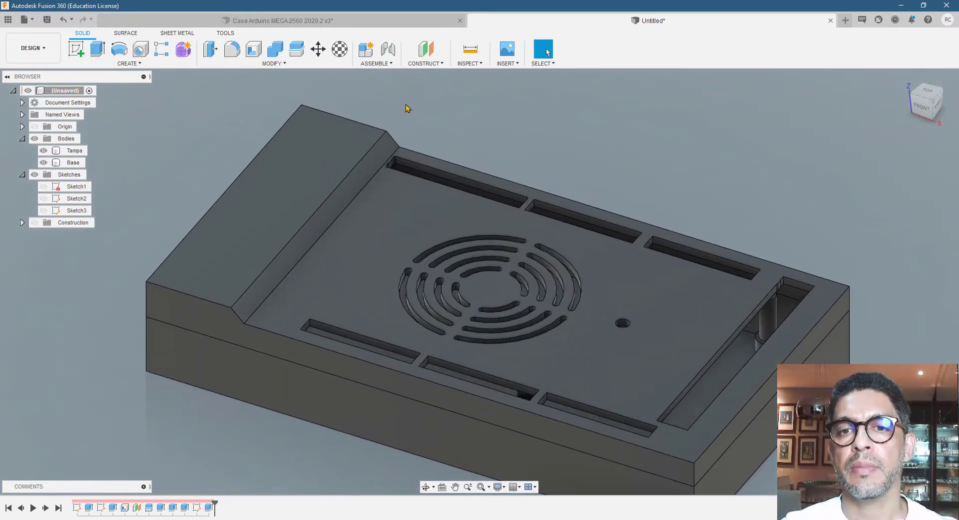
scroll(408, 107, "up", 6)
scroll(295, 374, "up", 2)
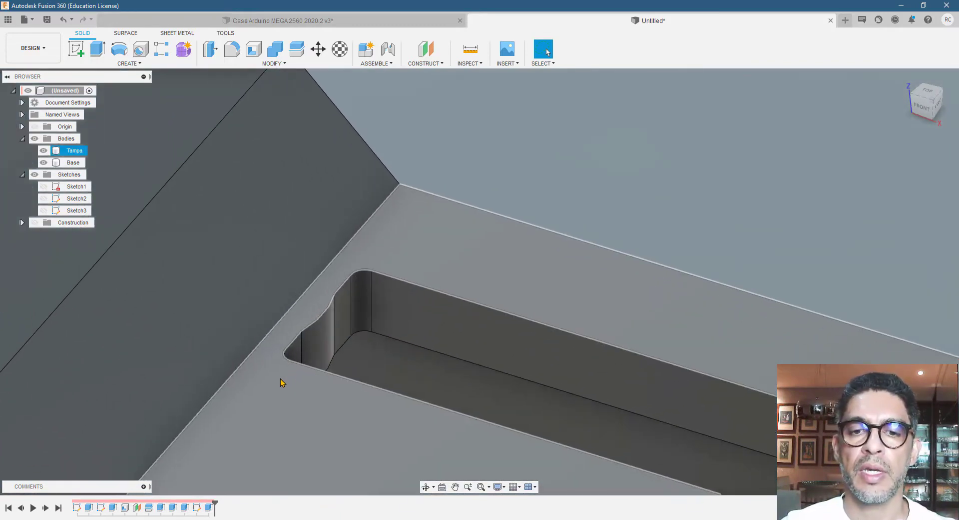
scroll(281, 383, "up", 2)
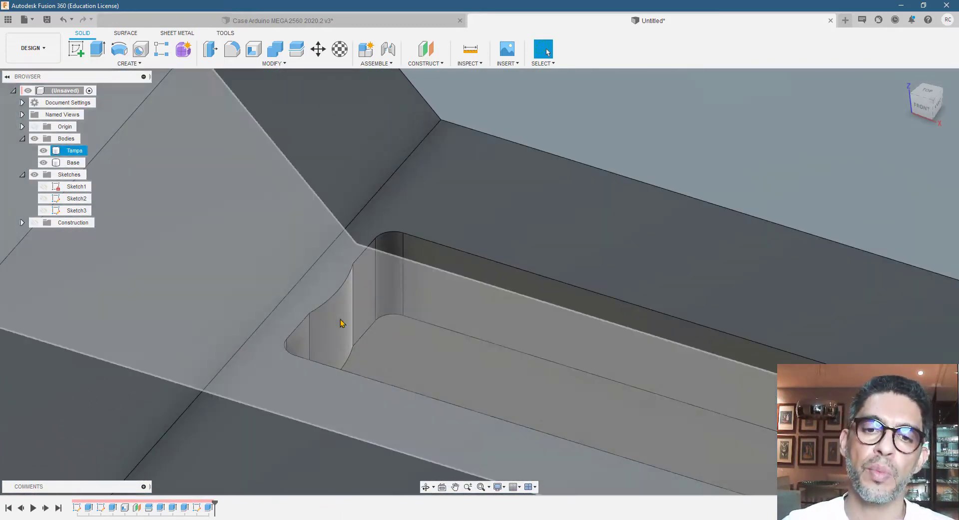
scroll(325, 341, "down", 6)
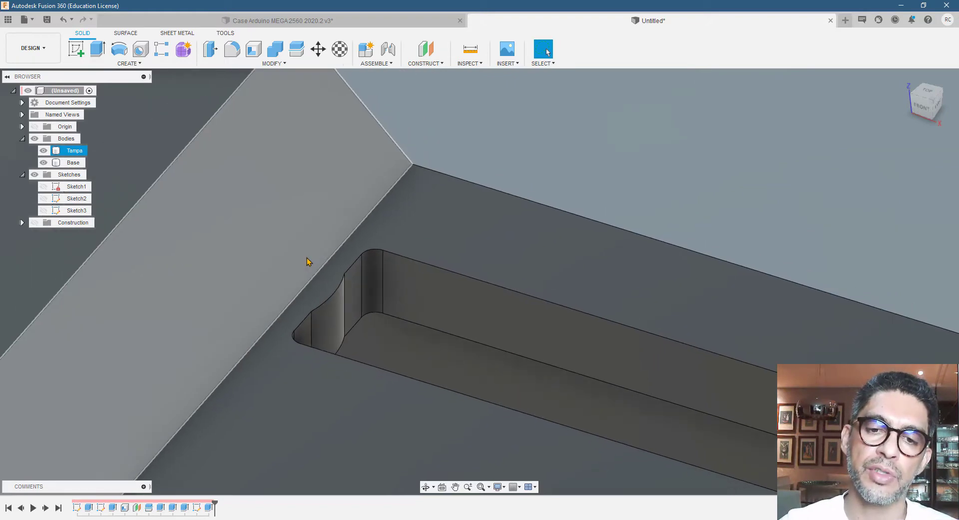
scroll(316, 253, "down", 8)
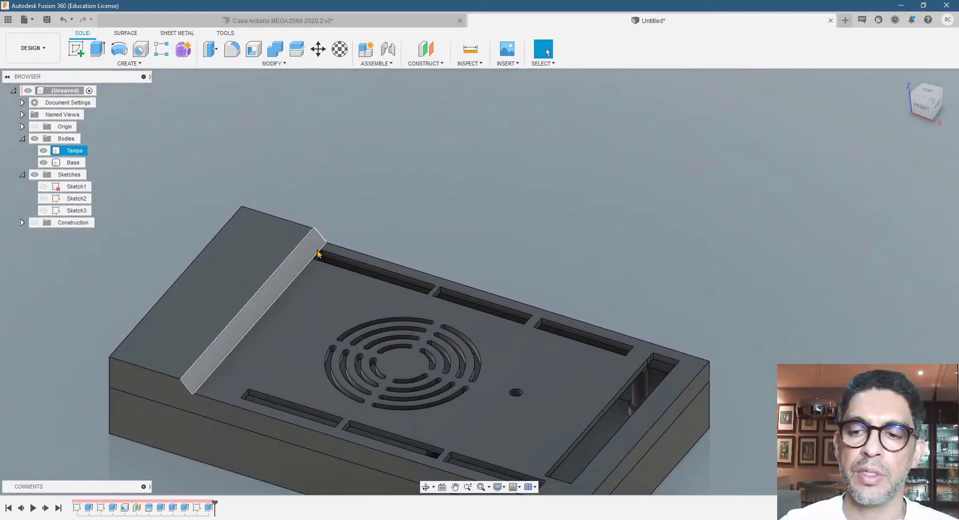
scroll(598, 352, "up", 2)
scroll(566, 343, "up", 10)
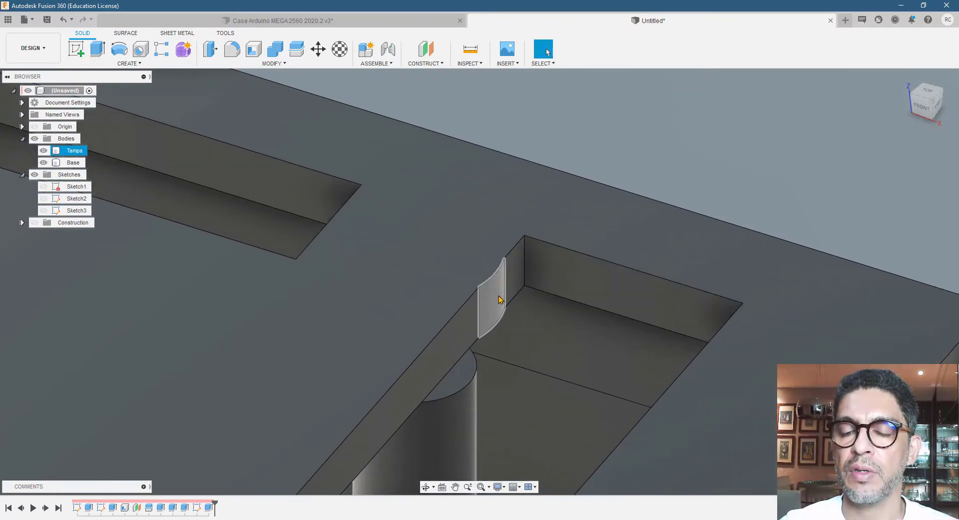
scroll(499, 298, "down", 10)
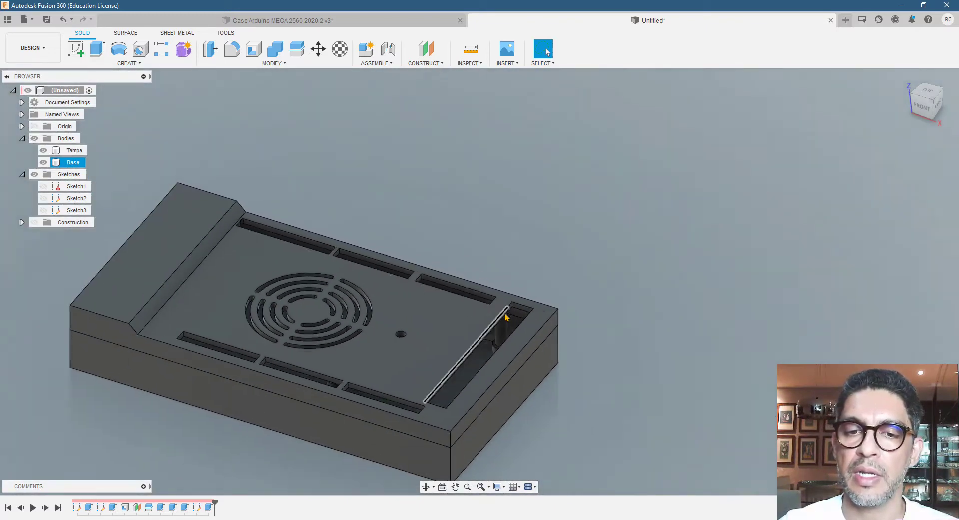
scroll(413, 300, "up", 3)
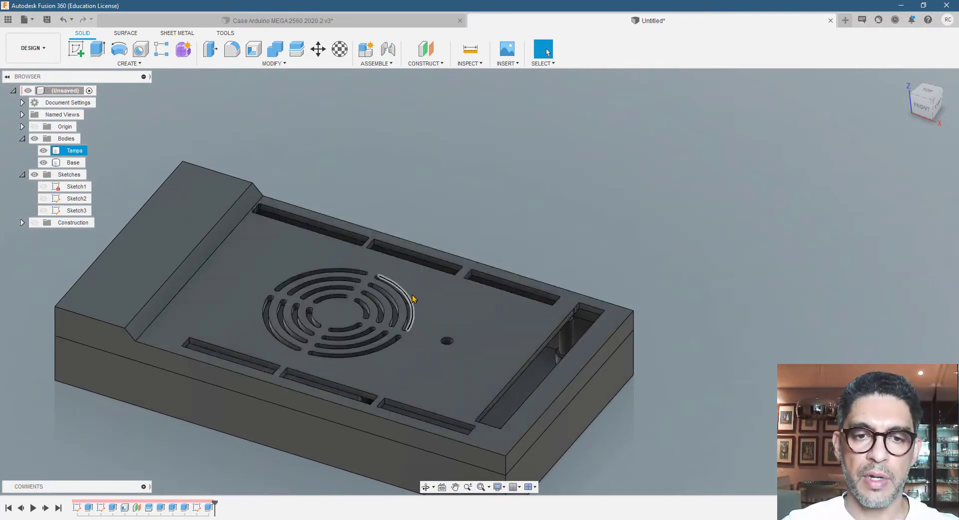
scroll(414, 319, "down", 2)
middle_click_drag(237, 400, 300, 352, "shift")
middle_click_drag(365, 333, 484, 268)
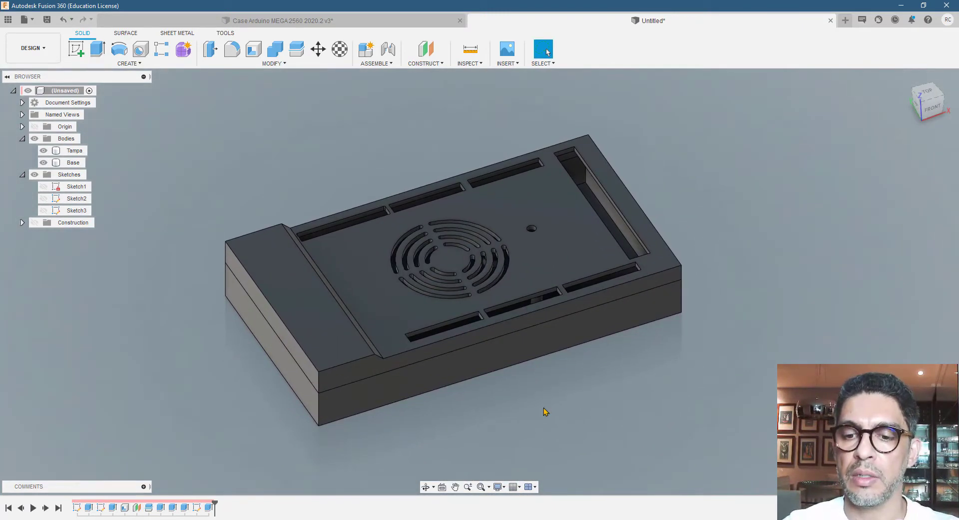
Edit the slot cut Extrude5 and add the small sliver profile between the screw-post circle and the first slot's end to its profiles
left_click(185, 508)
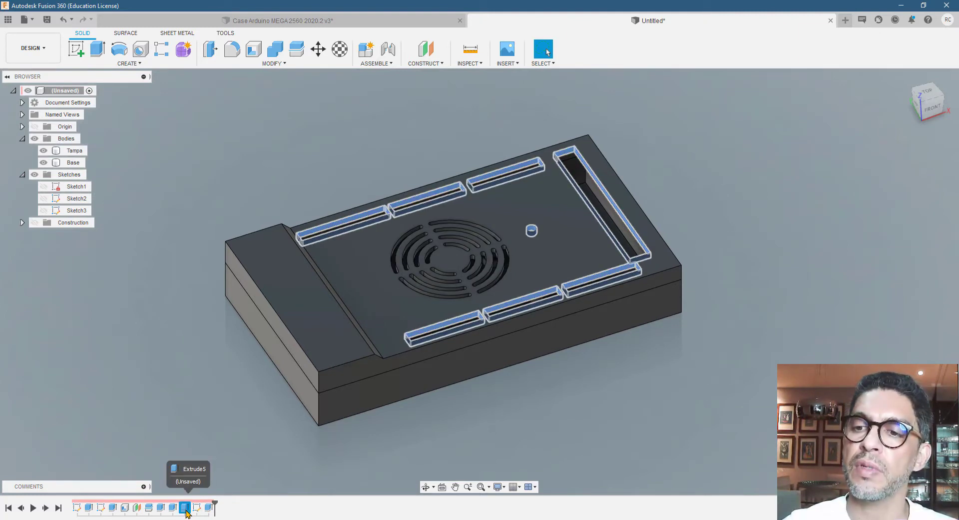
right_click(185, 508)
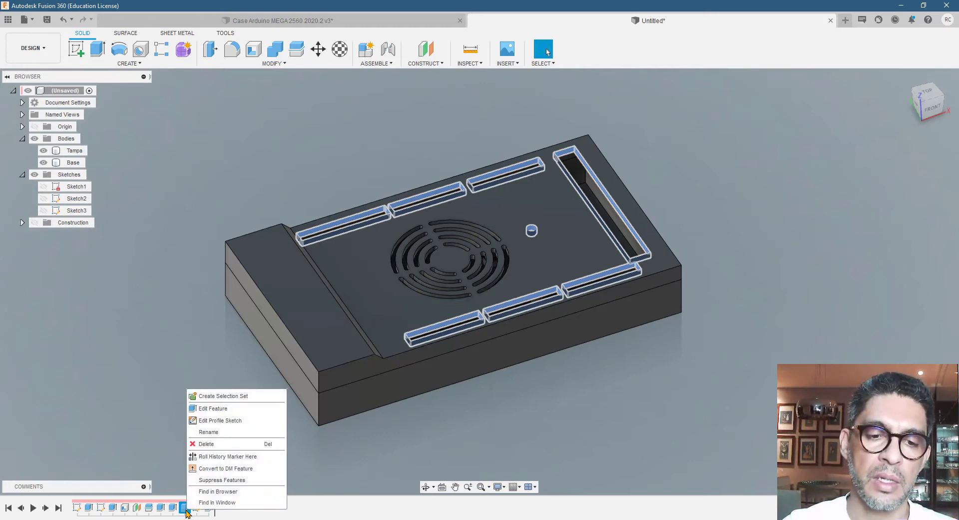
left_click(212, 408)
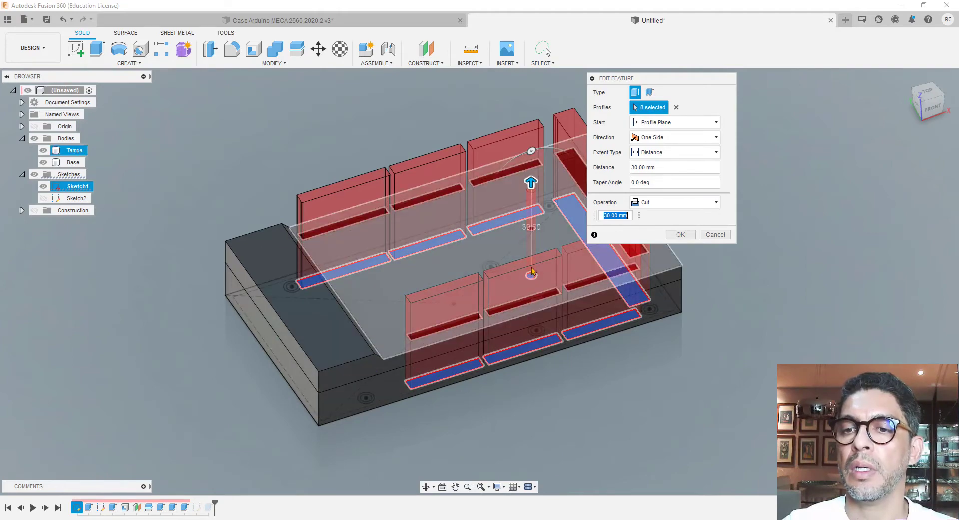
scroll(307, 310, "up", 3)
scroll(313, 291, "up", 2)
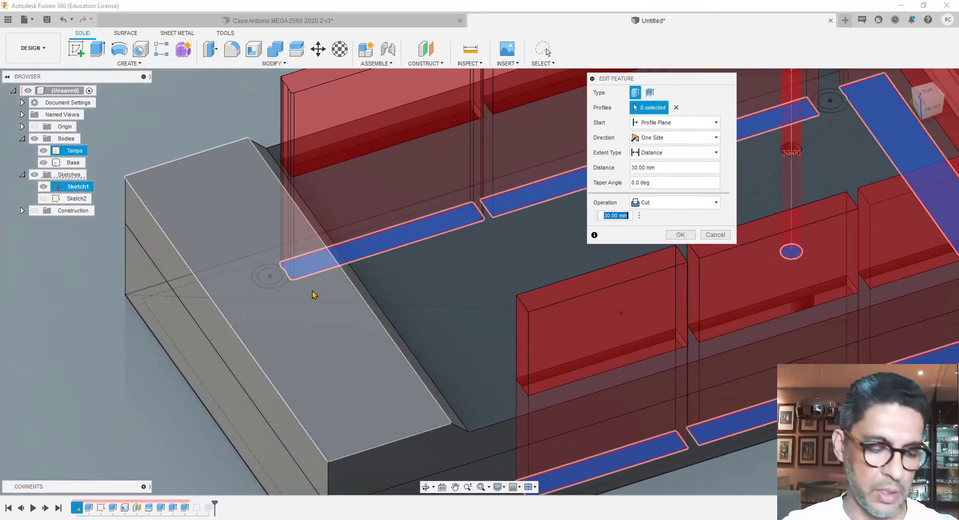
middle_click_drag(312, 259, 278, 467, "shift")
scroll(286, 447, "up", 8)
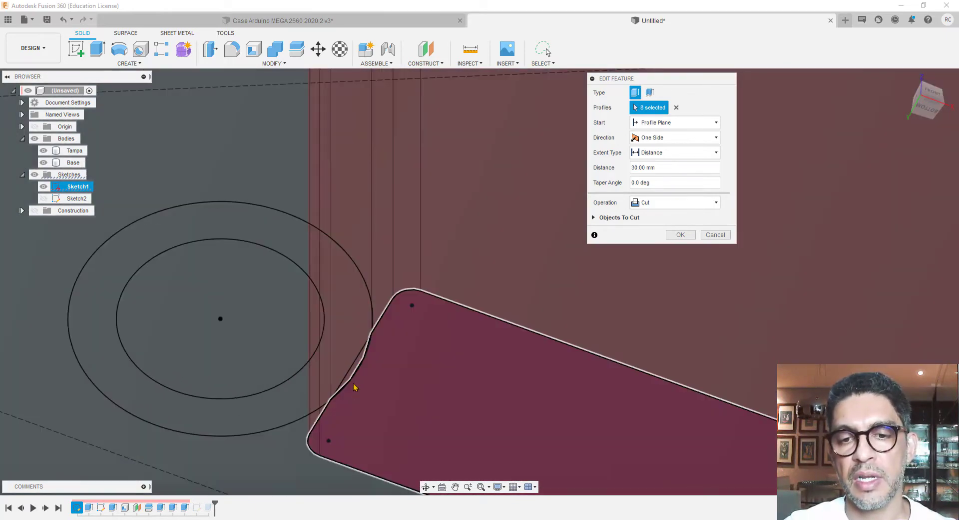
left_click(352, 375)
scroll(243, 323, "down", 10)
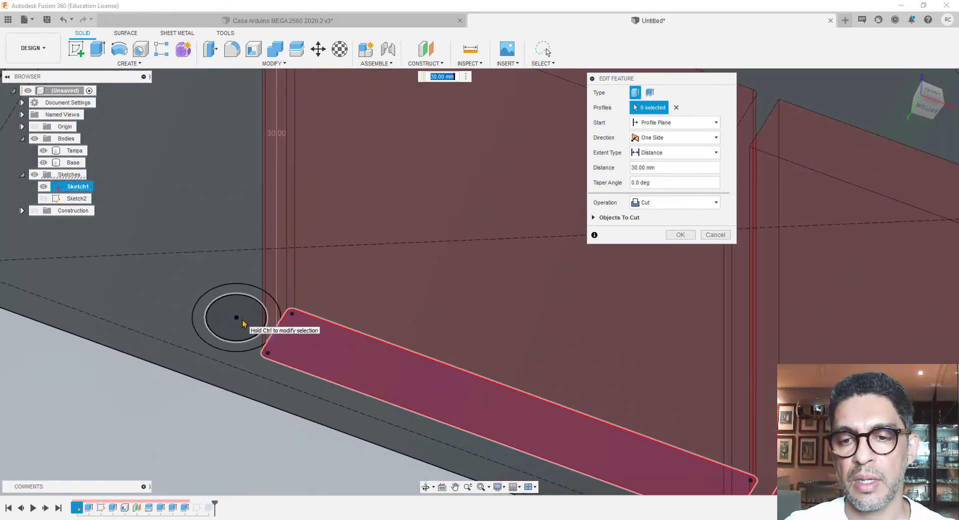
scroll(244, 323, "down", 5)
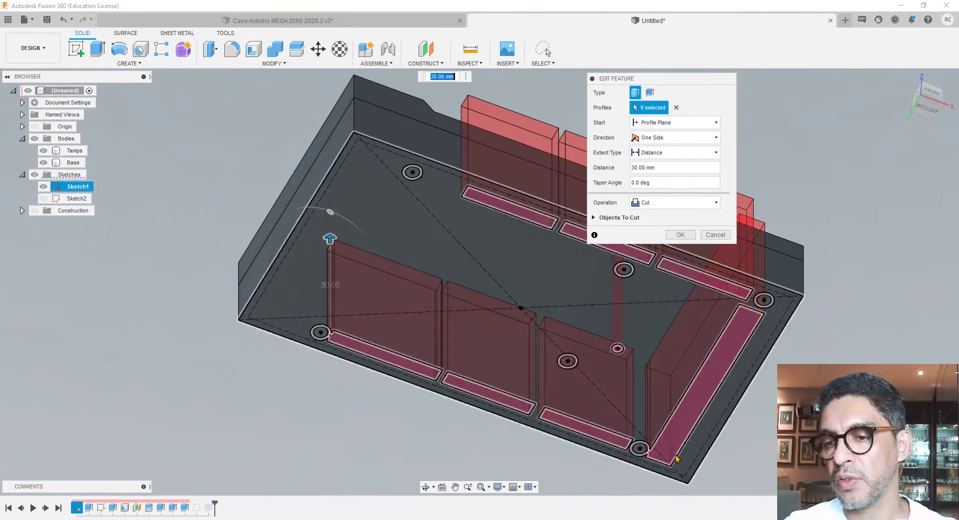
Add the sliver profile where the screw-post circle overlaps the wide slot to the same cut and apply the edit
scroll(664, 470, "up", 10)
scroll(665, 470, "up", 10)
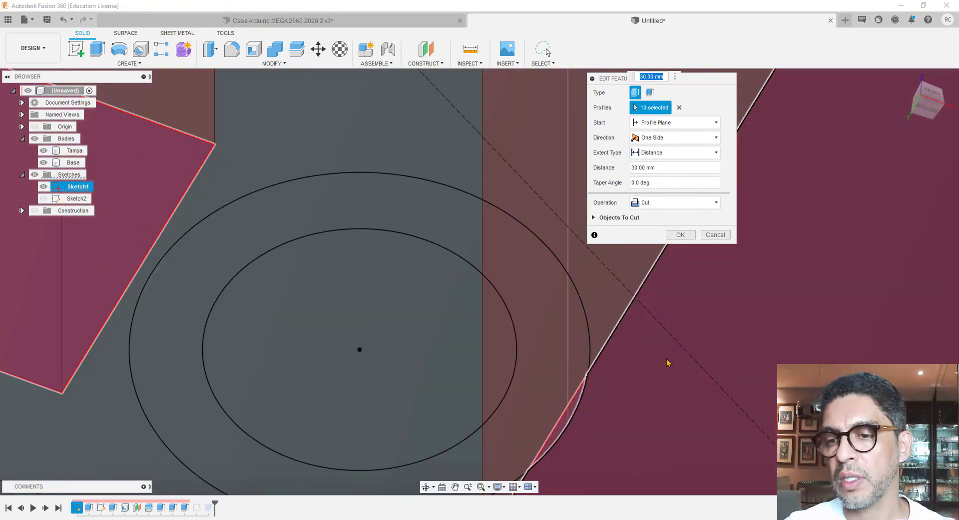
left_click(680, 235)
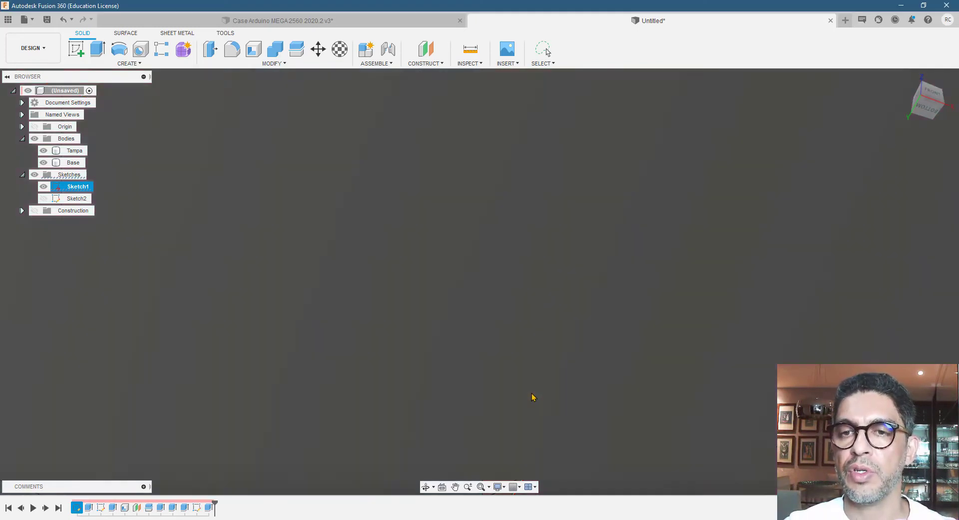
Return to the home view and inspect the recut ends of the first slot and the wide slot on the lid
scroll(488, 369, "down", 3)
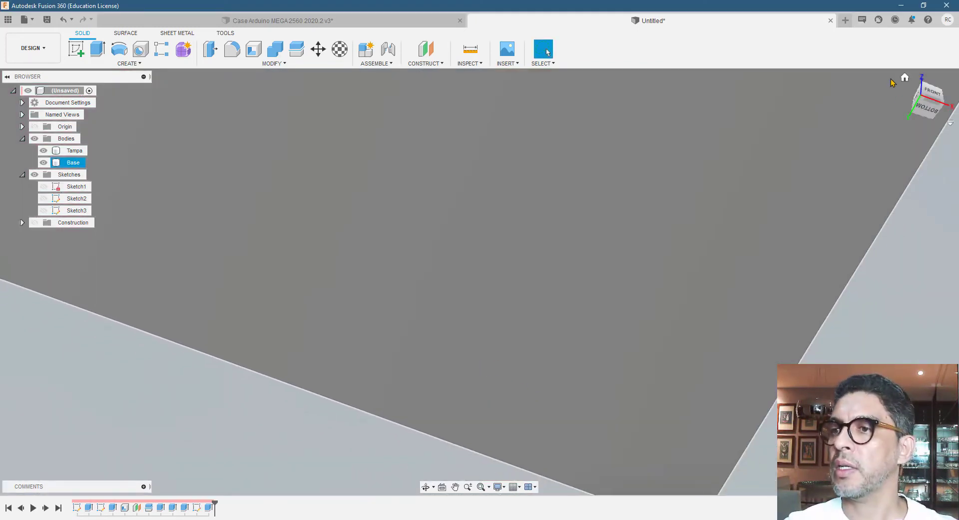
left_click(906, 82)
scroll(465, 133, "up", 6)
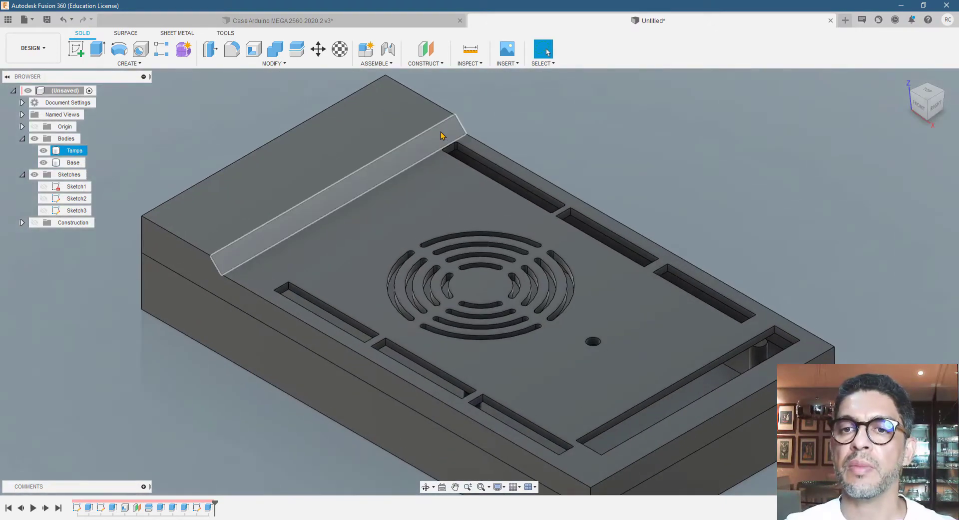
scroll(487, 140, "up", 2)
scroll(406, 154, "down", 8)
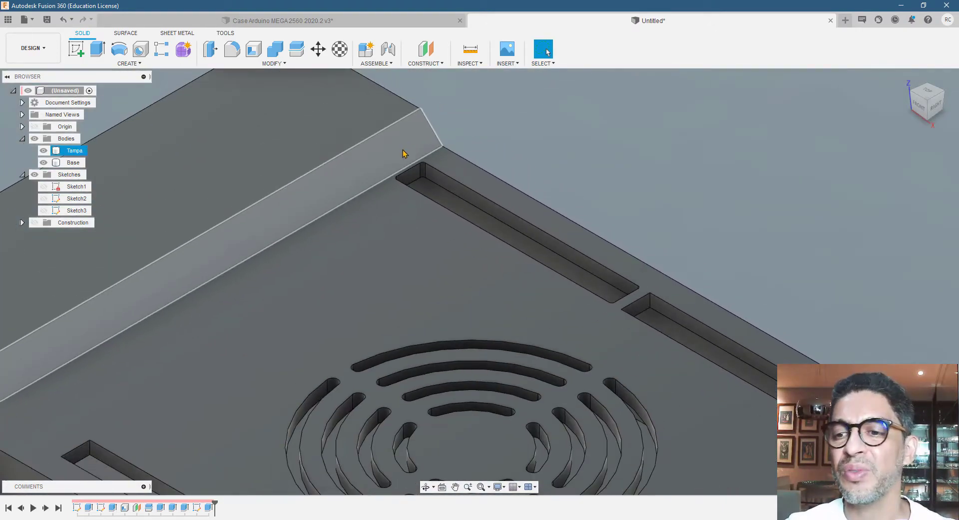
scroll(659, 311, "up", 6)
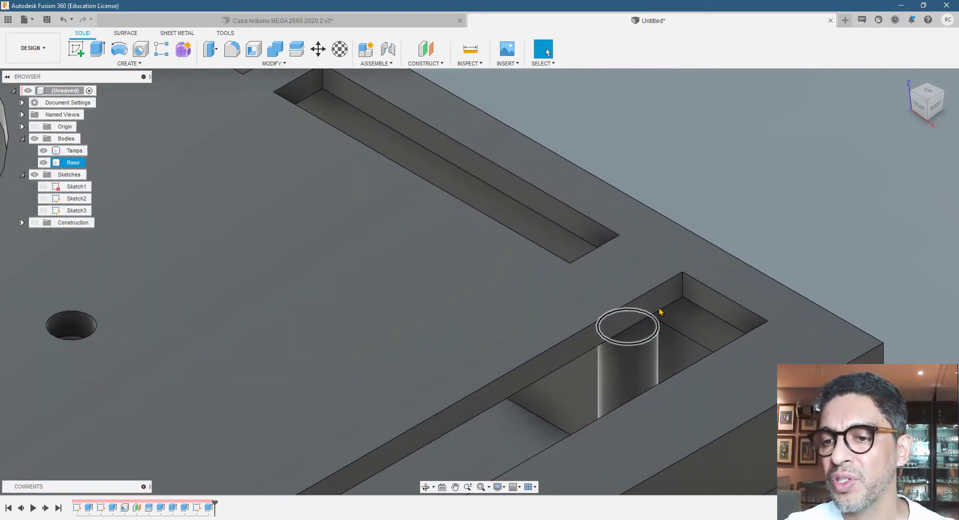
scroll(665, 314, "down", 7)
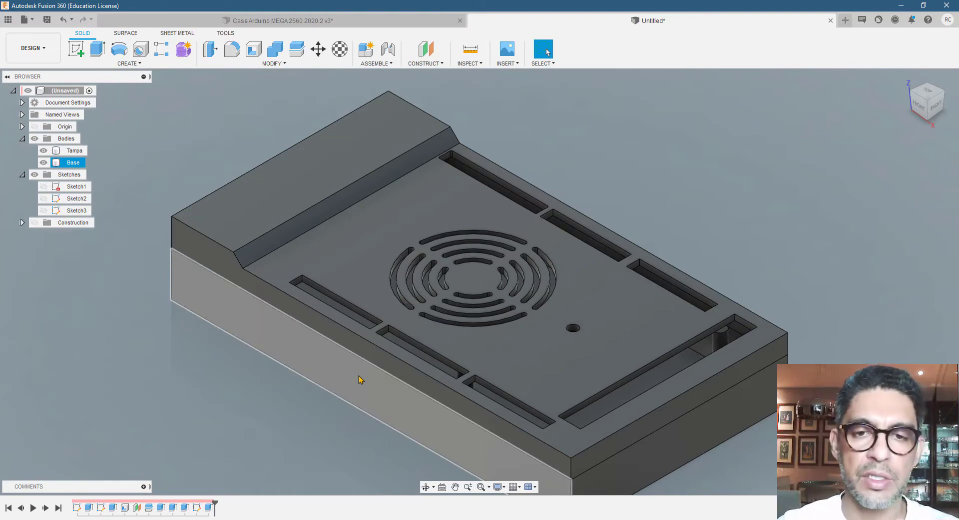
Examine the inner vertical corner edges of the side slots along the lid's front edge
scroll(383, 349, "up", 8)
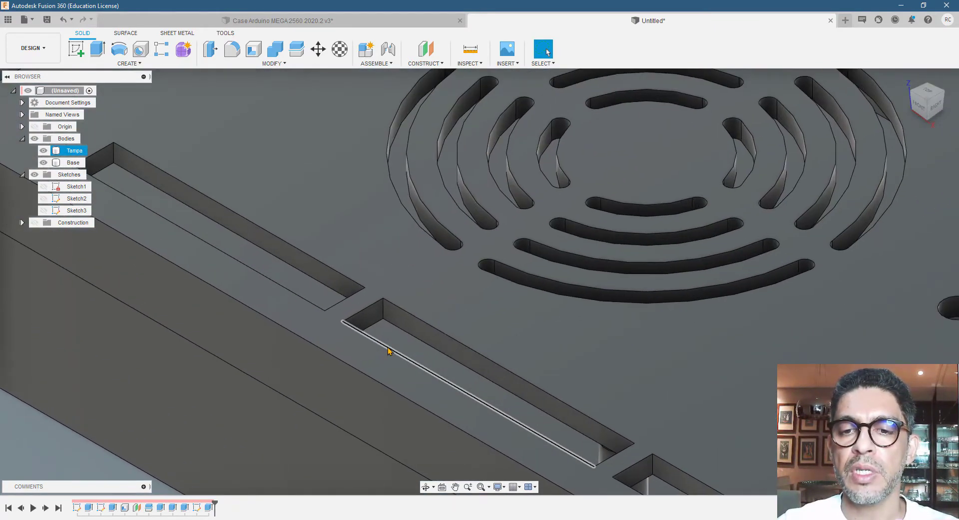
scroll(364, 337, "up", 4)
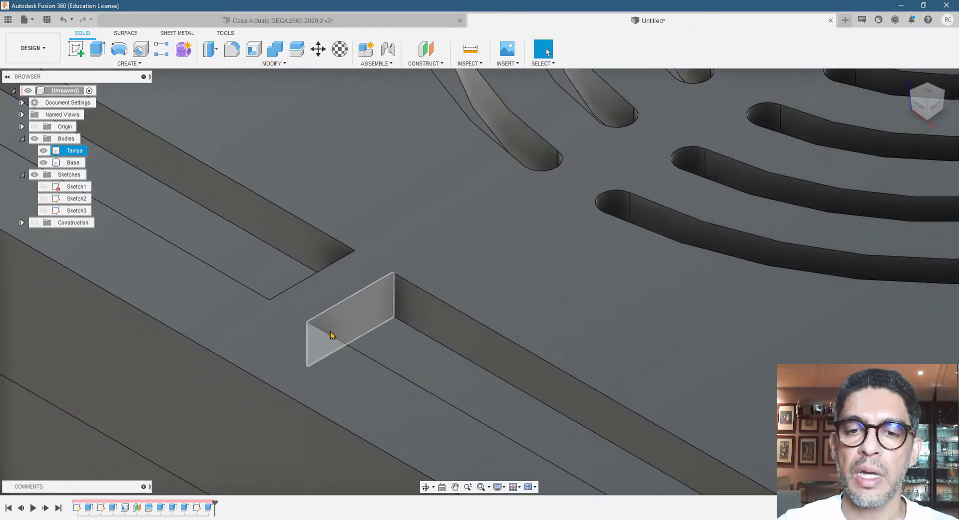
scroll(371, 355, "down", 2)
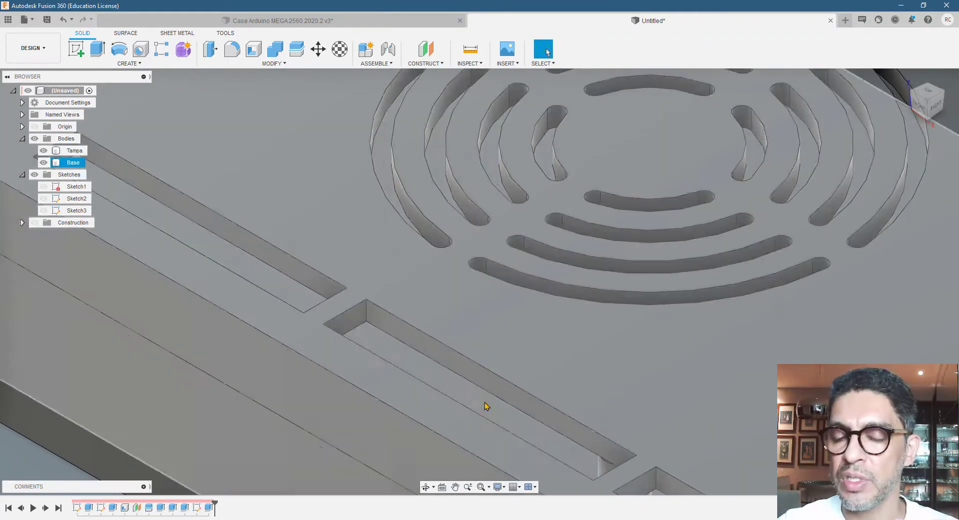
scroll(440, 387, "up", 2)
scroll(362, 307, "up", 2)
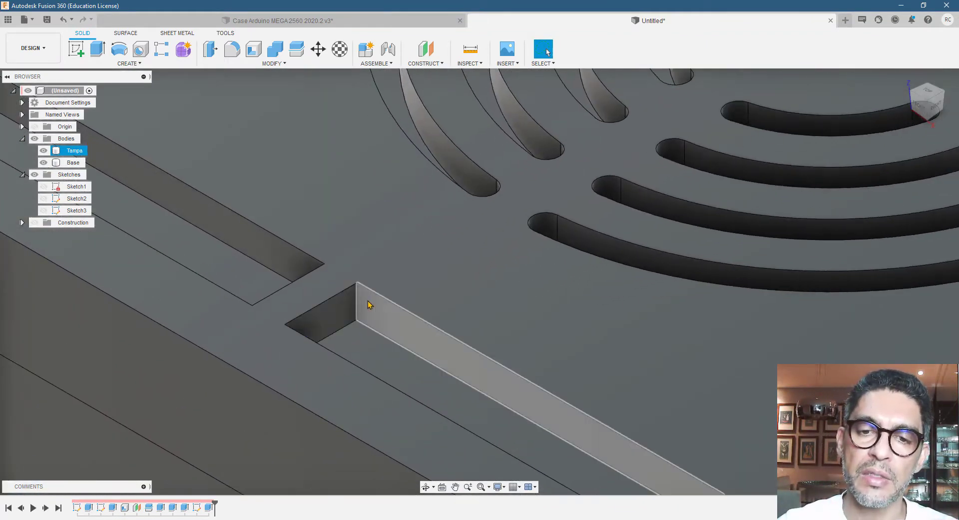
scroll(357, 314, "up", 2)
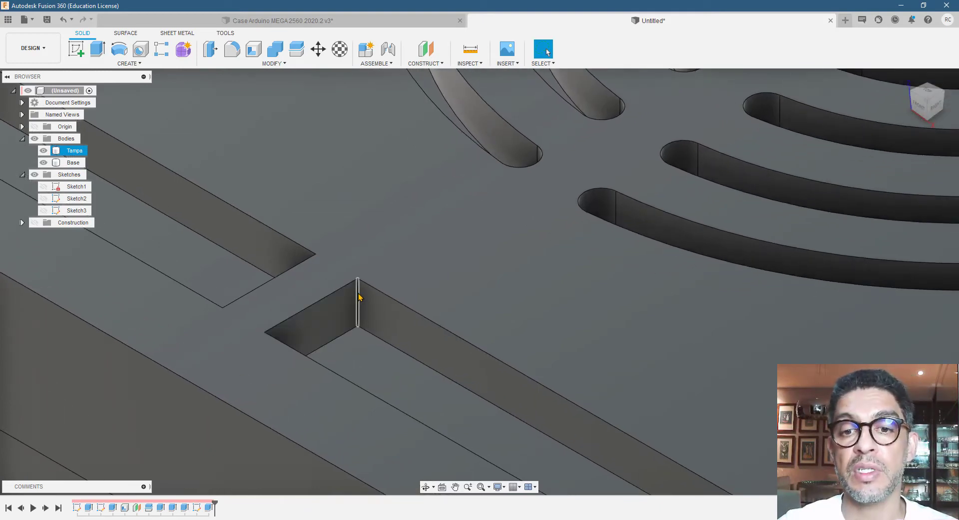
scroll(501, 329, "down", 1)
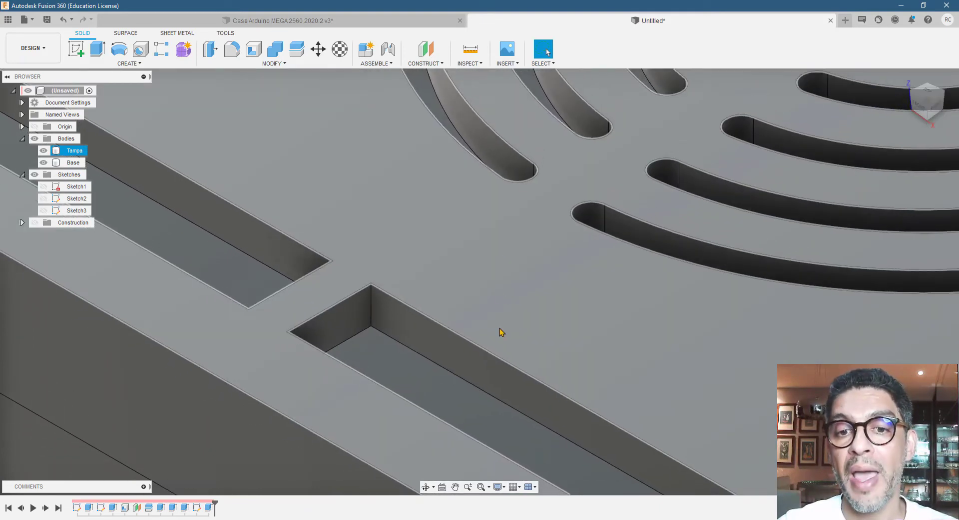
scroll(501, 327, "down", 5)
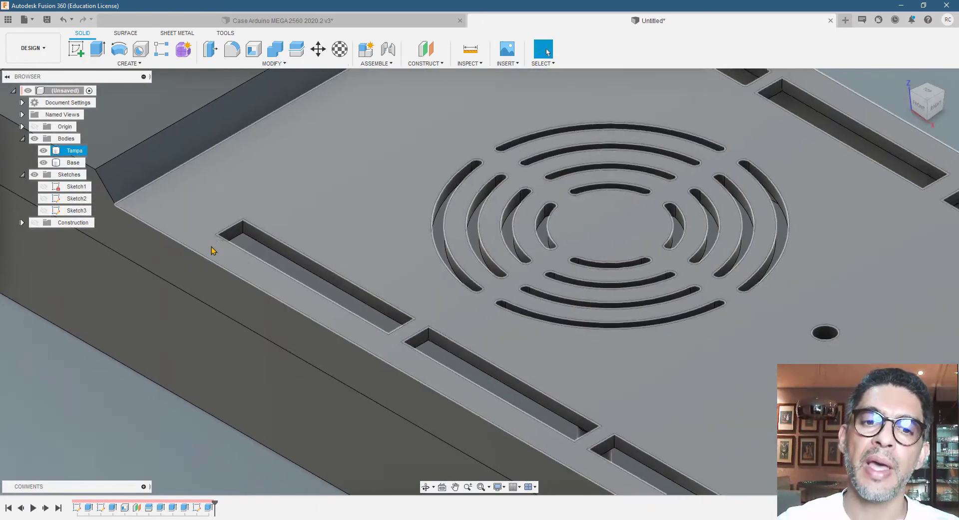
scroll(214, 253, "up", 5)
scroll(306, 143, "up", 3)
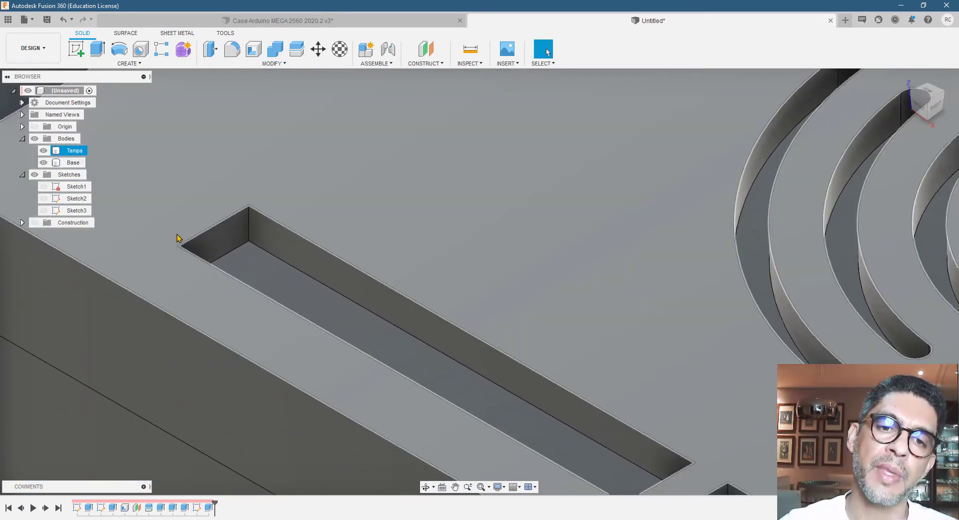
scroll(178, 237, "up", 3)
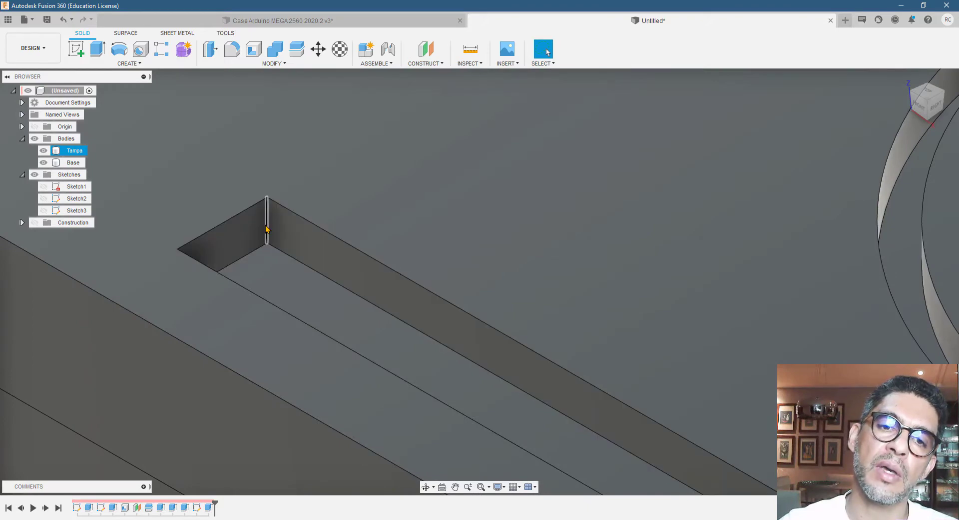
scroll(272, 230, "down", 3)
scroll(264, 210, "up", 3)
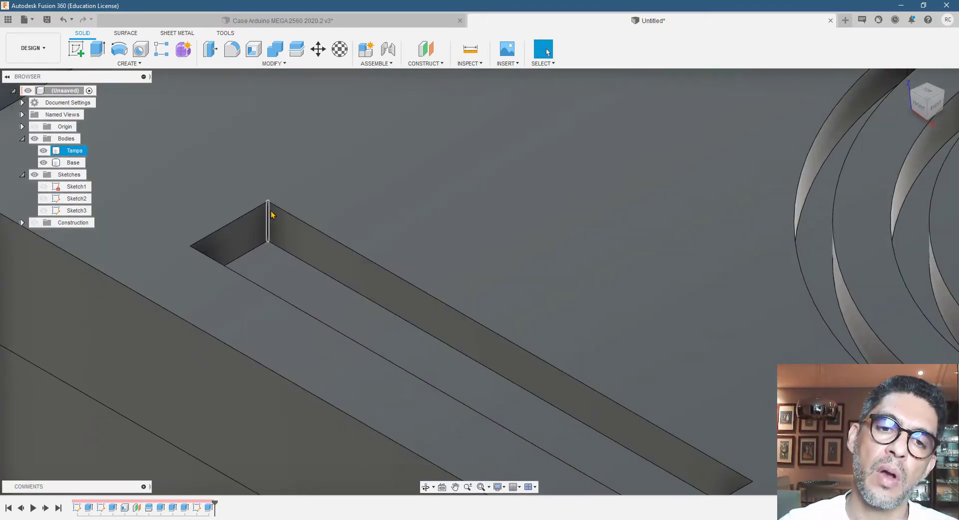
Examine the square corners of the side slots and the wide slot across the lid from several angles
scroll(300, 200, "down", 10)
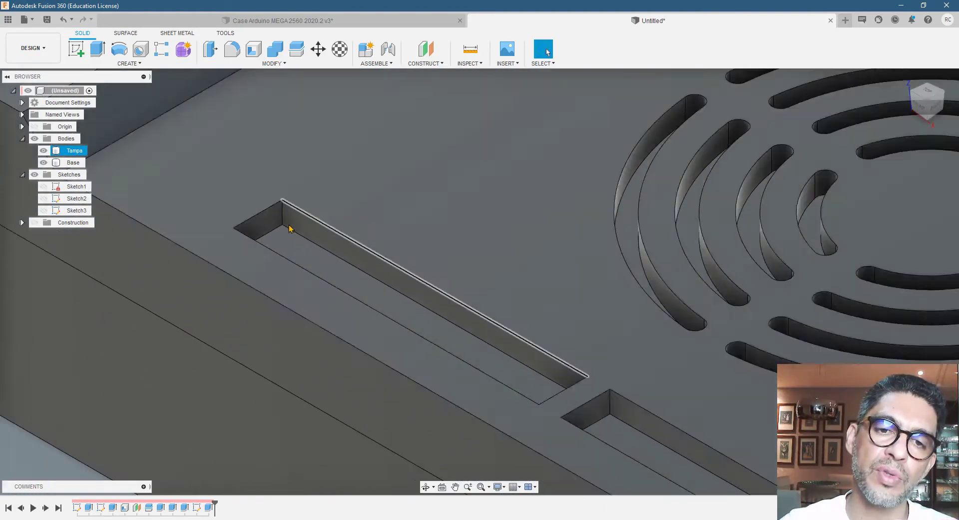
scroll(236, 313, "up", 5)
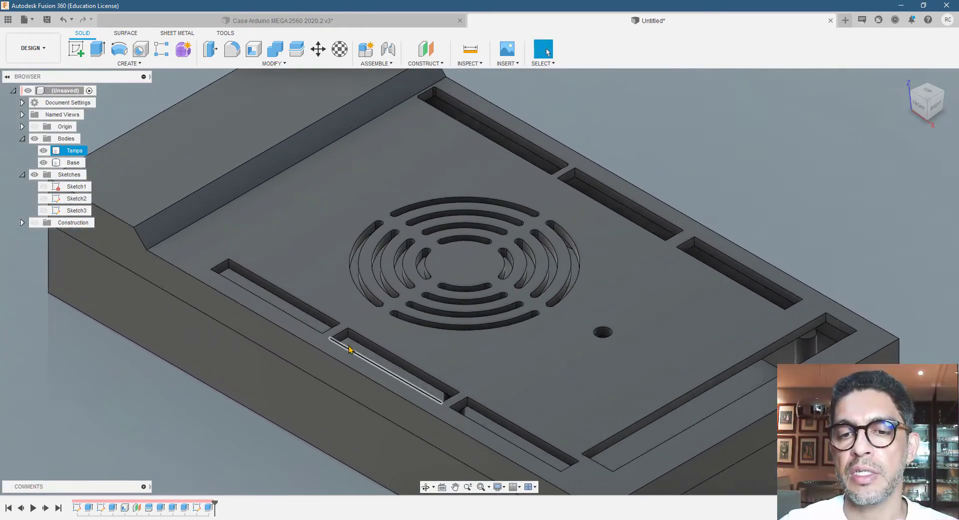
scroll(265, 265, "down", 5)
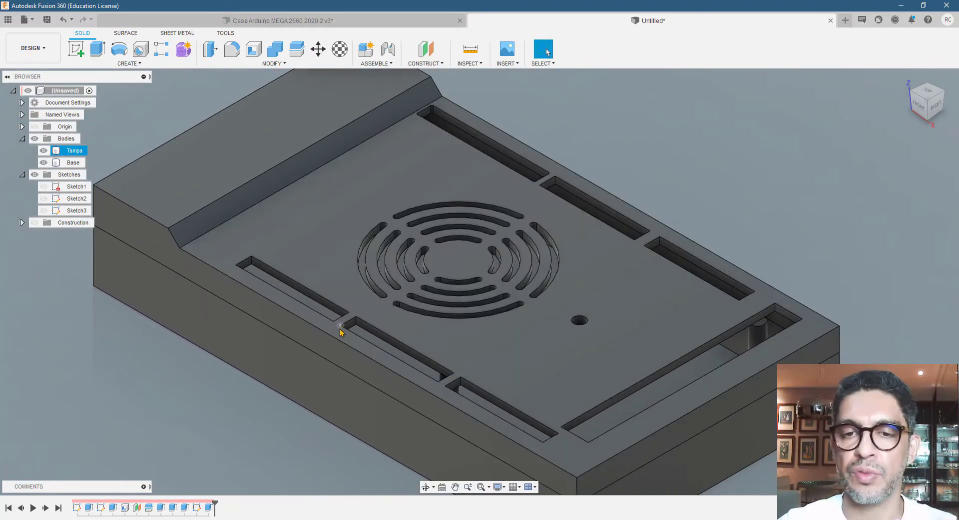
middle_click_drag(320, 330, 368, 333, "shift")
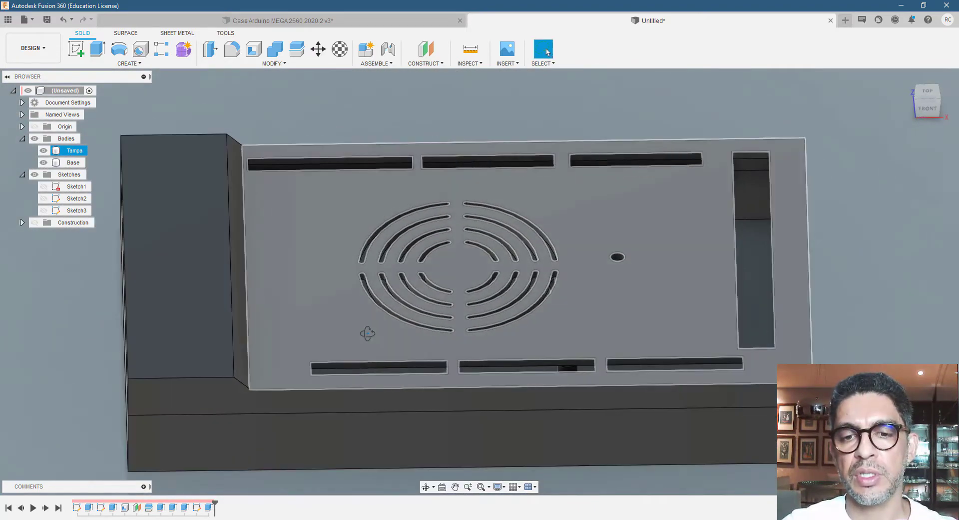
middle_click_drag(460, 215, 374, 343, "shift")
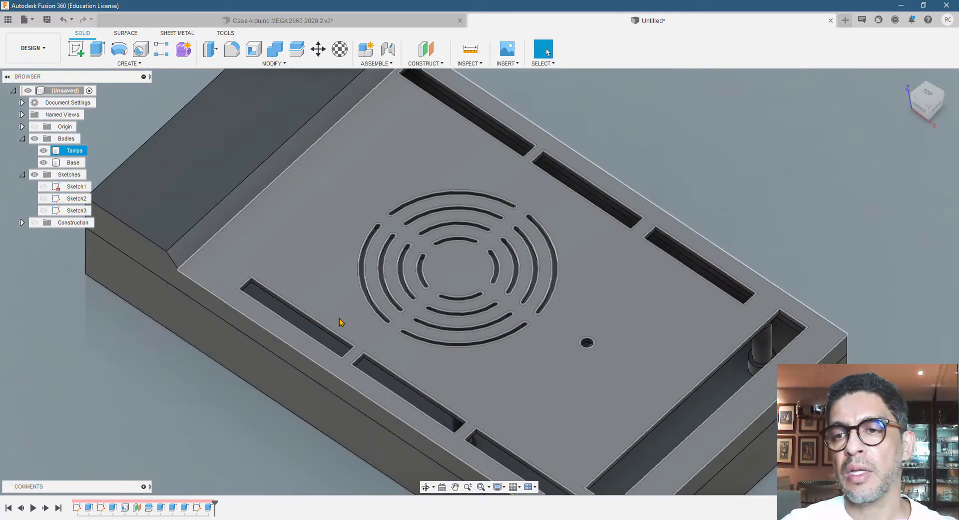
scroll(769, 386, "up", 4)
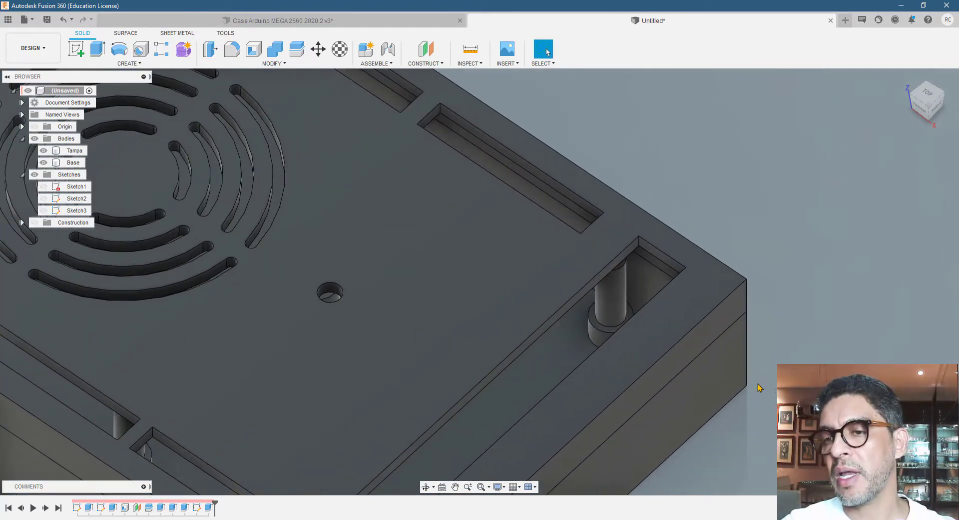
scroll(758, 385, "down", 2)
scroll(758, 385, "down", 5)
left_click(457, 325)
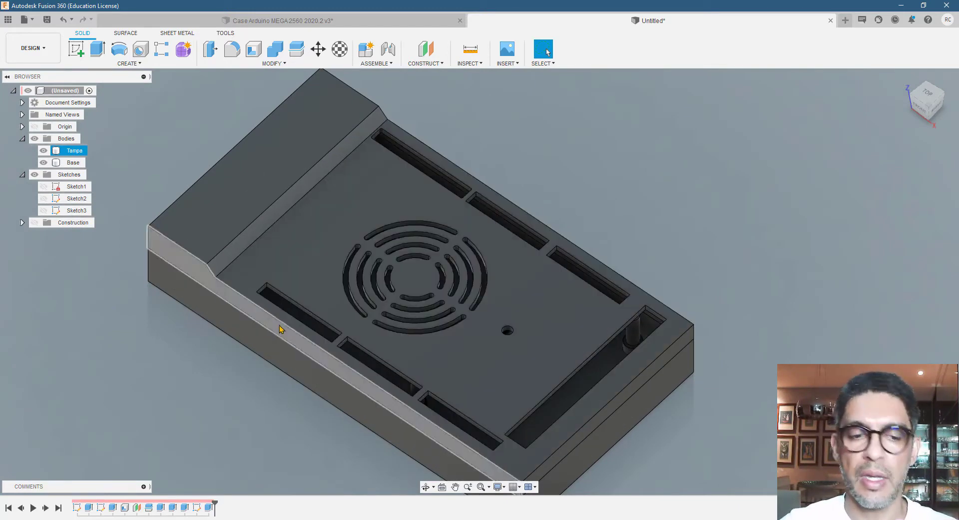
middle_click_drag(276, 329, 259, 362, "shift")
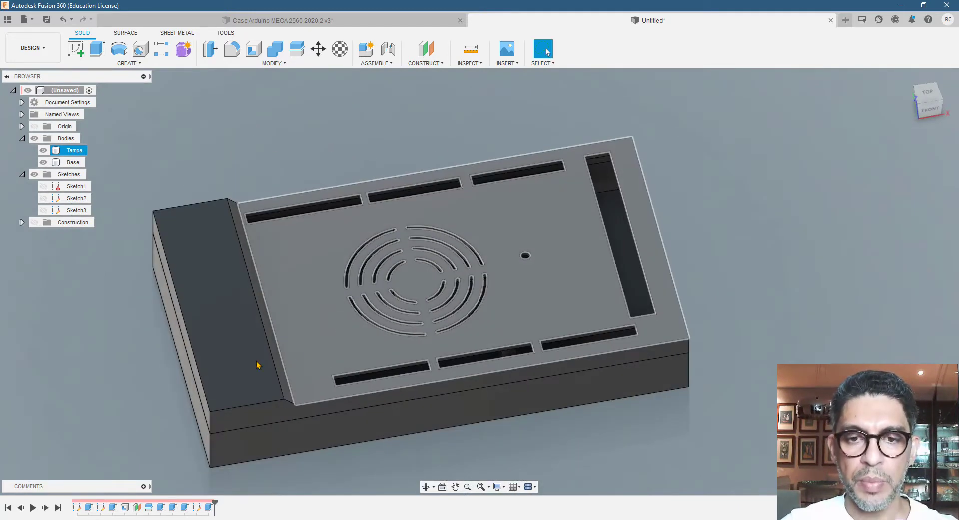
left_click(246, 447)
left_click(144, 473)
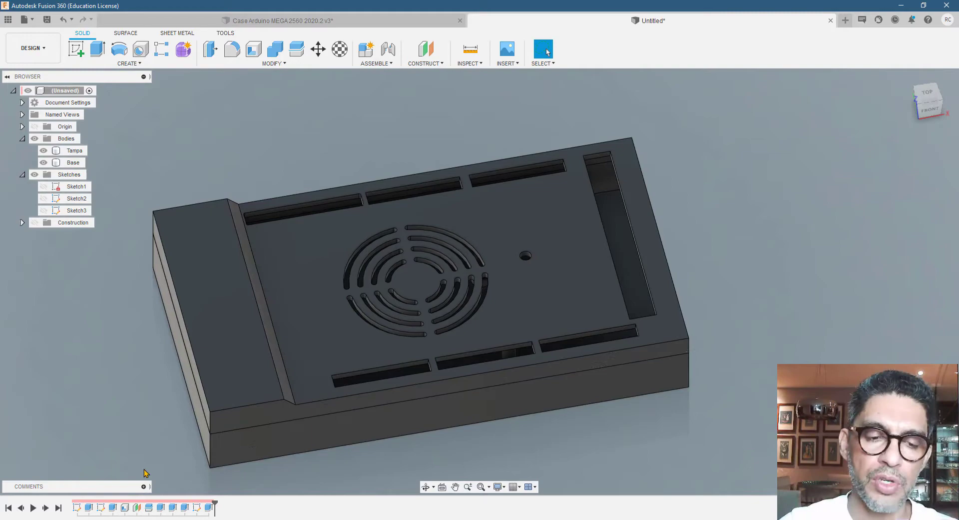
Edit Sketch1 and round all four corners of the middle slot in the upper row with 0.3 mm fillets
right_click(75, 510)
left_click(100, 408)
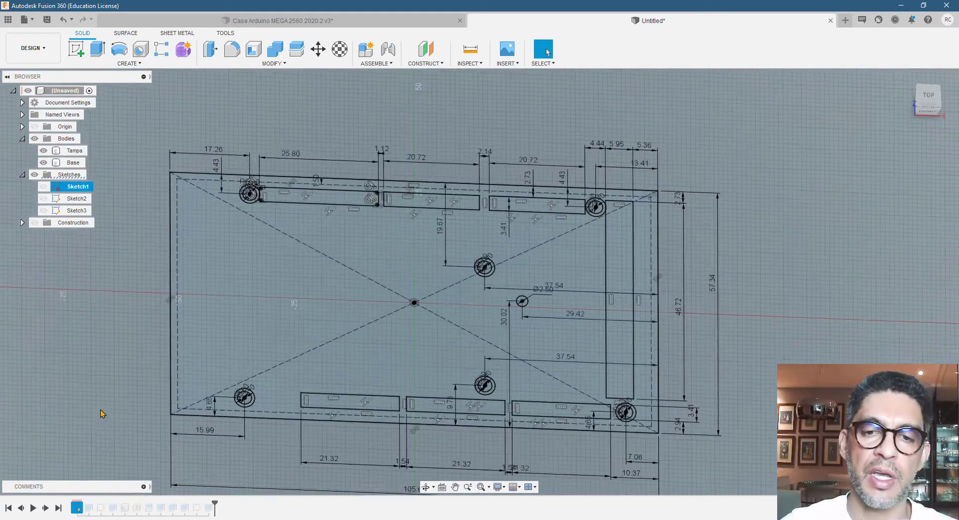
scroll(474, 202, "up", 5)
scroll(414, 196, "up", 4)
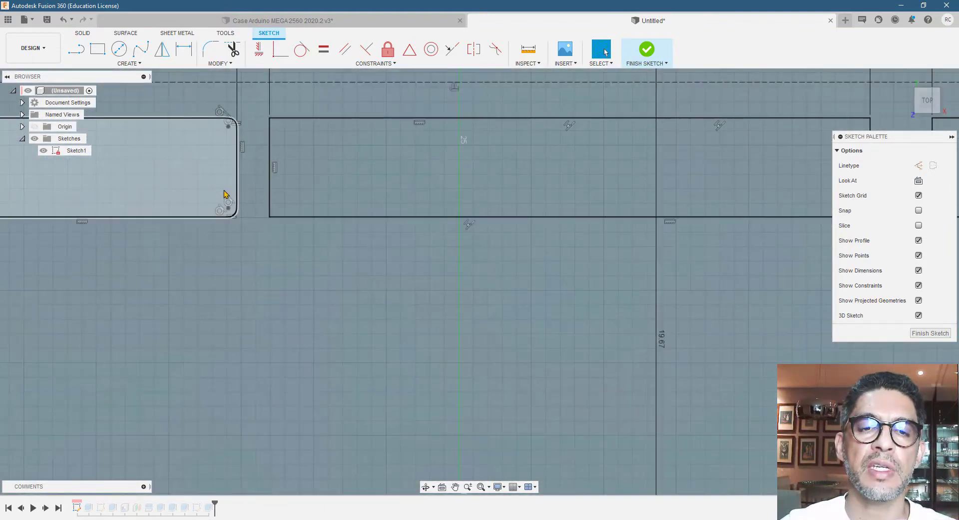
scroll(181, 195, "down", 3)
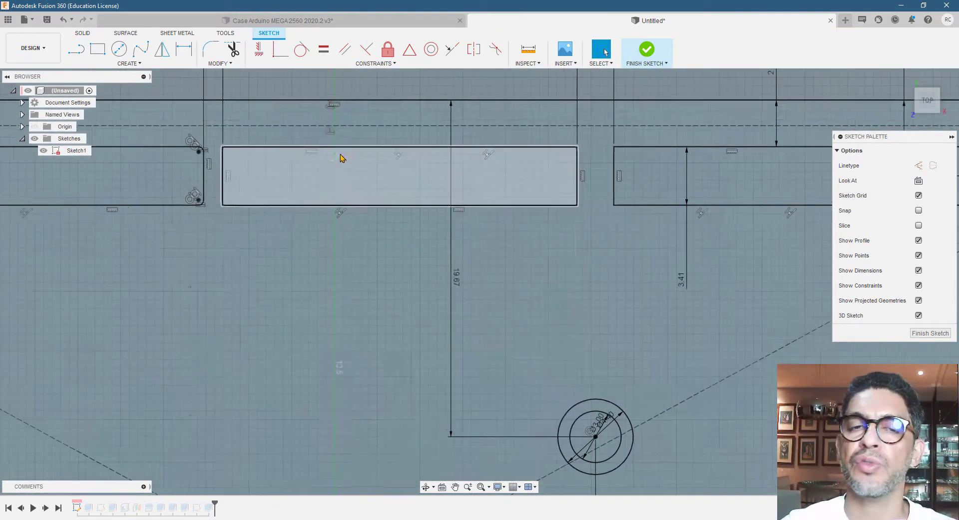
scroll(311, 137, "up", 2)
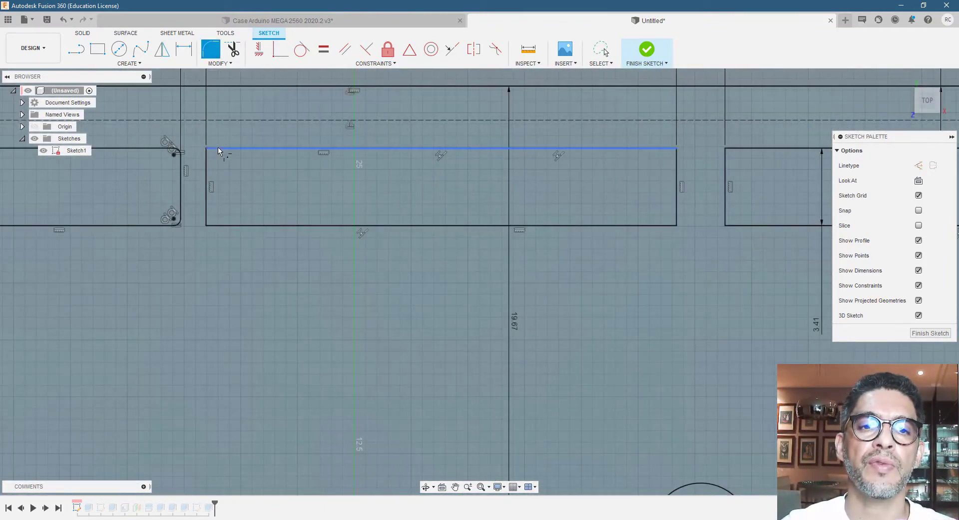
left_click(207, 160)
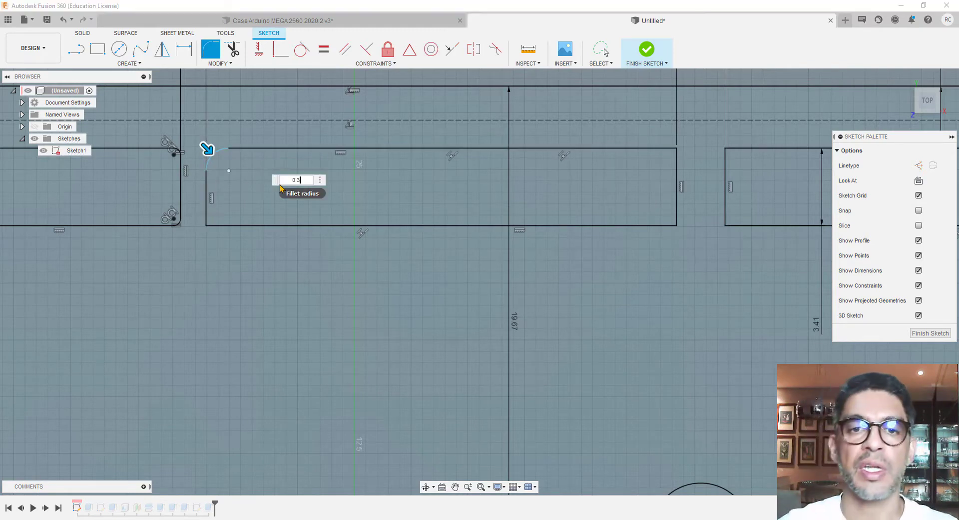
left_click(215, 224)
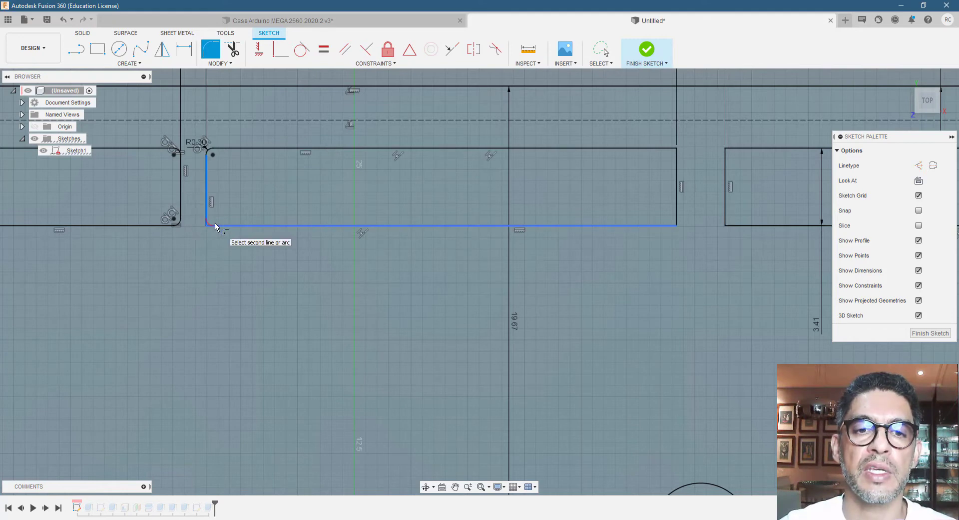
left_click(667, 149)
left_click(676, 208)
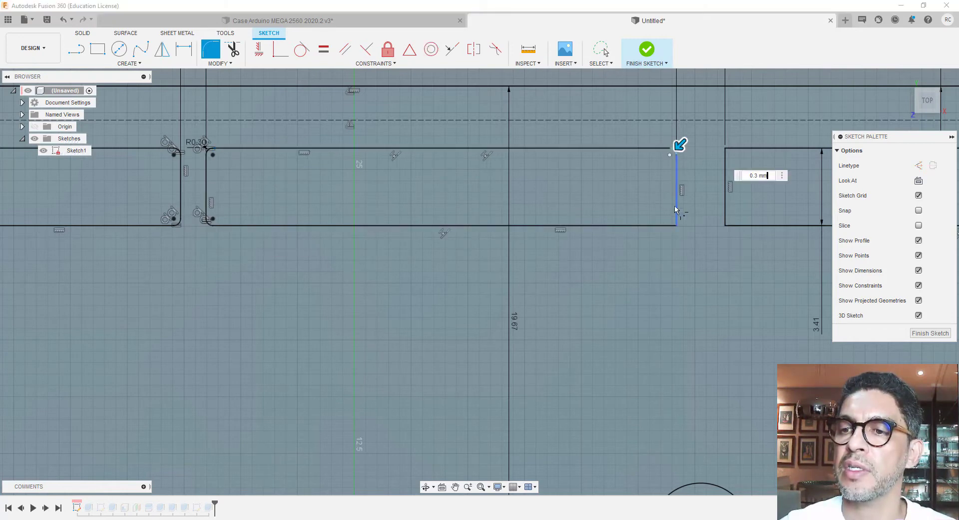
left_click(676, 221)
left_click(675, 226)
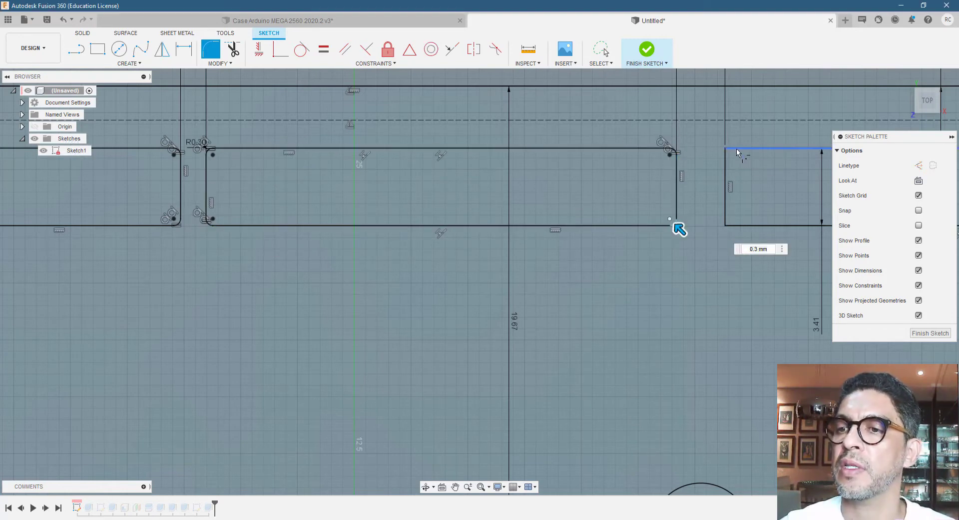
Round all four corners of the upper row's last slot, beside the screw-post circles, with 0.3 mm fillets
left_click(725, 163)
scroll(350, 260, "down", 5)
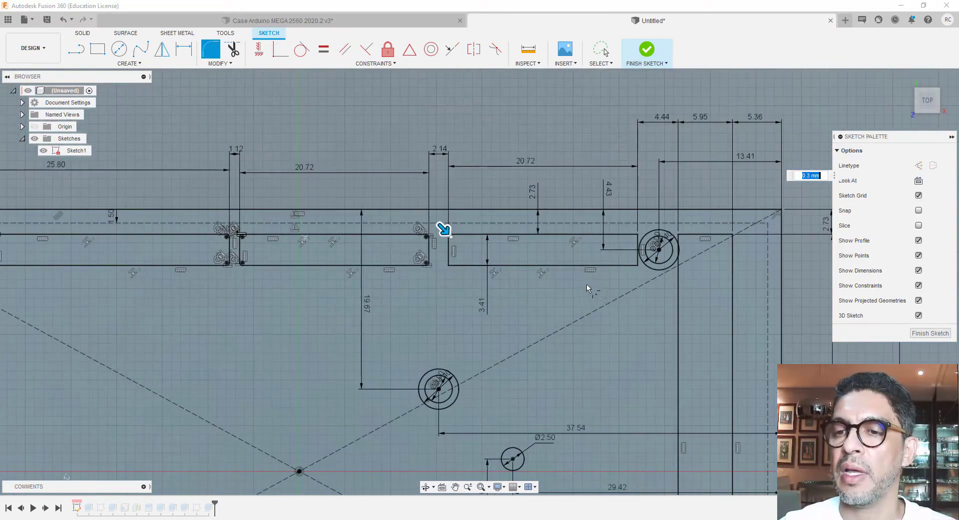
scroll(574, 284, "up", 3)
left_click(343, 246)
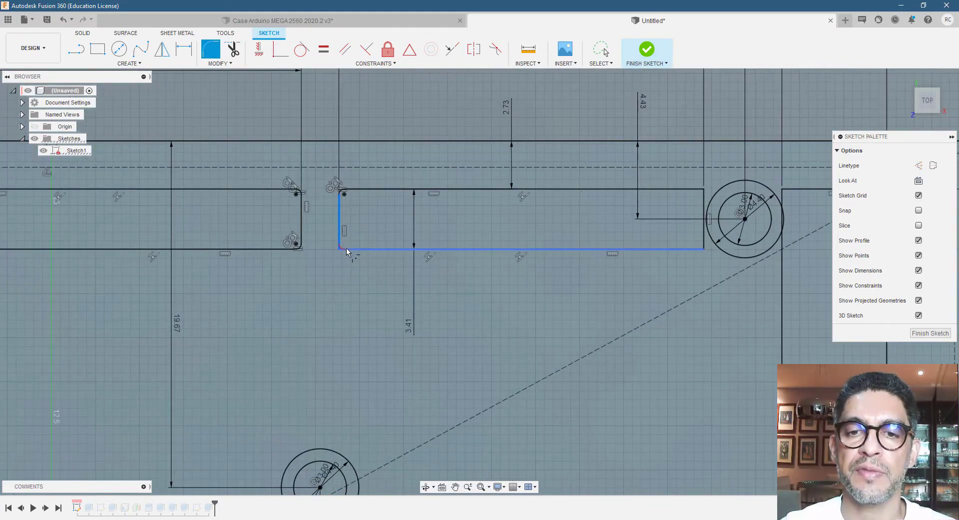
left_click(347, 250)
left_click(697, 192)
left_click(698, 238)
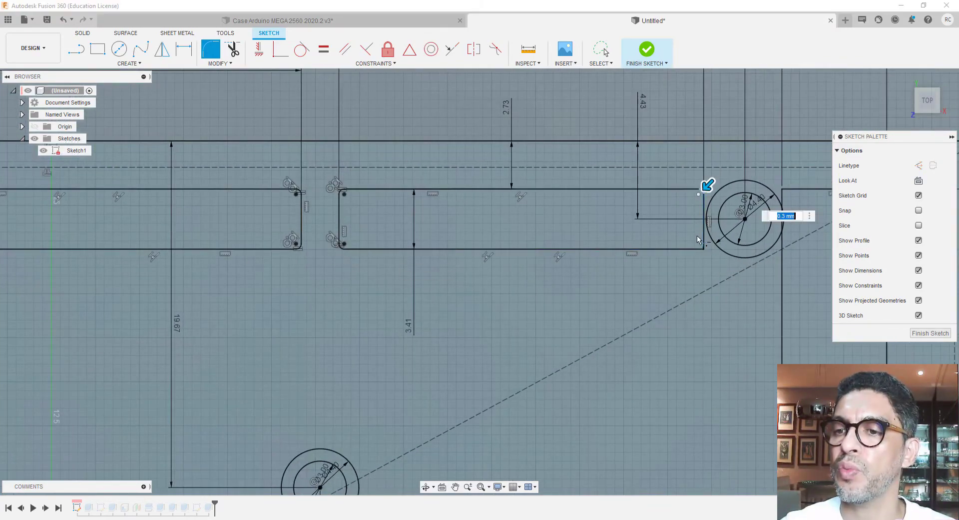
left_click(704, 242)
left_click(627, 250)
scroll(321, 303, "down", 3)
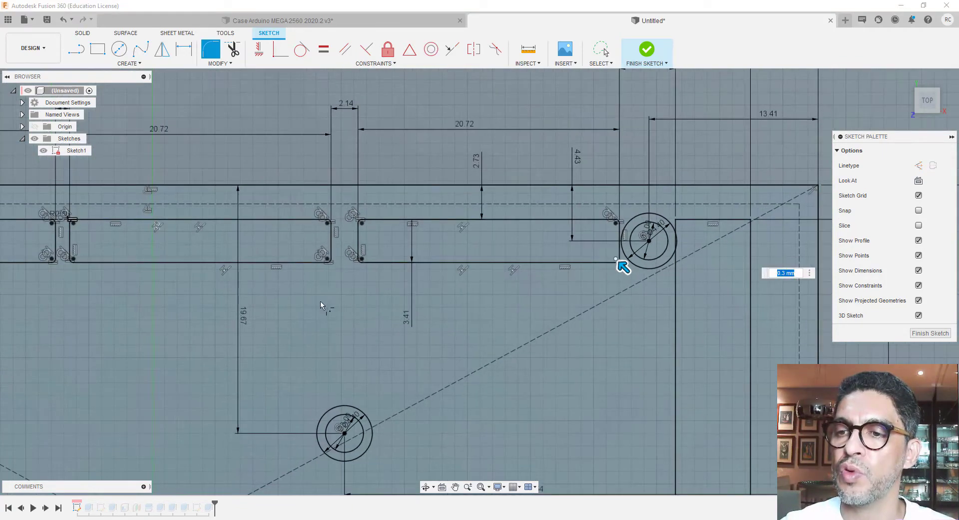
Round the four corners of the tall 5.95 mm wide slot with 0.3 mm fillets
scroll(598, 288, "up", 1)
scroll(600, 291, "up", 3)
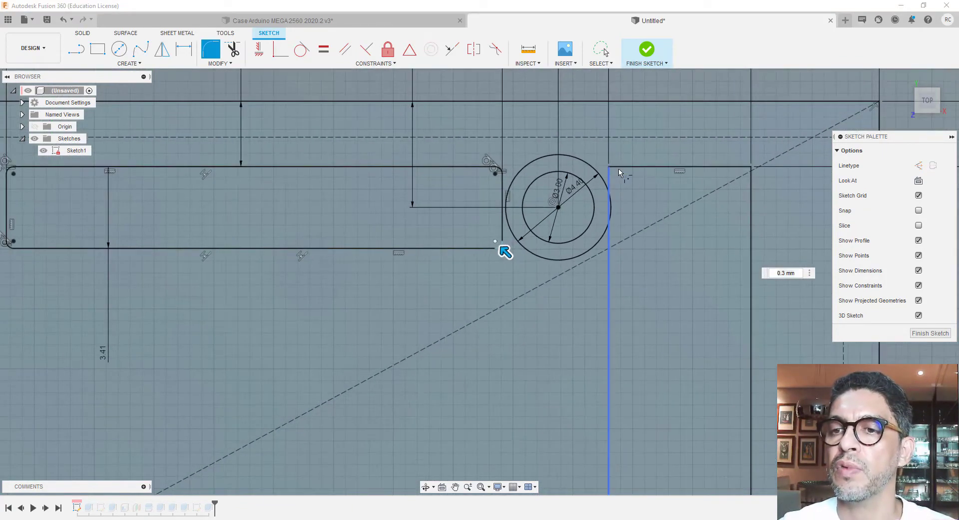
left_click(658, 167)
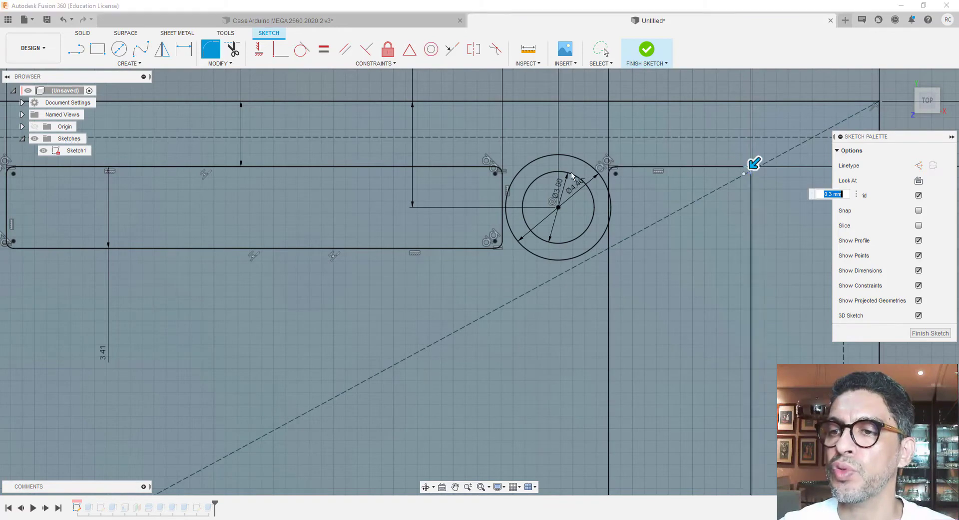
scroll(636, 175, "down", 5)
scroll(614, 334, "up", 8)
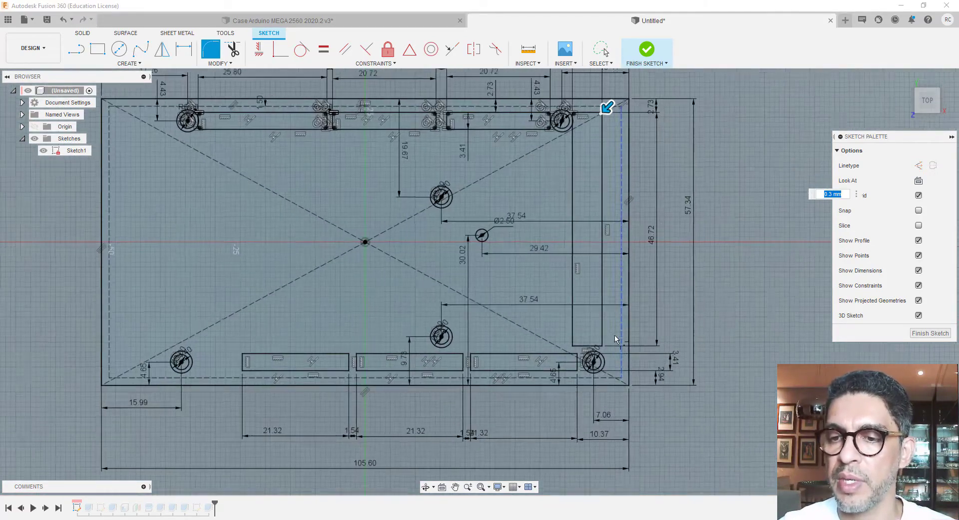
left_click(398, 352)
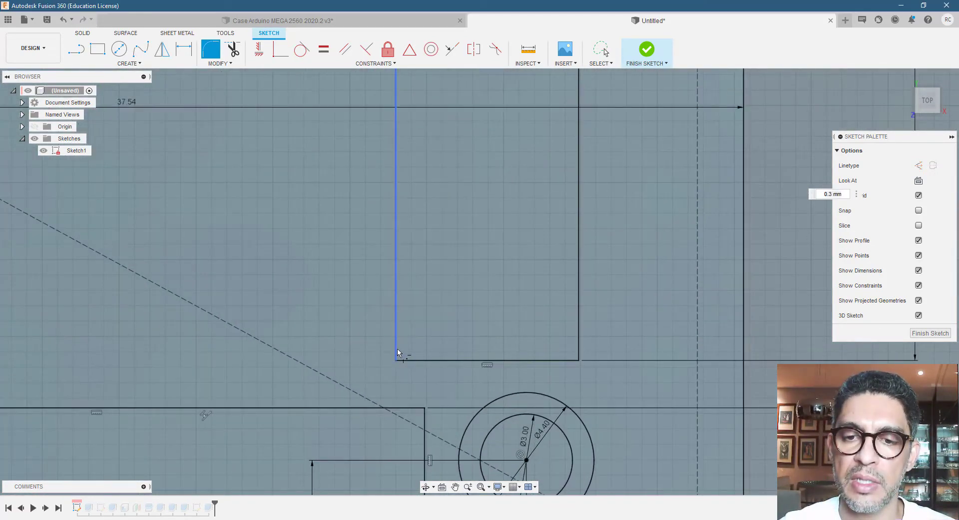
left_click(402, 362)
left_click(579, 352)
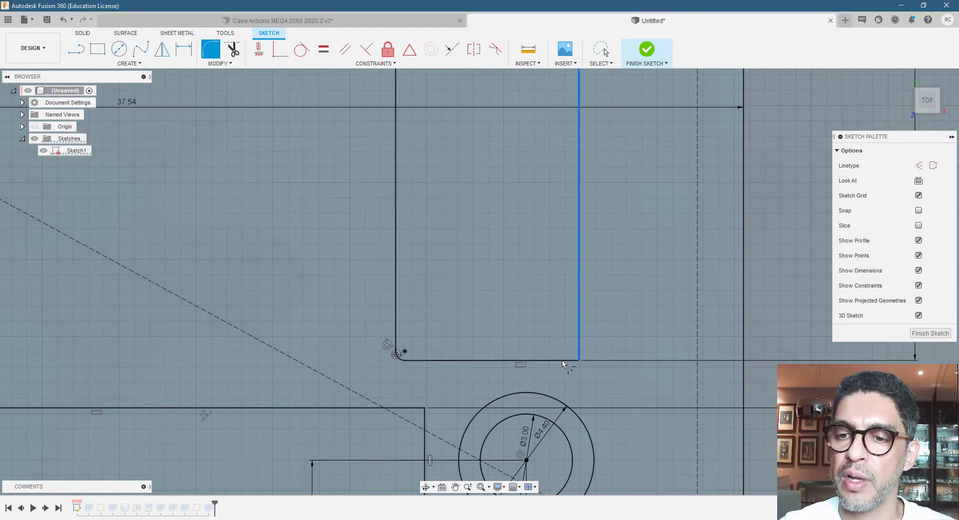
left_click(570, 360)
Round all four corners of the lower row's slot nearest the corner screw post with 0.3 mm fillets
scroll(579, 362, "down", 5)
scroll(493, 400, "up", 2)
scroll(492, 401, "up", 4)
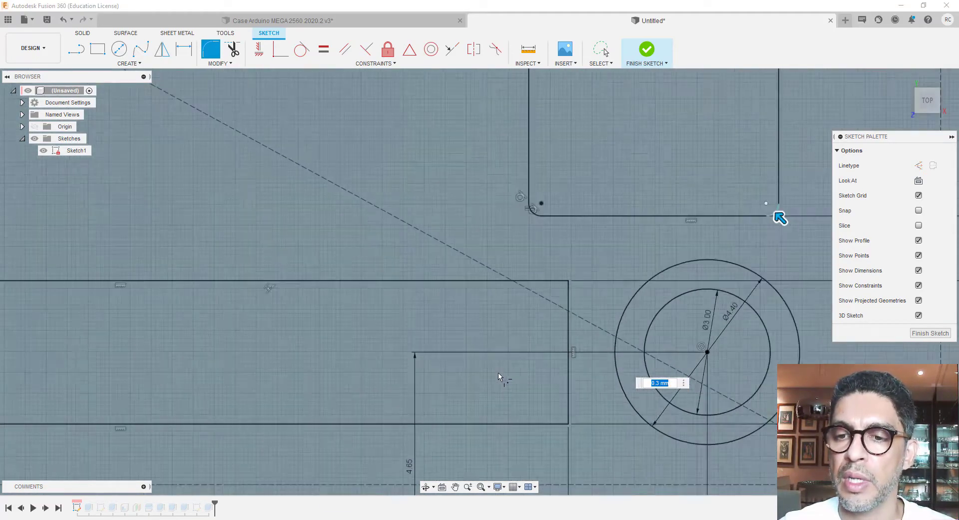
left_click(587, 270)
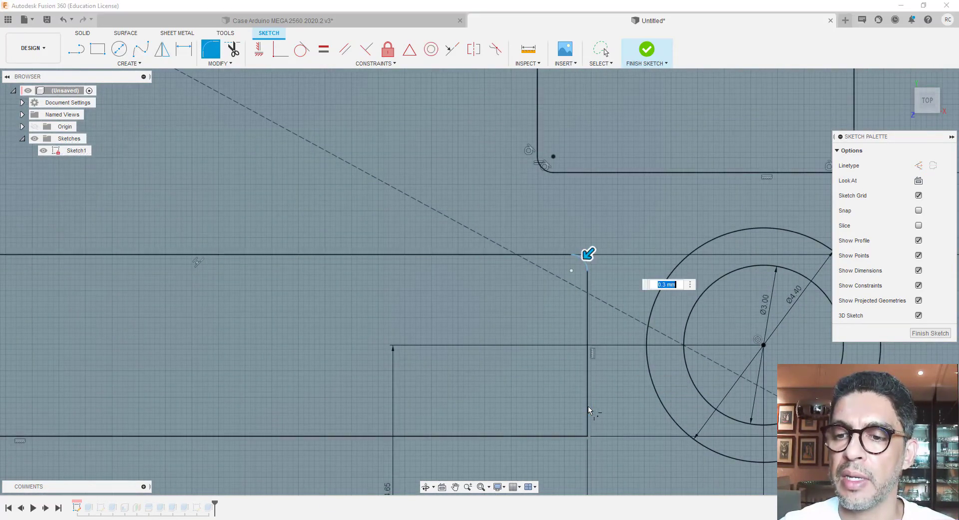
left_click(574, 436)
scroll(606, 419, "down", 4)
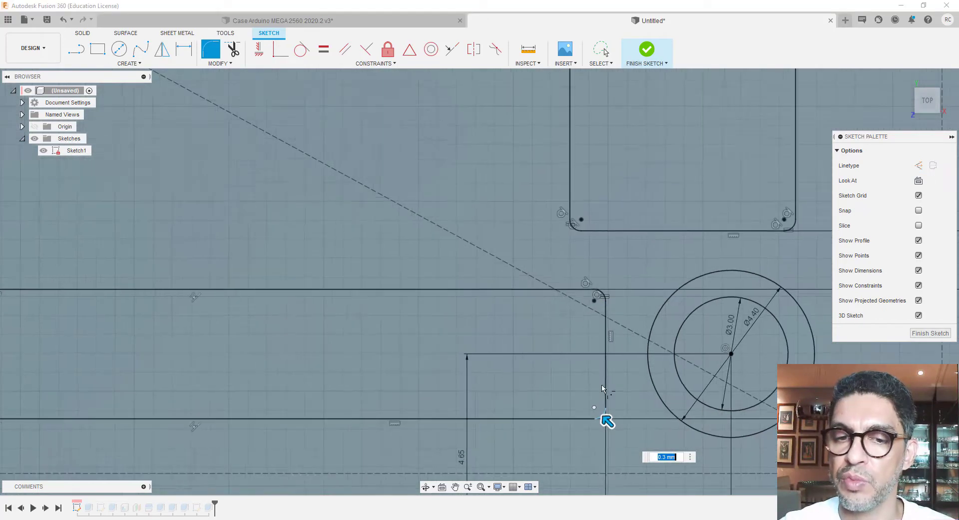
scroll(81, 427, "up", 5)
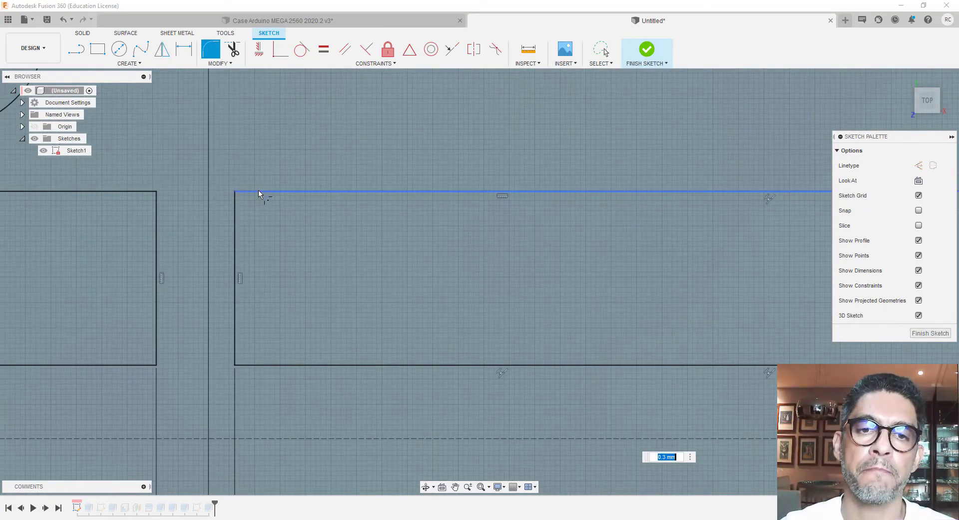
key("Return")
left_click(237, 210)
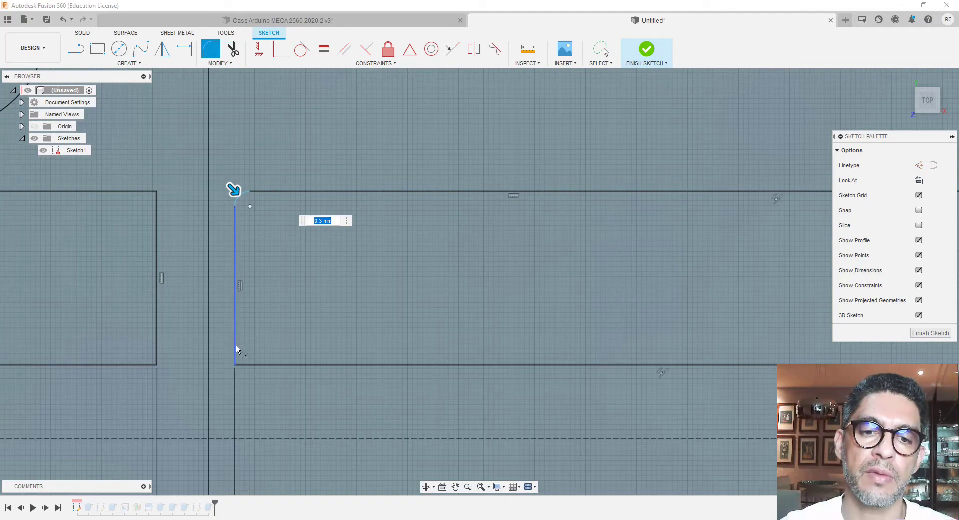
left_click(237, 361)
left_click(250, 366)
Round the two right-end corners of the lower row's middle slot with 0.3 mm fillets
scroll(457, 392, "down", 4)
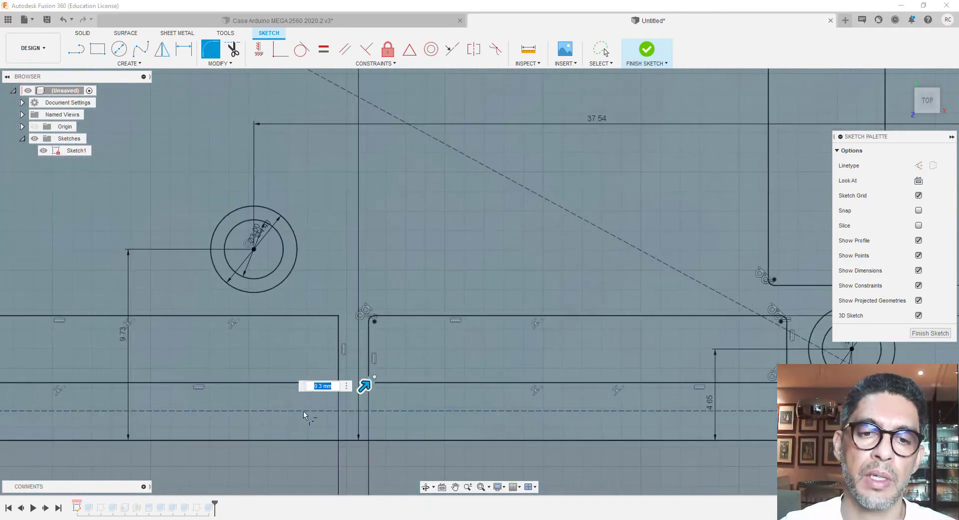
scroll(326, 352, "up", 4)
scroll(342, 342, "up", 1)
left_click(357, 272)
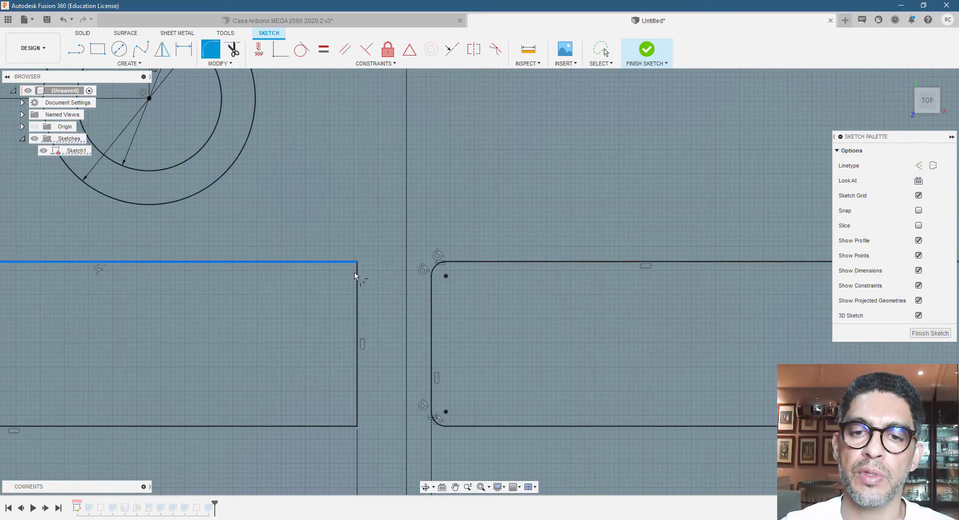
left_click(358, 282)
left_click(346, 427)
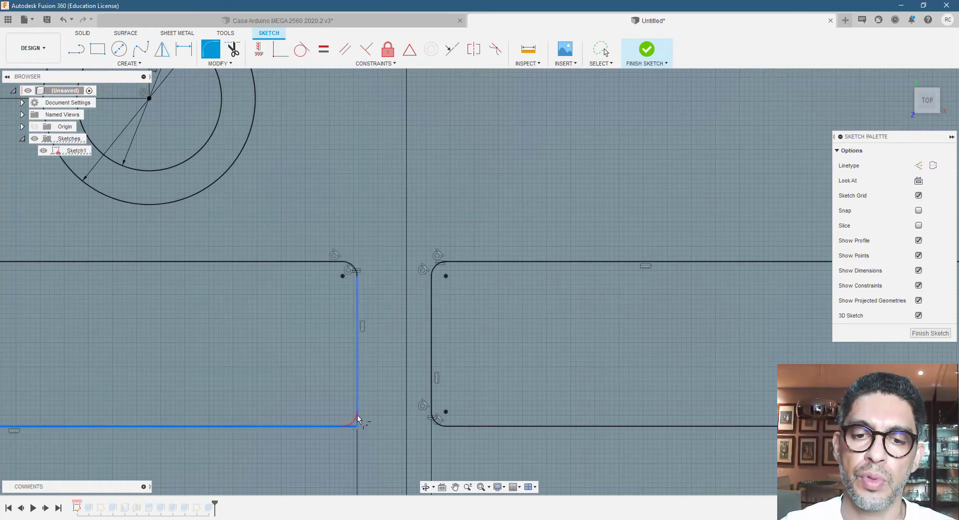
left_click(357, 420)
scroll(508, 397, "down", 4)
middle_click_drag(537, 419, 457, 419)
scroll(456, 424, "down", 2)
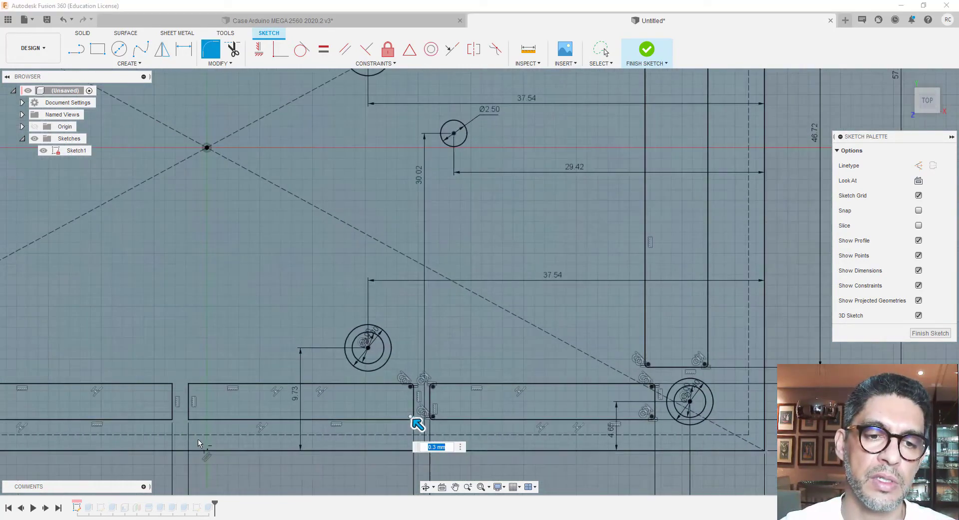
Round the two left-end corners of the lower row's middle slot with 0.3 mm fillets
scroll(185, 432, "up", 6)
left_click(206, 403)
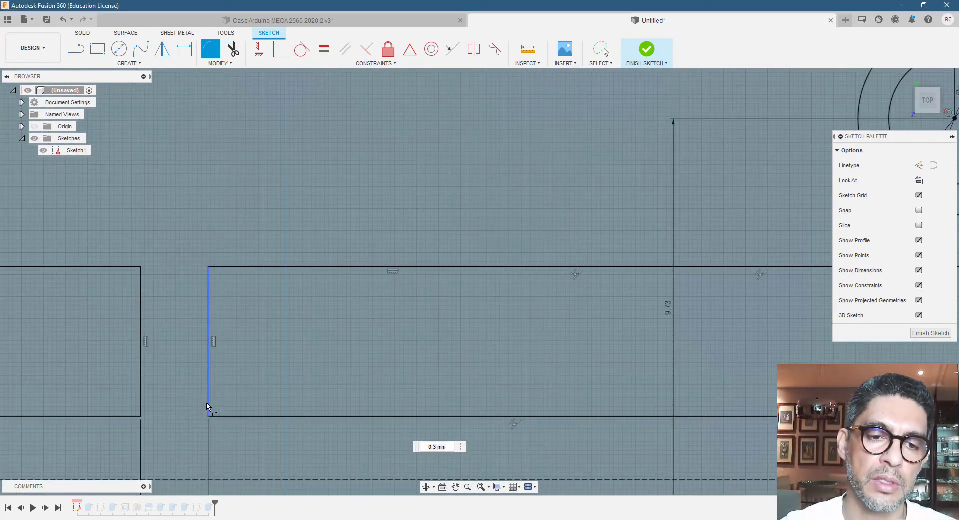
left_click(216, 415)
left_click(212, 285)
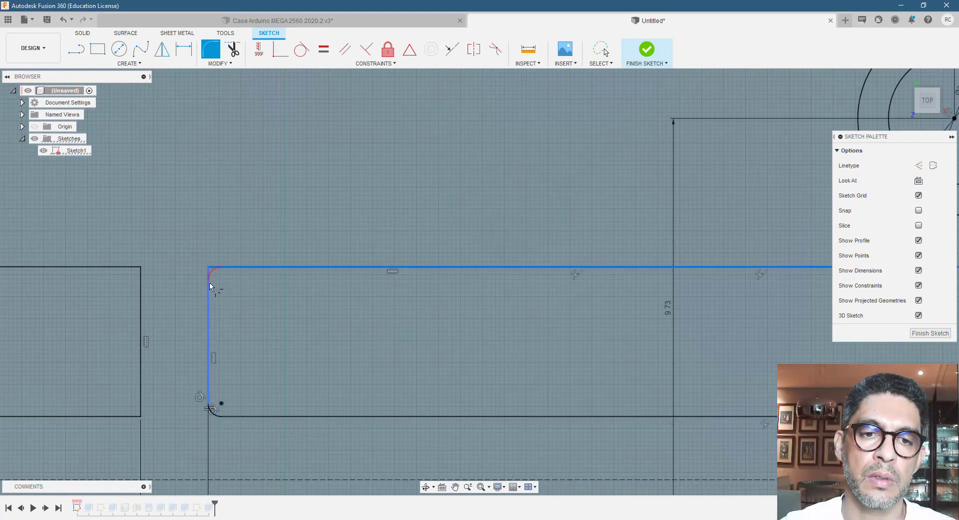
scroll(424, 439, "down", 6)
Round all four corners of the lower row's last unrounded slot with 0.3 mm fillets and finish the sketch
scroll(416, 457, "up", 4)
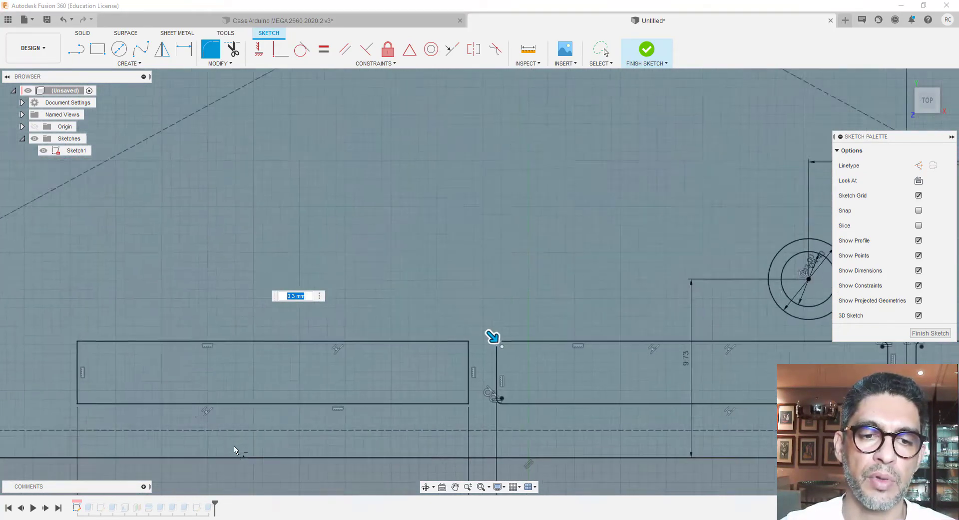
left_click(564, 290)
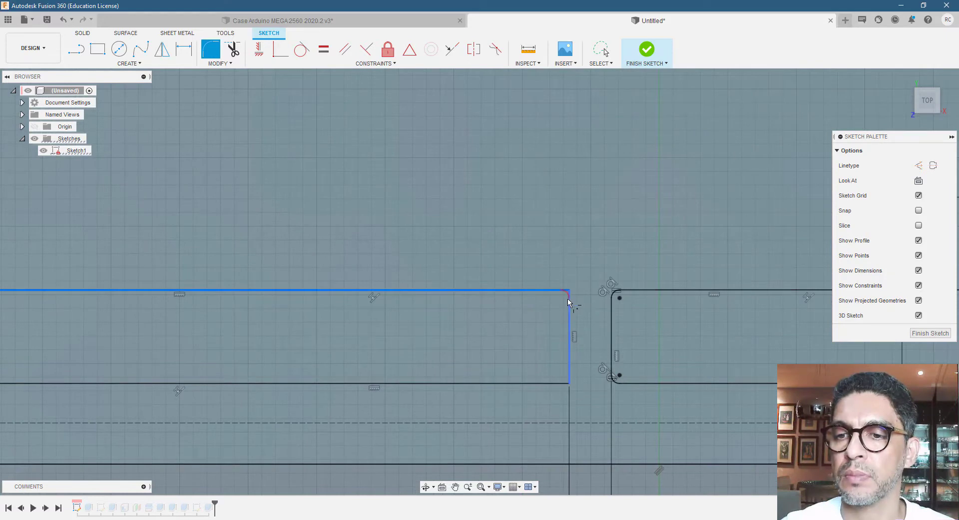
left_click(569, 303)
left_click(569, 371)
key("Return")
scroll(559, 382, "down", 3)
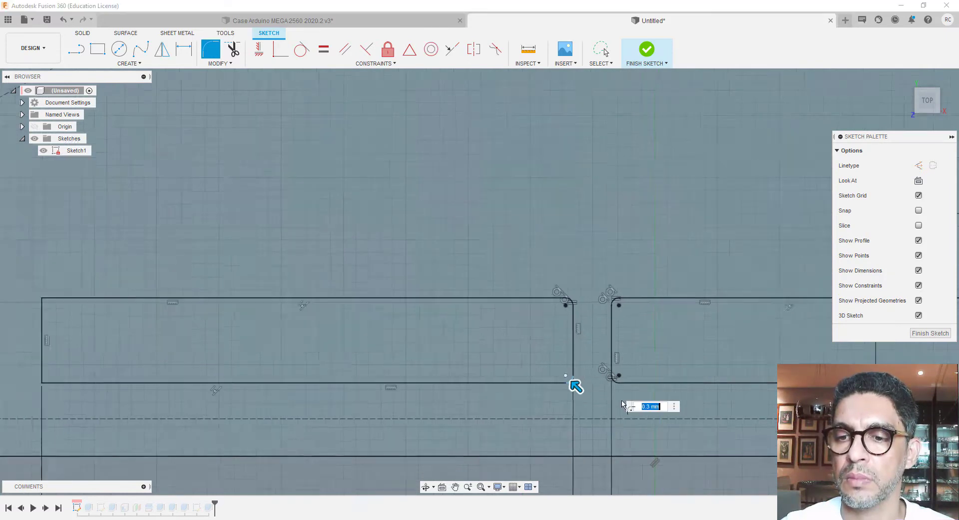
left_click(247, 341)
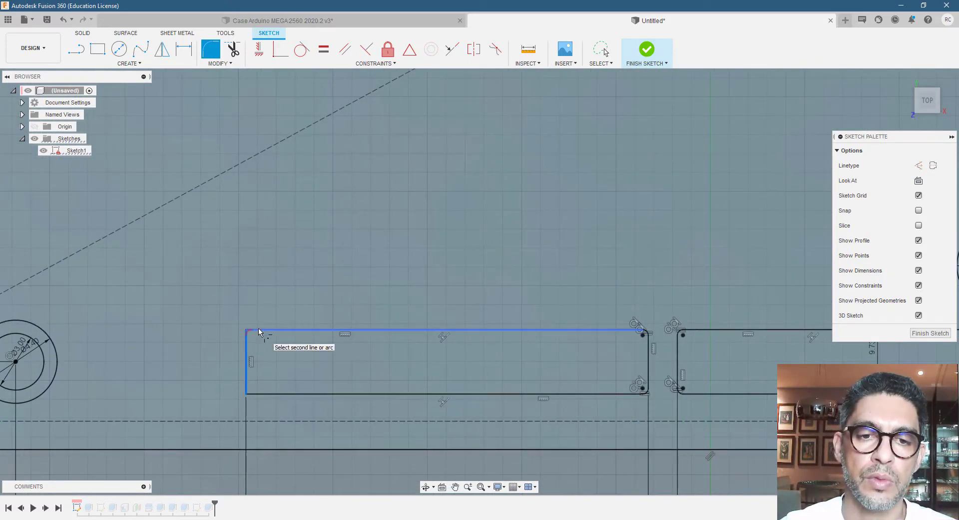
left_click(258, 330)
key("Return")
left_click(246, 385)
left_click(254, 393)
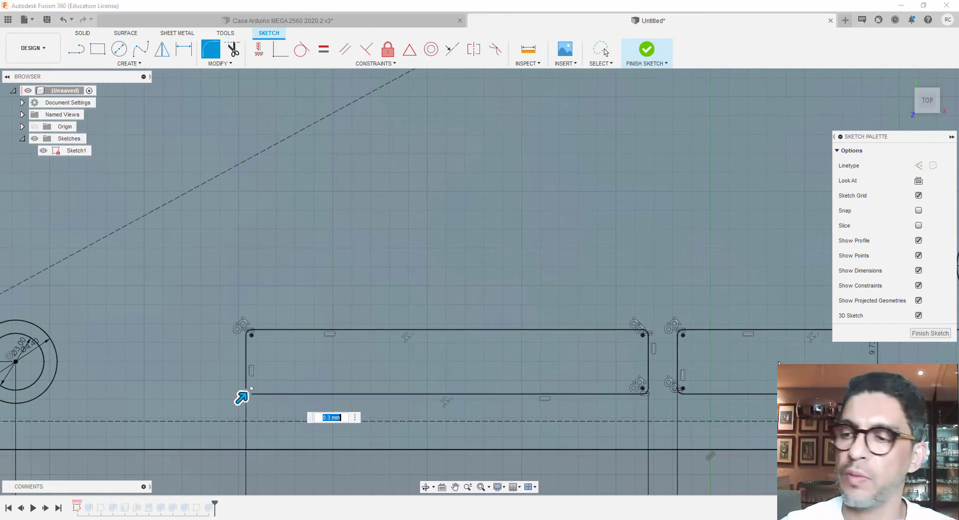
left_click(647, 55)
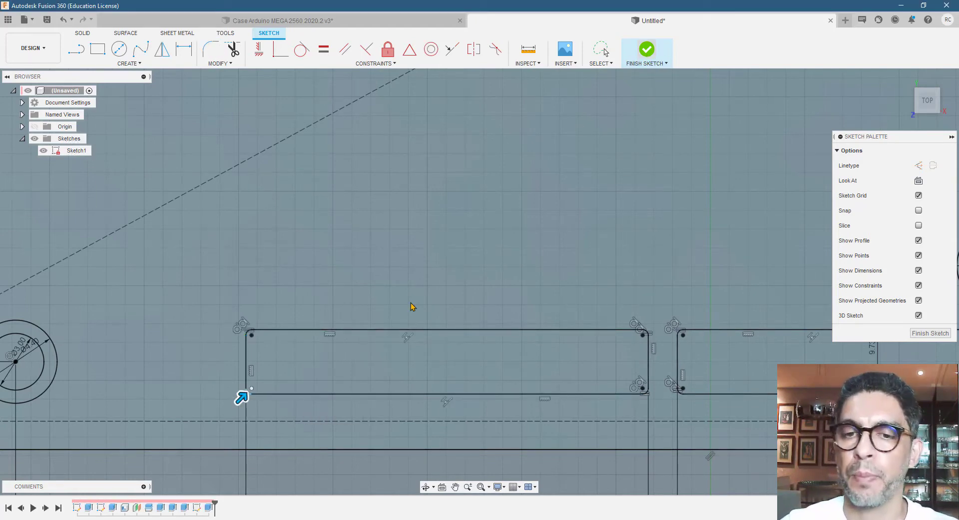
Examine the lid's slot cutouts and their corners from the home view, close up and from another angle
scroll(320, 380, "down", 1)
scroll(315, 408, "down", 5)
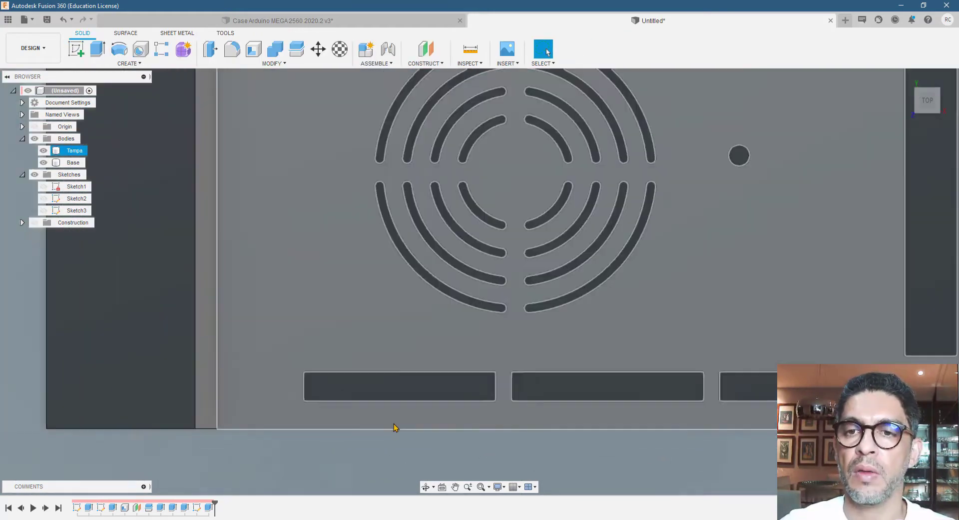
left_click(778, 205)
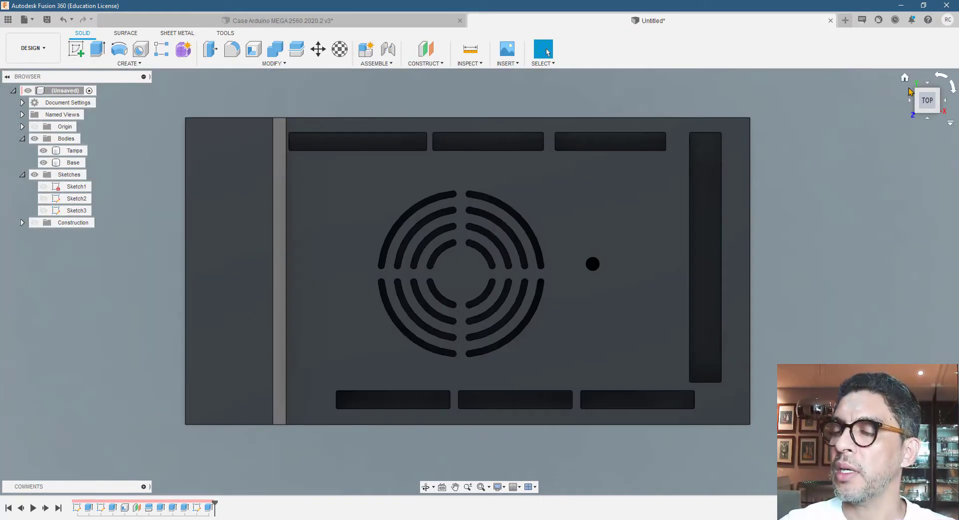
left_click(904, 78)
left_click(619, 325)
scroll(529, 398, "up", 10)
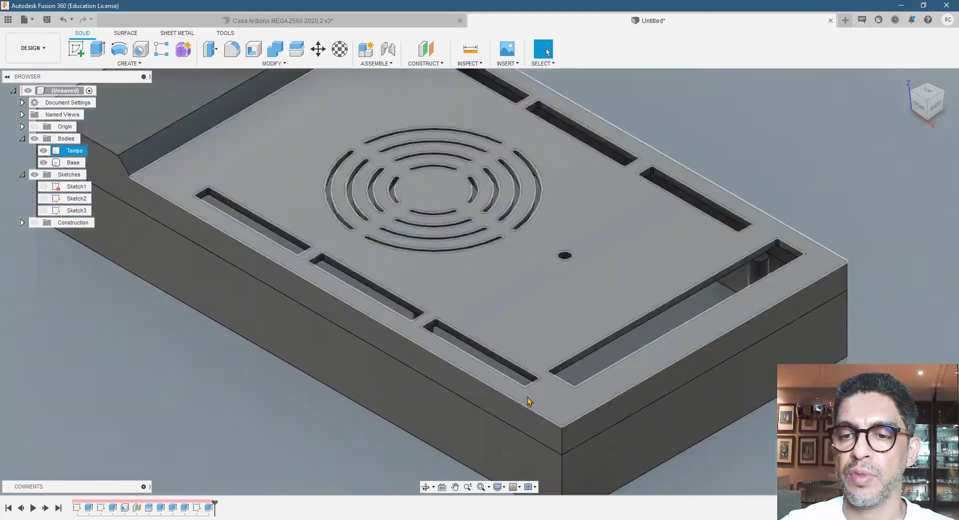
scroll(490, 404, "down", 6)
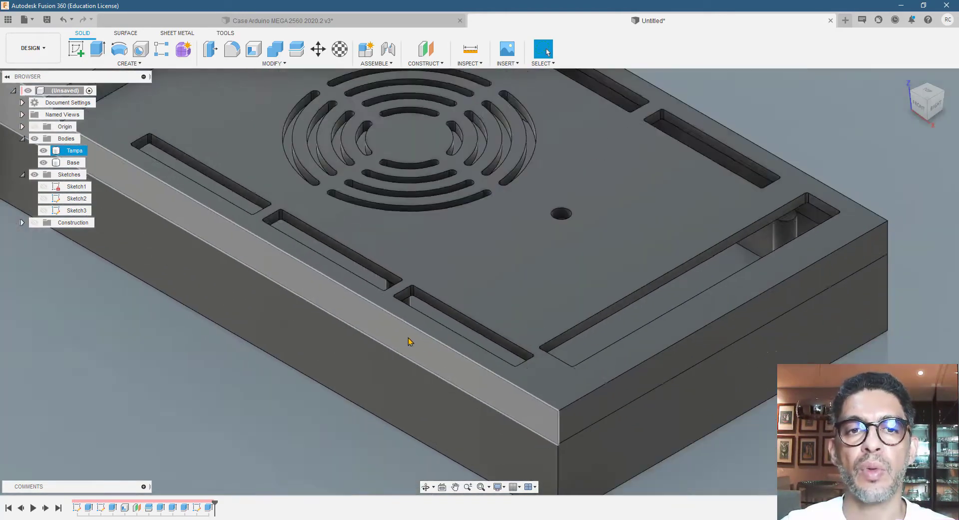
scroll(259, 212, "up", 8)
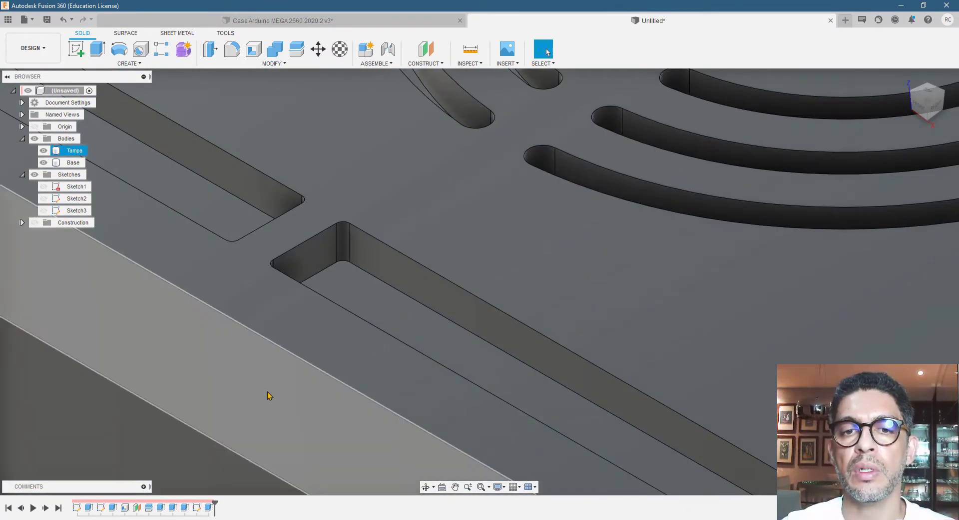
scroll(270, 384, "down", 6)
scroll(264, 380, "down", 5)
scroll(707, 353, "up", 10)
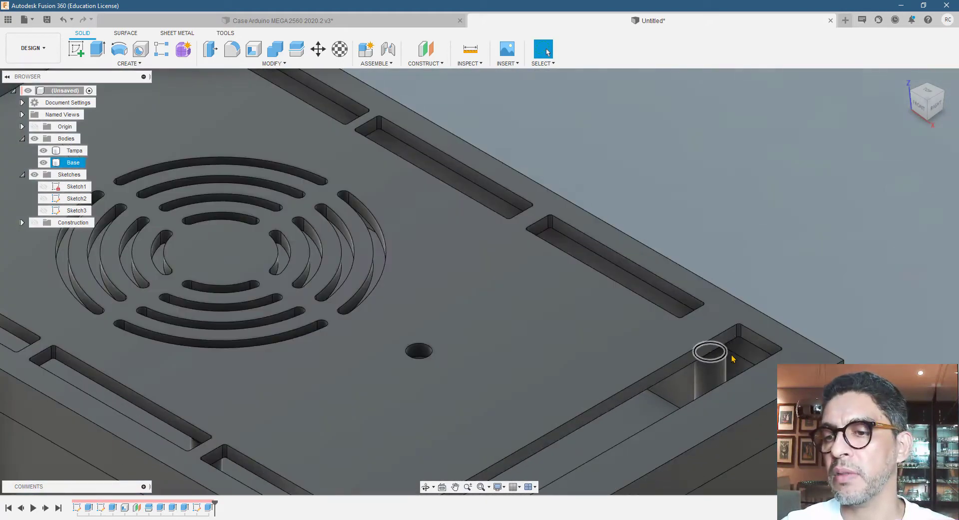
scroll(802, 332, "down", 8)
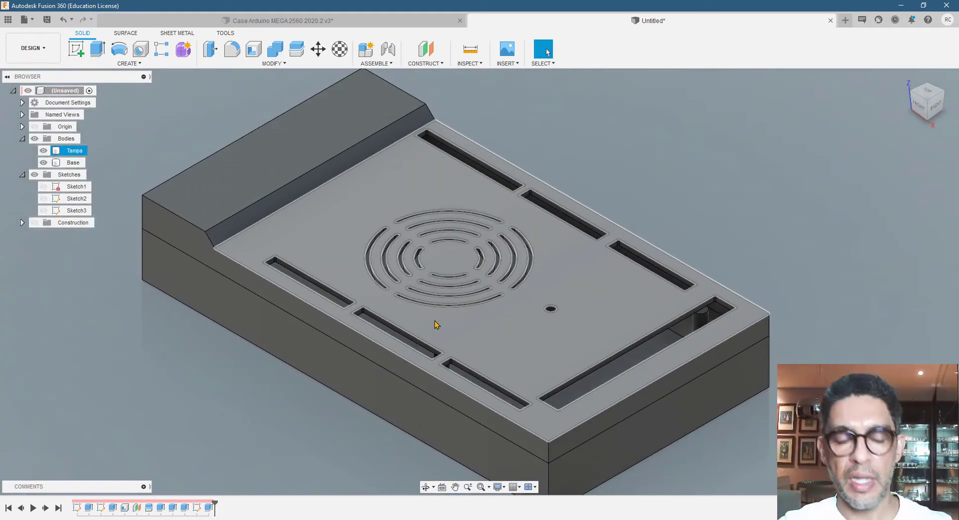
middle_click_drag(422, 327, 513, 334, "shift")
scroll(588, 377, "down", 1)
scroll(448, 445, "up", 1)
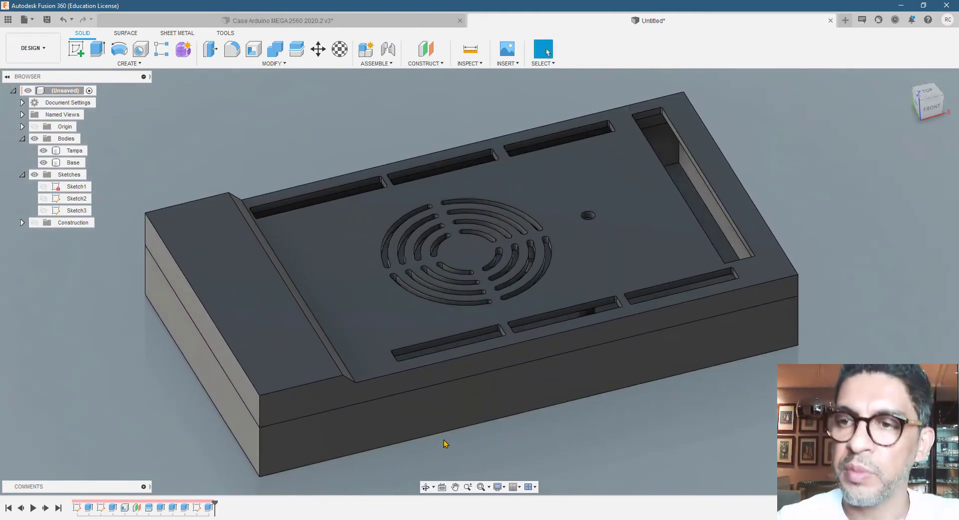
Check the next task in the Google Docs project outline, and return to Fusion 360 to examine the case's raised end
left_click(382, 515)
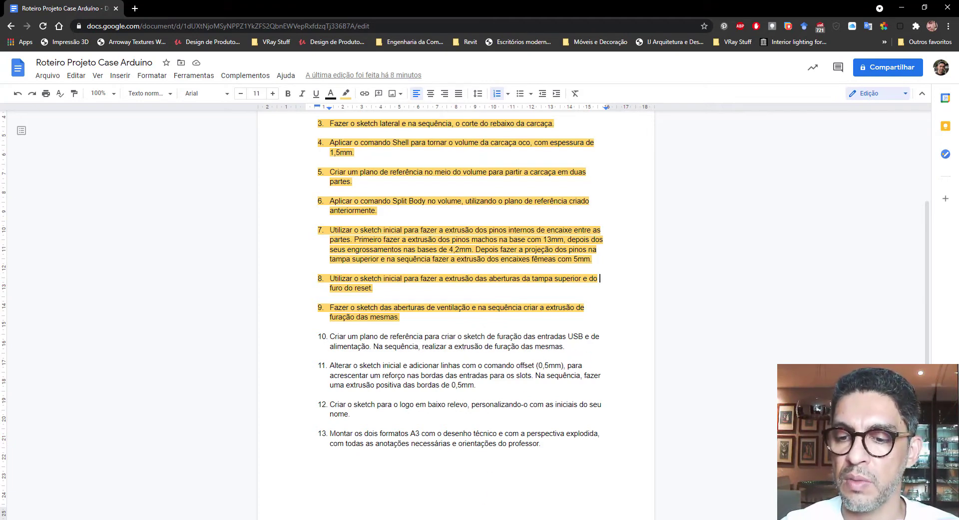
key("alt+Tab")
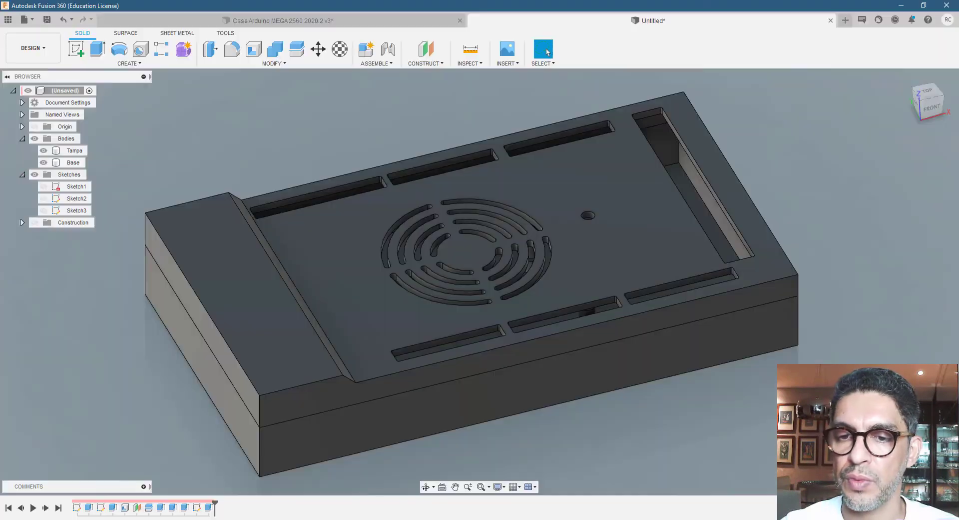
scroll(495, 366, "down", 4)
scroll(348, 418, "up", 1)
scroll(348, 419, "up", 1)
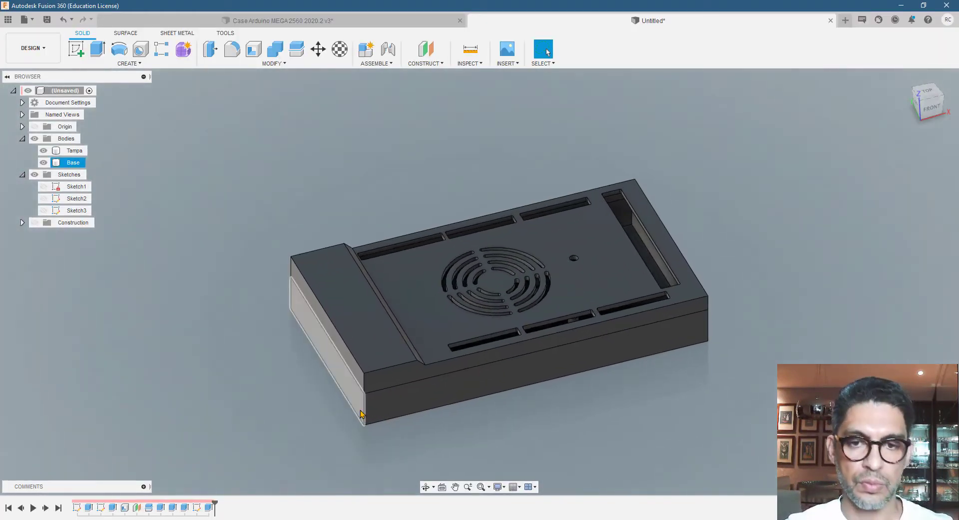
middle_click_drag(364, 414, 418, 404, "shift")
scroll(332, 438, "up", 3)
middle_click_drag(330, 438, 348, 419, "shift")
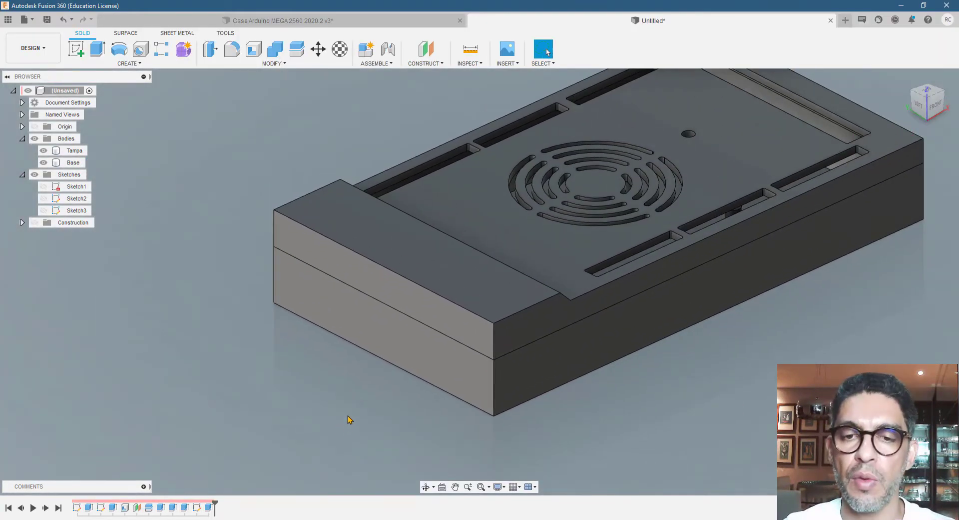
scroll(344, 399, "down", 1)
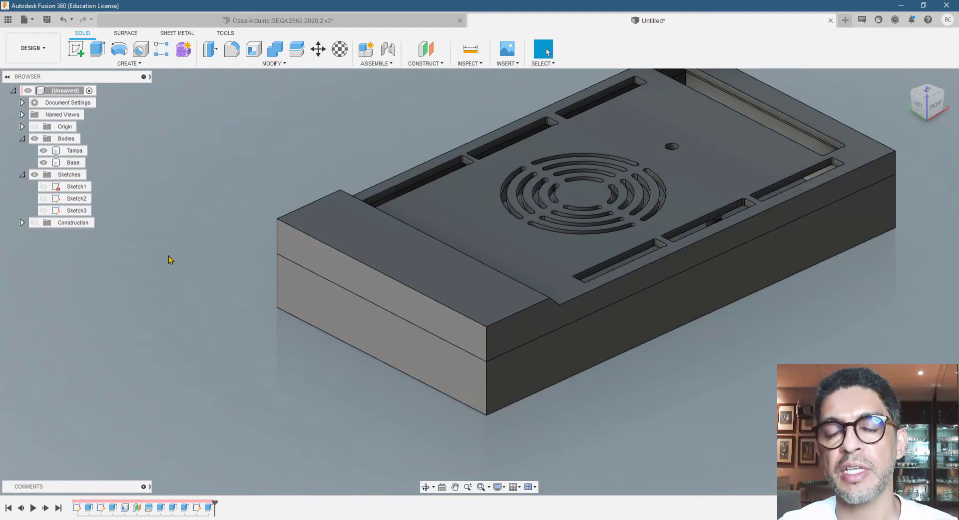
scroll(278, 377, "down", 2)
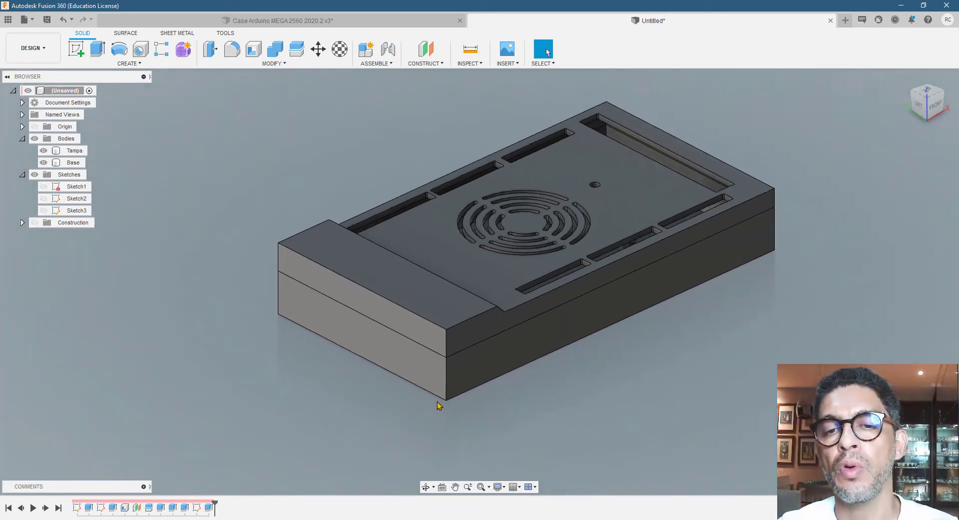
scroll(439, 398, "up", 2)
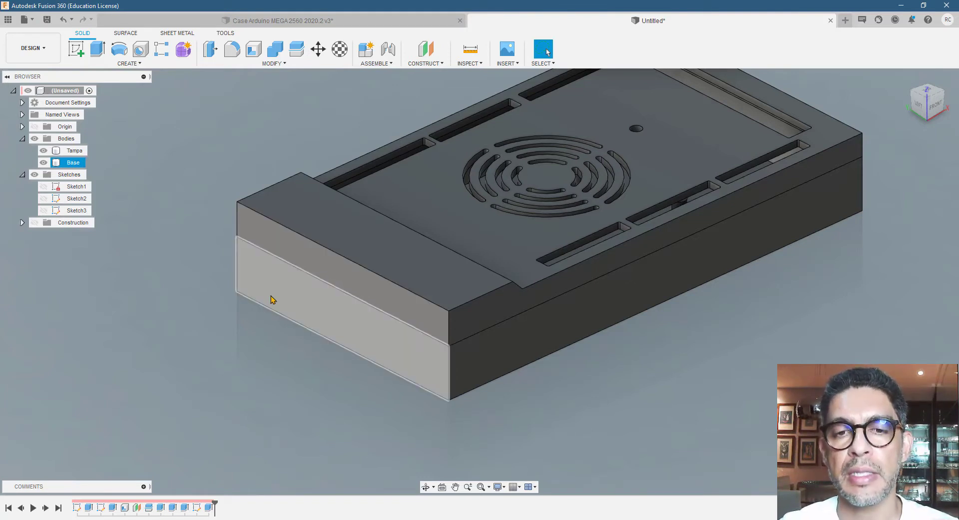
scroll(338, 306, "down", 2)
Create an offset plane 7 mm outward from the base's end face below the lid's raised section
left_click(430, 64)
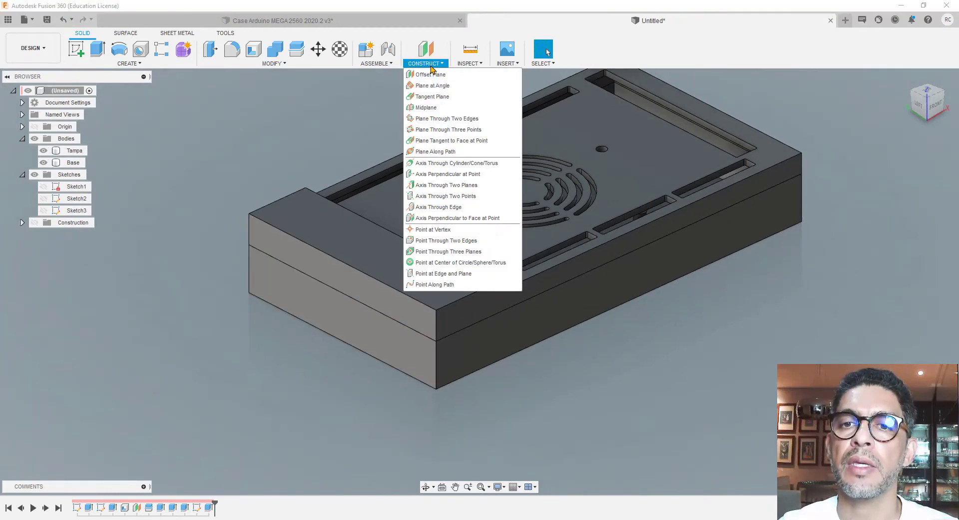
left_click(431, 74)
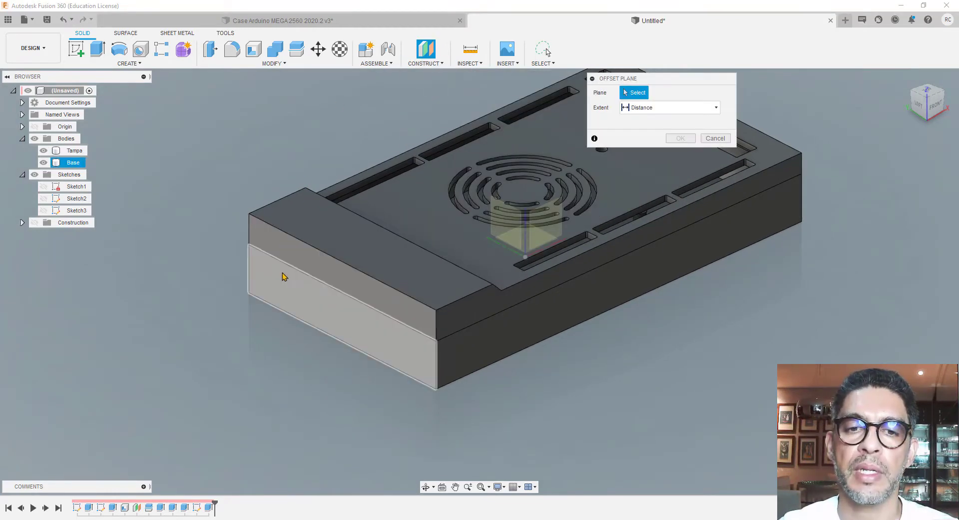
left_click(283, 277)
left_click_drag(325, 317, 313, 335)
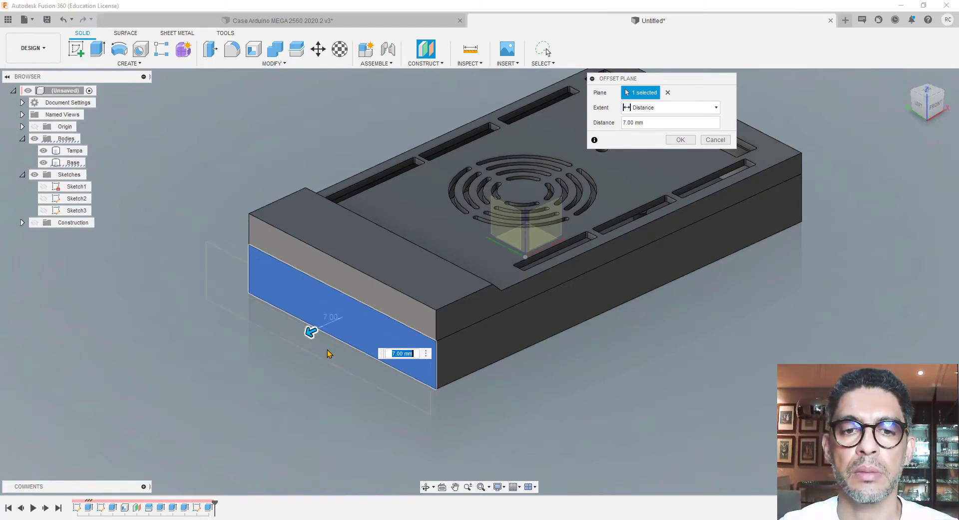
left_click(678, 142)
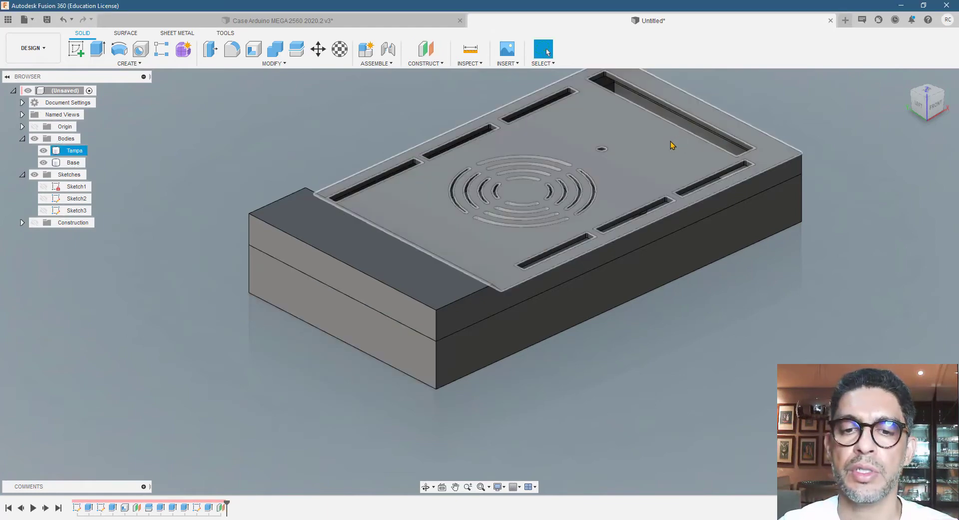
key("Escape")
Show the construction planes and hide Plane1, the horizontal split plane between lid and base
left_click(22, 223)
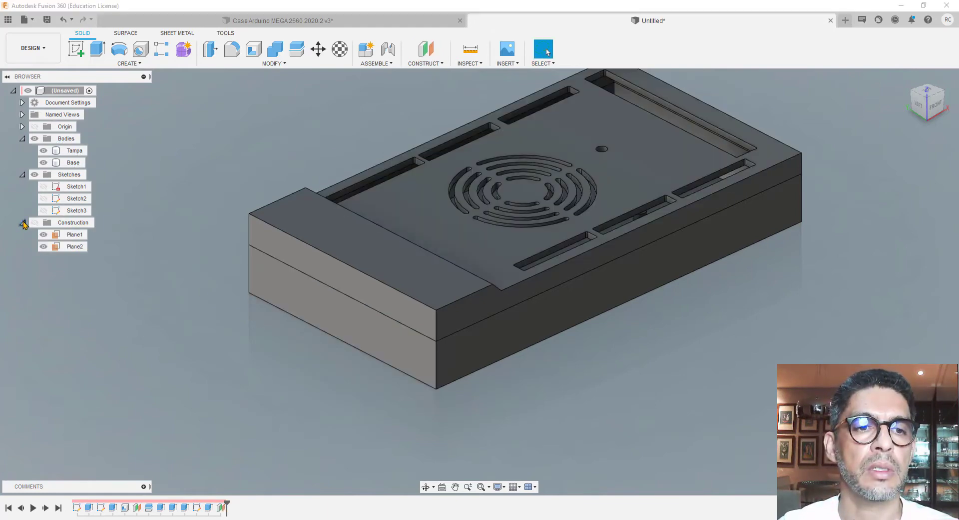
left_click(34, 223)
left_click(226, 259)
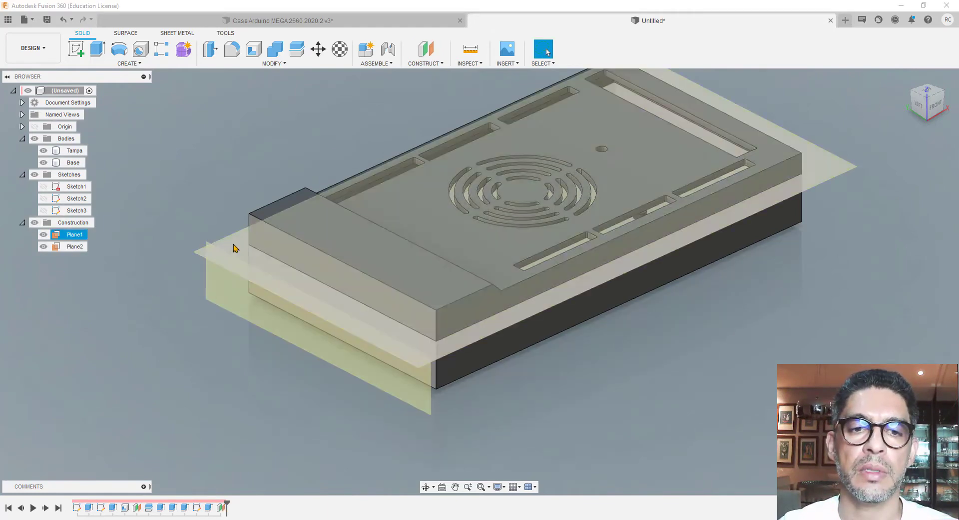
left_click(43, 234)
left_click(299, 317)
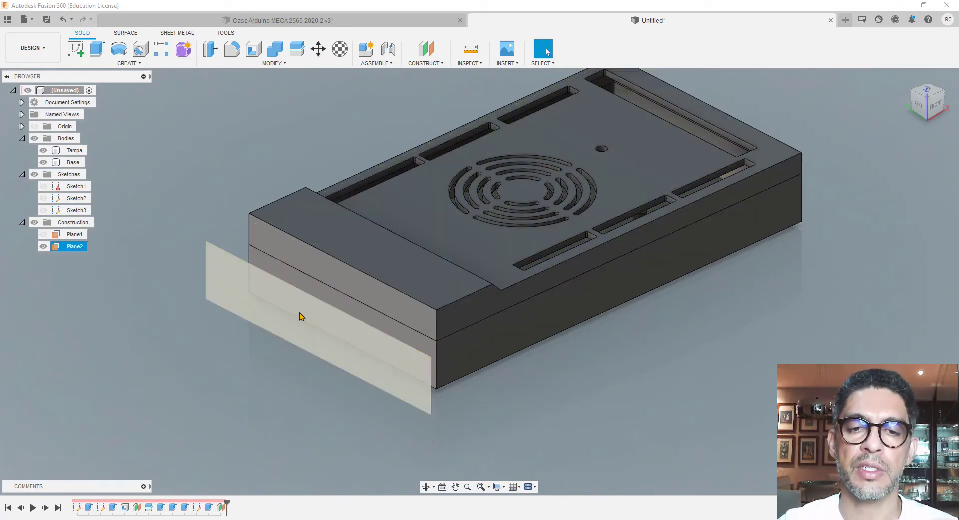
Examine the offset plane's position in front of the base's end face from several angles
scroll(392, 385, "down", 2)
scroll(357, 385, "up", 3)
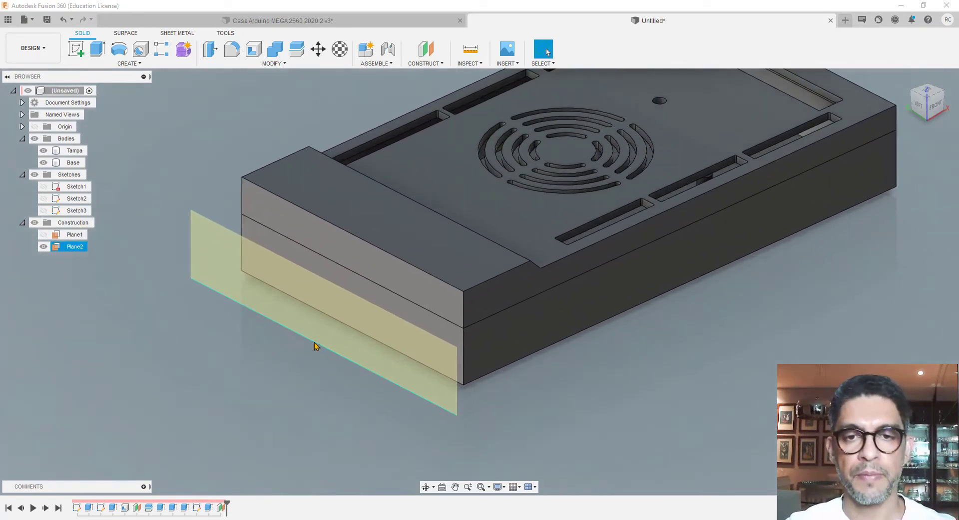
middle_click_drag(338, 346, 445, 406, "shift")
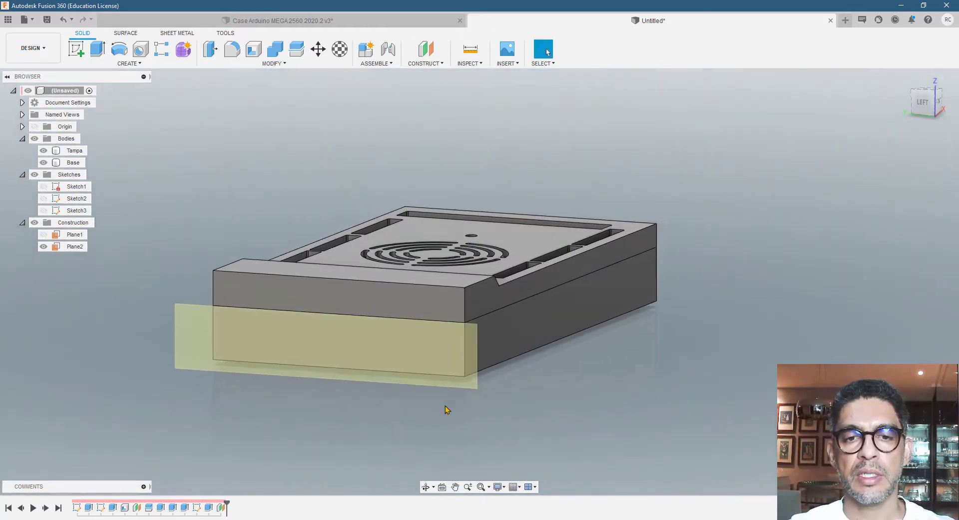
scroll(306, 365, "up", 2)
middle_click_drag(345, 392, 335, 417, "shift")
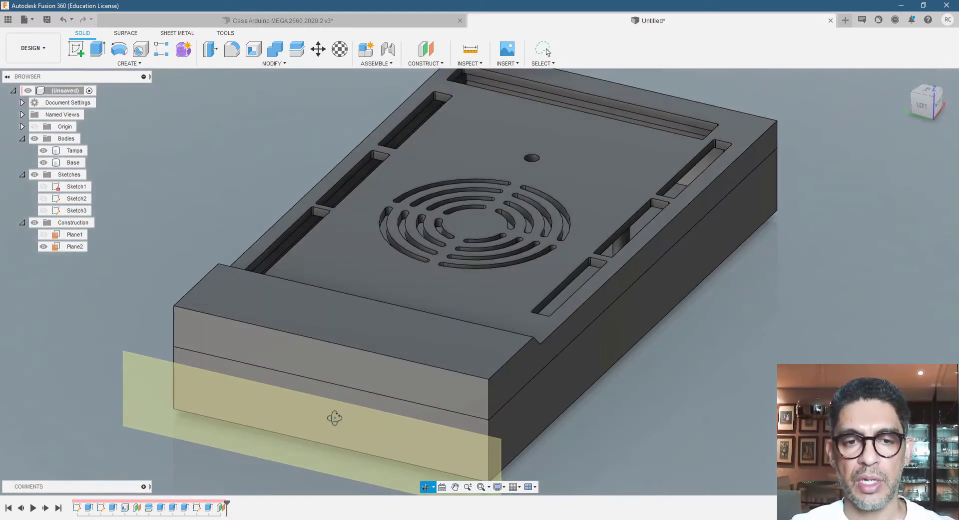
scroll(366, 407, "down", 3)
scroll(304, 405, "up", 5)
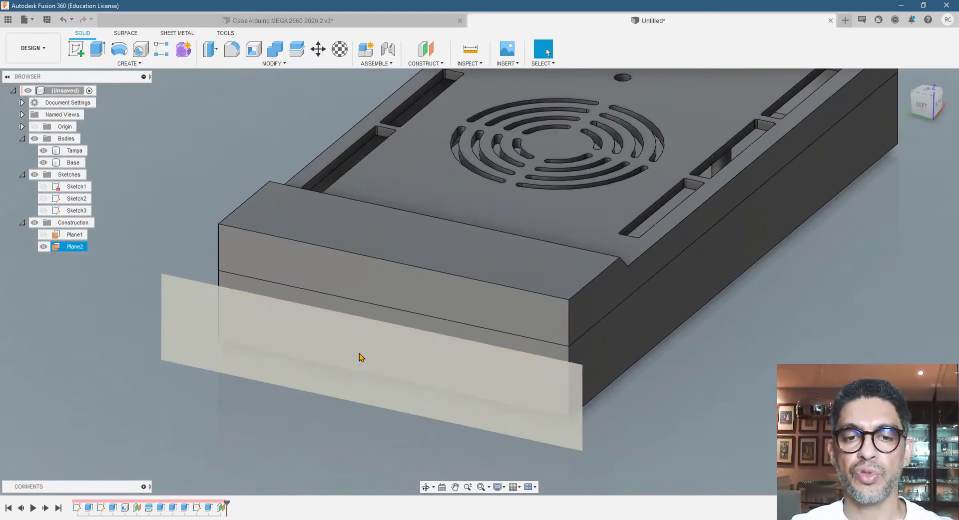
scroll(361, 356, "down", 3)
scroll(400, 351, "up", 2)
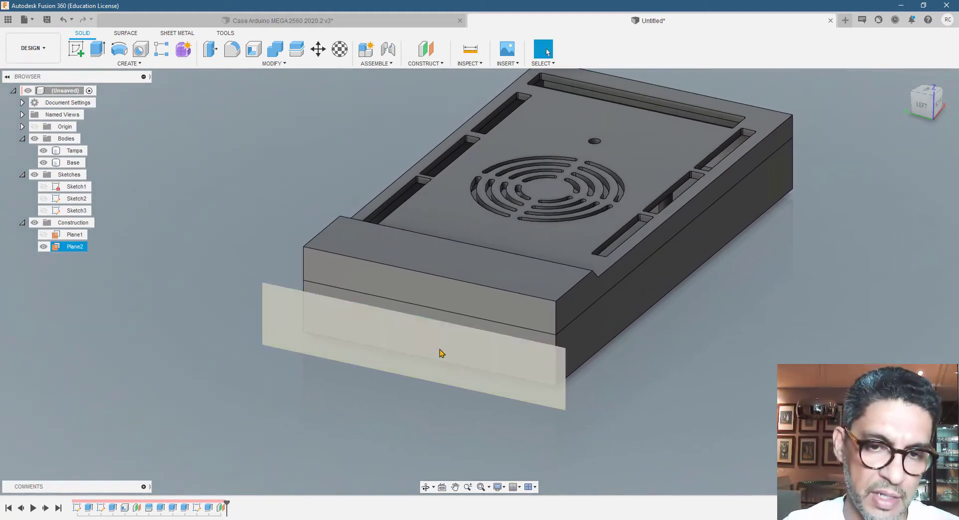
Start a sketch on the offset plane in front of the case's end face and view it square-on from the left
scroll(441, 353, "up", 3)
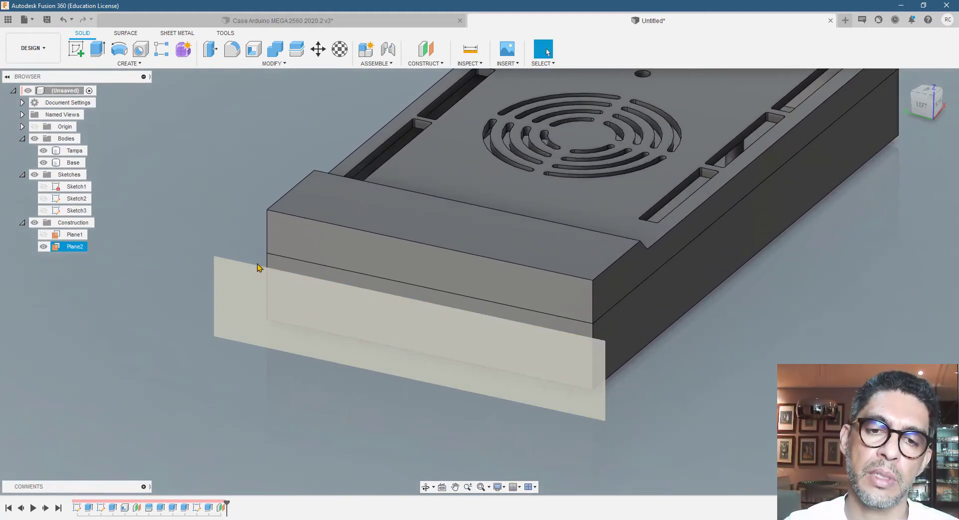
scroll(320, 374, "down", 3)
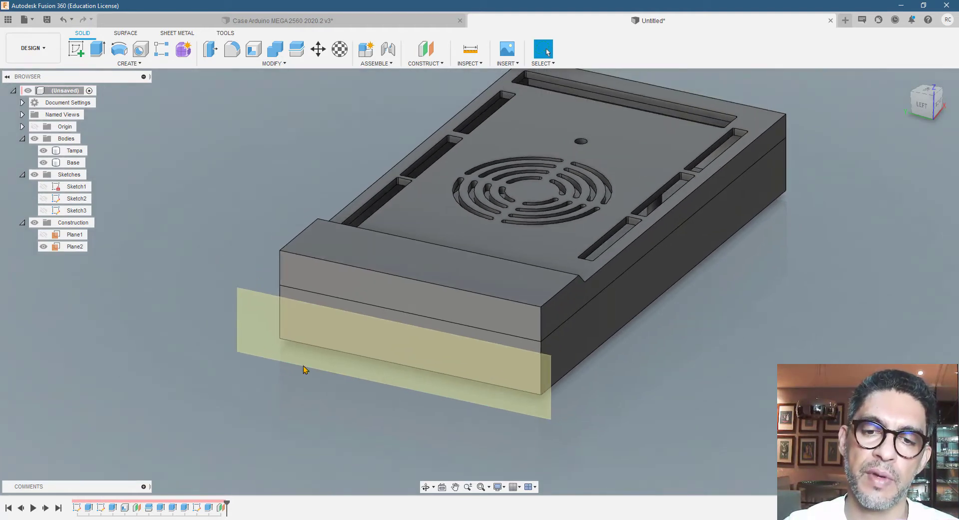
scroll(309, 300, "up", 2)
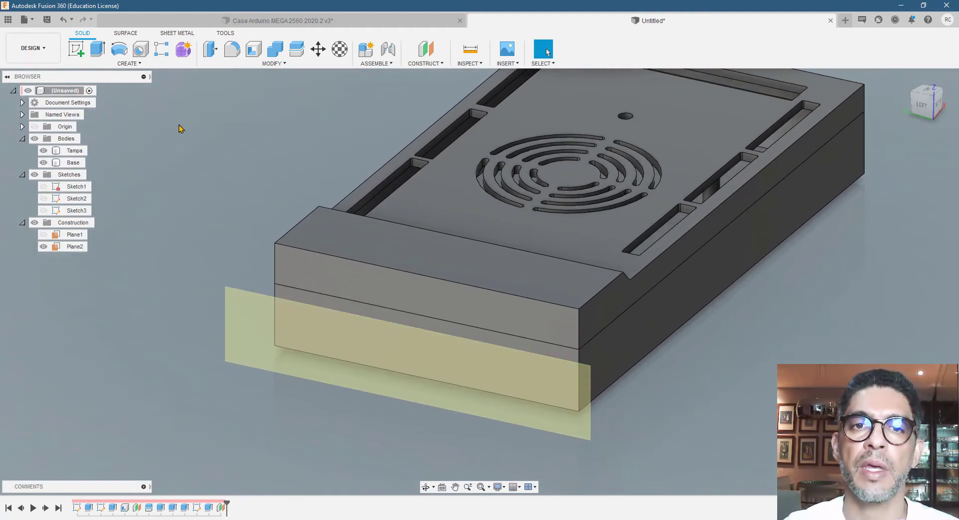
left_click(76, 49)
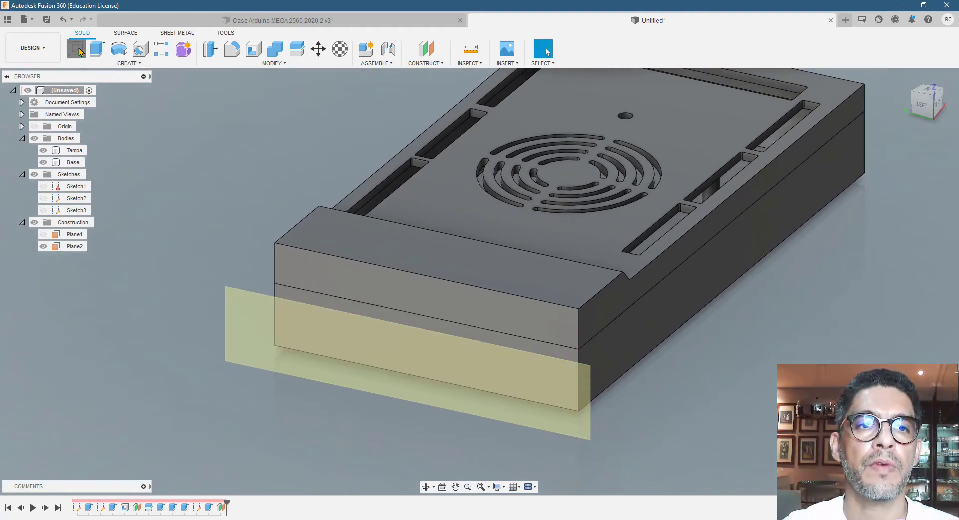
left_click(244, 313)
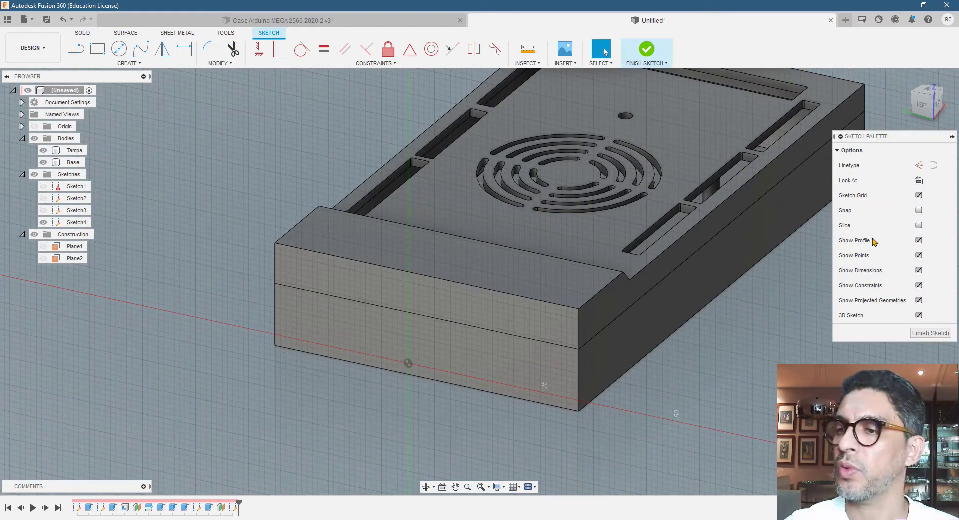
left_click(927, 103)
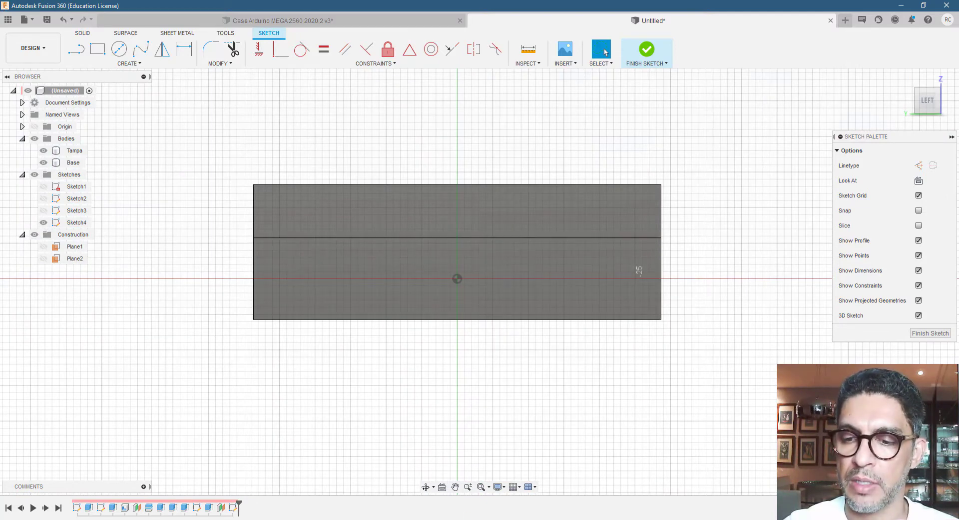
Switch to Foxit Reader and examine the opening dimensions in the case drawing's end view at 200% zoom
key("alt+Tab")
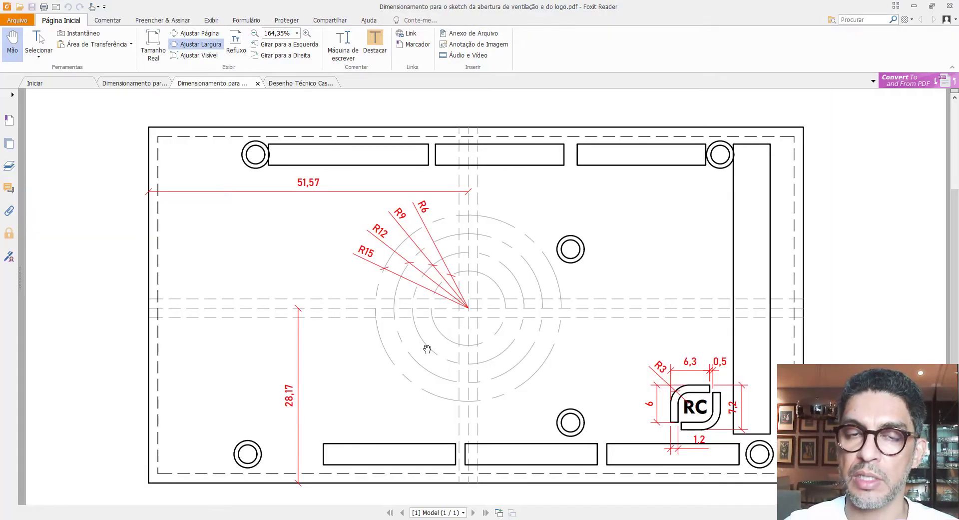
left_click(301, 83)
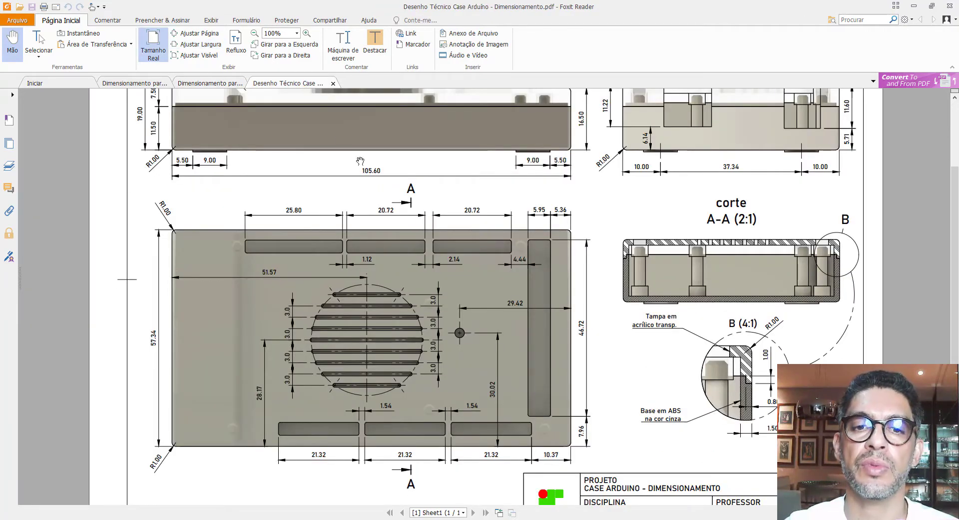
scroll(407, 336, "up", 3)
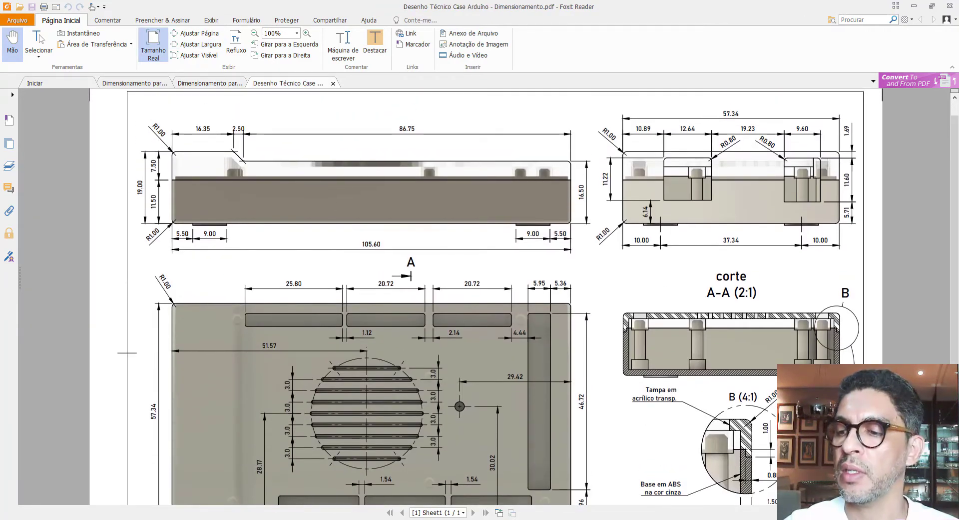
left_click(854, 512)
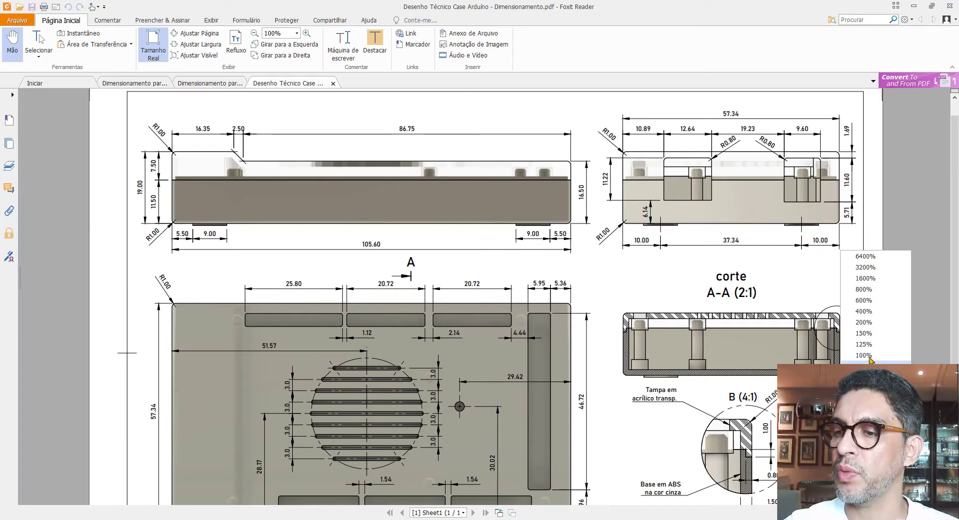
left_click(867, 324)
left_click_drag(800, 275, 252, 274)
left_click_drag(706, 287, 586, 296)
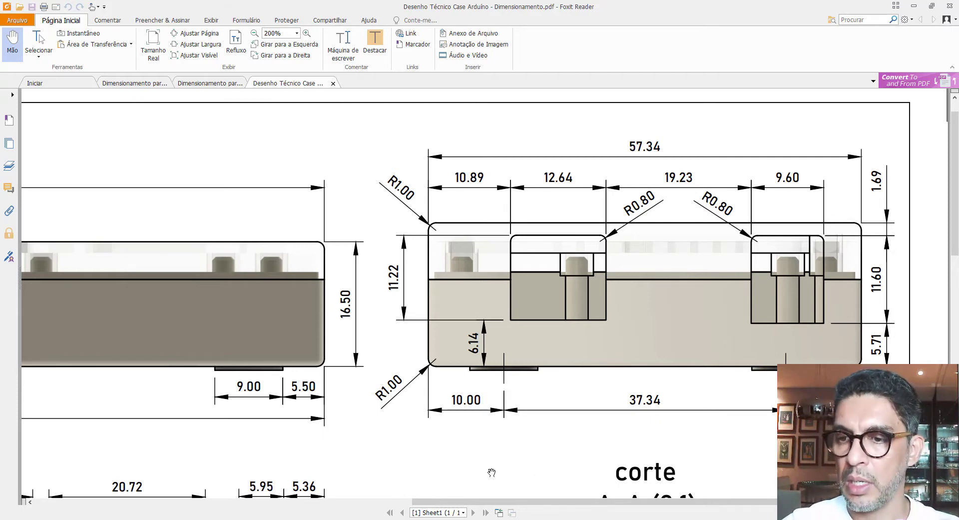
Back in Fusion 360, sketch two rectangles across the lid-base split: right about 7.8 by 10 mm, left about 10 mm square
key("alt+Tab")
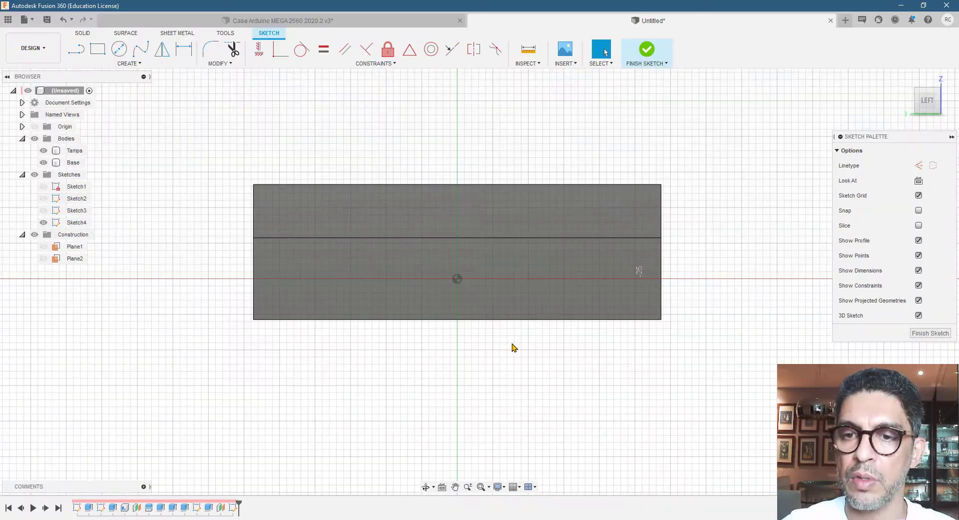
left_click(97, 49)
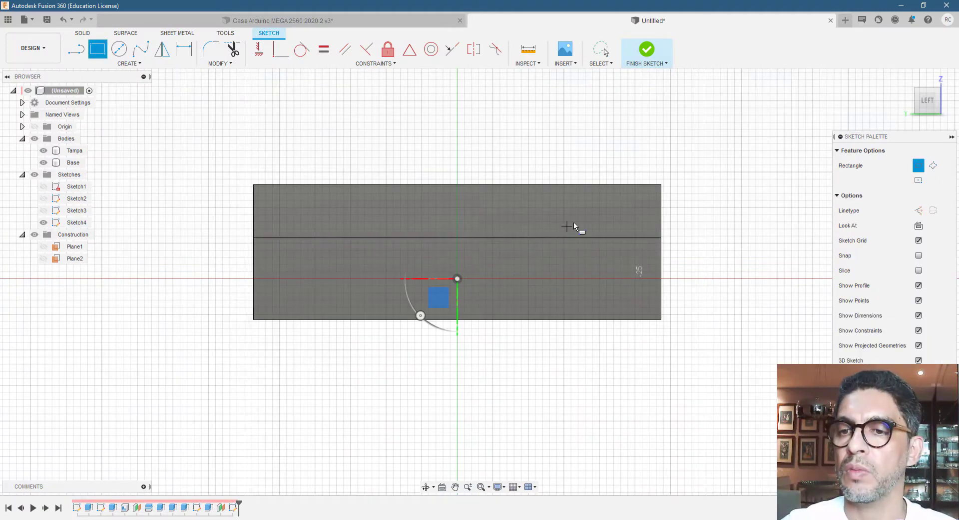
left_click(566, 209)
left_click(622, 280)
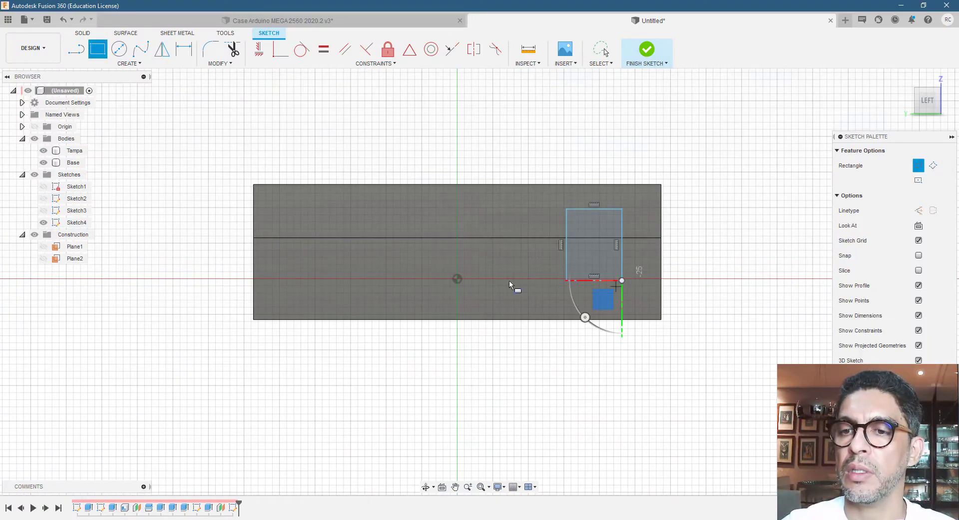
left_click(315, 208)
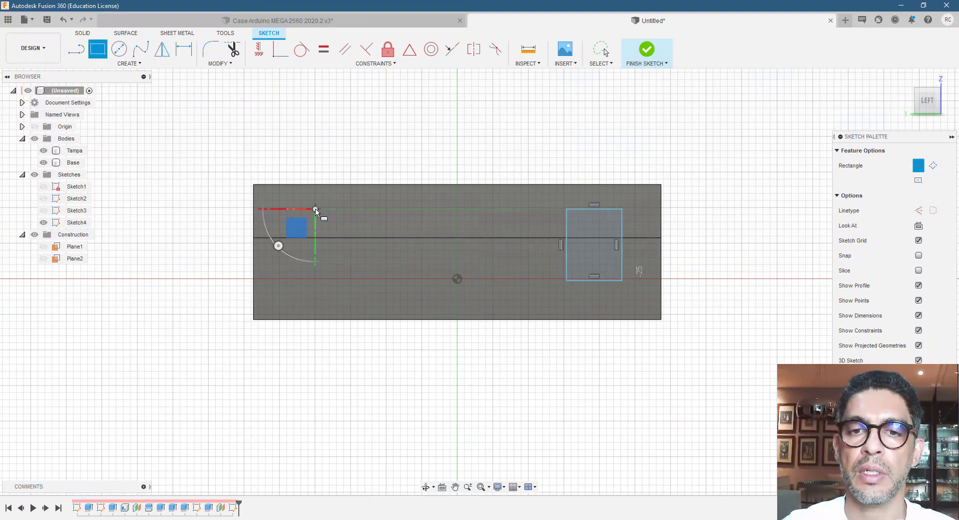
left_click(385, 279)
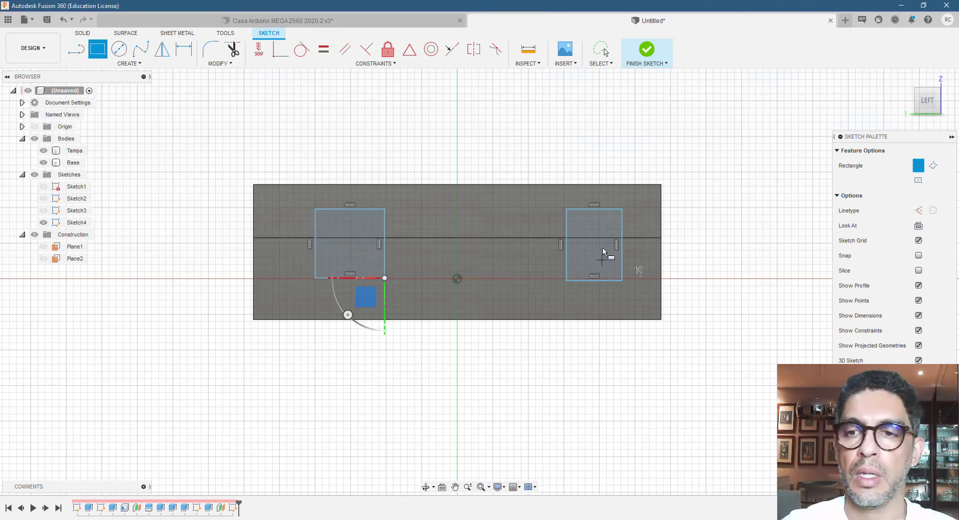
Dimension the right rectangle's lower edge 5.71 mm above the bottom edge of the base
scroll(602, 246, "up", 2)
scroll(676, 284, "up", 1)
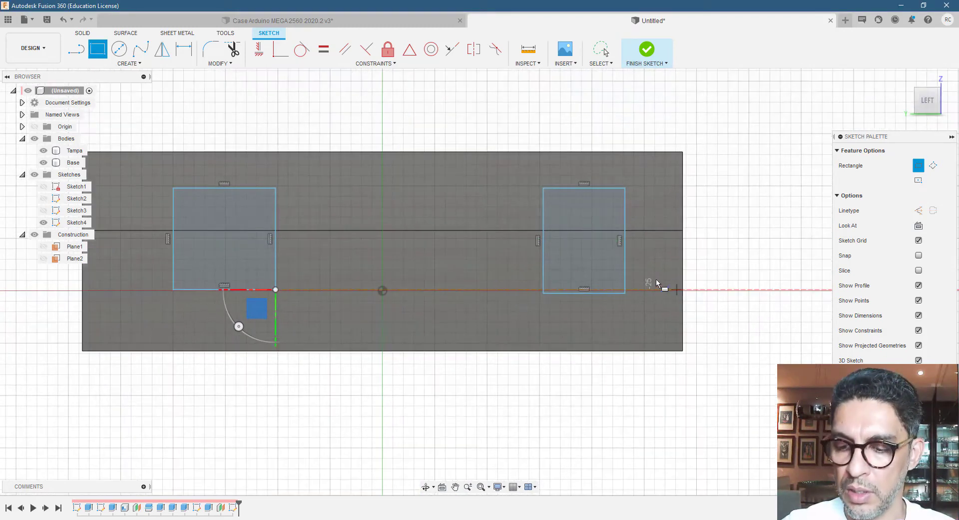
scroll(636, 268, "down", 1)
key("d")
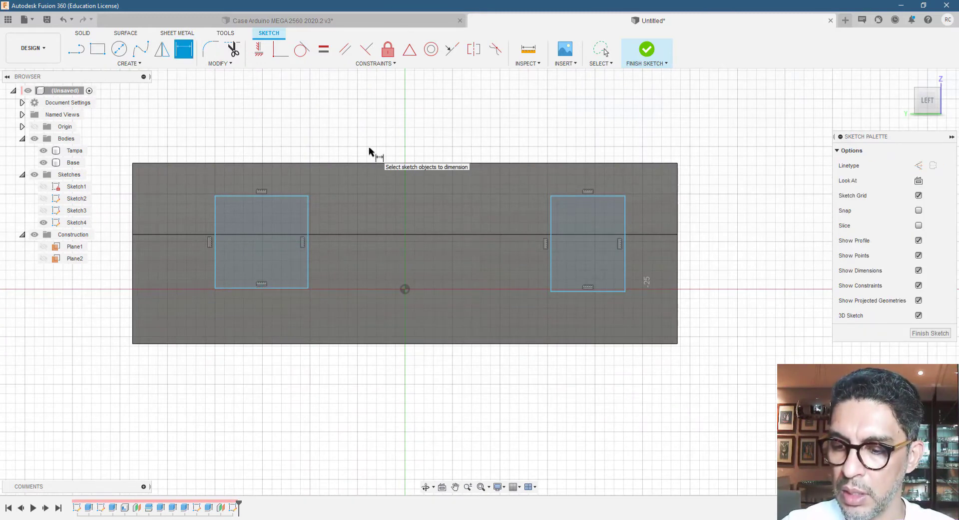
left_click(595, 343)
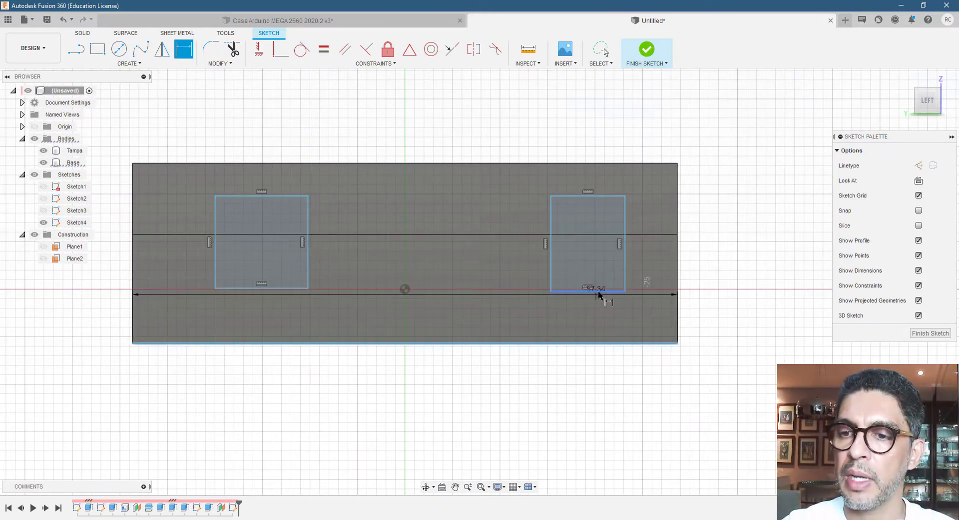
left_click(598, 291)
left_click(715, 317)
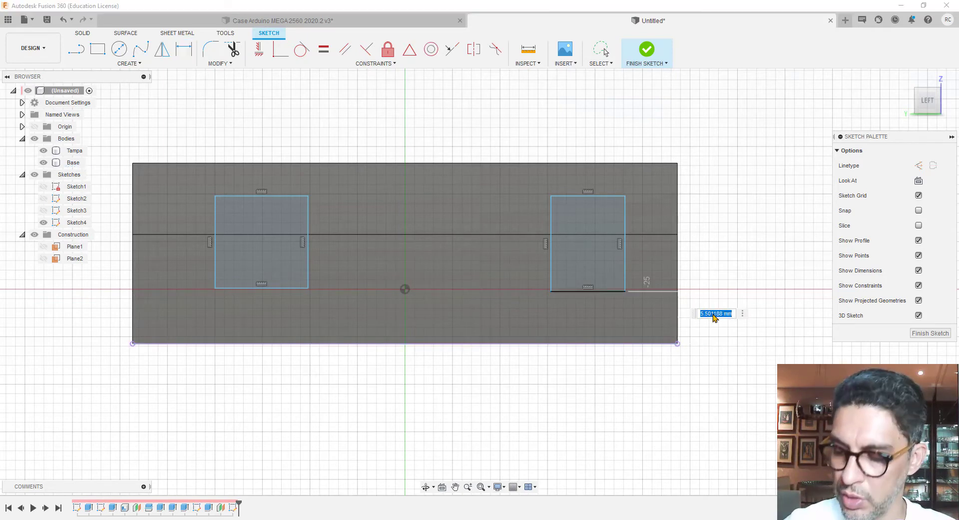
type("5.71")
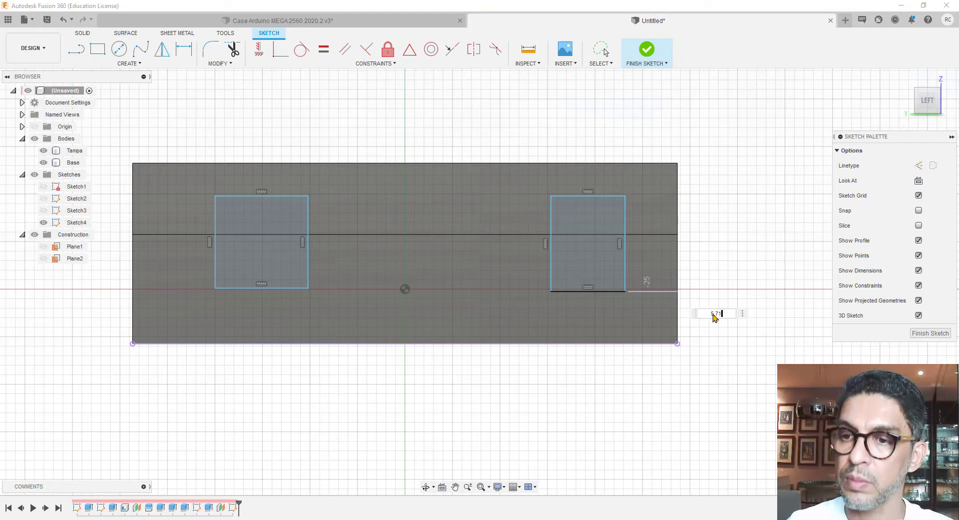
key("Return")
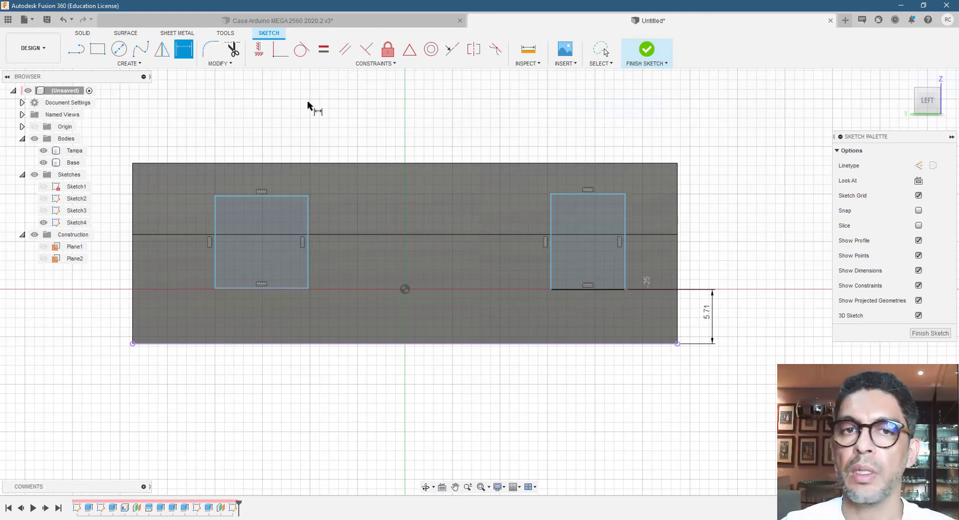
Dimension the right rectangle's height as 11.6 mm
left_click(606, 289)
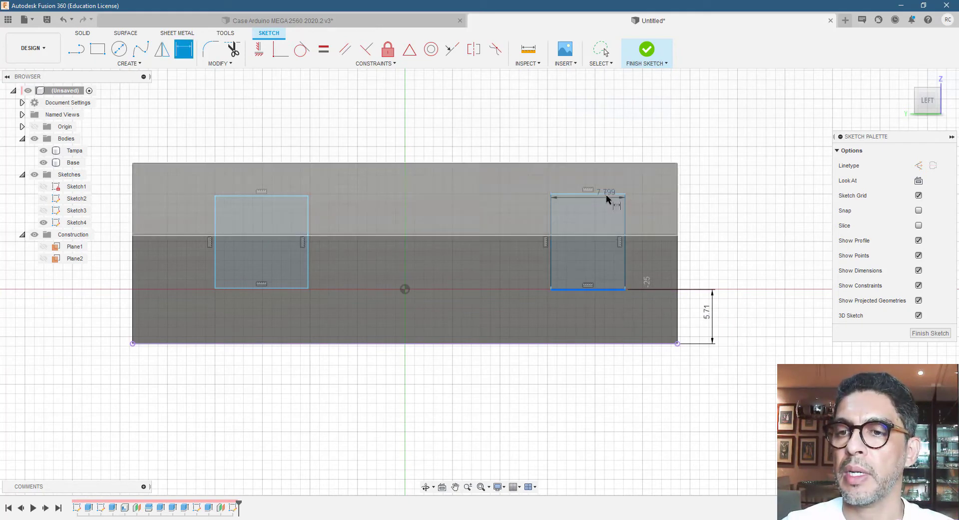
left_click(606, 196)
left_click(713, 211)
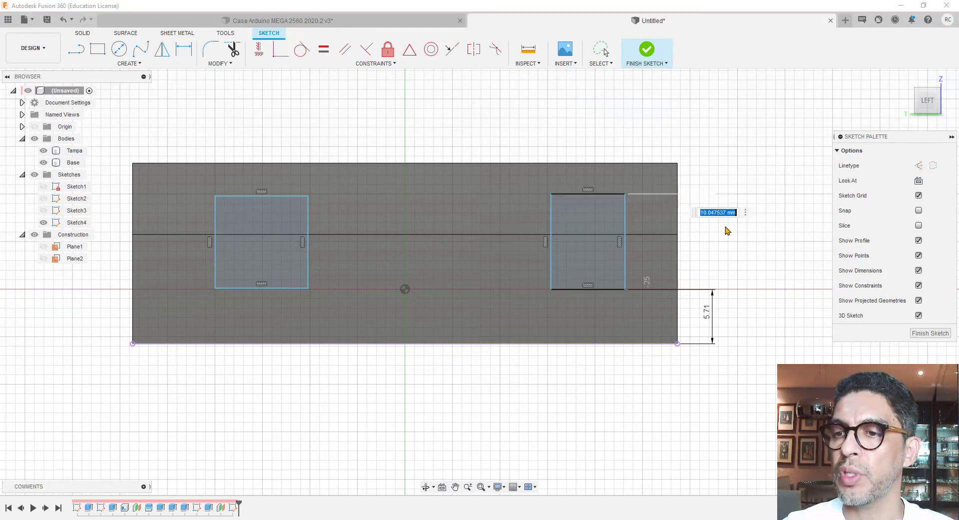
type("11.6")
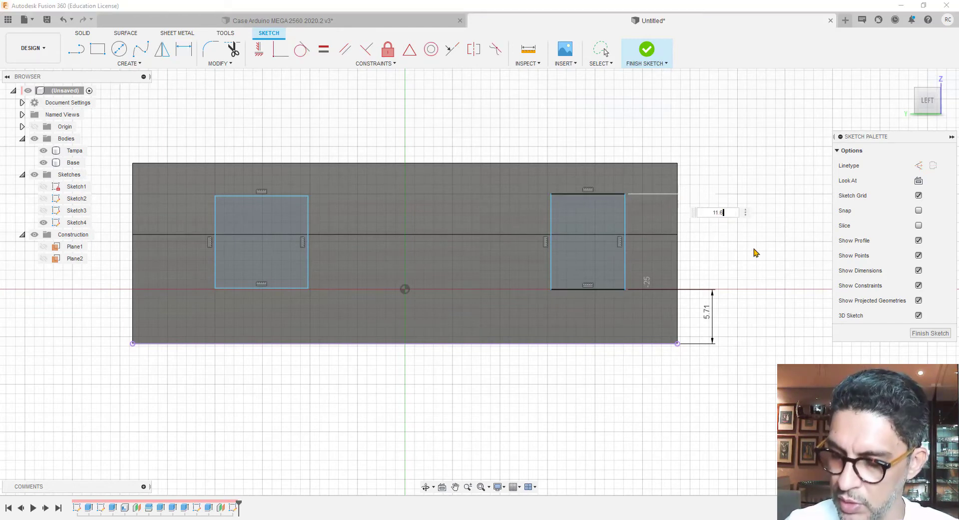
key("Return")
scroll(557, 283, "down", 1)
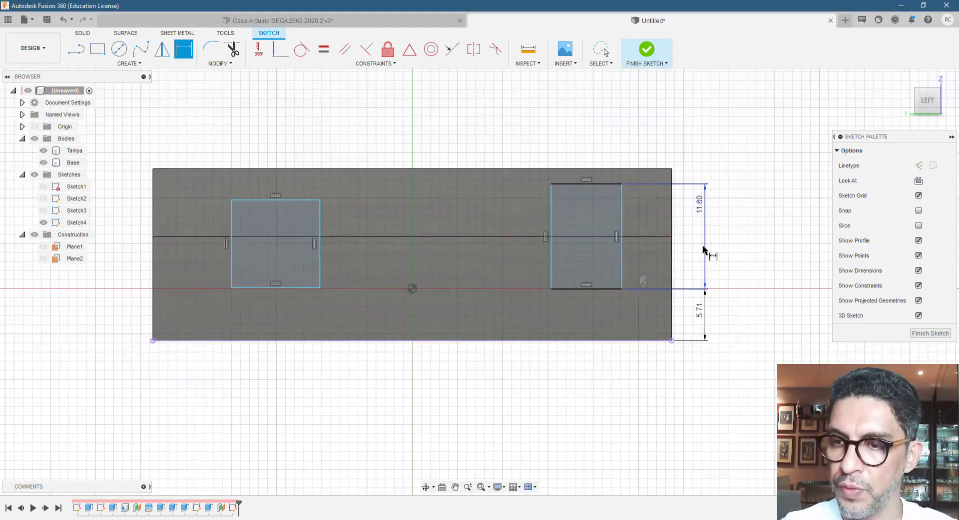
Dimension the right rectangle's width as 9.6 mm, placing the dimension above the case
scroll(708, 252, "up", 2)
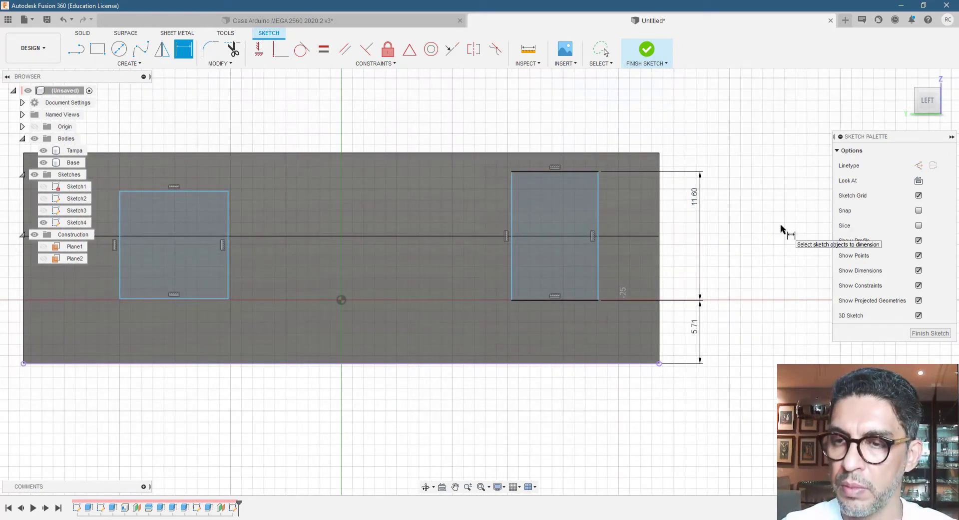
scroll(739, 225, "up", 2)
scroll(759, 209, "down", 3)
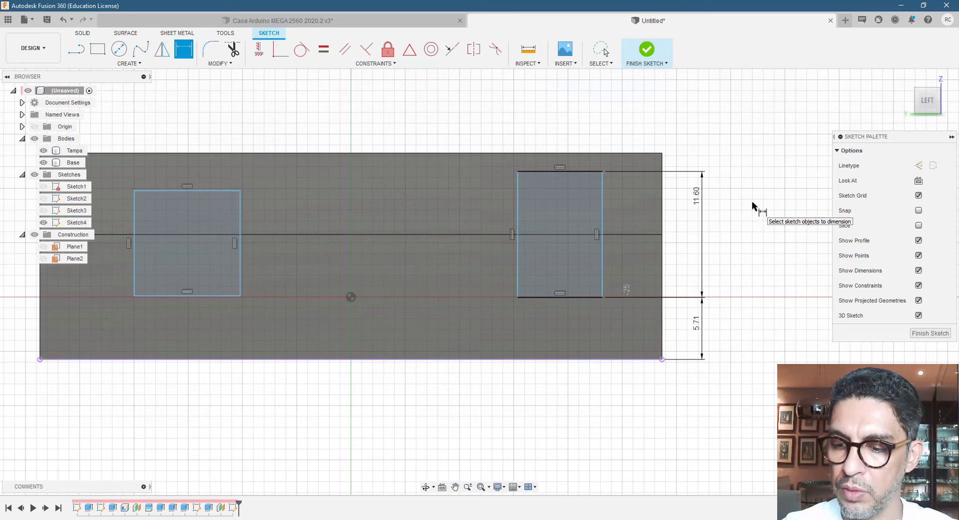
left_click(519, 208)
left_click(603, 207)
left_click(569, 116)
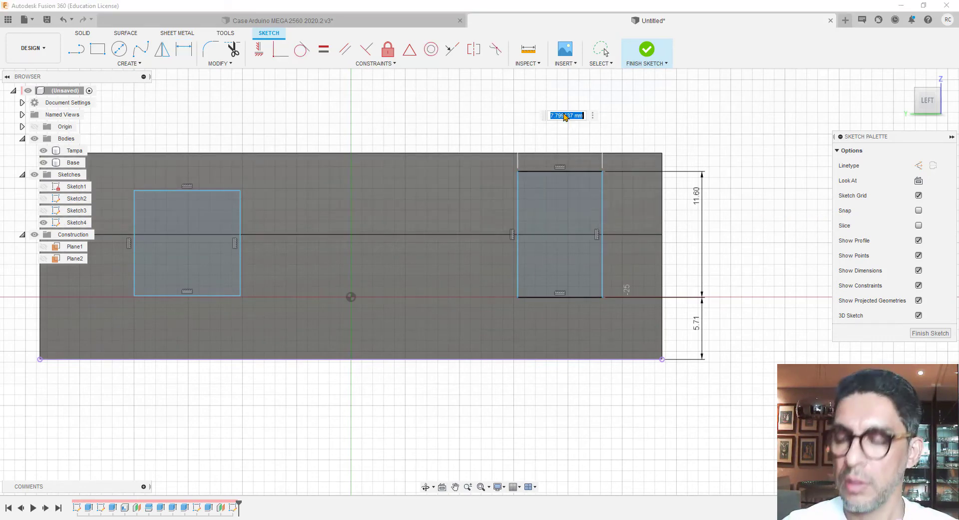
type("9.6")
key("Return")
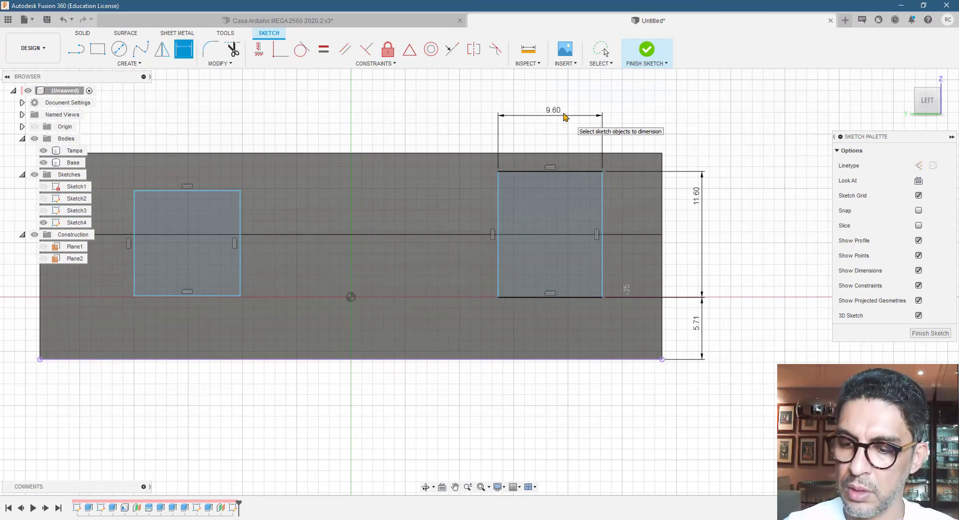
Dimension the left rectangle's left edge 10.89 mm from the left end of the case, placing the dimension above the case
scroll(641, 204, "down", 1)
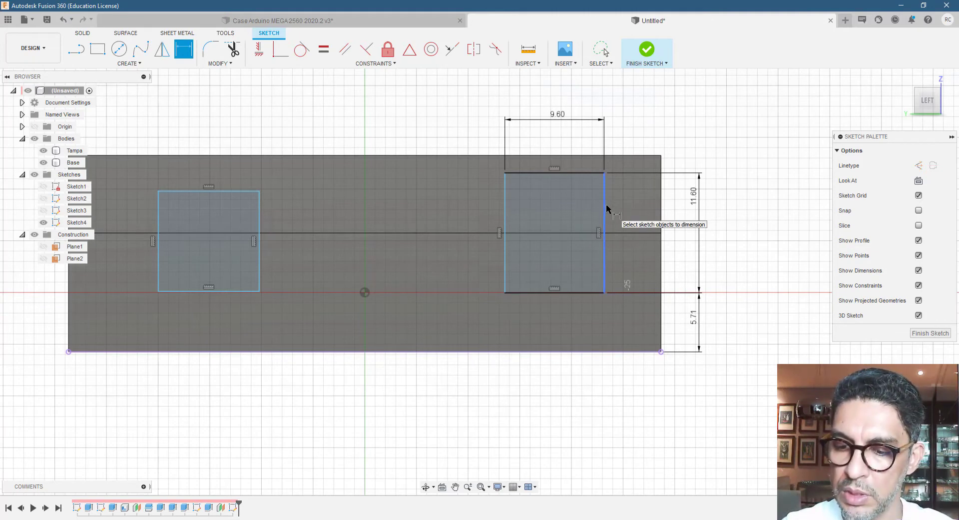
scroll(672, 285, "down", 1)
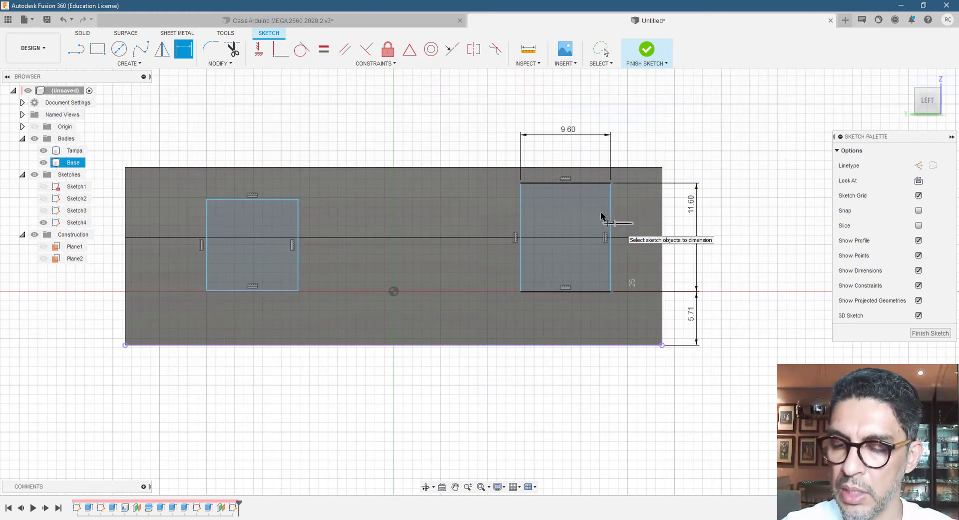
scroll(627, 227, "down", 1)
scroll(454, 216, "down", 2)
scroll(253, 193, "up", 3)
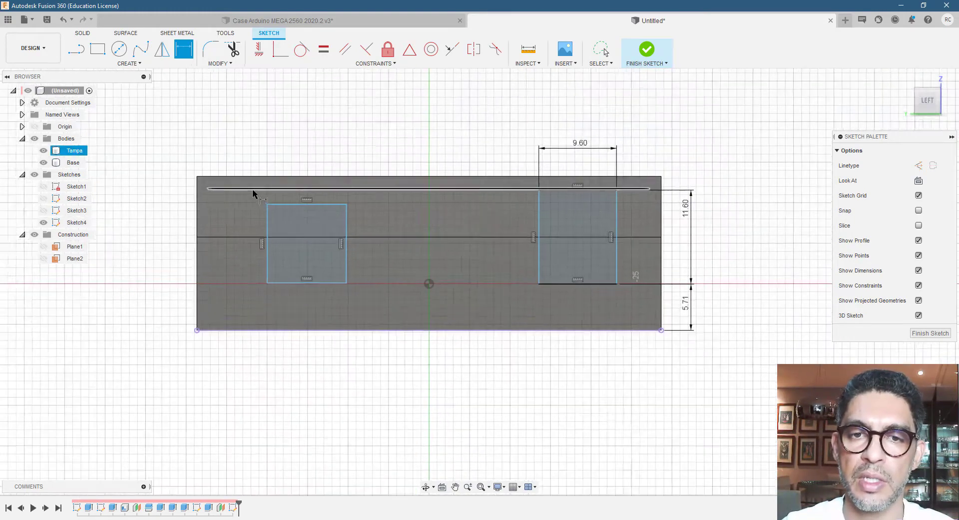
scroll(465, 223, "down", 1)
scroll(352, 230, "up", 3)
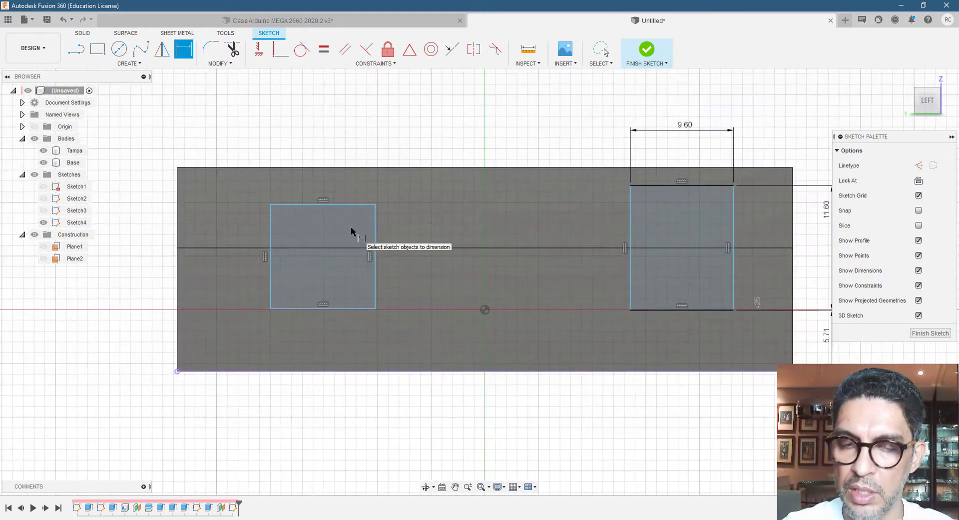
left_click(268, 231)
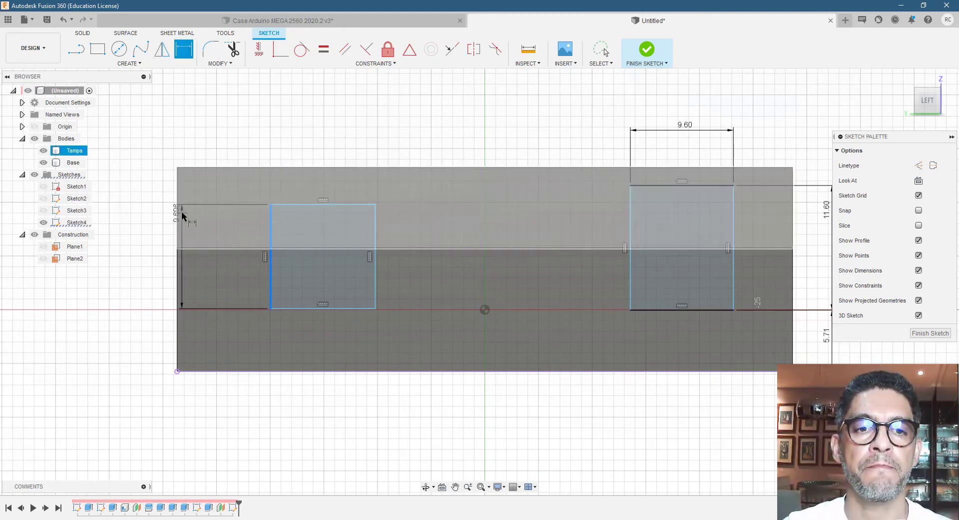
key("Escape")
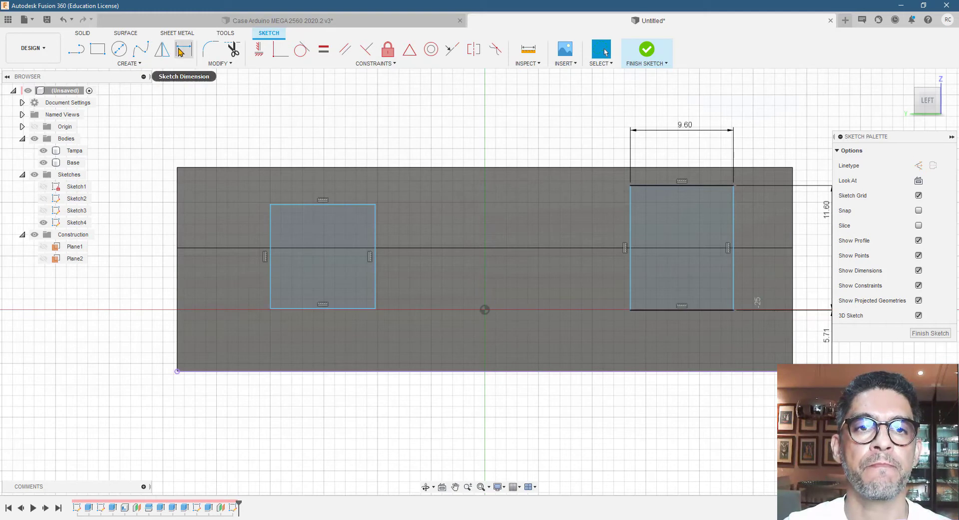
left_click(178, 210)
left_click(271, 230)
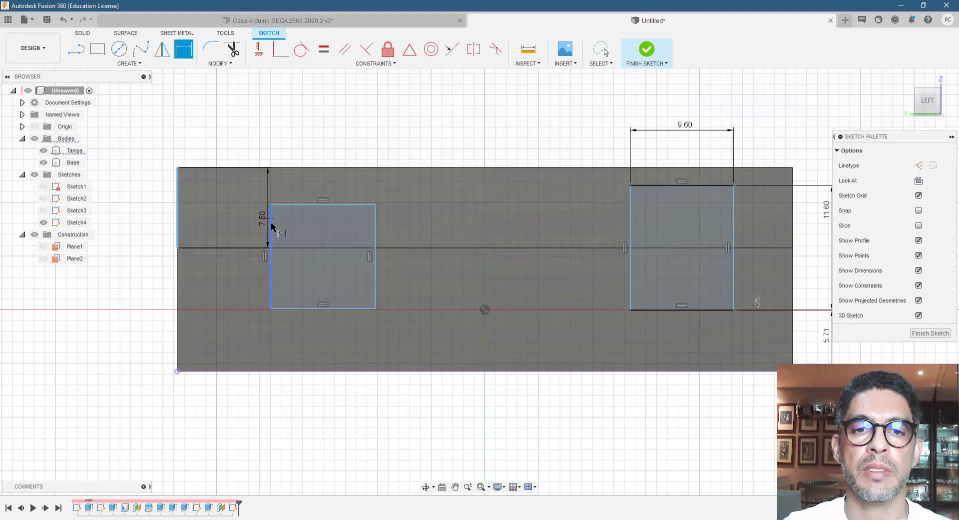
left_click(223, 132)
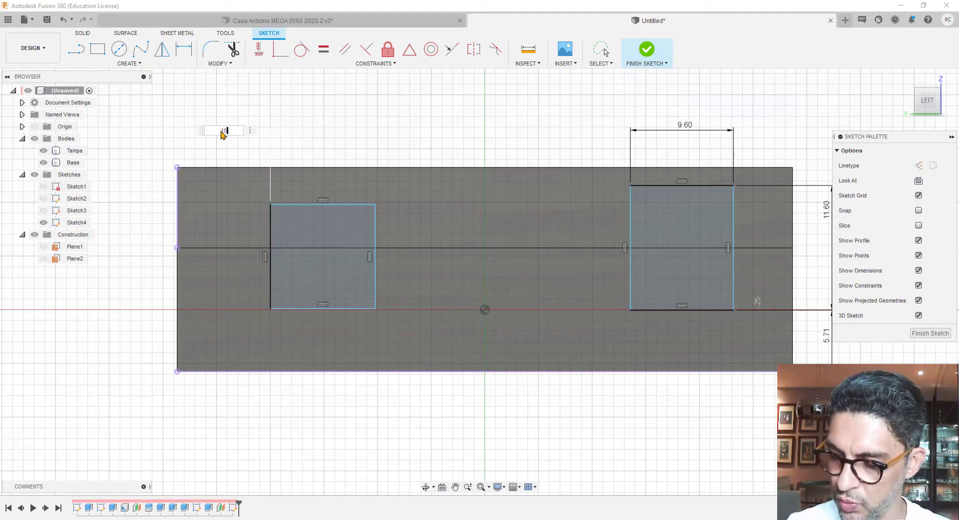
key("Return")
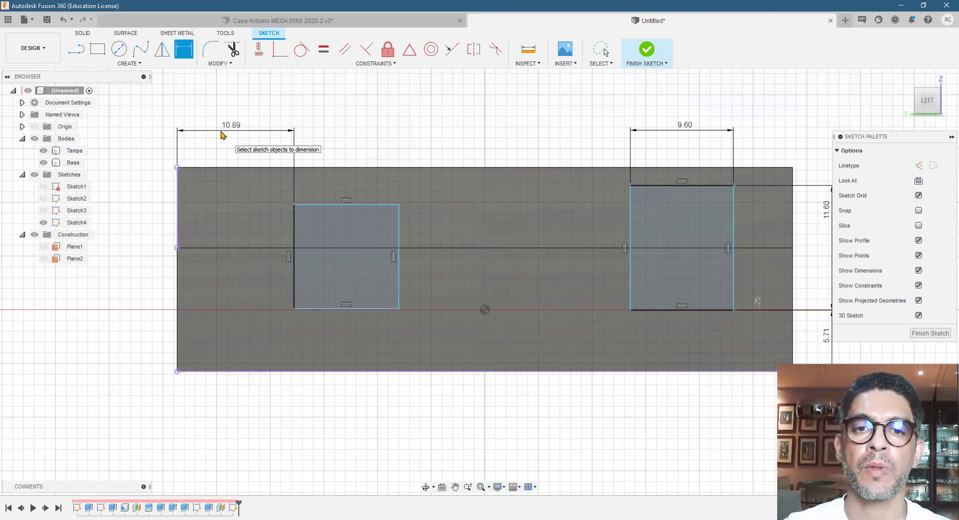
Dimension the left rectangle's width as 12.64 mm, placing the dimension above the case
left_click(294, 224)
left_click(399, 228)
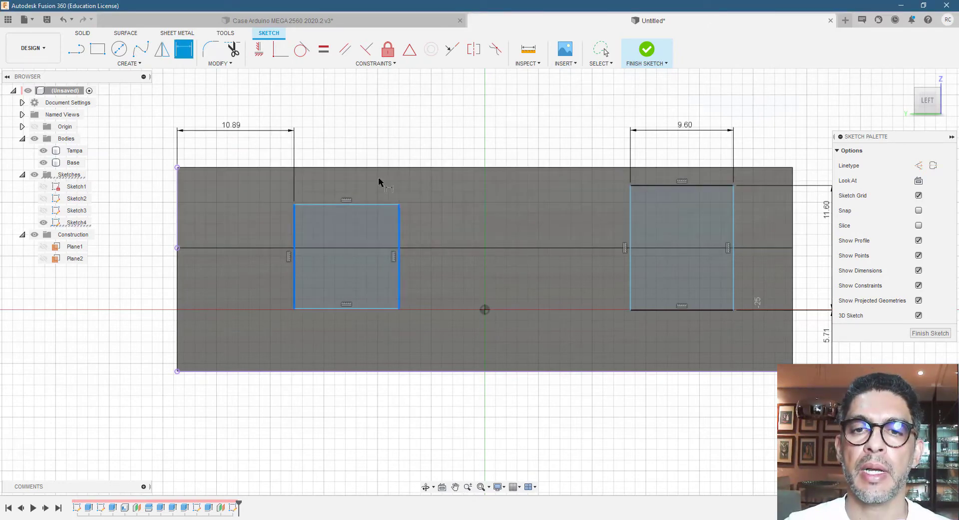
left_click(360, 133)
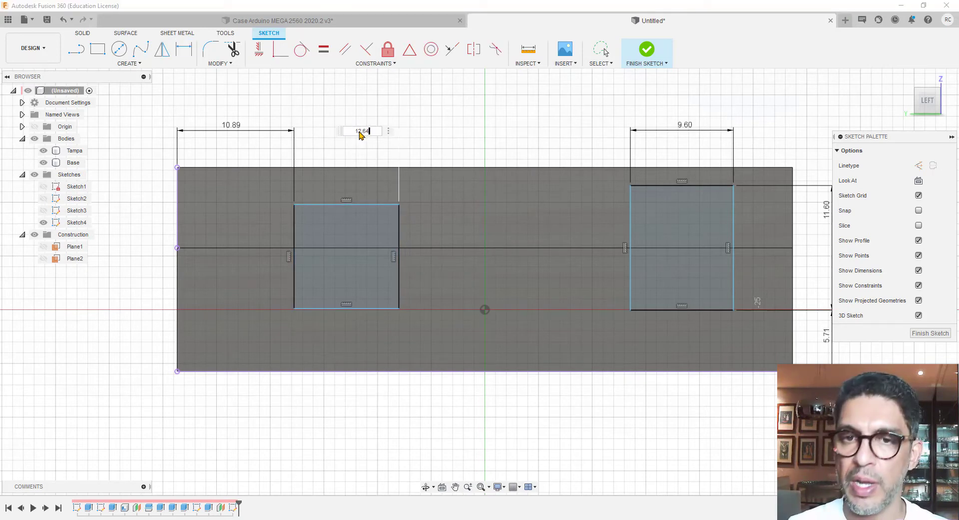
key("Return")
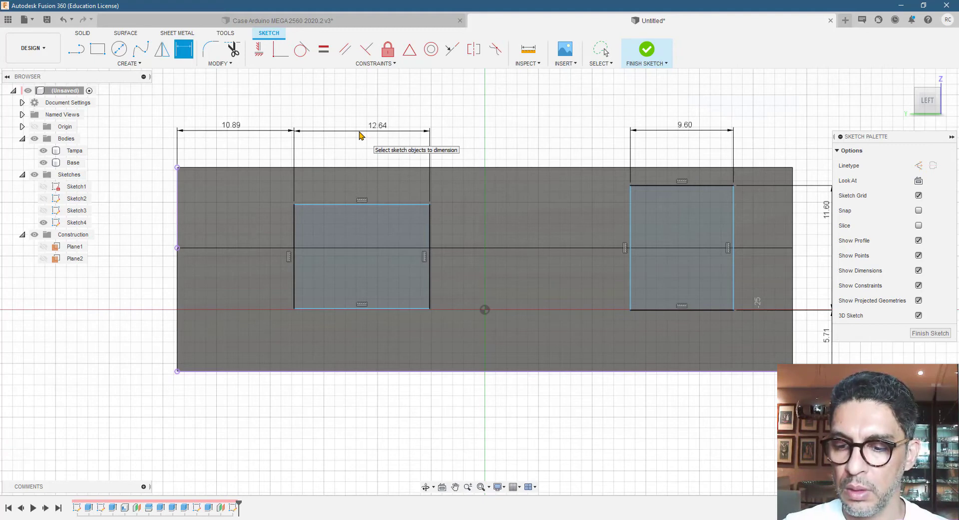
left_click(429, 216)
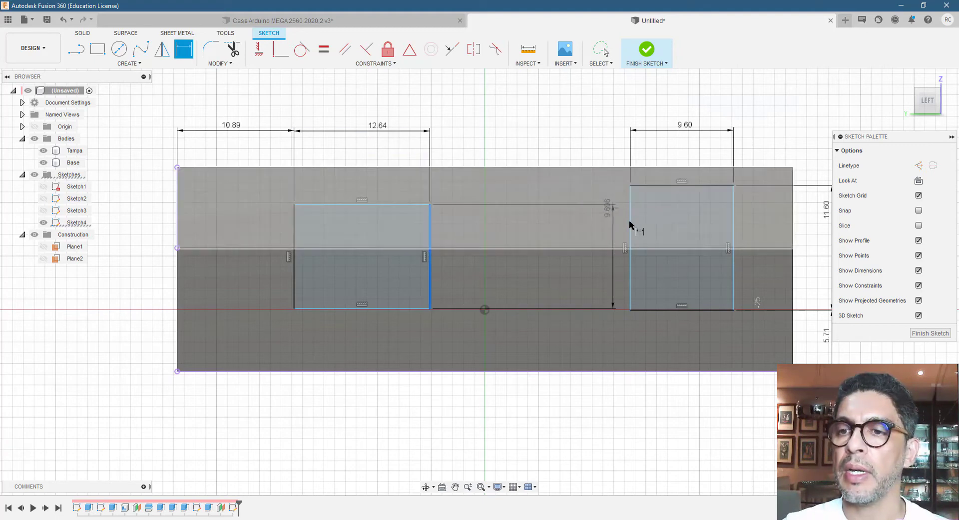
left_click(633, 226)
key("Return")
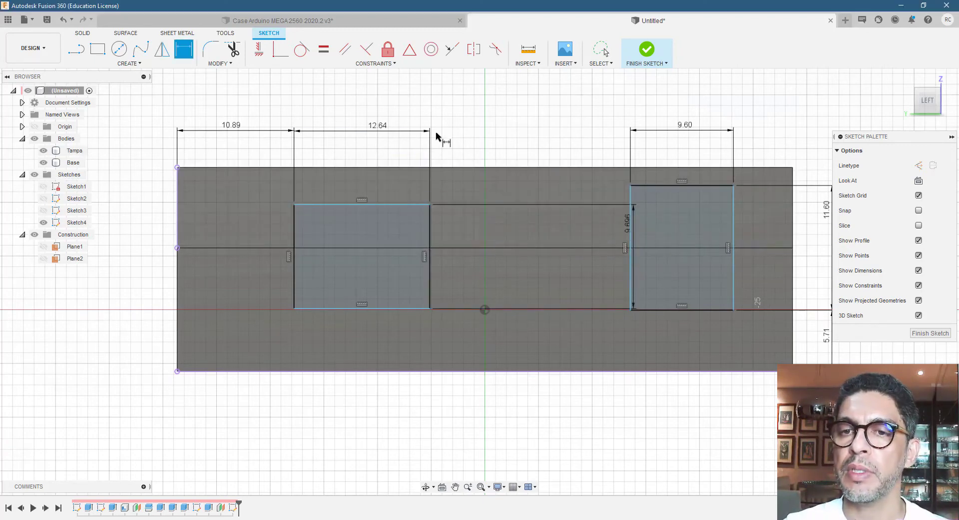
key("Escape")
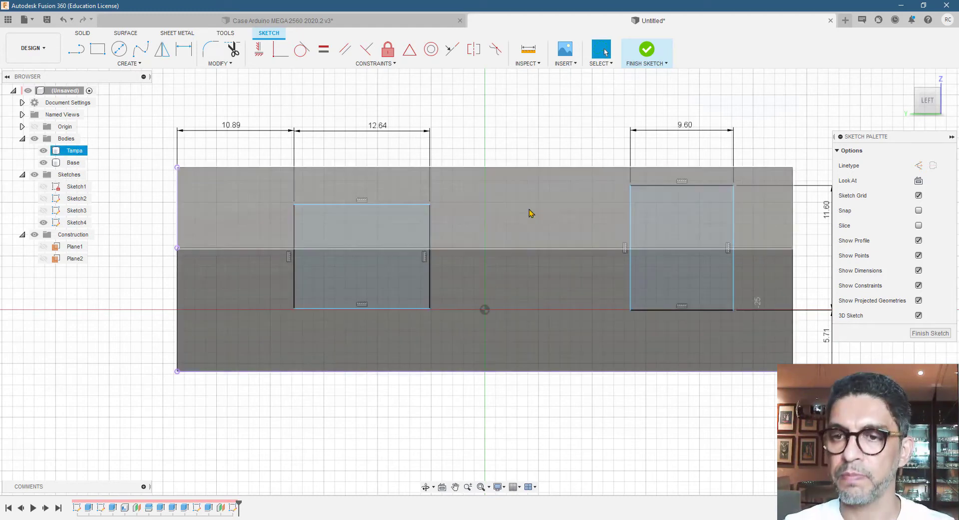
Dimension the horizontal gap between the facing edges of the two rectangles as 19.23 mm
key("d")
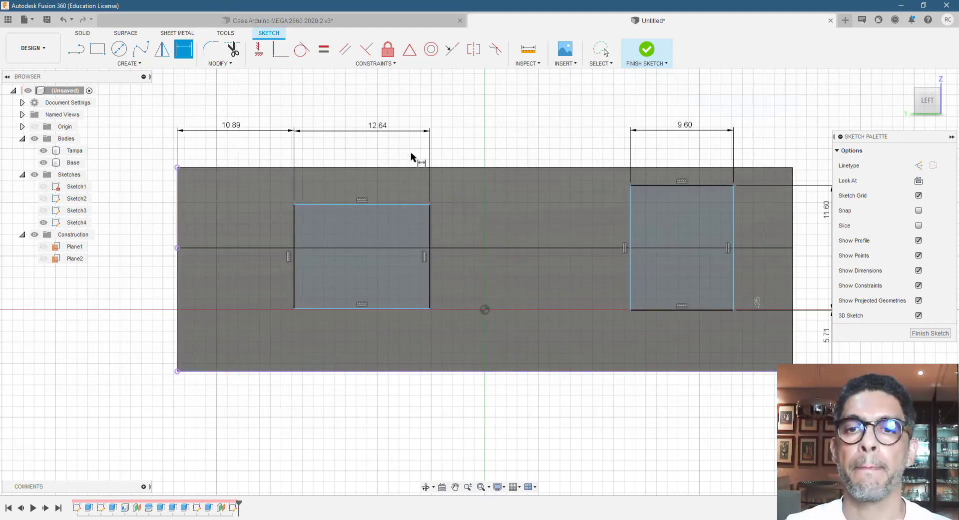
left_click(430, 217)
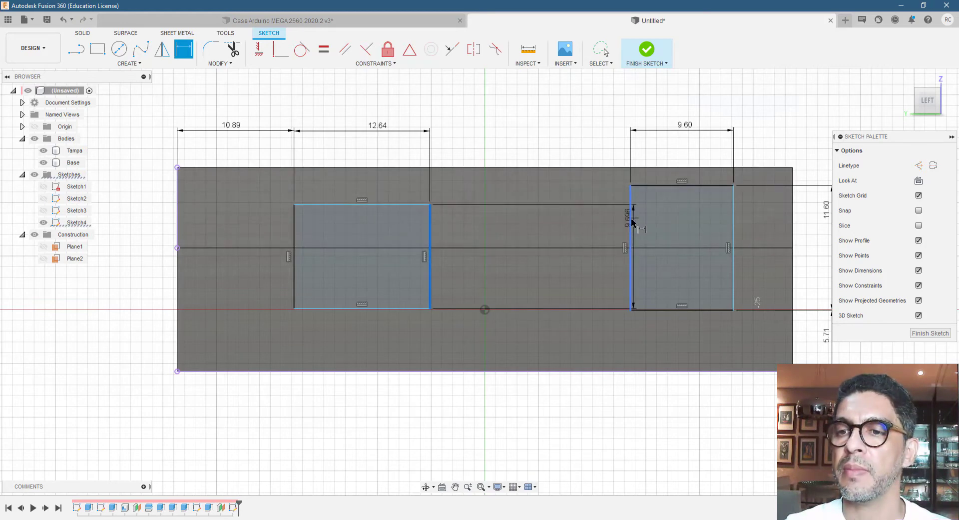
left_click(629, 212)
left_click(556, 135)
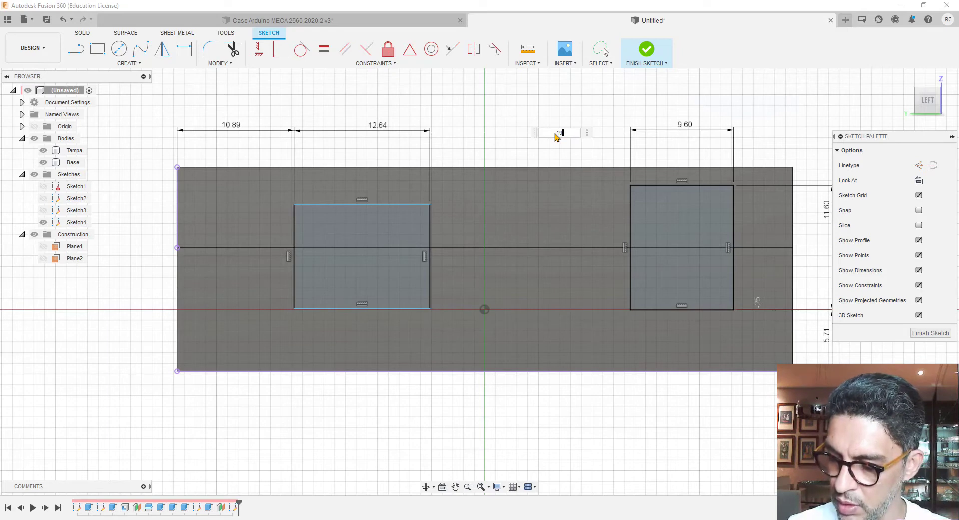
type("19.23")
key("Return")
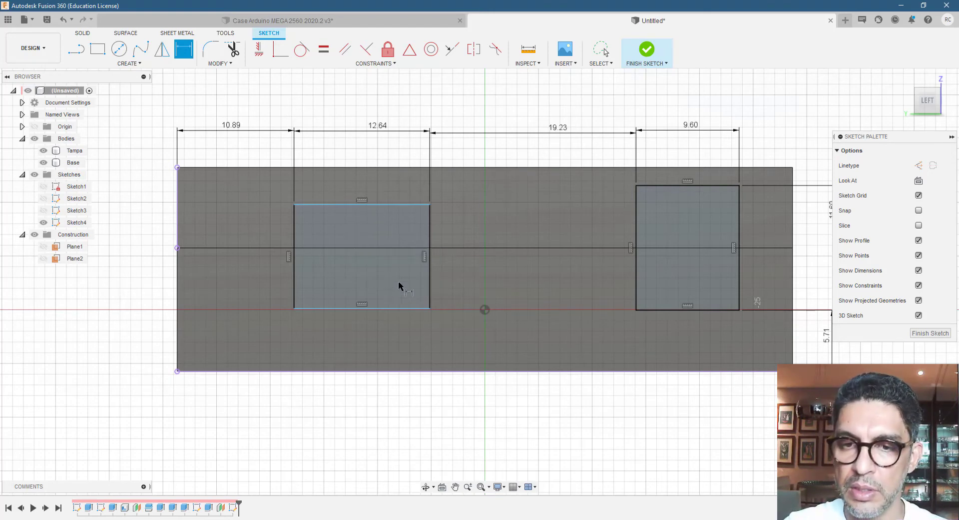
Dimension the left rectangle's height as 11.22 mm, placing the dimension to the left of the case
left_click(342, 203)
left_click(317, 206)
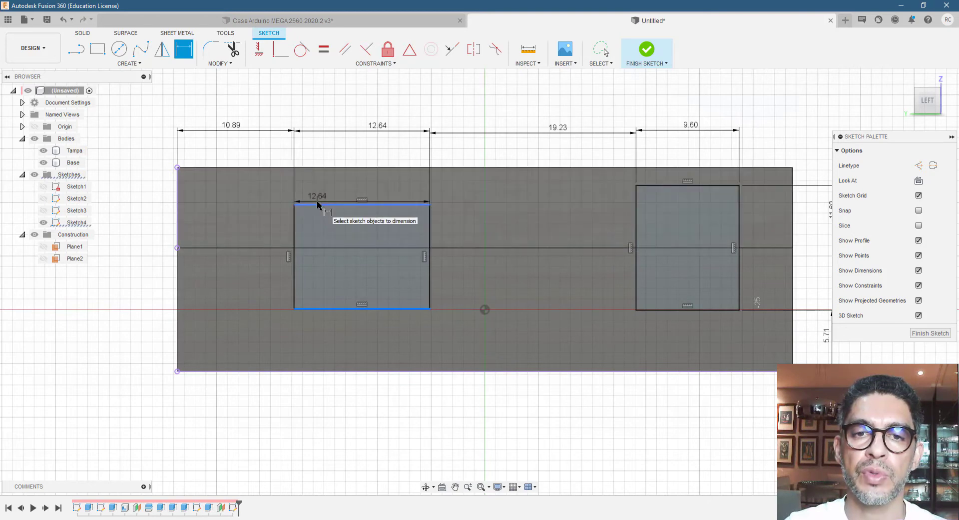
left_click(135, 243)
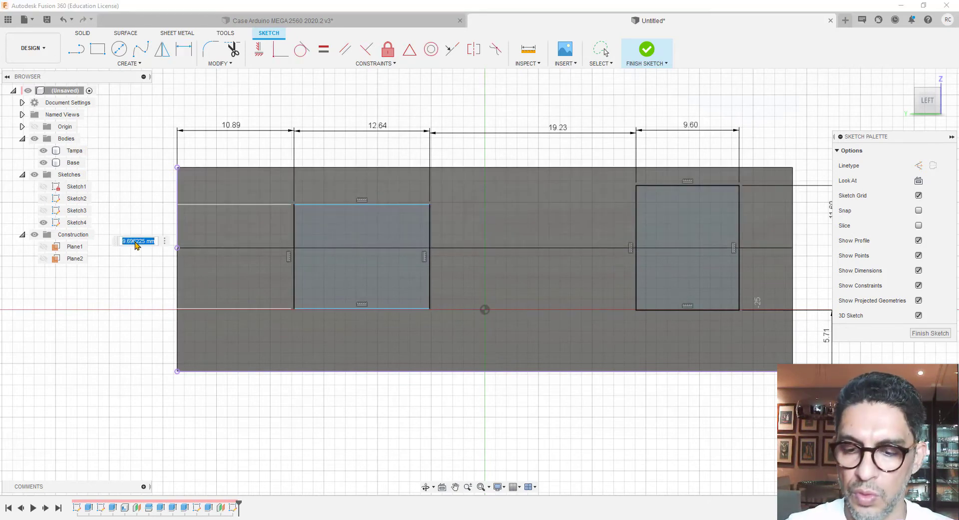
type("11")
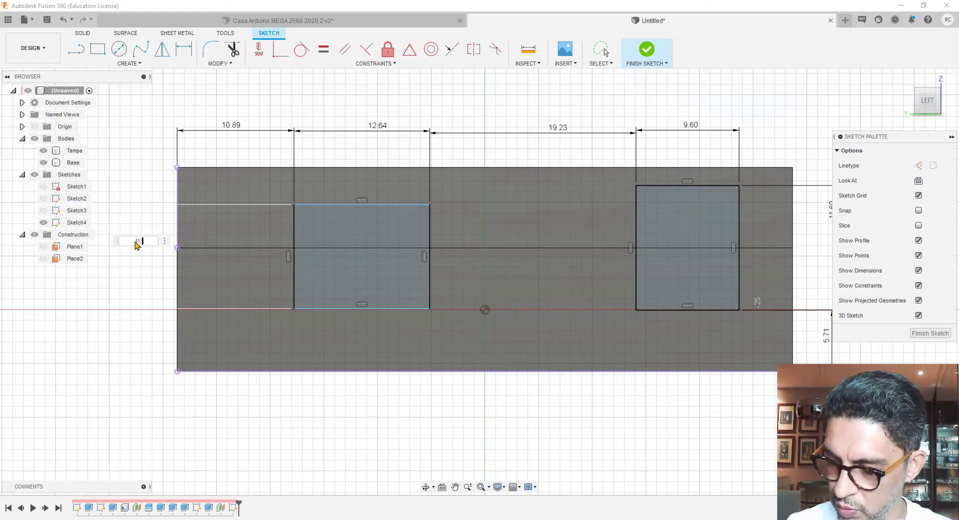
type(".22")
key("Return")
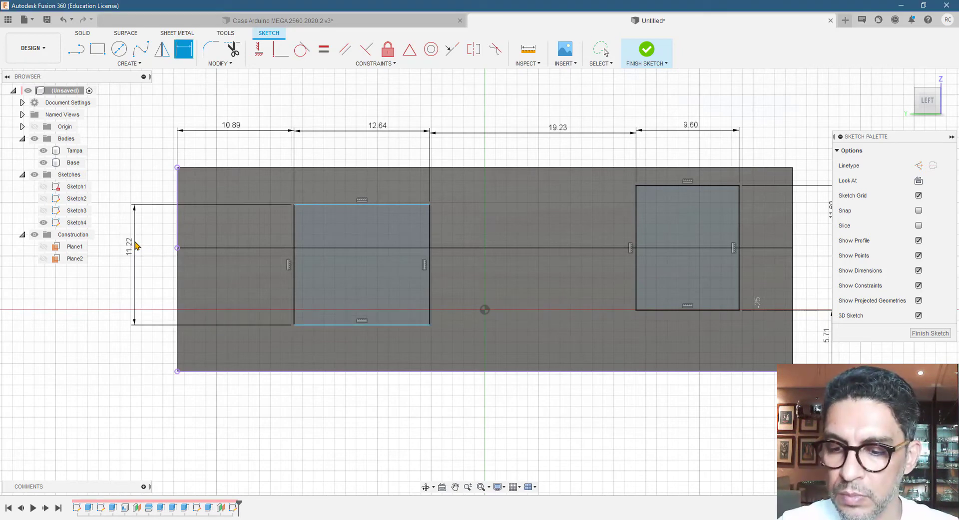
Dimension the left rectangle's lower edge 6.14 mm above the bottom edge of the base
scroll(259, 330, "down", 1)
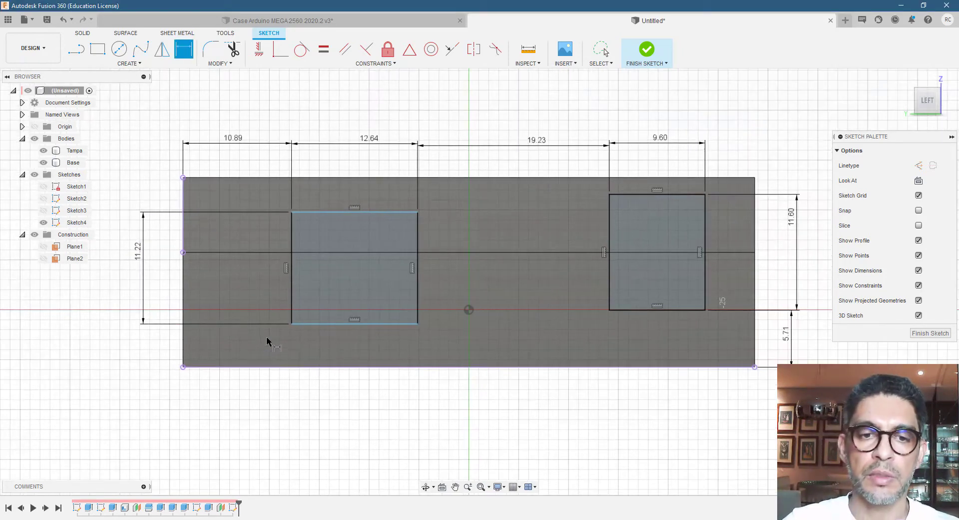
left_click(272, 367)
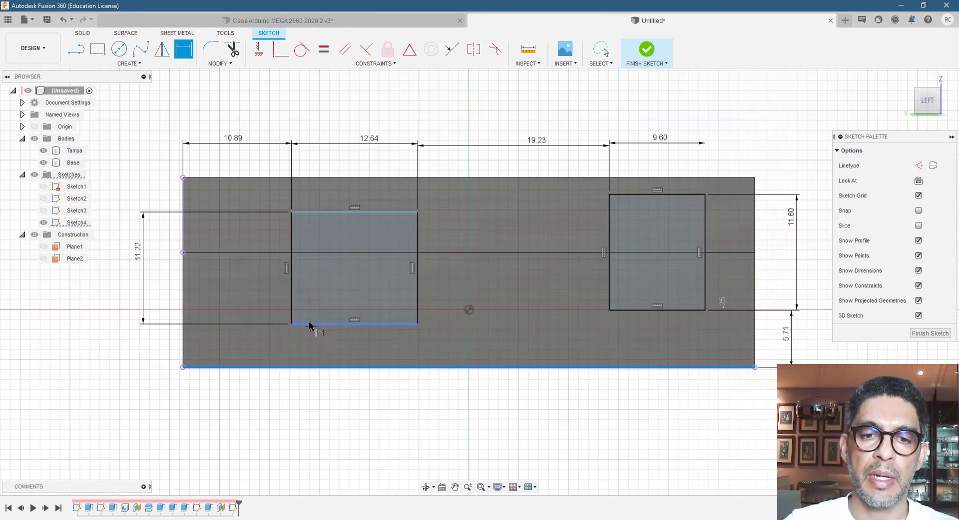
left_click(310, 324)
left_click(145, 343)
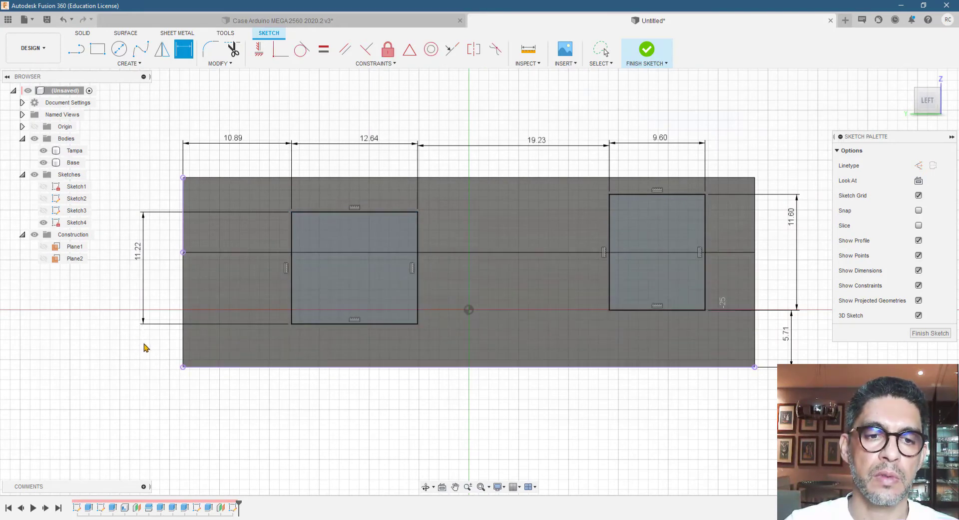
type("6.14")
key("Return")
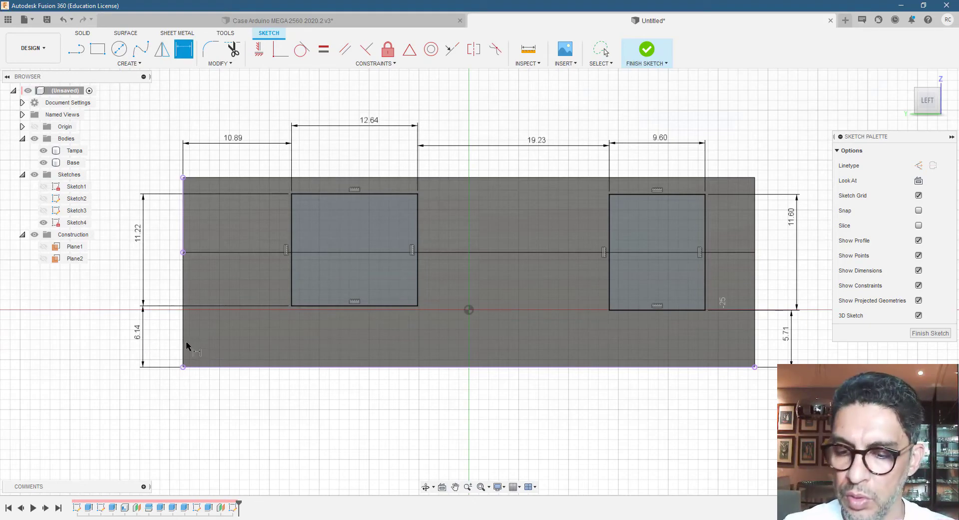
Fillet the two upper corners of the left rectangle with a 0.8 mm radius
scroll(165, 353, "down", 1)
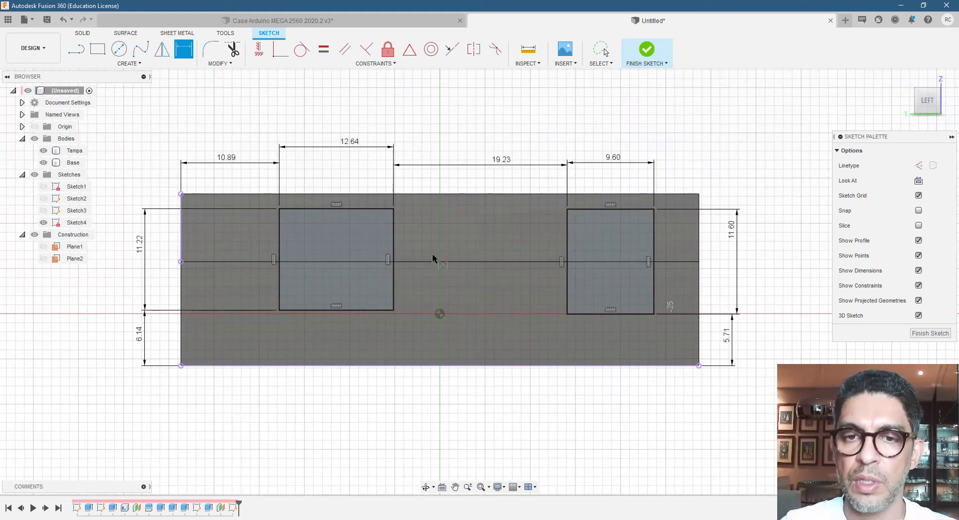
scroll(360, 215, "up", 4)
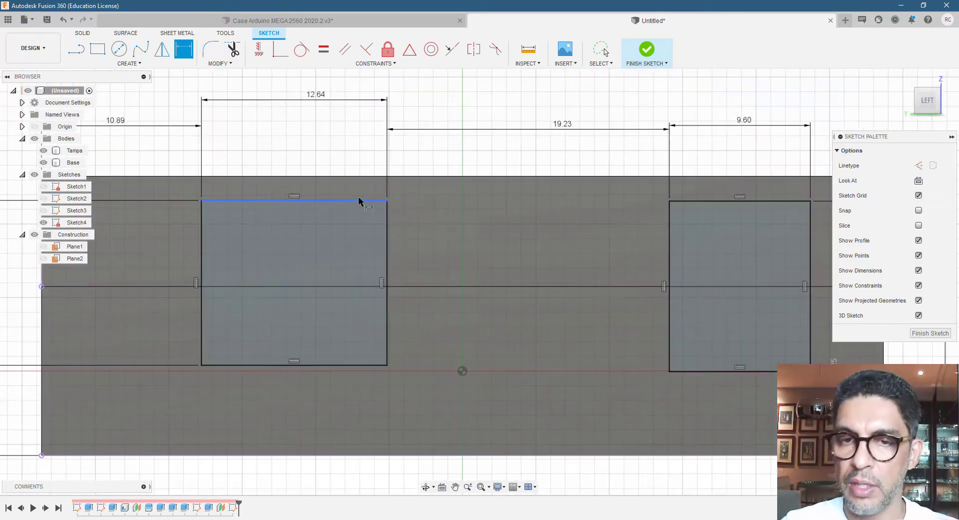
scroll(469, 220, "down", 2)
left_click(210, 49)
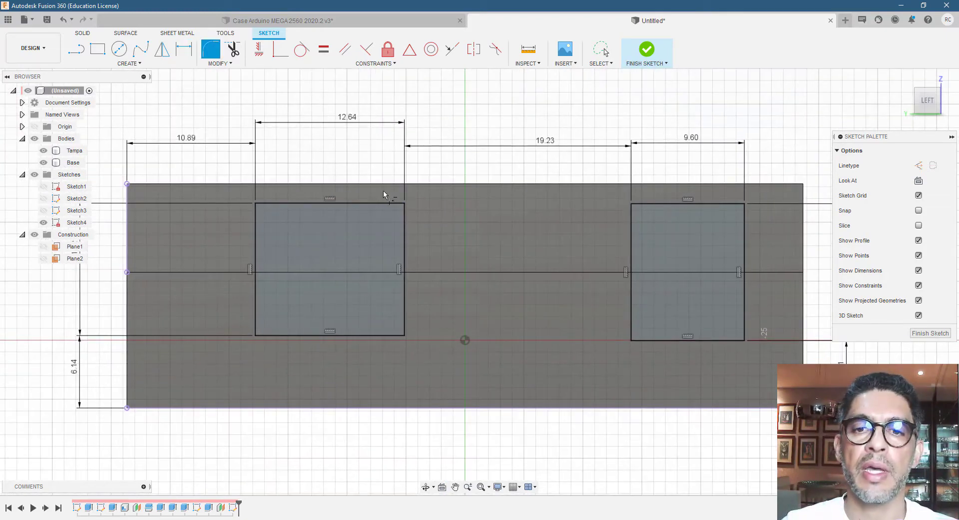
left_click(404, 209)
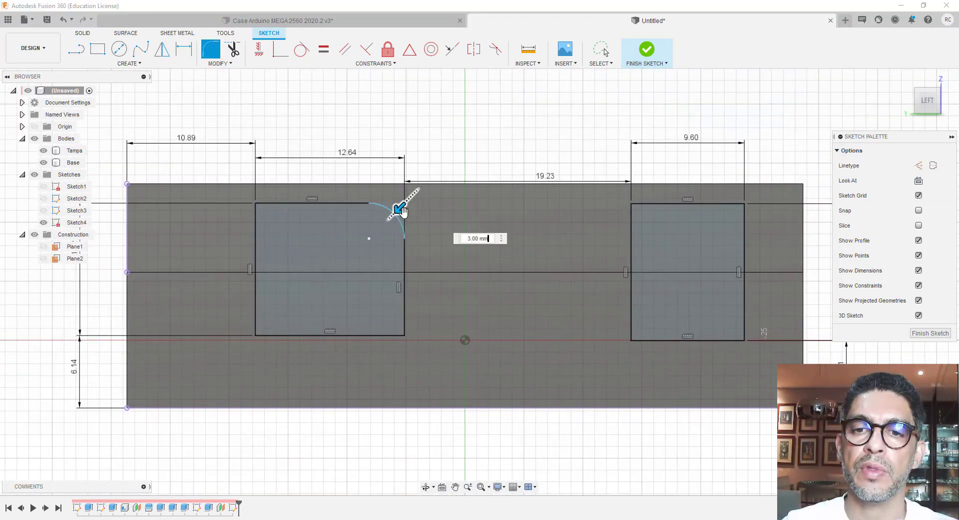
left_click(261, 212)
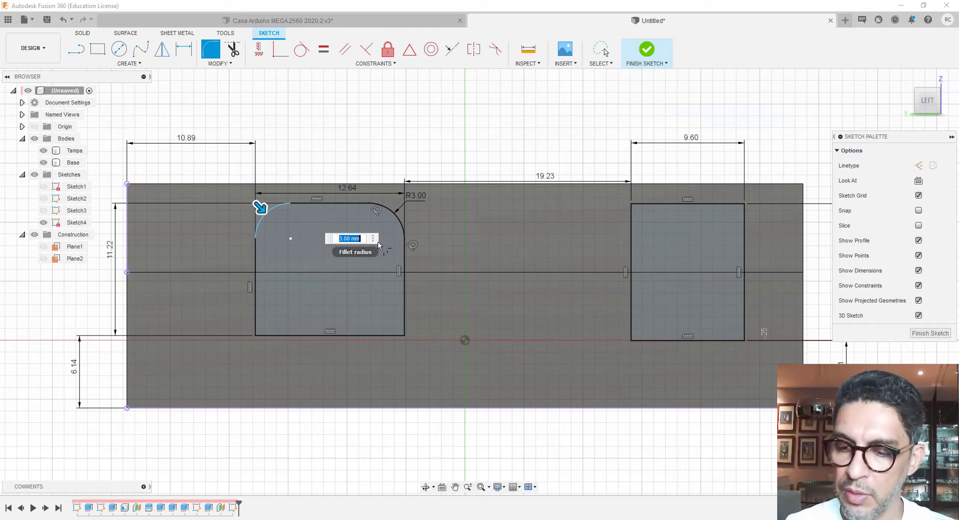
key("Return")
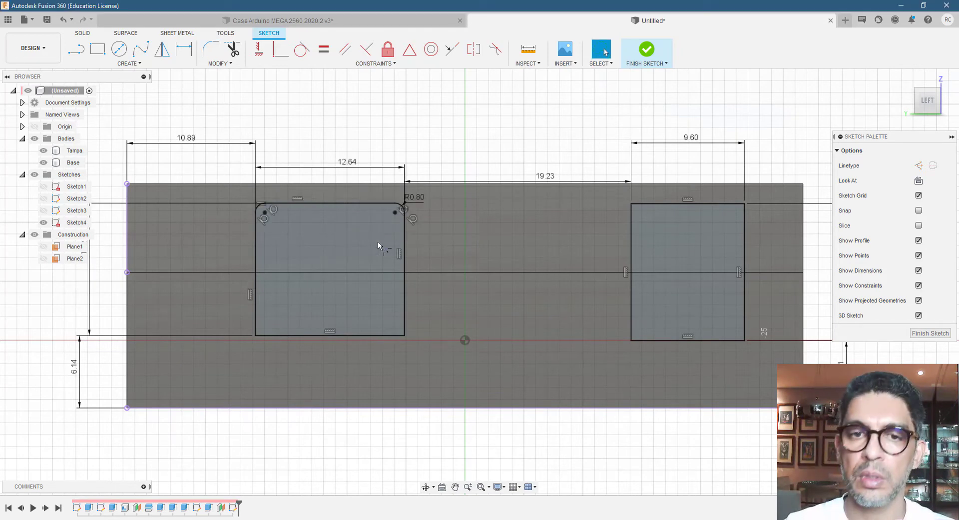
Fillet the two upper corners of the right rectangle with a 0.8 mm radius
left_click(210, 49)
left_click(632, 236)
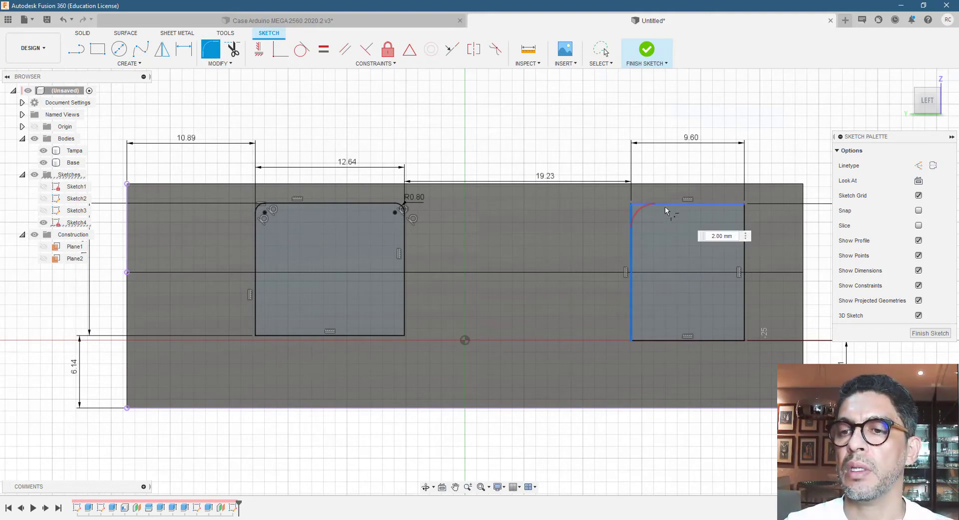
left_click(667, 205)
left_click(732, 204)
left_click(747, 221)
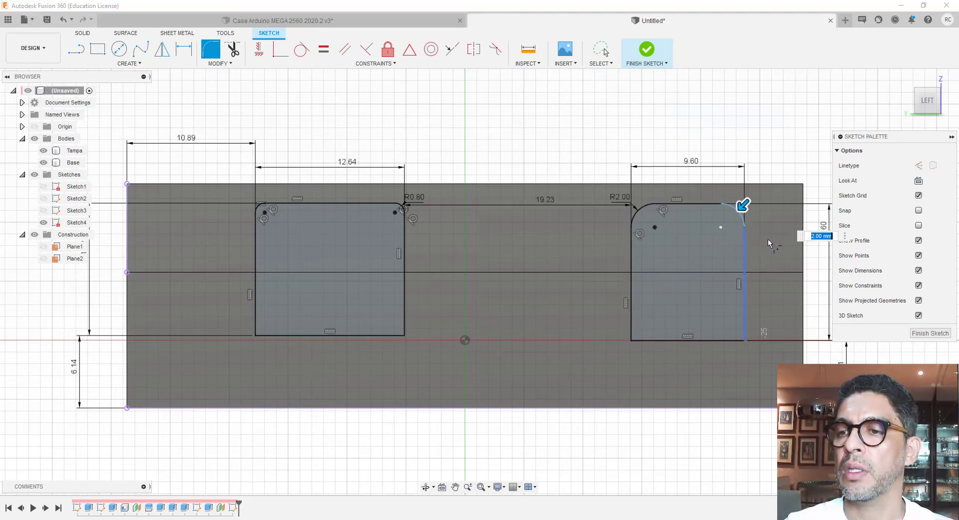
type("0.8")
key("Return")
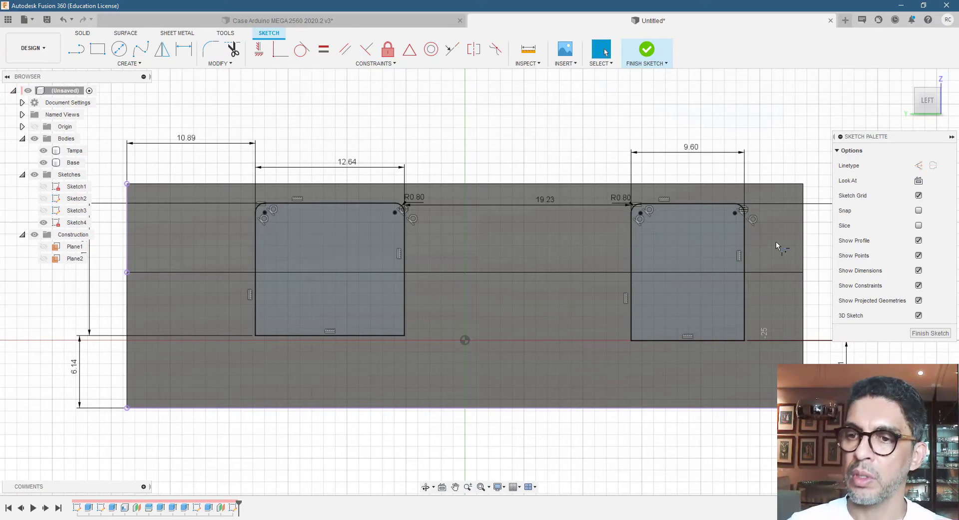
scroll(354, 206, "down", 2)
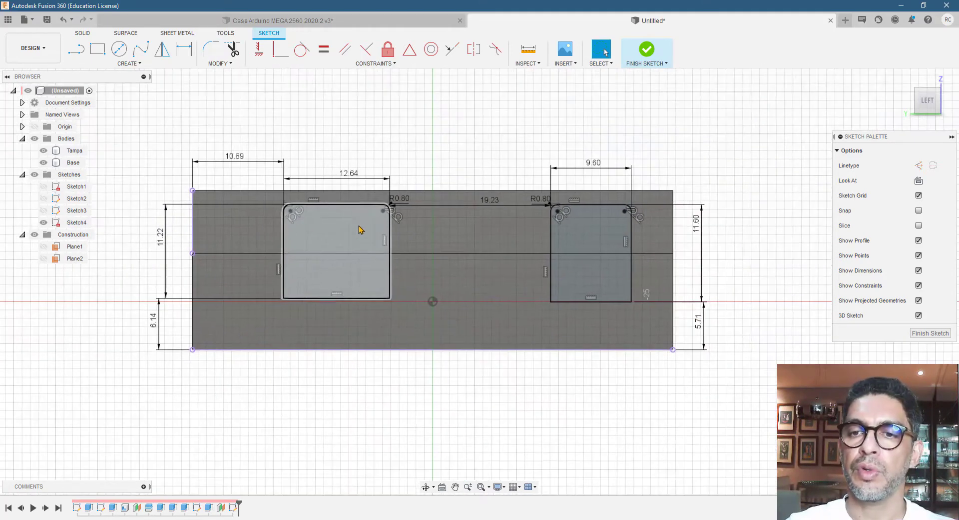
Finish the sketch, and check the offset plane's position against the case by showing Plane2 and hiding it again
left_click(647, 55)
left_click(905, 79)
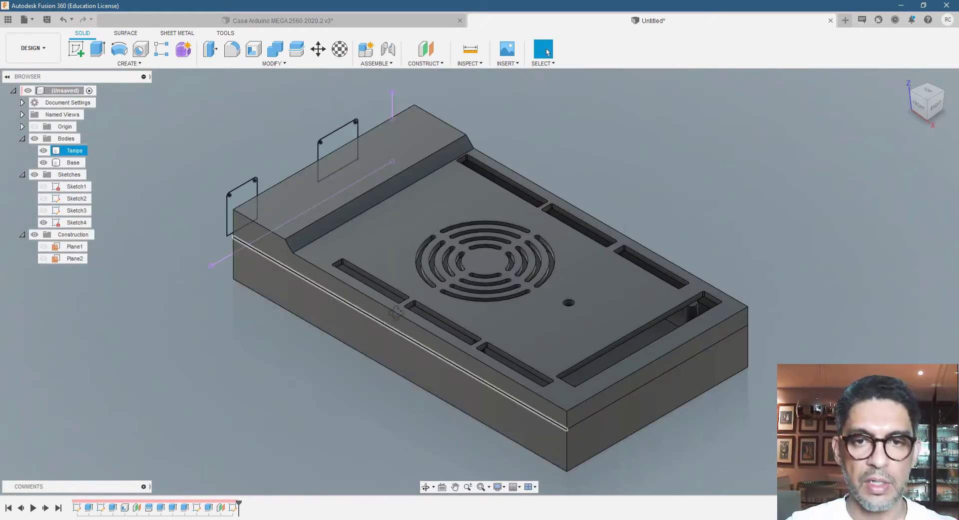
middle_click_drag(358, 300, 433, 345, "shift")
scroll(434, 345, "up", 2)
scroll(343, 363, "down", 4)
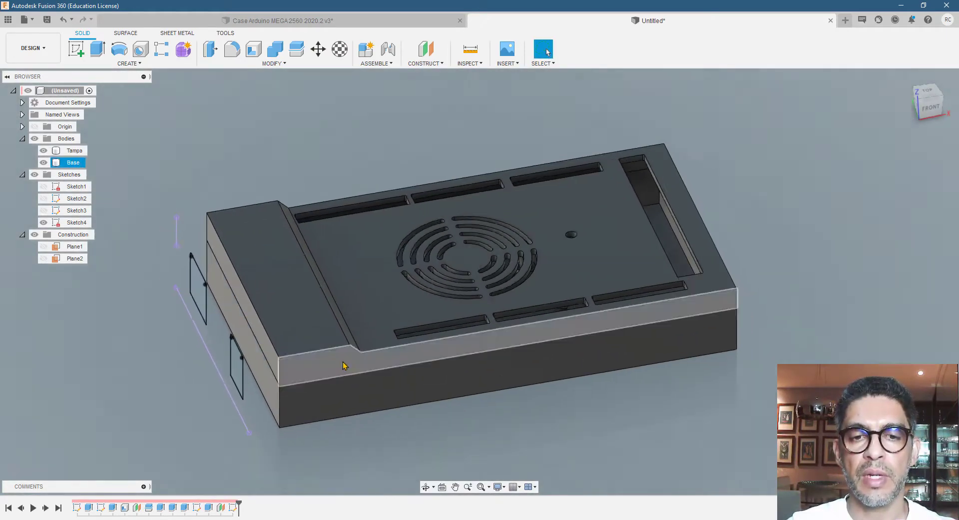
scroll(204, 377, "up", 5)
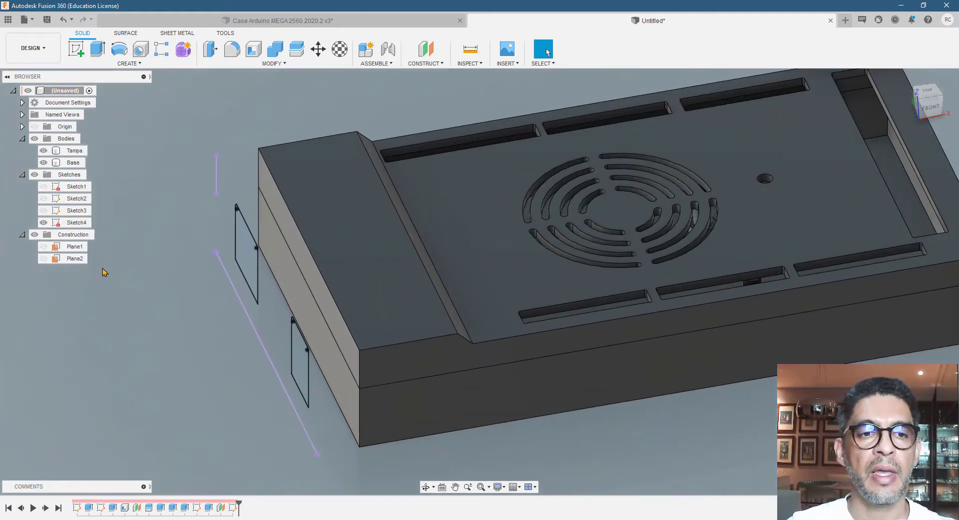
left_click(43, 258)
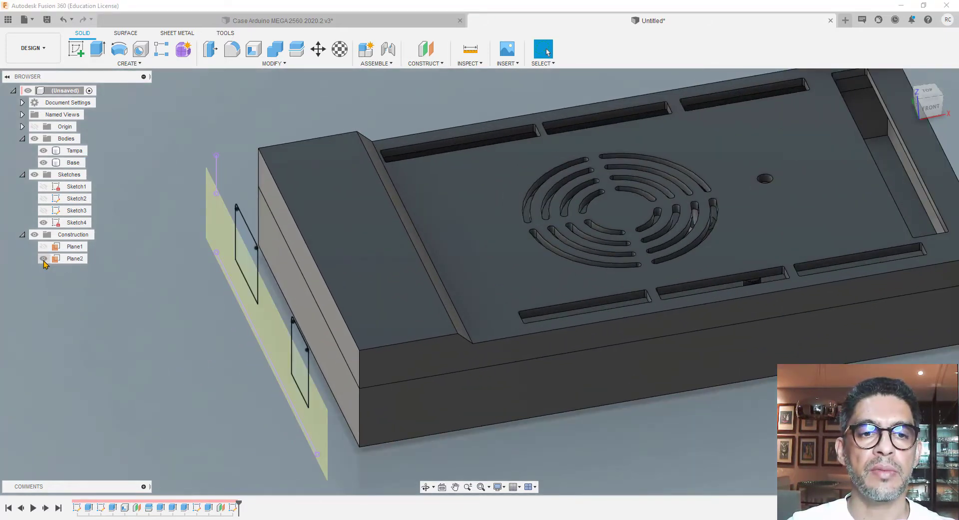
left_click(44, 260)
scroll(436, 311, "down", 3)
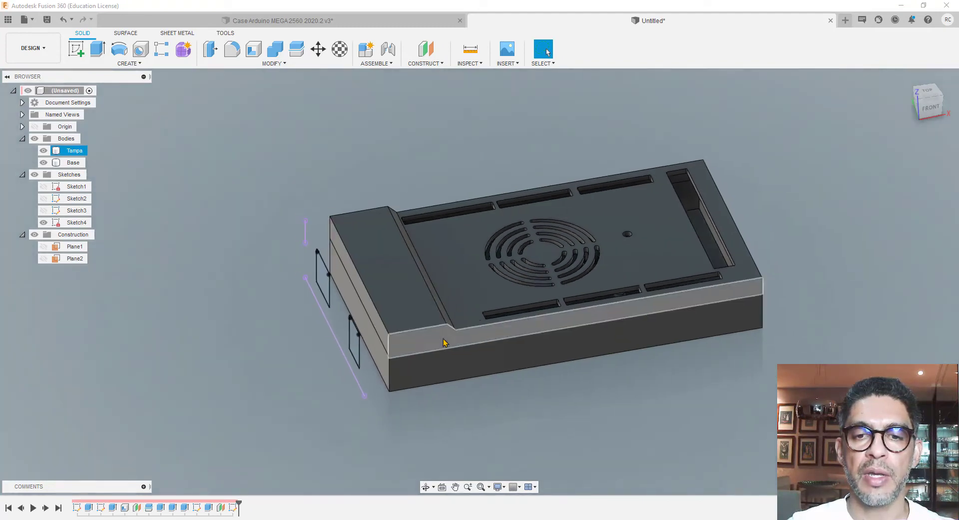
Extrude both rounded rectangles -10 mm as a cut through the end wall of the case
middle_click_drag(348, 384, 380, 377, "shift")
scroll(430, 377, "up", 1)
scroll(433, 379, "up", 2)
left_click(259, 342)
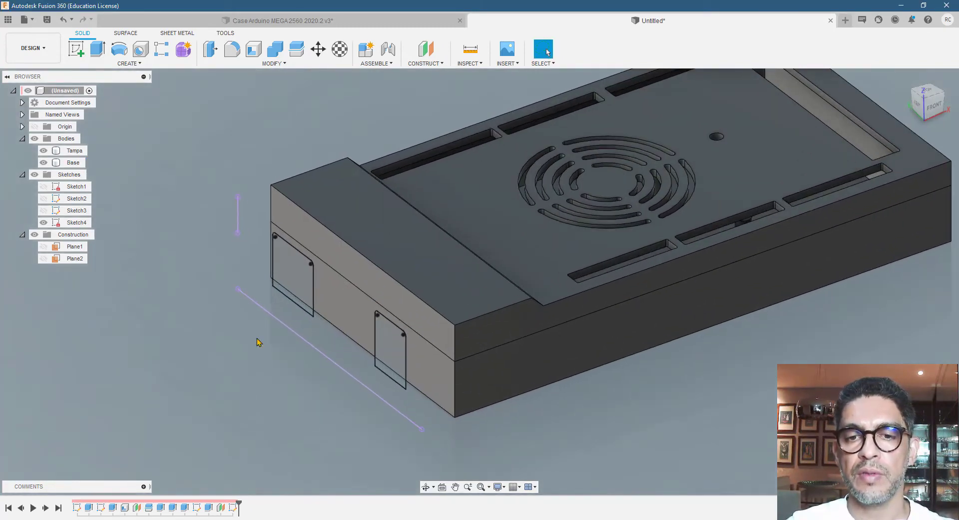
left_click(95, 50)
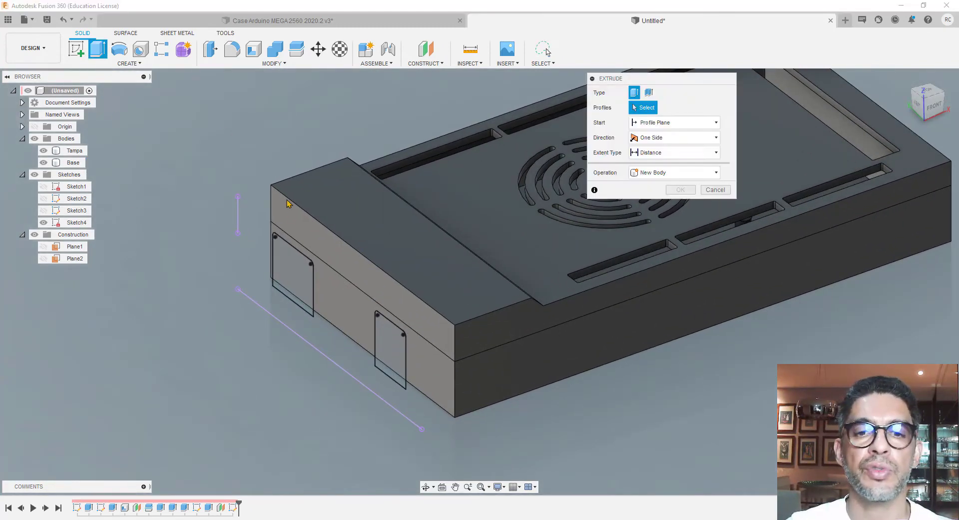
left_click(290, 272)
left_click(392, 349)
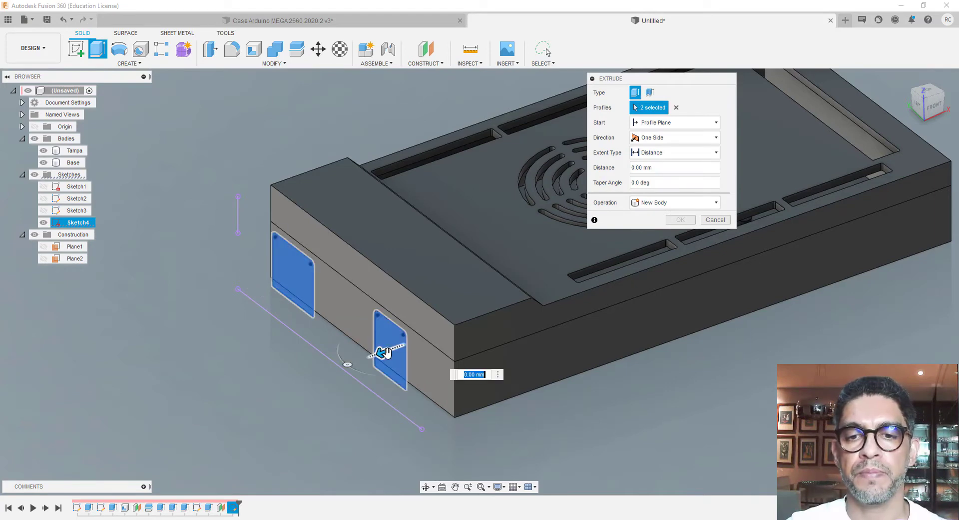
left_click_drag(389, 338, 429, 338)
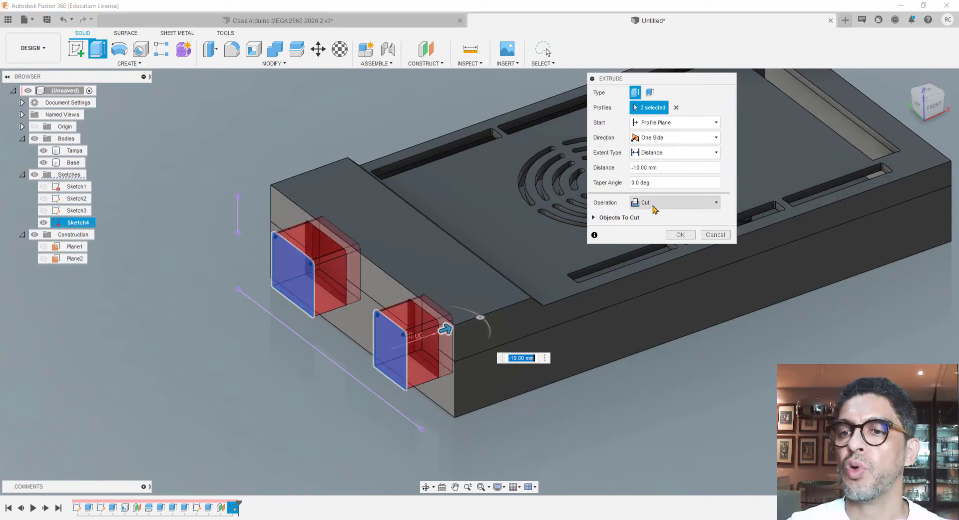
left_click(680, 234)
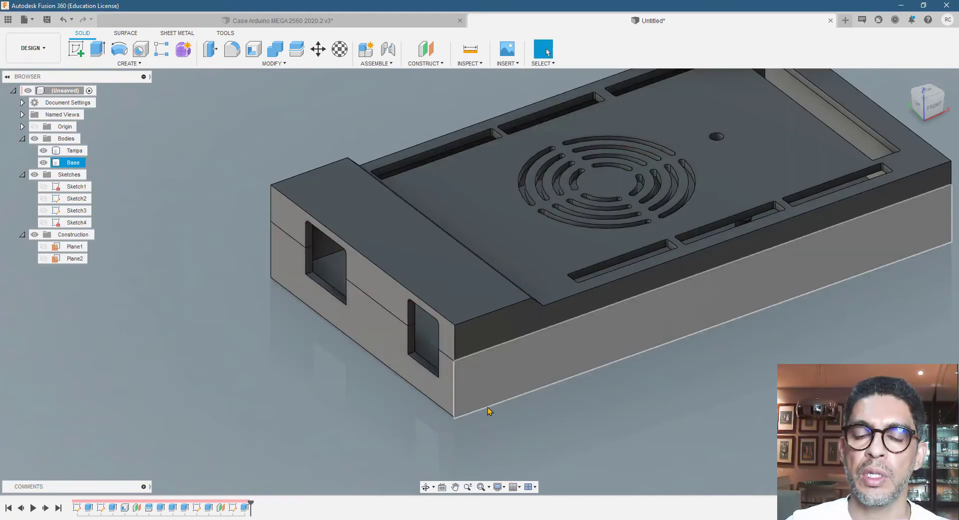
Inspect the USB and power cutouts in each half of the case by hiding and reshowing the Tampa and Base bodies separately
scroll(489, 411, "up", 2)
left_click(241, 384)
left_click(339, 374)
mouse_move(385, 353)
middle_mouse_down("shift")
mouse_move(407, 339)
mouse_move(388, 343)
mouse_move(390, 357)
middle_mouse_up("shift")
scroll(439, 405, "down", 2)
scroll(370, 375, "up", 2)
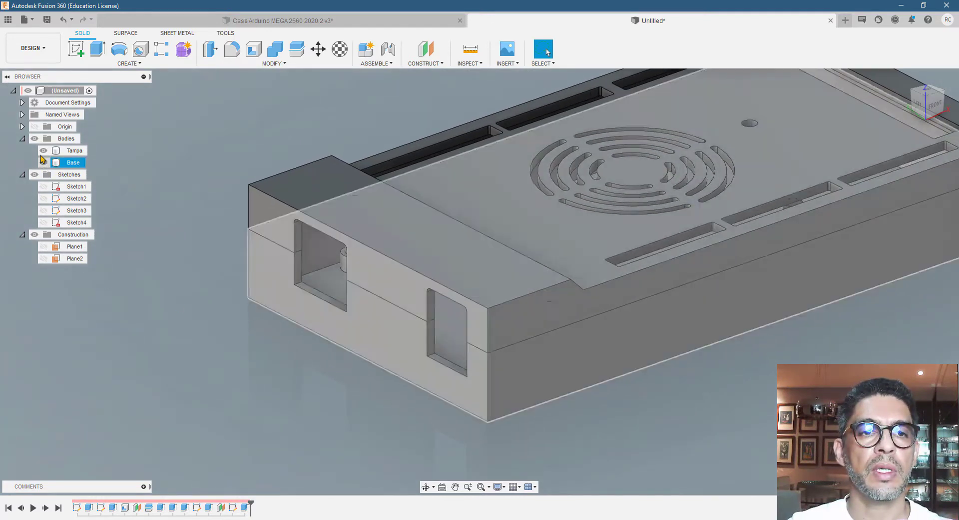
left_click(44, 151)
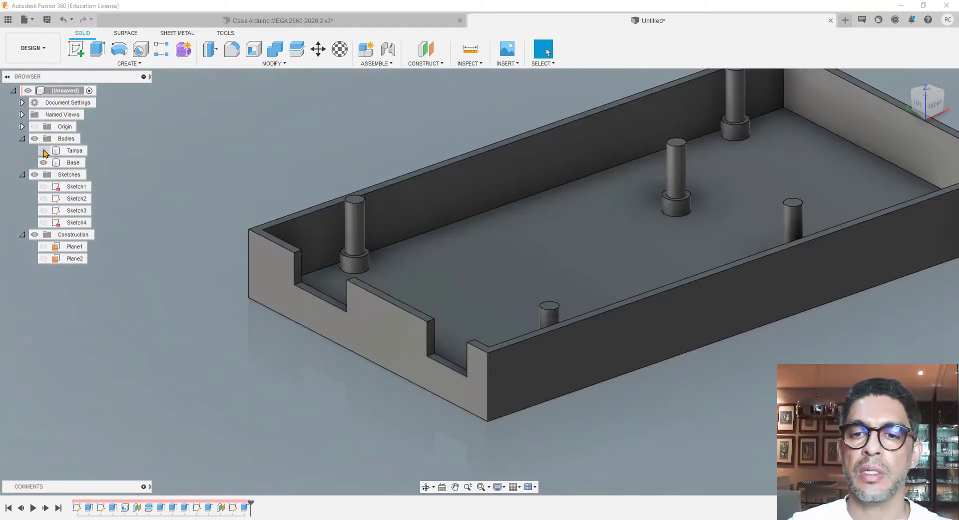
left_click(44, 151)
left_click(43, 162)
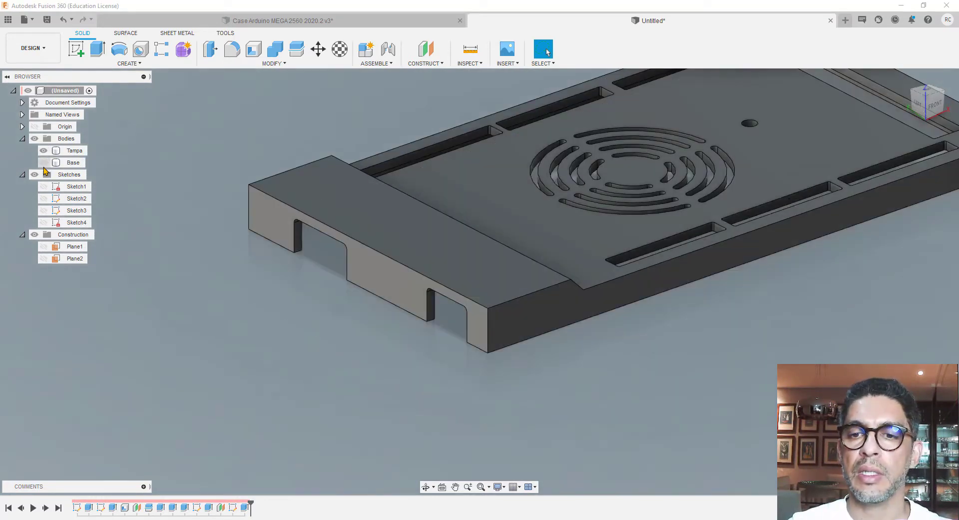
left_click(43, 162)
scroll(285, 391, "down", 5)
left_click(525, 283)
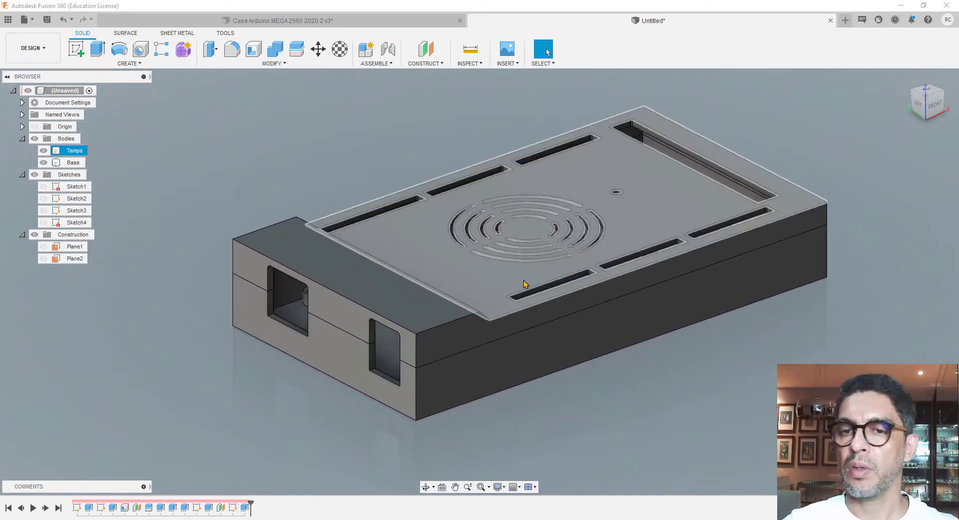
scroll(524, 285, "up", 3)
scroll(407, 365, "down", 2)
scroll(370, 415, "up", 1)
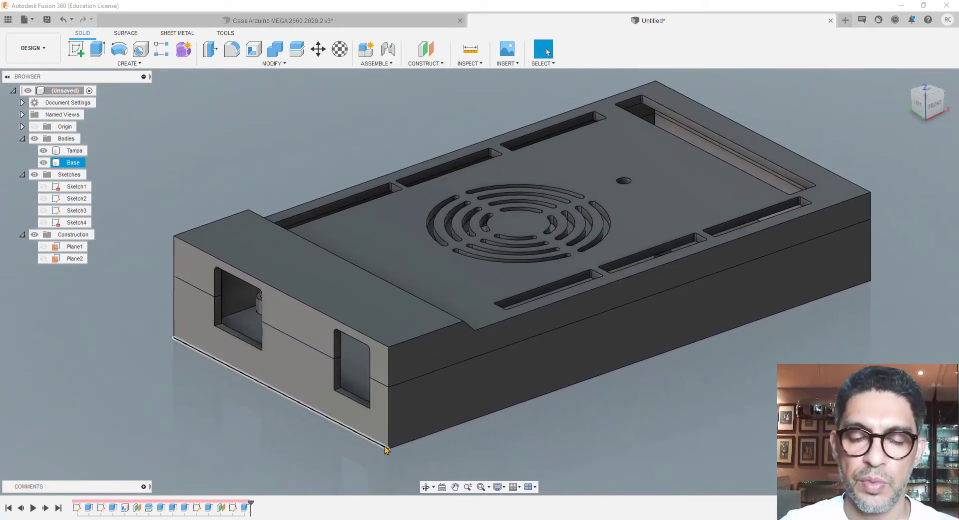
scroll(521, 445, "up", 1)
left_click(391, 324)
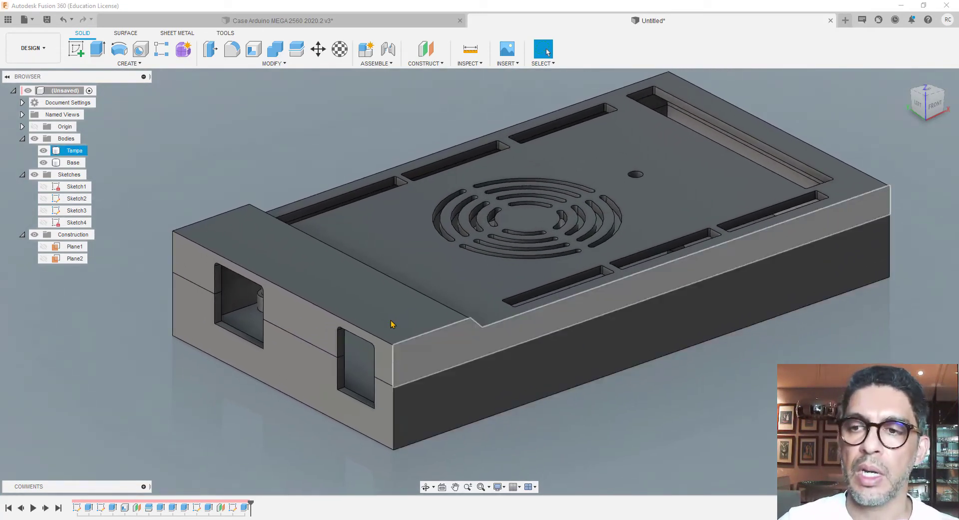
scroll(391, 323, "up", 1)
scroll(437, 335, "down", 1)
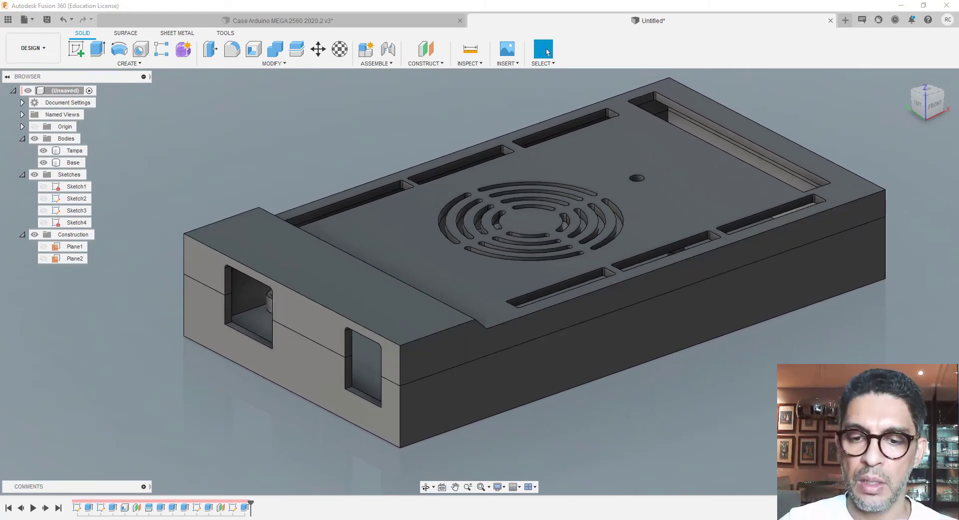
Switch to the Roteiro Projeto Case Arduino document in Google Docs and highlight item 10 in the same yellow as the completed items
left_click(379, 477)
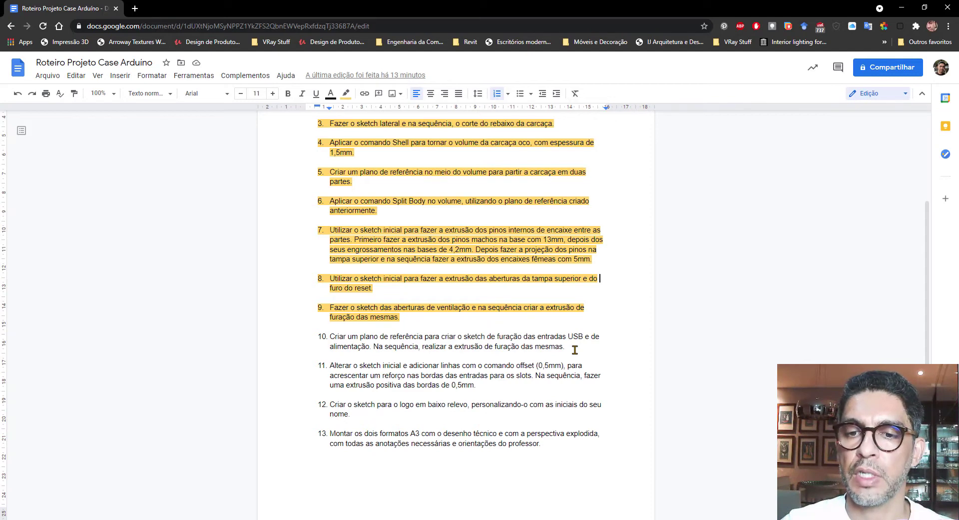
left_click_drag(575, 349, 330, 333)
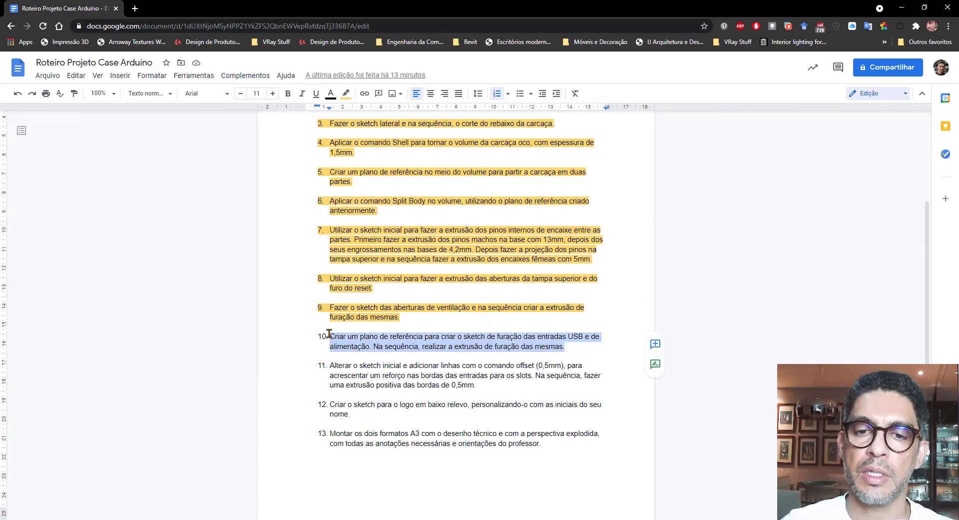
left_click(347, 94)
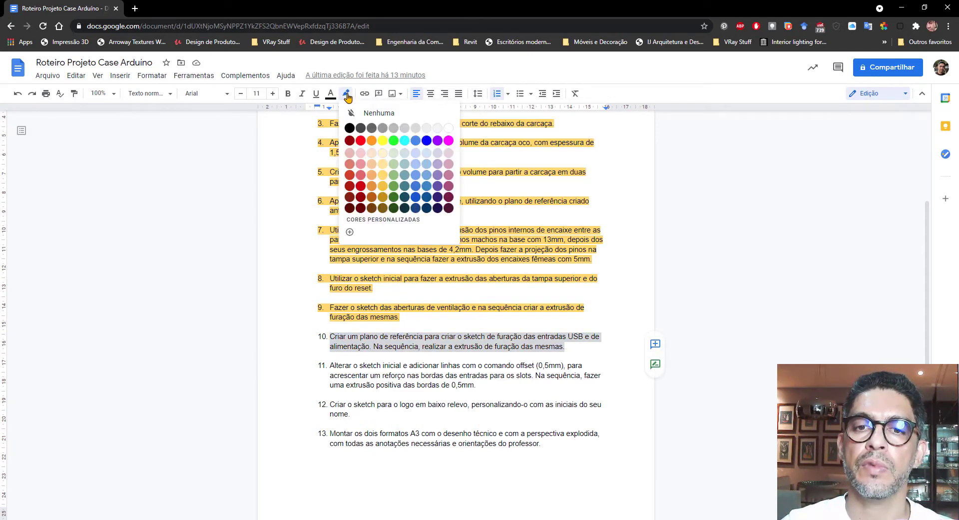
left_click(382, 180)
left_click(602, 379)
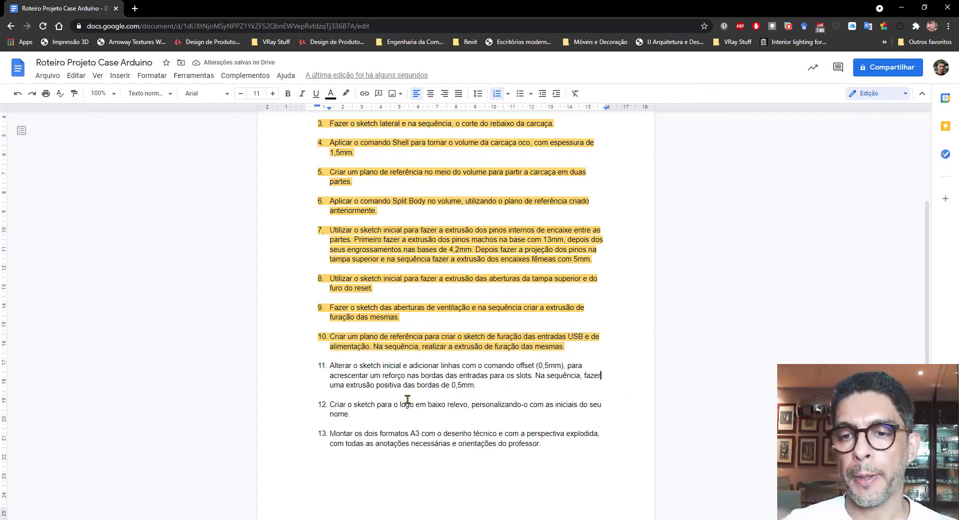
scroll(406, 400, "up", 3)
scroll(437, 437, "down", 4)
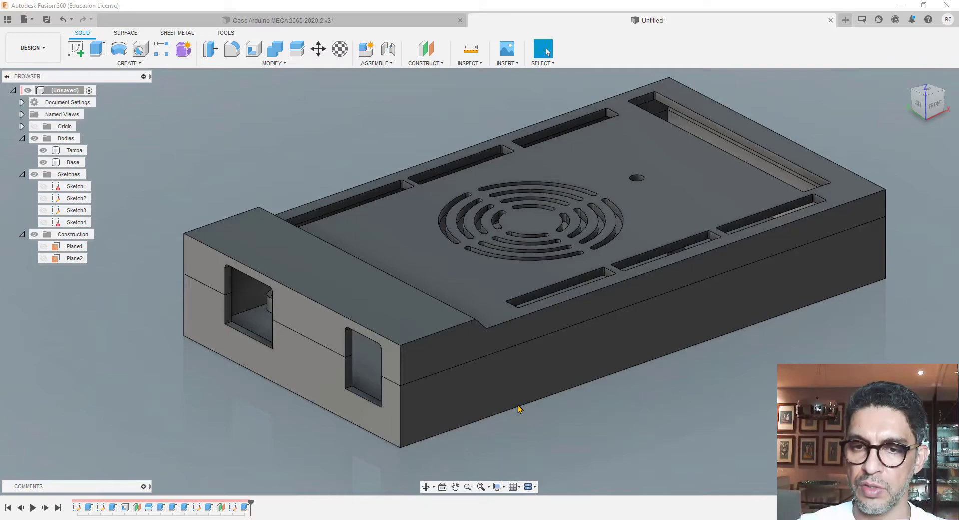
Switch back to Fusion 360 and examine the slot openings along the lid's edges, where the reinforcement borders belong
left_click(519, 406)
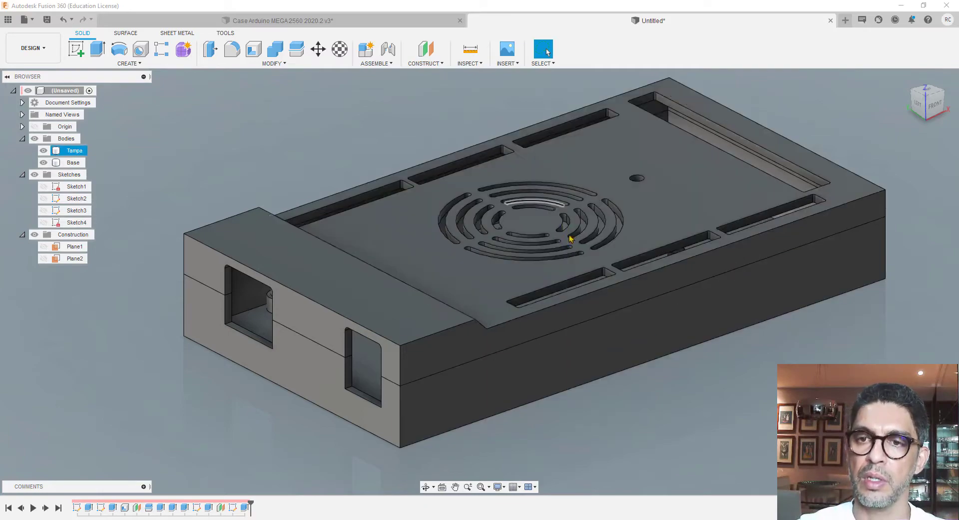
scroll(606, 305, "up", 3)
scroll(267, 313, "down", 4)
scroll(266, 314, "down", 1)
scroll(676, 198, "up", 4)
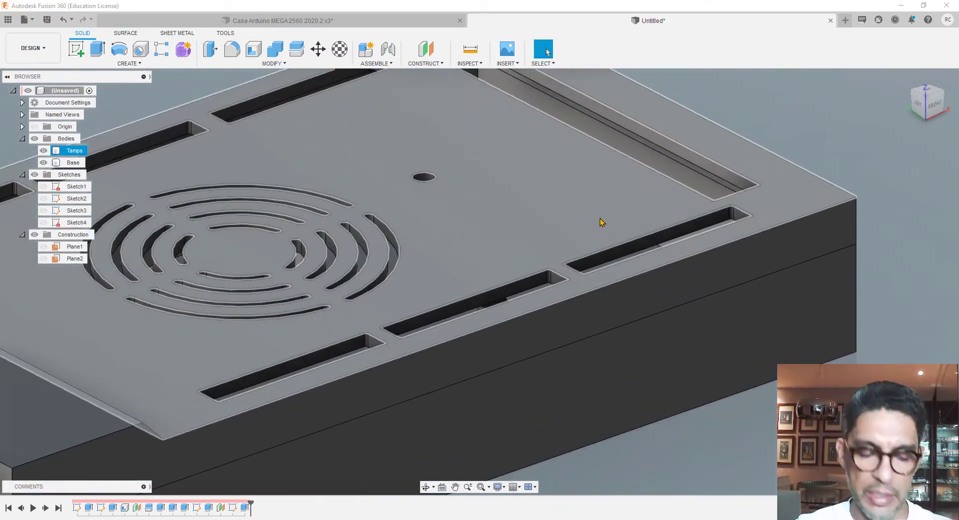
scroll(537, 284, "up", 1)
middle_click_drag(449, 323, 317, 264, "shift")
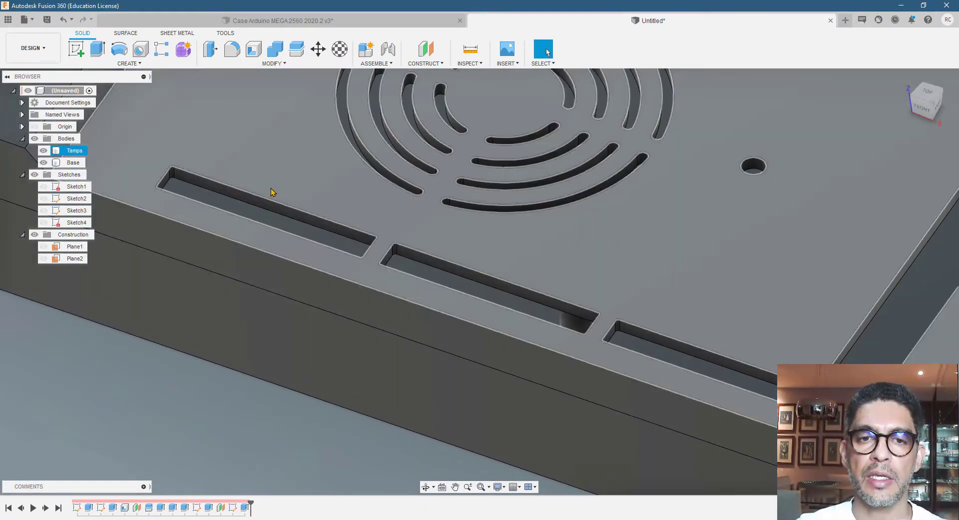
scroll(414, 343, "down", 4)
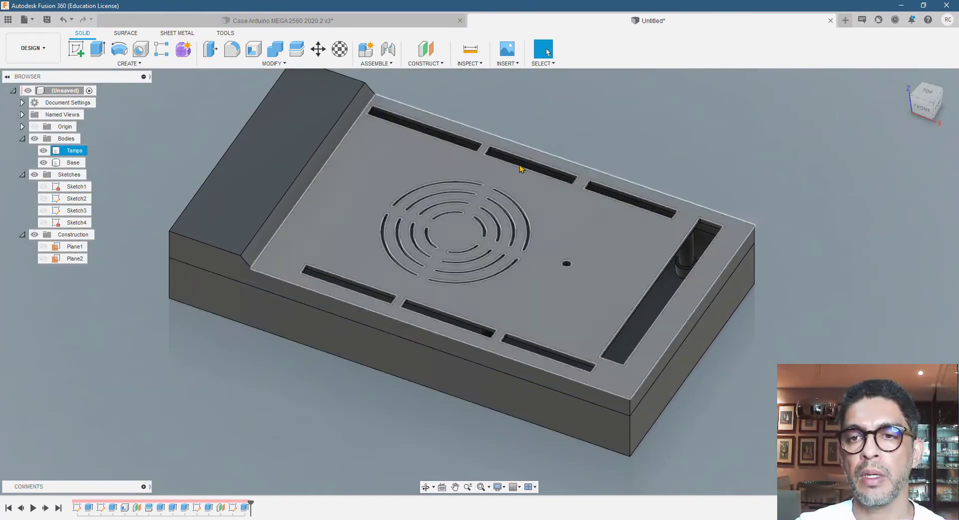
left_click(757, 310)
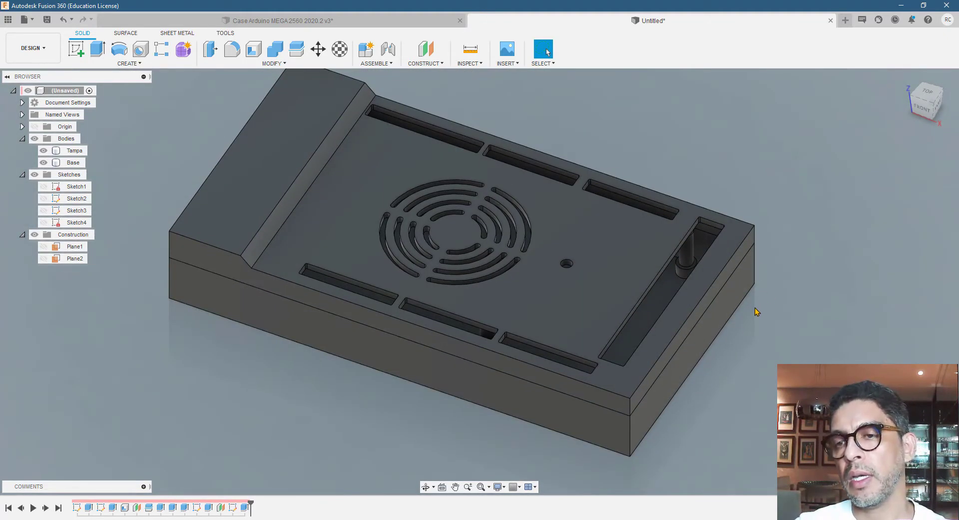
scroll(749, 333, "down", 2)
scroll(469, 255, "down", 2)
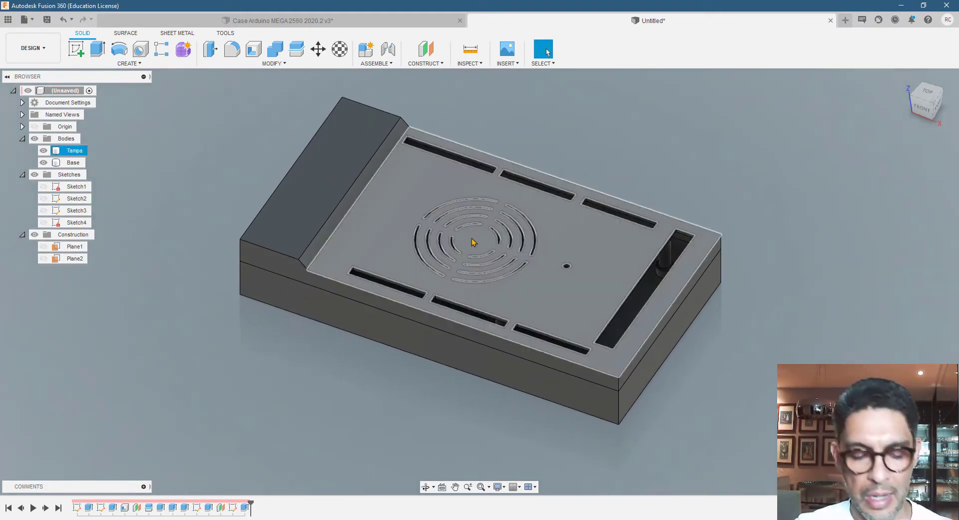
scroll(469, 175, "up", 1)
scroll(469, 165, "up", 1)
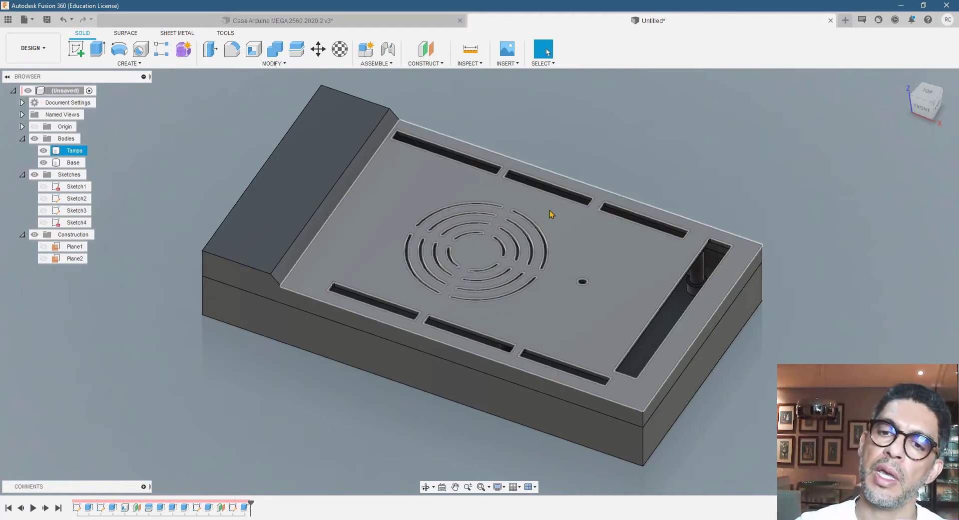
scroll(463, 259, "up", 5)
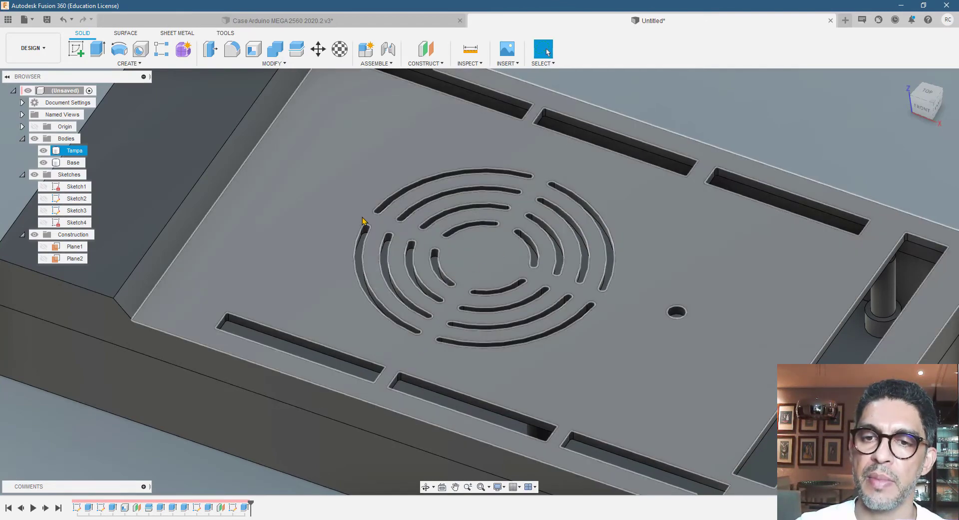
scroll(494, 259, "down", 3)
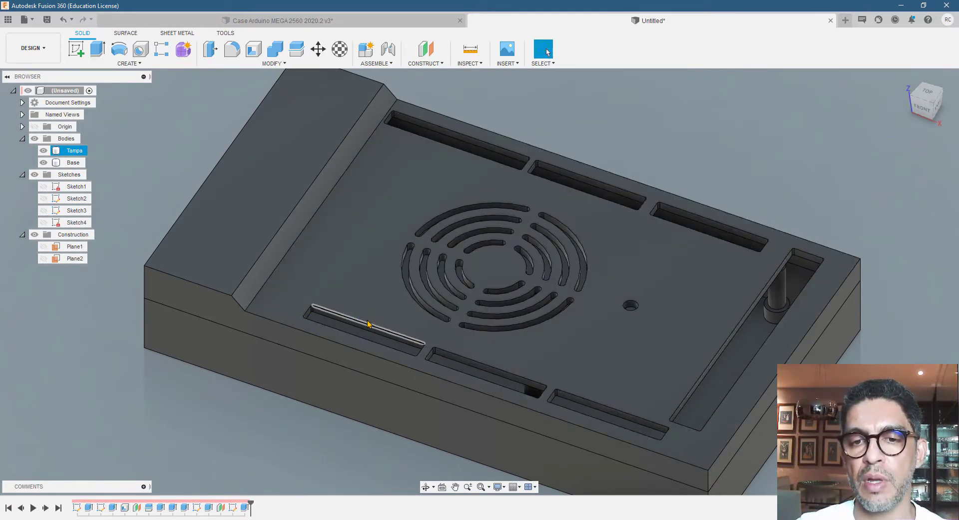
Open Sketch1, which holds the case outline and slot rectangles, for editing
left_click(320, 318)
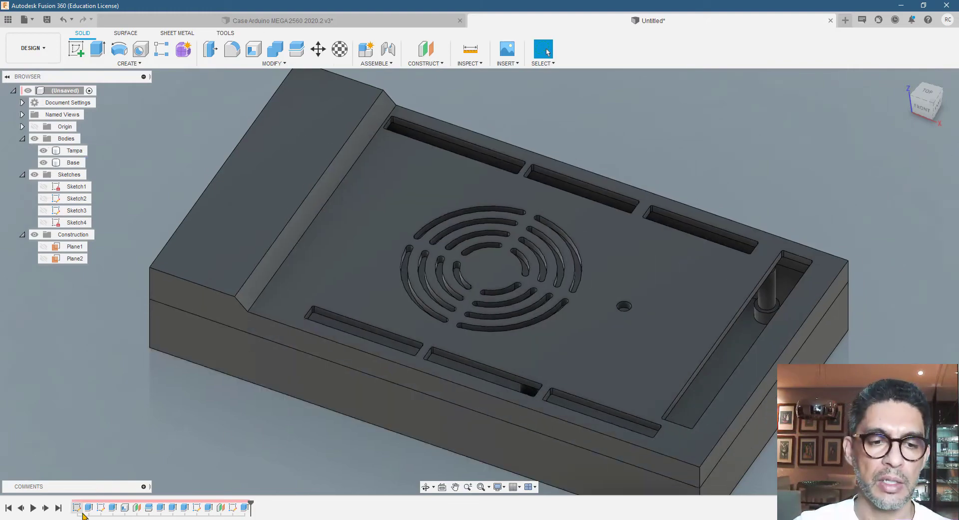
right_click(78, 508)
left_click(102, 408)
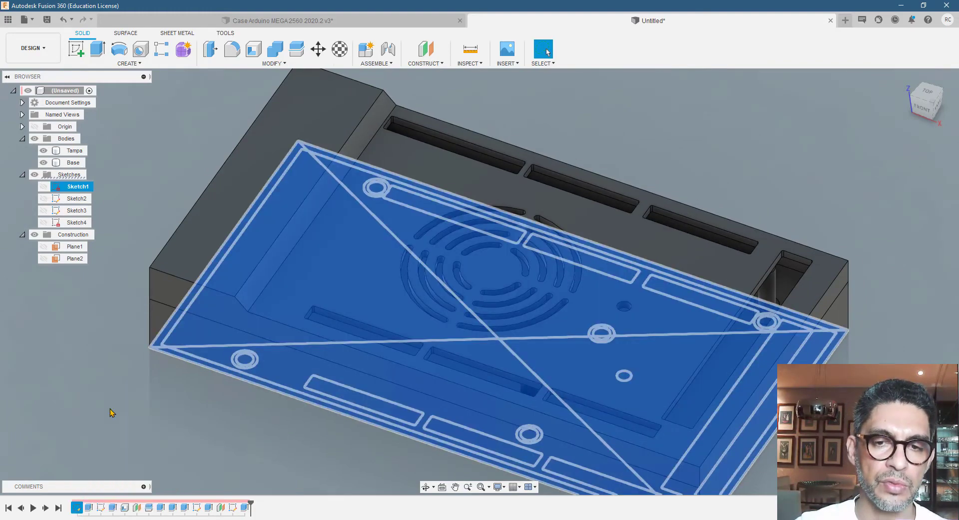
scroll(277, 405, "down", 4)
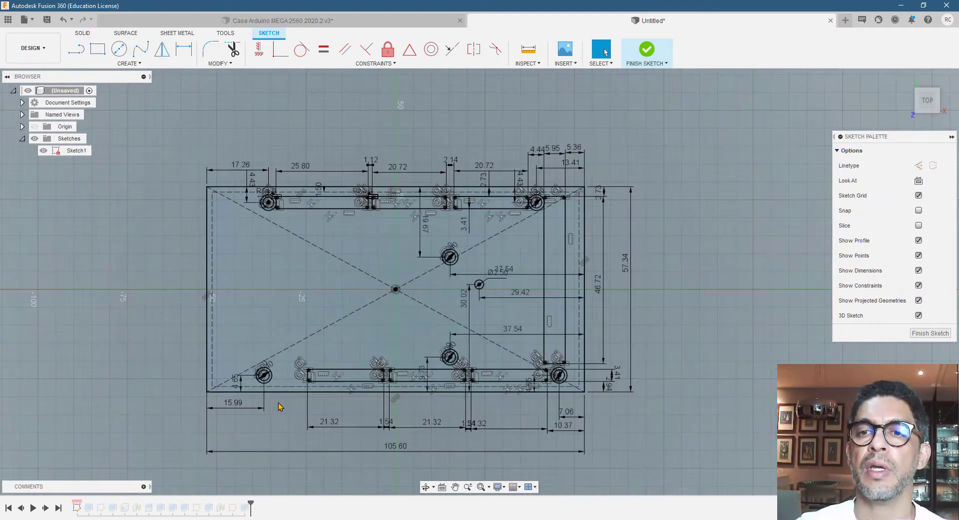
scroll(407, 325, "up", 3)
scroll(554, 371, "up", 2)
scroll(554, 372, "down", 3)
scroll(360, 441, "up", 2)
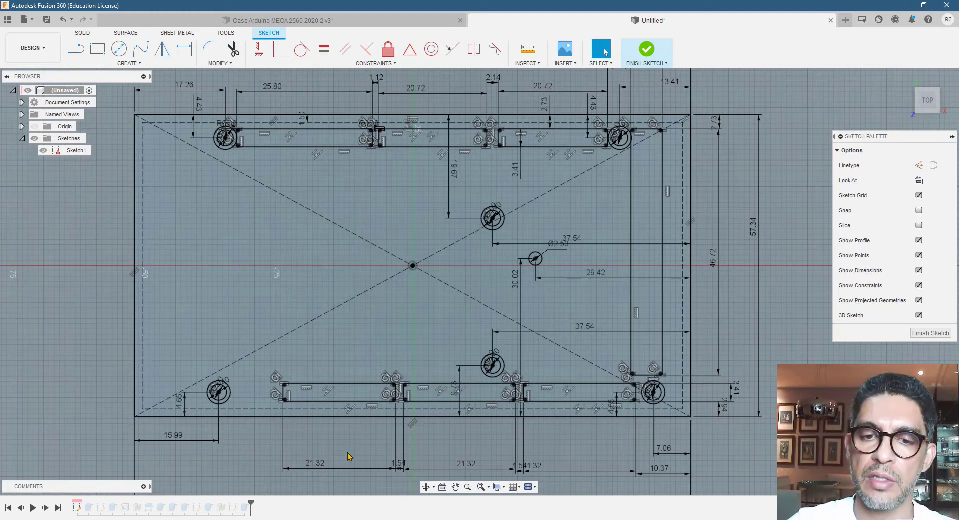
Offset the outline of the first slot in the lower row by -0.5 mm so the border lies outside it
scroll(365, 452, "up", 5)
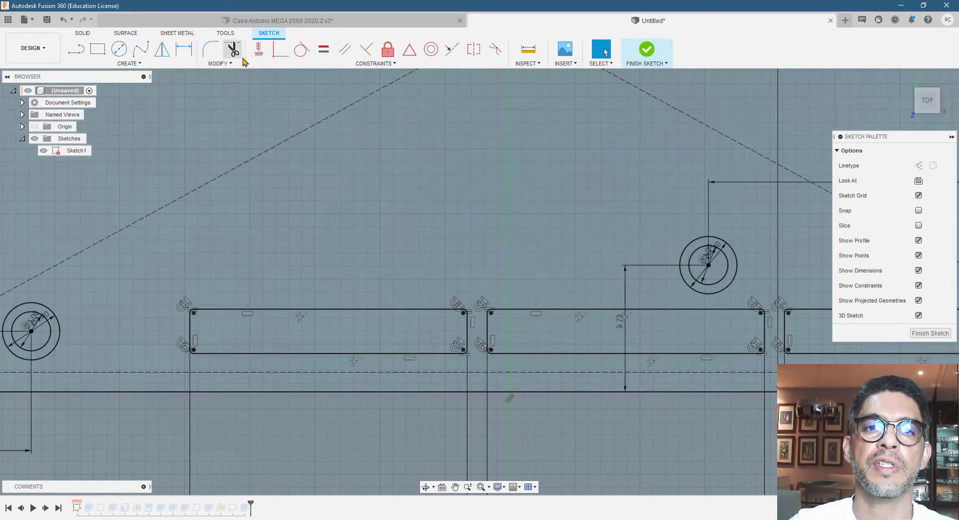
scroll(305, 249, "down", 3)
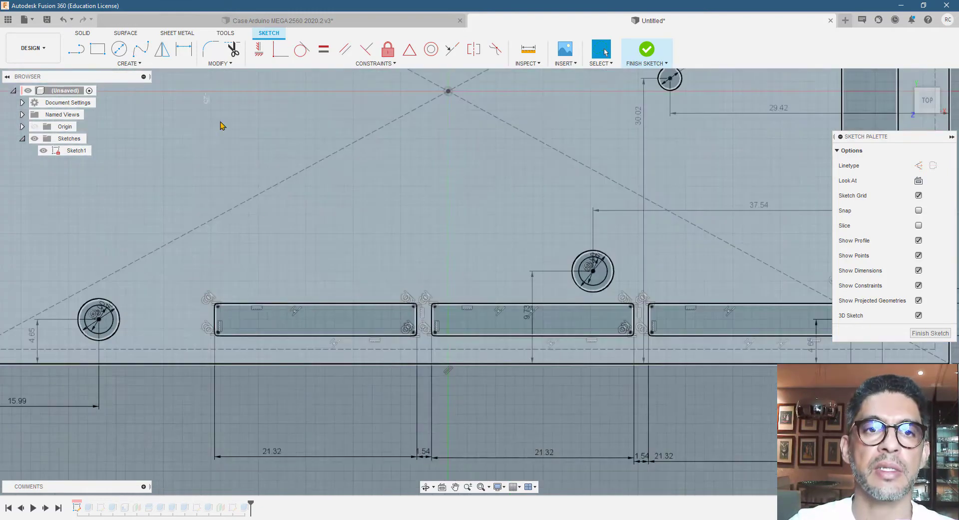
left_click(237, 65)
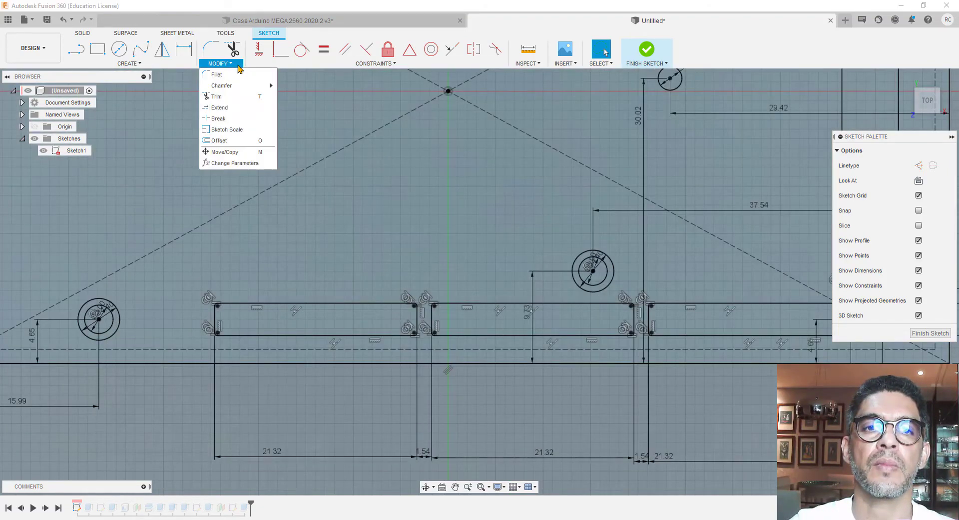
left_click(233, 147)
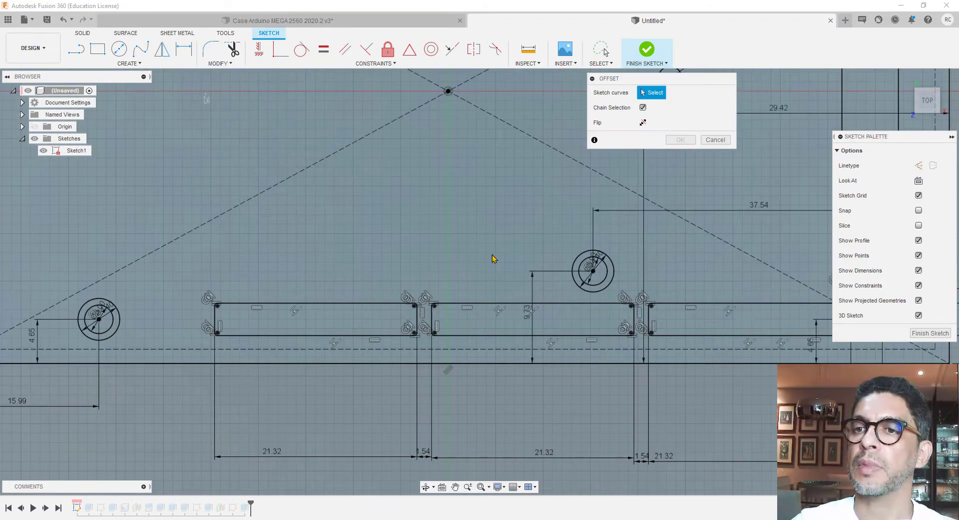
left_click(313, 313)
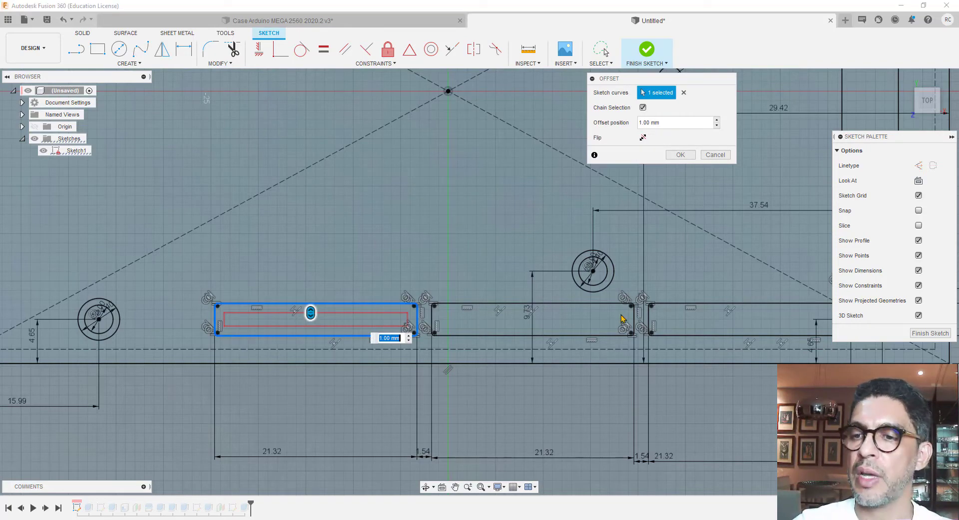
scroll(352, 397, "down", 2)
scroll(343, 399, "up", 2)
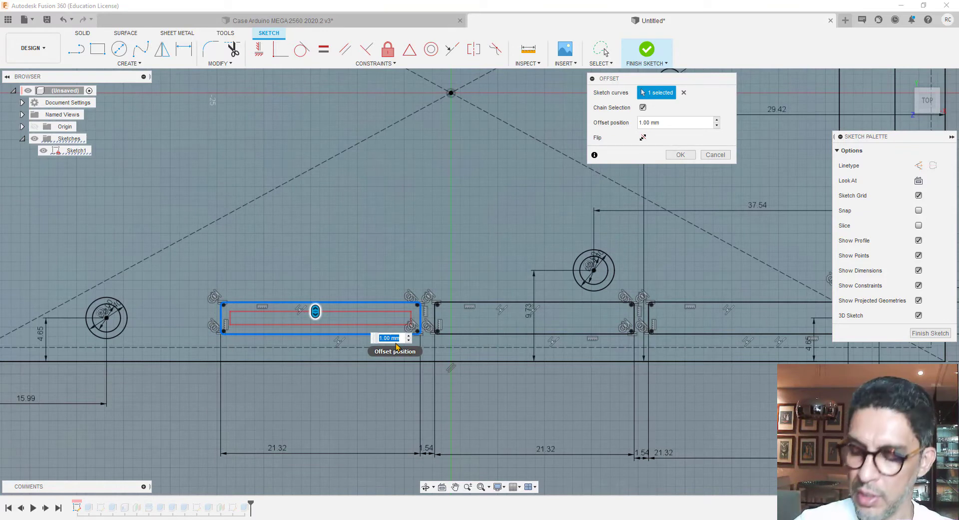
key("Return")
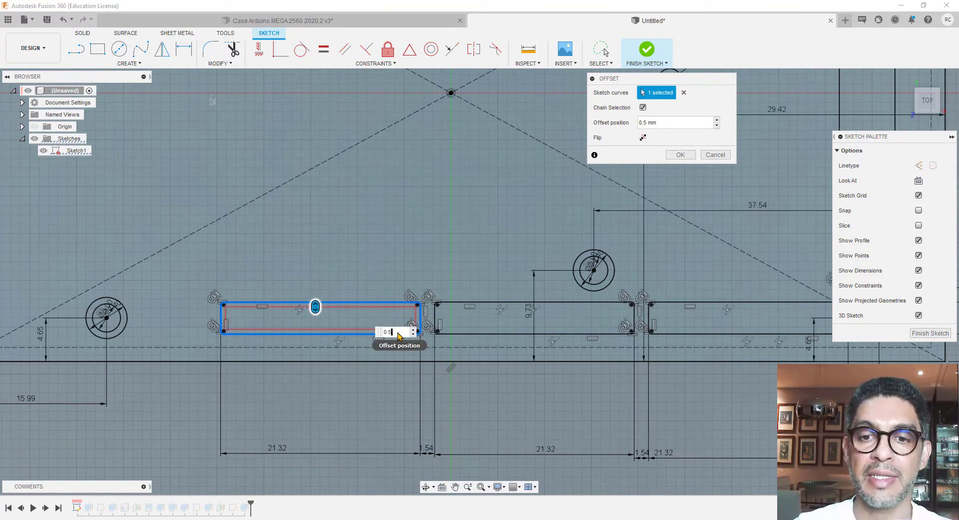
left_click_drag(399, 336, 379, 336)
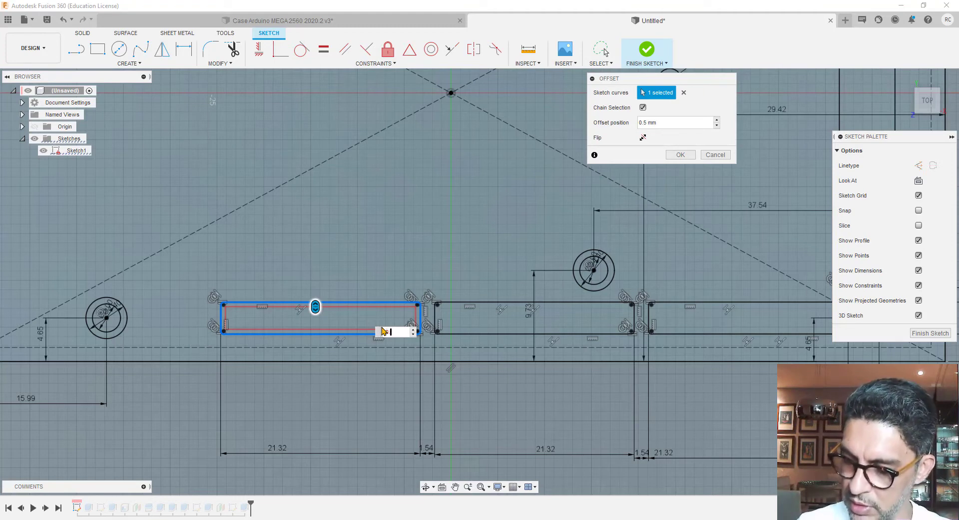
type("-0.5")
key("Return")
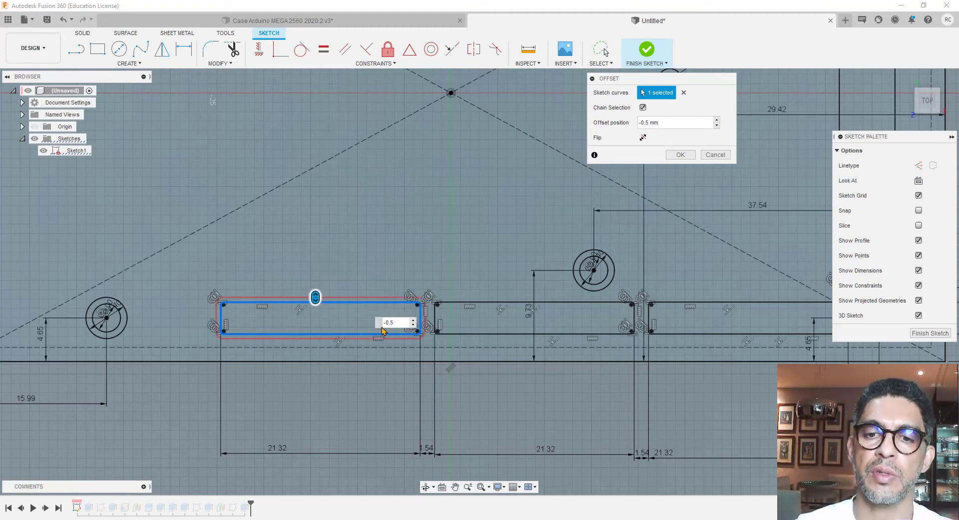
left_click(680, 155)
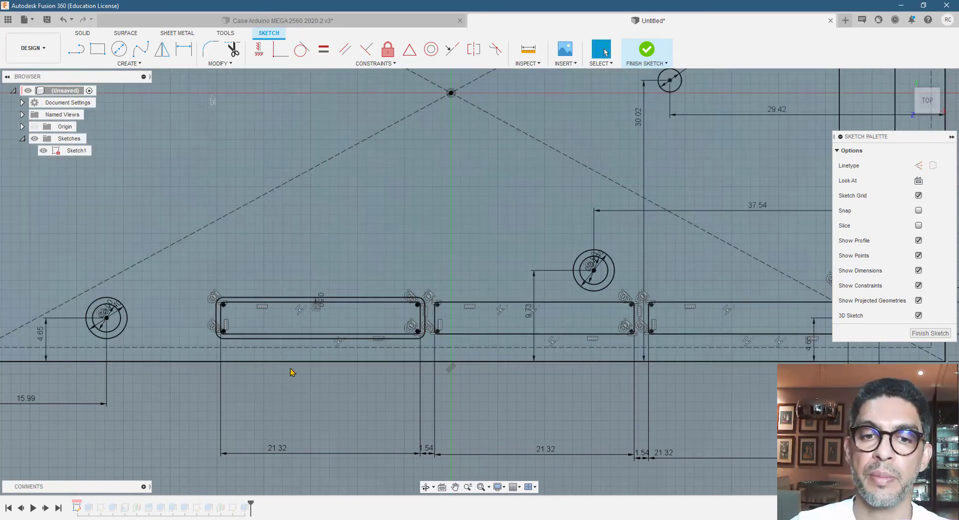
Offset the outline of the middle slot in the lower row by -0.5 mm
scroll(300, 365, "down", 2)
scroll(369, 353, "up", 5)
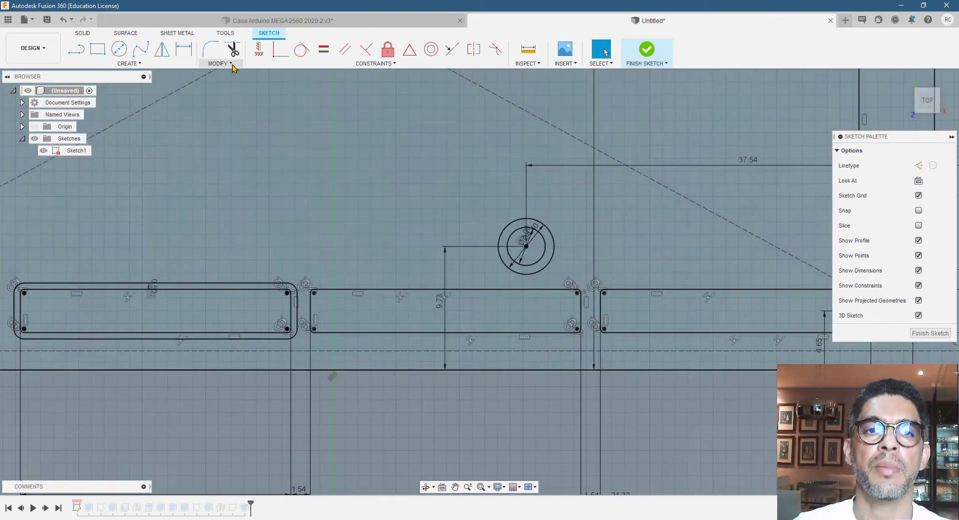
key("o")
left_click(386, 295)
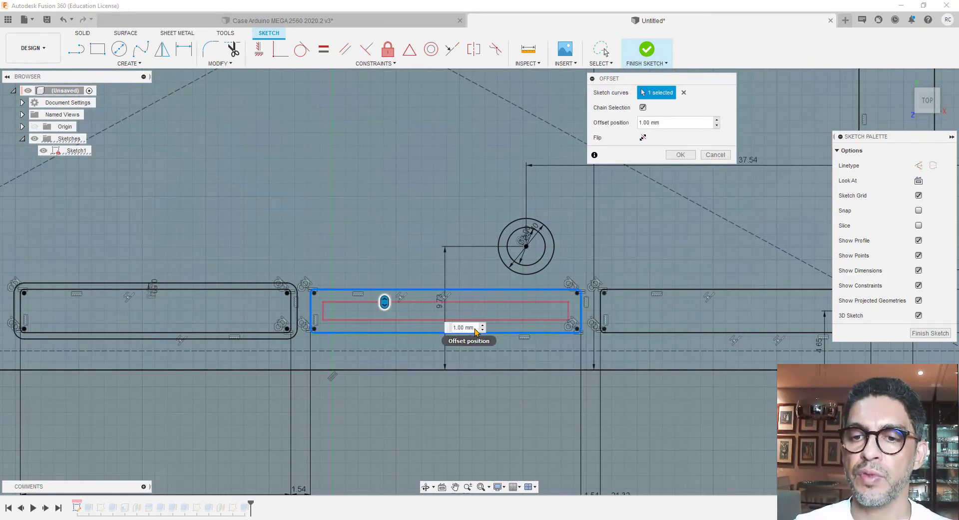
left_click_drag(474, 328, 437, 329)
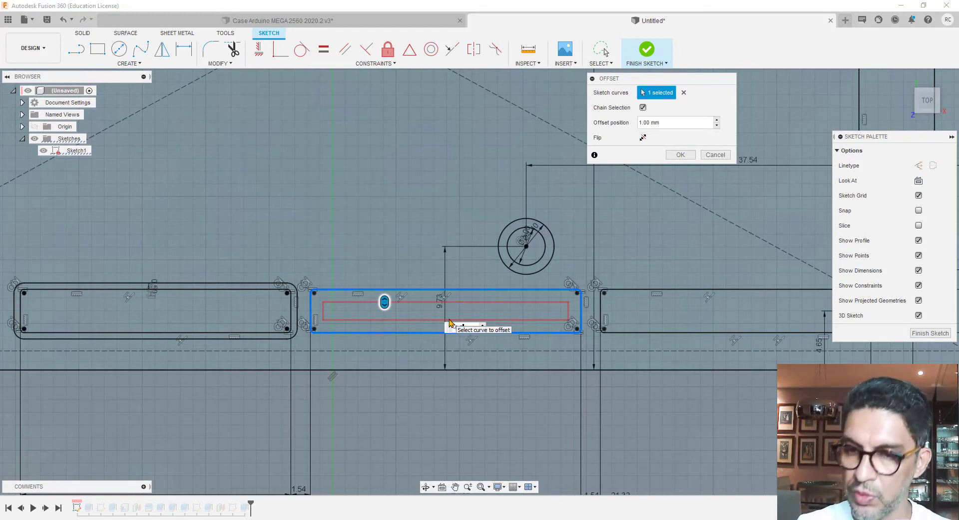
type("-0.5")
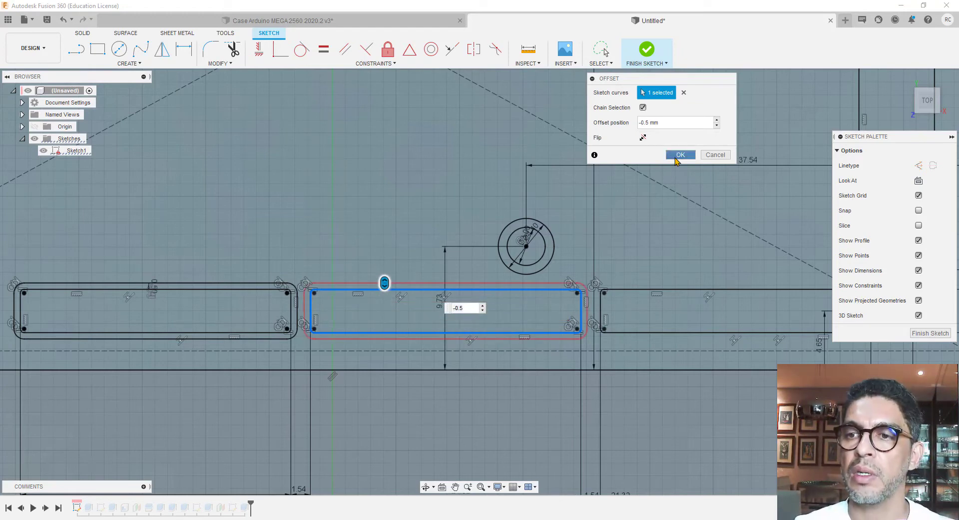
left_click(680, 155)
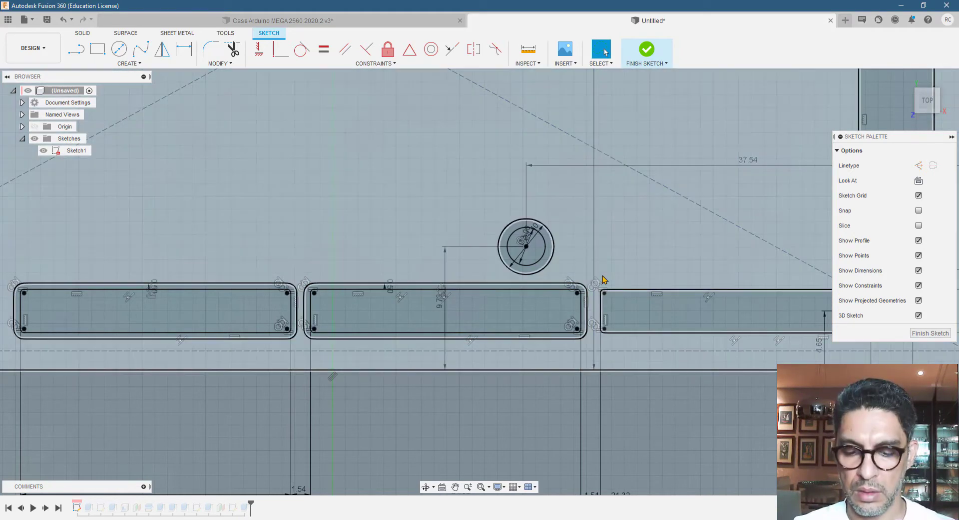
Offset the outline of the last slot in the lower row, next to the corner standoff, by -0.5 mm
key("o")
left_click(652, 290)
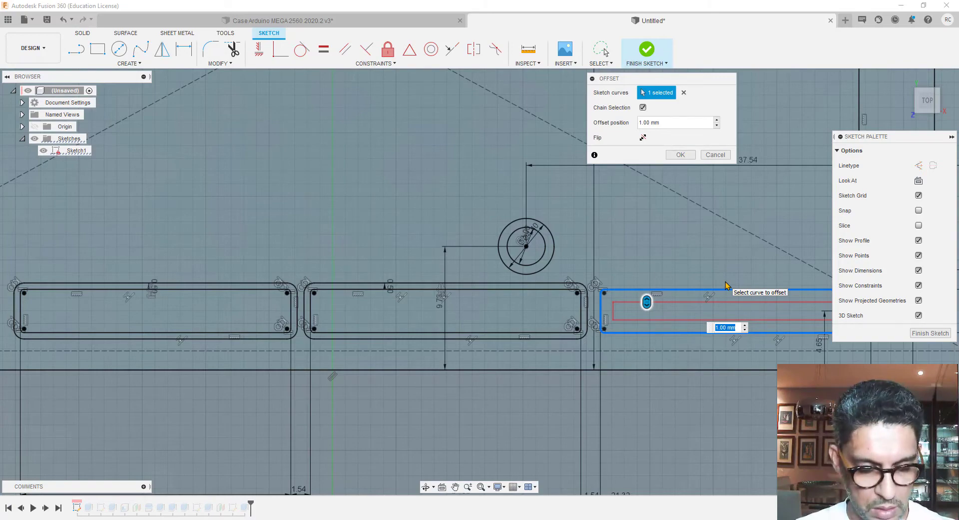
type("-0.5")
key("Return")
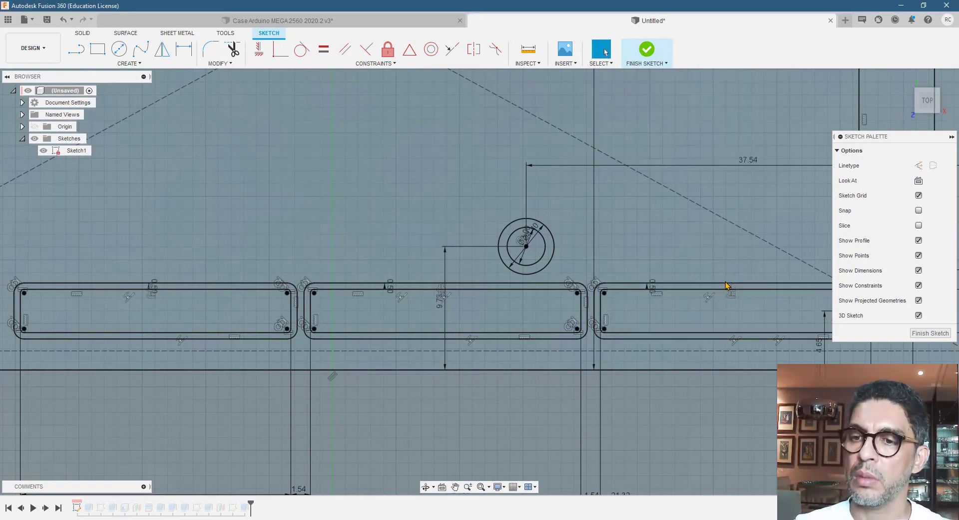
Offset the outline of the long 46.72 mm slot at the end of the case by -0.5 mm
scroll(301, 397, "down", 2)
scroll(301, 396, "down", 1)
scroll(748, 331, "down", 1)
scroll(725, 285, "up", 3)
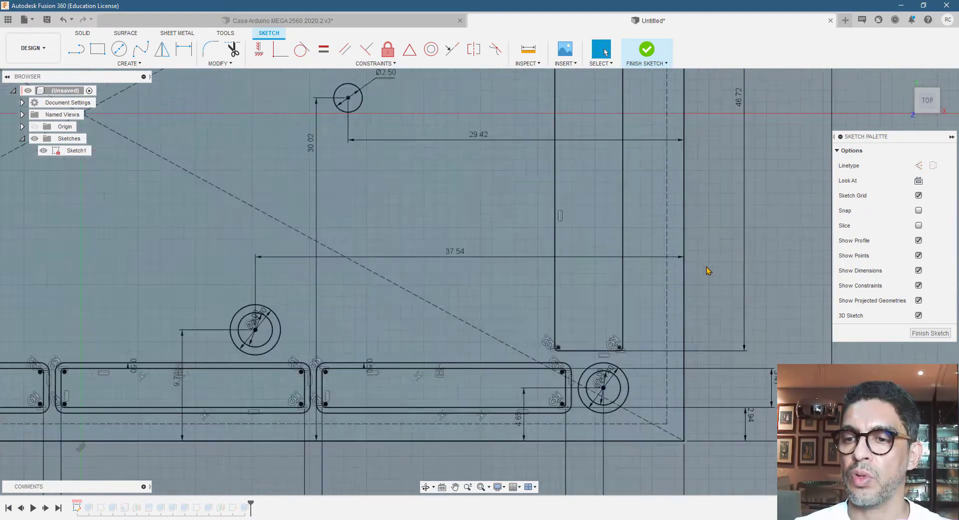
key("o")
left_click(533, 301)
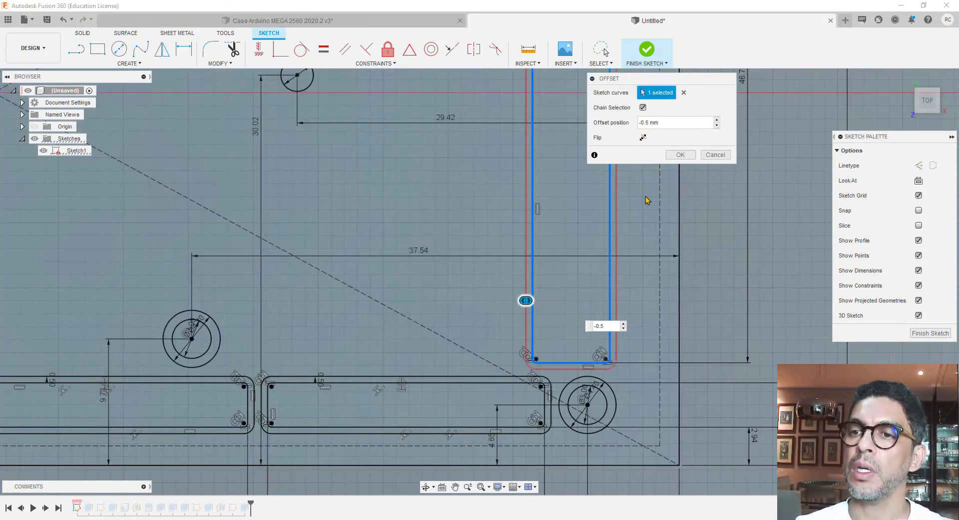
left_click(681, 155)
Finish editing the sketch once the upper row's slots are also offset outward by 0.5 mm
scroll(553, 467, "down", 2)
scroll(552, 467, "down", 1)
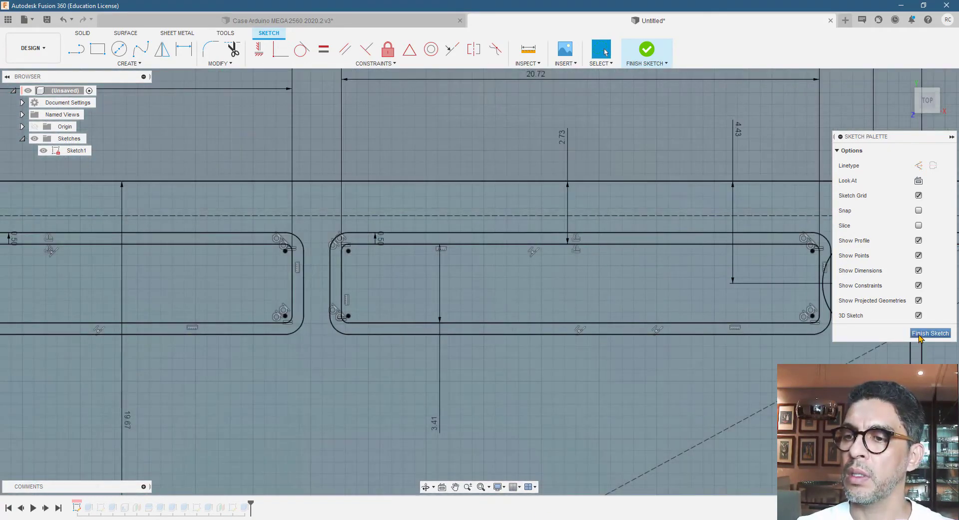
left_click(919, 335)
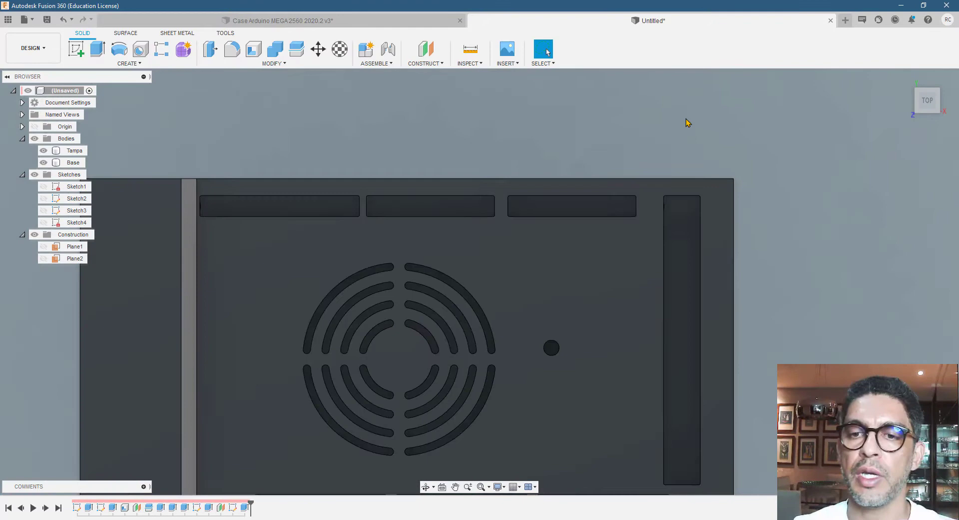
Examine the lid's side slots and the long end slot from an angled view of the whole case
scroll(642, 217, "down", 3)
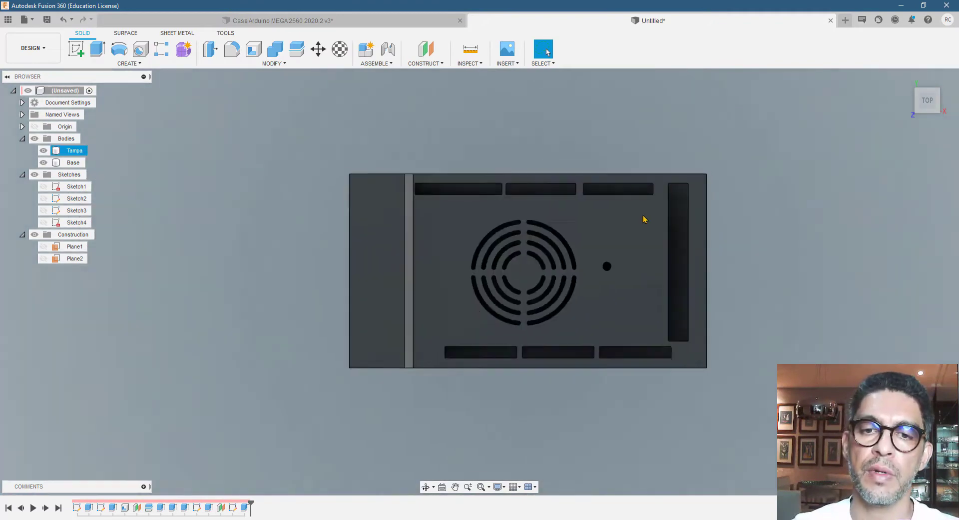
scroll(559, 272, "up", 2)
left_click(568, 263)
middle_click_drag(568, 262, 618, 223, "shift")
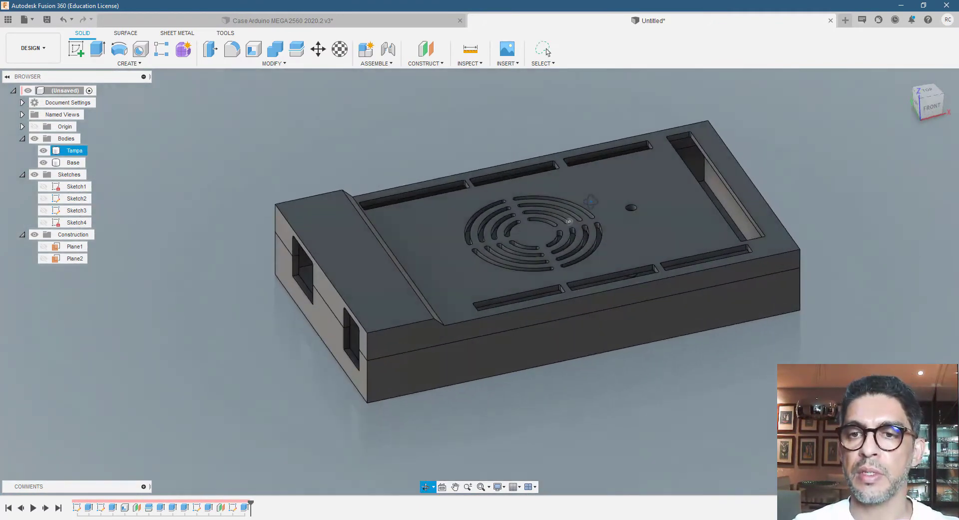
scroll(554, 262, "up", 2)
scroll(470, 205, "down", 3)
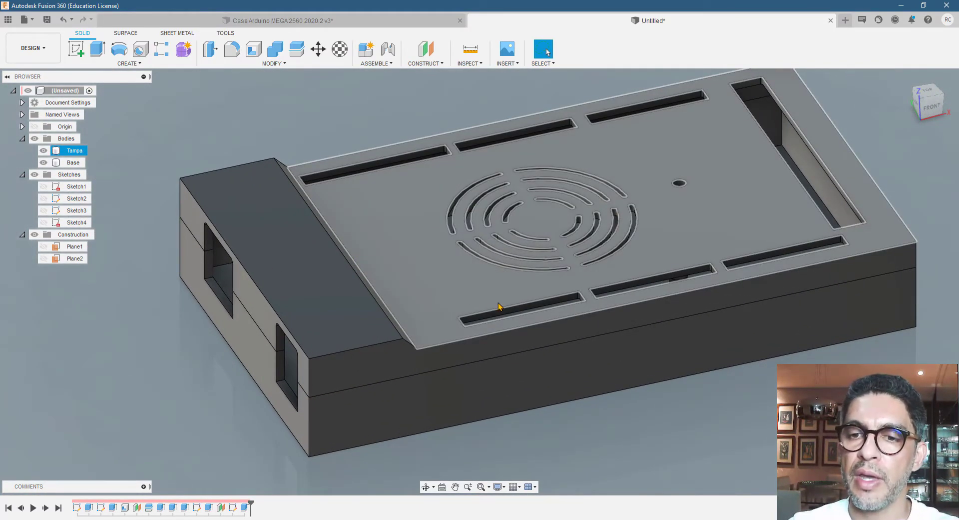
scroll(488, 199, "up", 2)
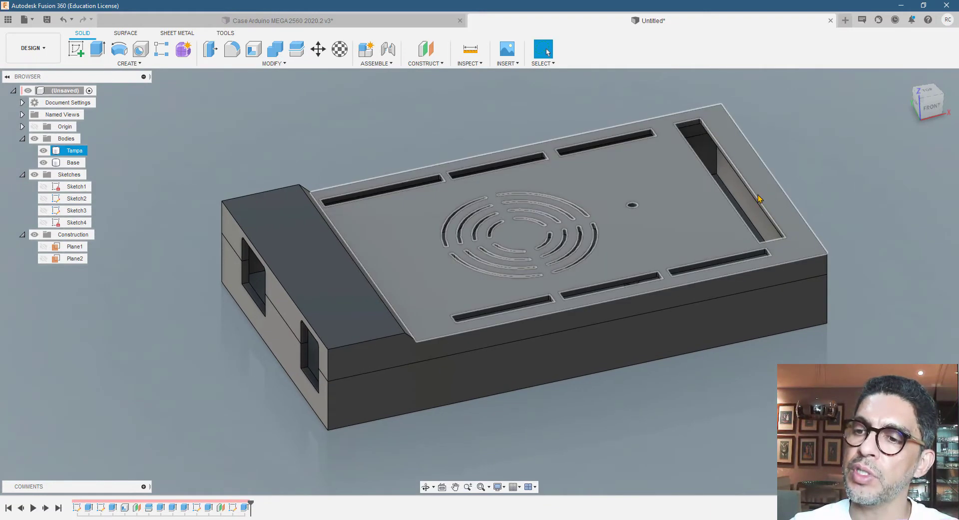
scroll(460, 293, "up", 1)
left_click(292, 398)
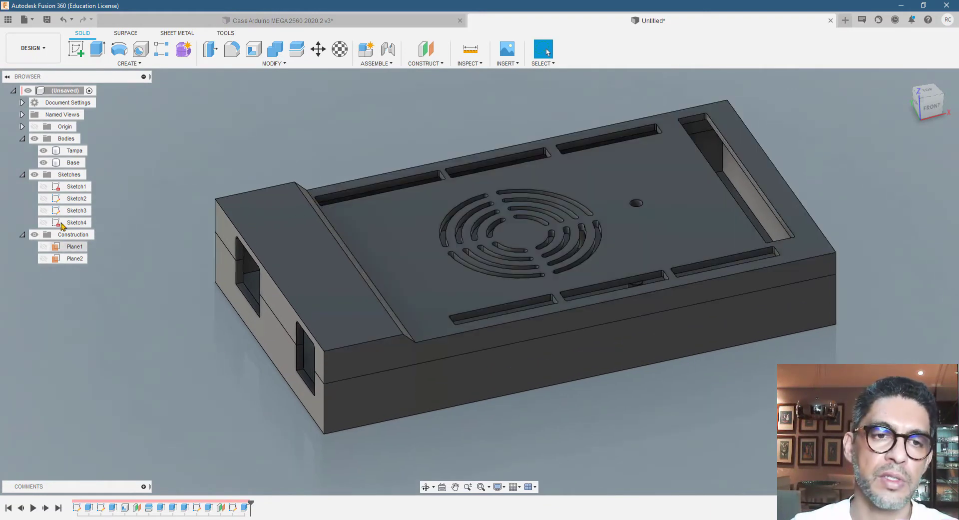
Hide the Base and Tampa bodies and show Sketch1
left_click(43, 163)
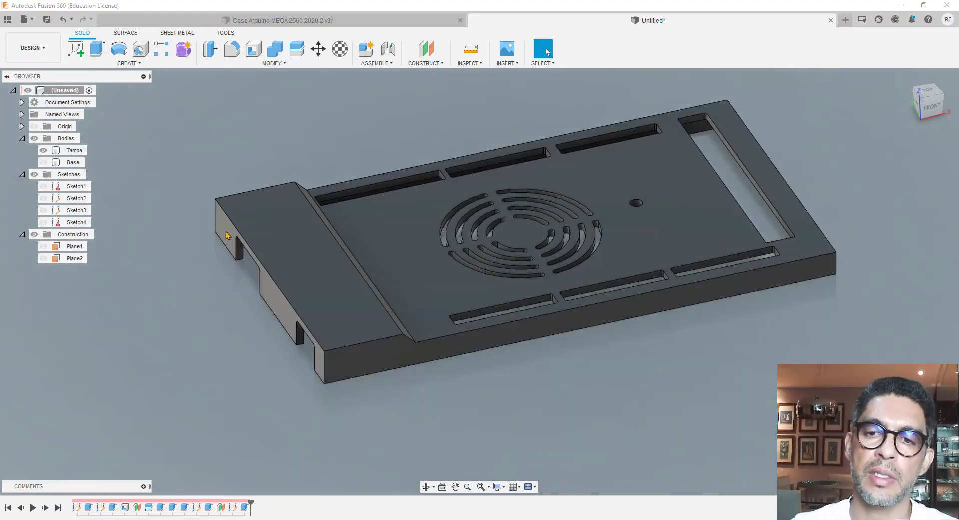
left_click(43, 150)
left_click(44, 186)
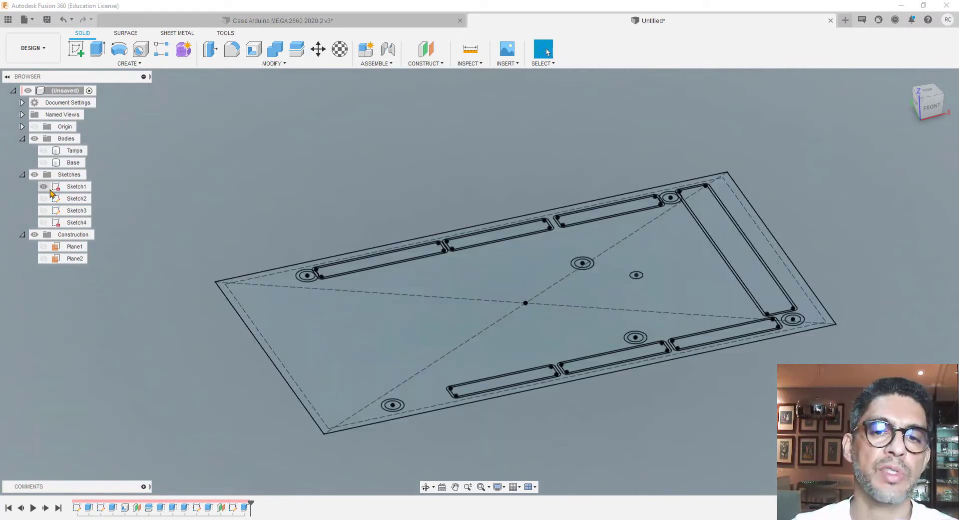
Start an Extrude with the first upper-row slot's border as profile, including the fragment cut off by the adjacent mounting-hole circle
left_click(98, 50)
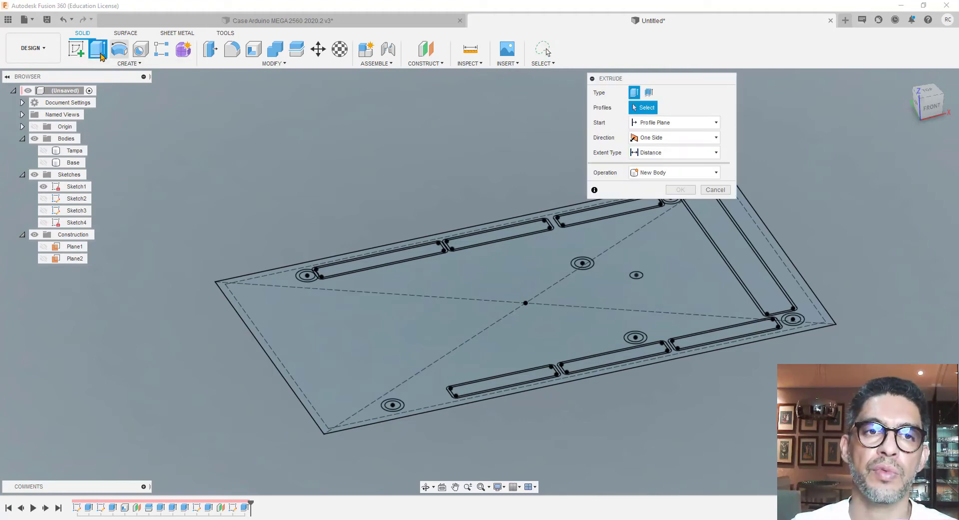
scroll(413, 208, "up", 4)
scroll(315, 284, "up", 3)
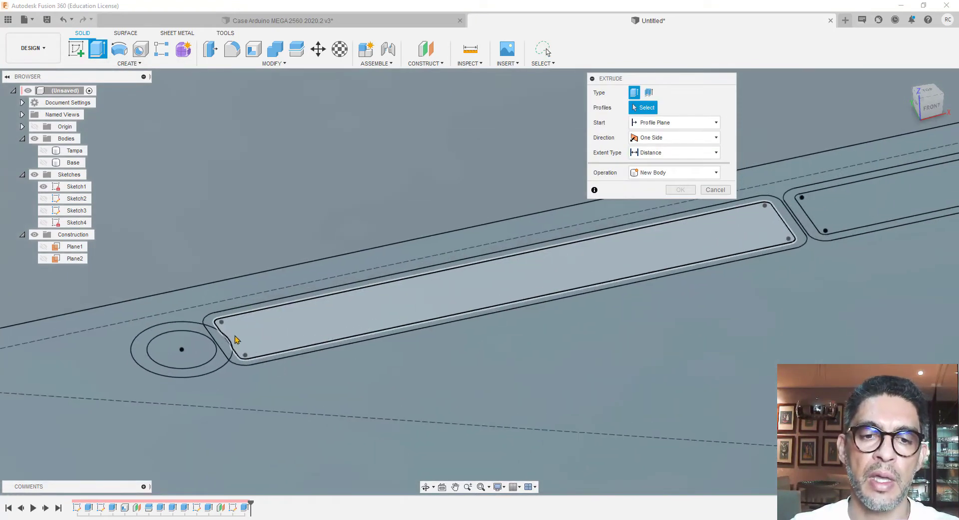
left_click(218, 331)
left_click(215, 323)
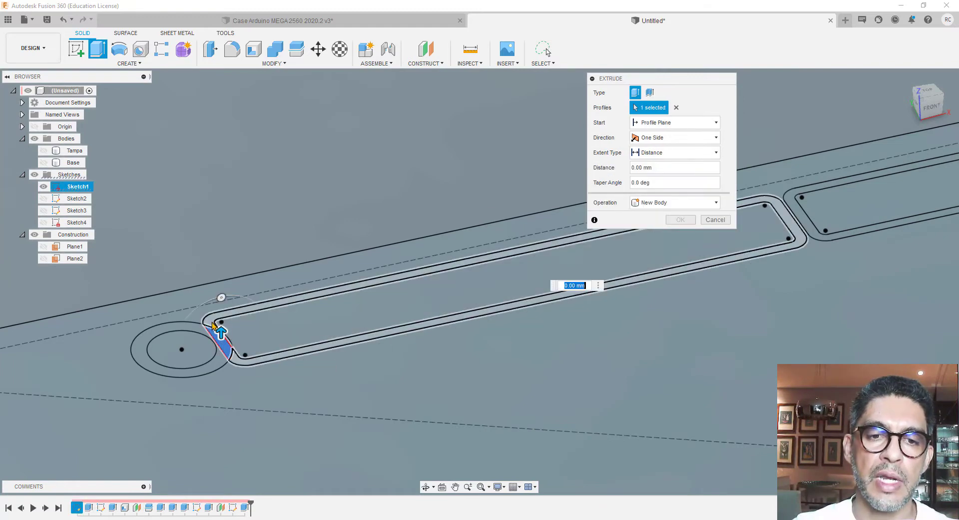
scroll(180, 401, "down", 3)
scroll(575, 278, "up", 1)
scroll(555, 285, "up", 2)
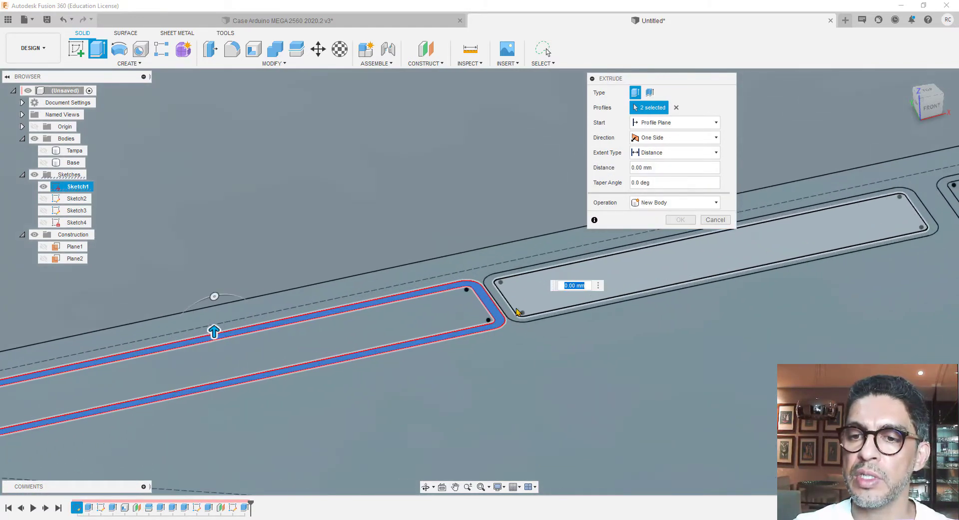
Add the border profiles of the second and third upper-row slots to the extrusion
left_click(514, 313)
scroll(249, 361, "down", 3)
scroll(239, 378, "down", 2)
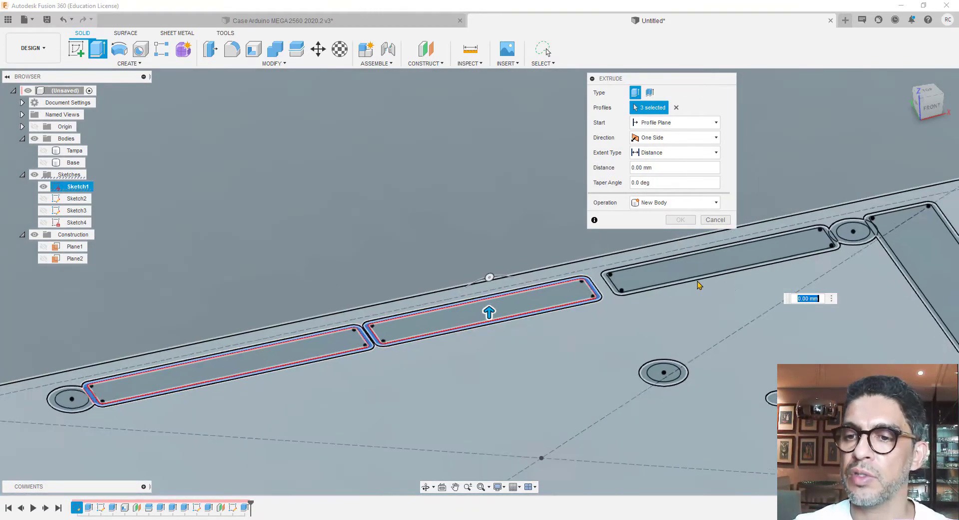
scroll(535, 317, "up", 3)
left_click(561, 294)
scroll(313, 387, "down", 2)
scroll(310, 385, "down", 1)
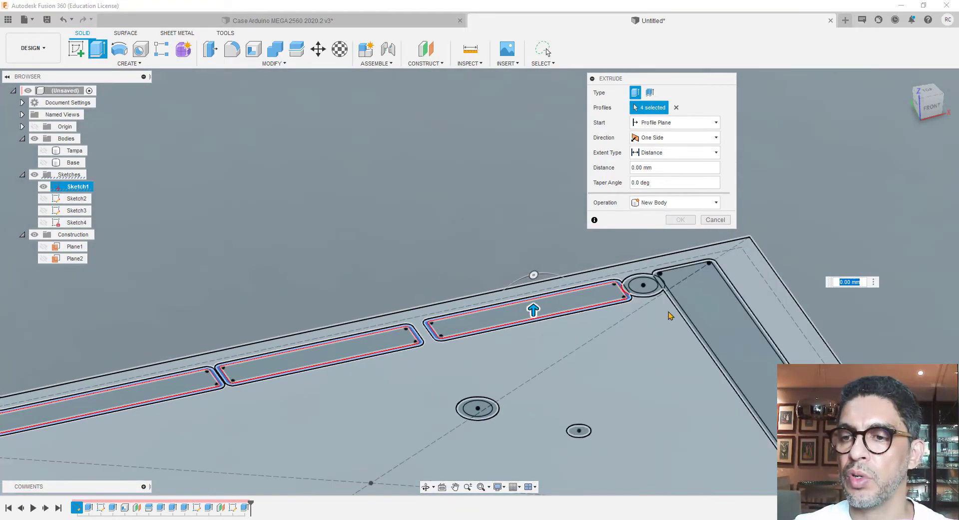
Add the long end slot's border to the extrusion profiles, including the fragment inside the neighbouring mounting-hole circle
scroll(649, 299, "up", 3)
scroll(192, 369, "down", 1)
left_click(592, 321)
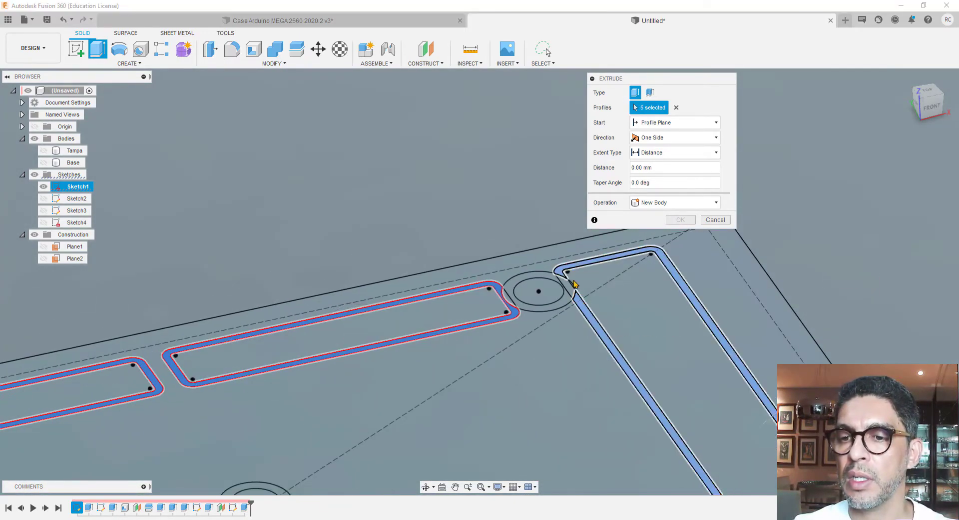
scroll(568, 271, "up", 4)
left_click(564, 314)
scroll(425, 298, "down", 6)
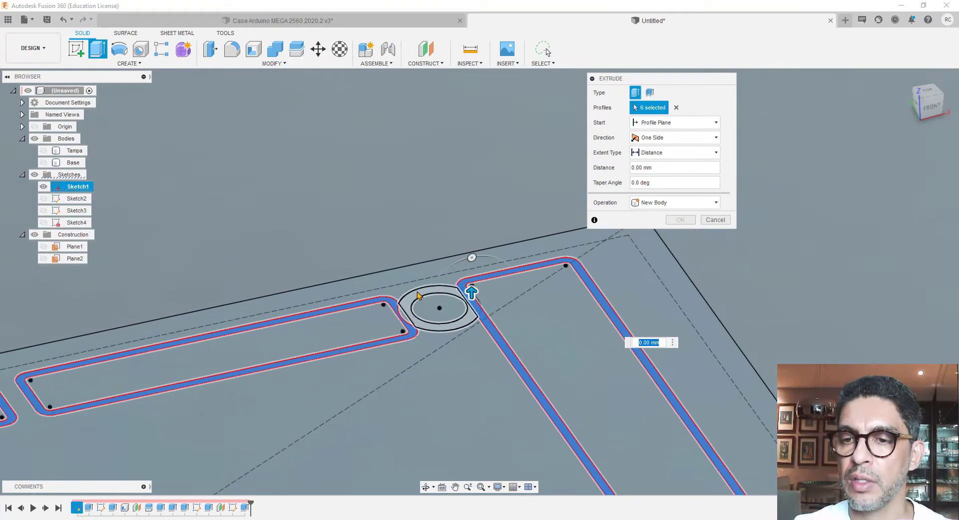
Add the border profiles of the three lower-row slots to the extrusion and check the whole selection
scroll(465, 395, "up", 5)
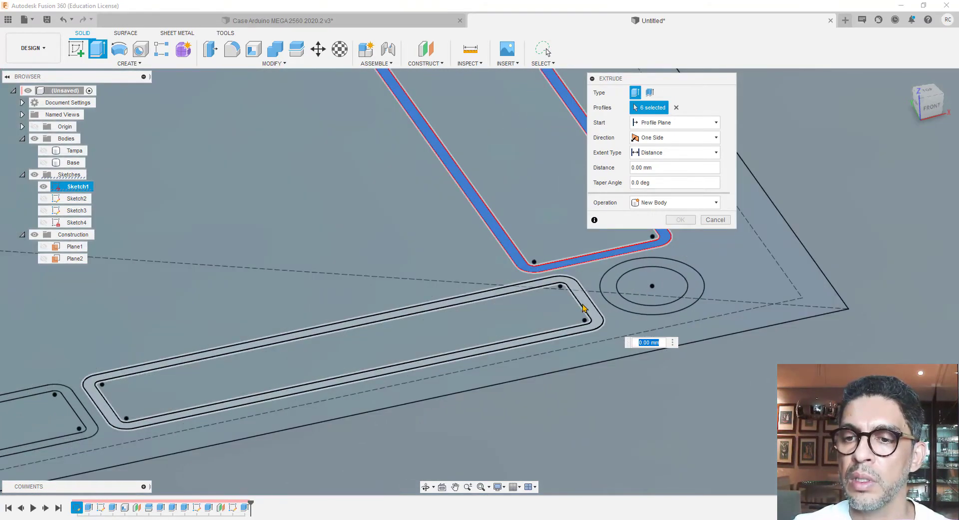
left_click(585, 307)
scroll(584, 307, "down", 4)
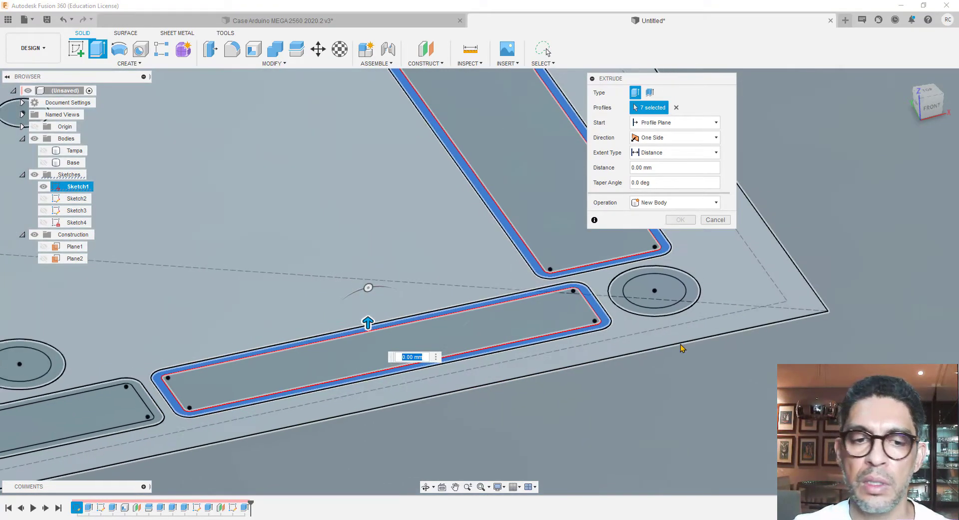
scroll(194, 467, "up", 3)
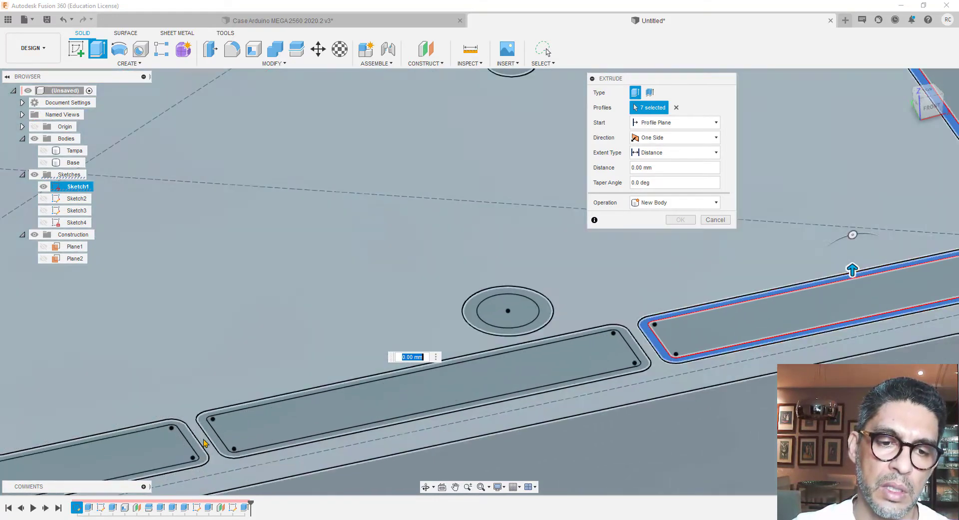
left_click(216, 440)
left_click(198, 448)
scroll(257, 426, "down", 5)
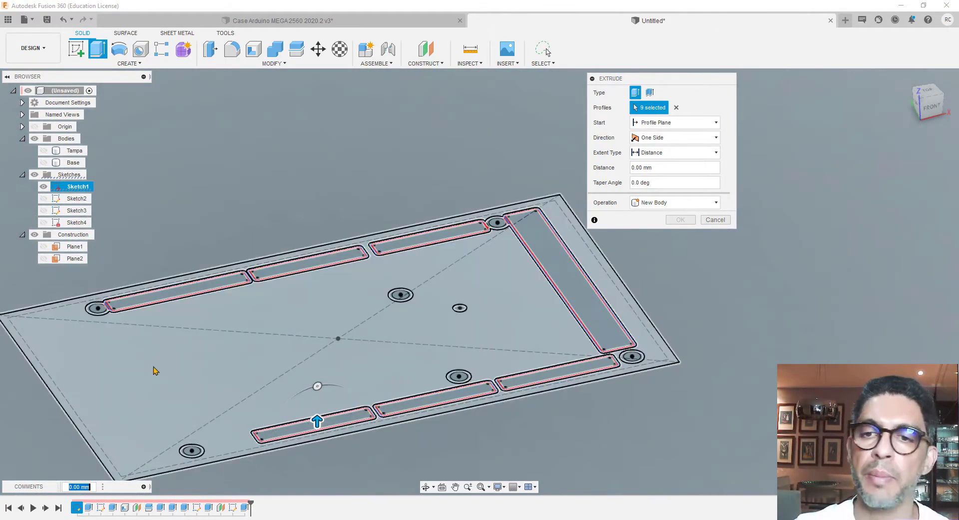
scroll(541, 364, "up", 5)
scroll(549, 389, "down", 5)
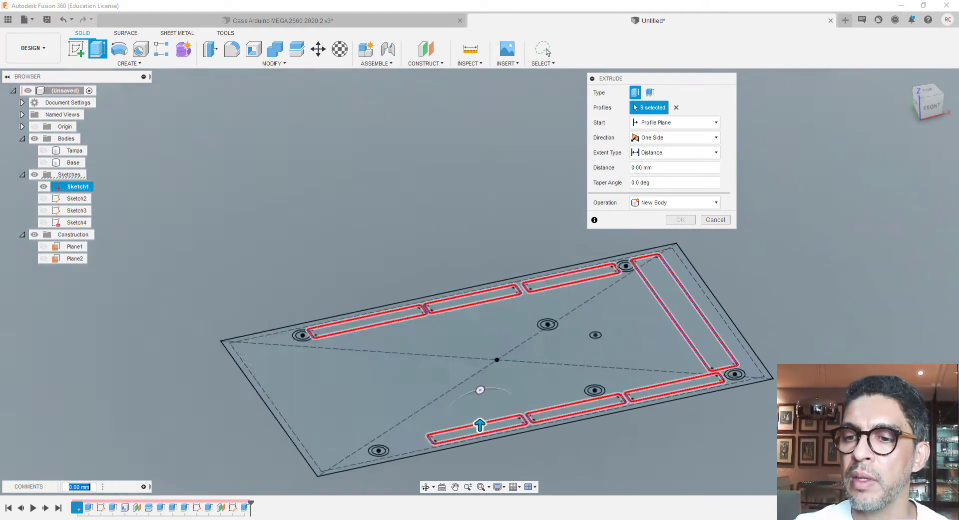
scroll(312, 350, "up", 5)
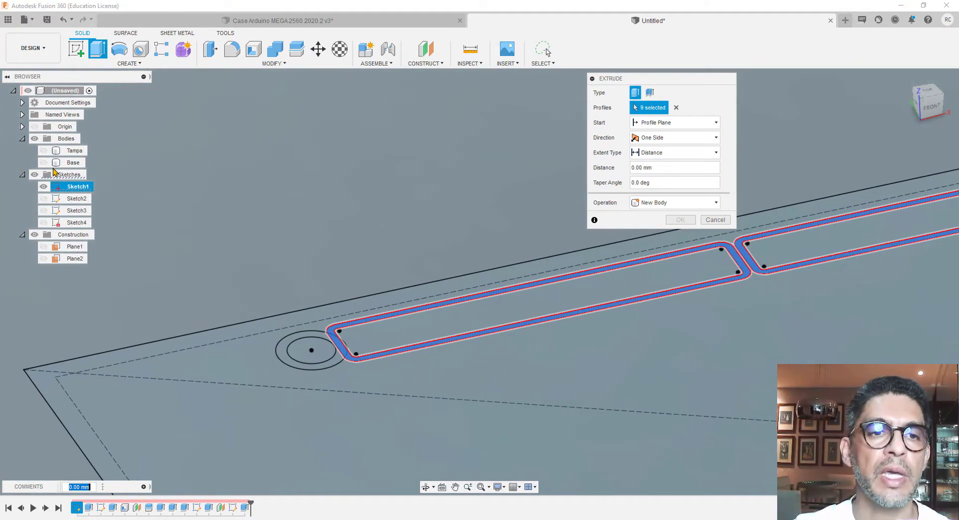
Show the Tampa body and set the extrusion to start from an object, using the lid's large flat face around the vents
left_click(43, 150)
scroll(180, 349, "down", 2)
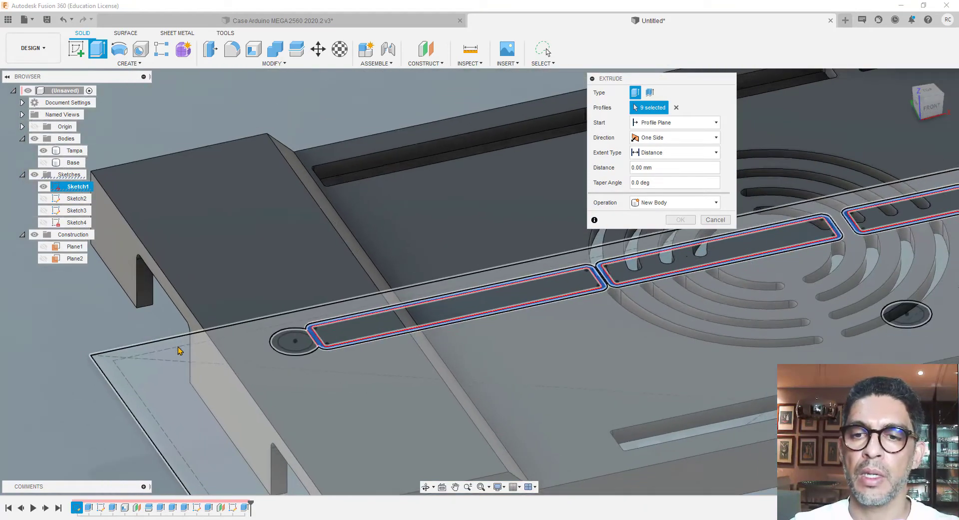
scroll(180, 350, "down", 3)
scroll(549, 348, "up", 2)
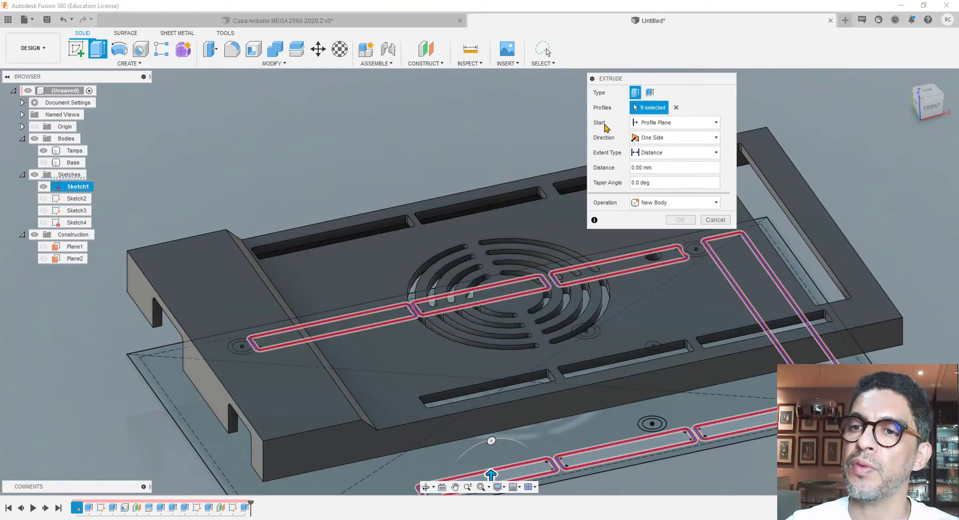
left_click(667, 124)
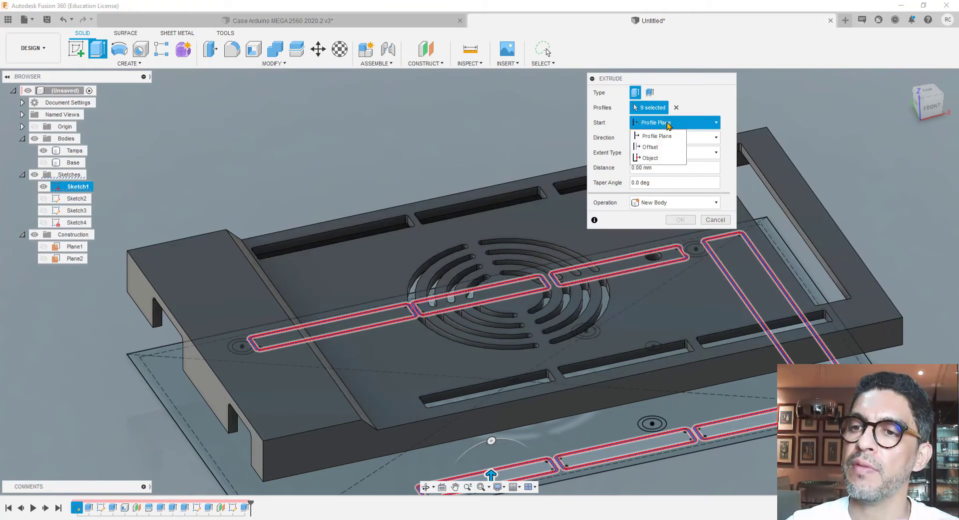
left_click(650, 158)
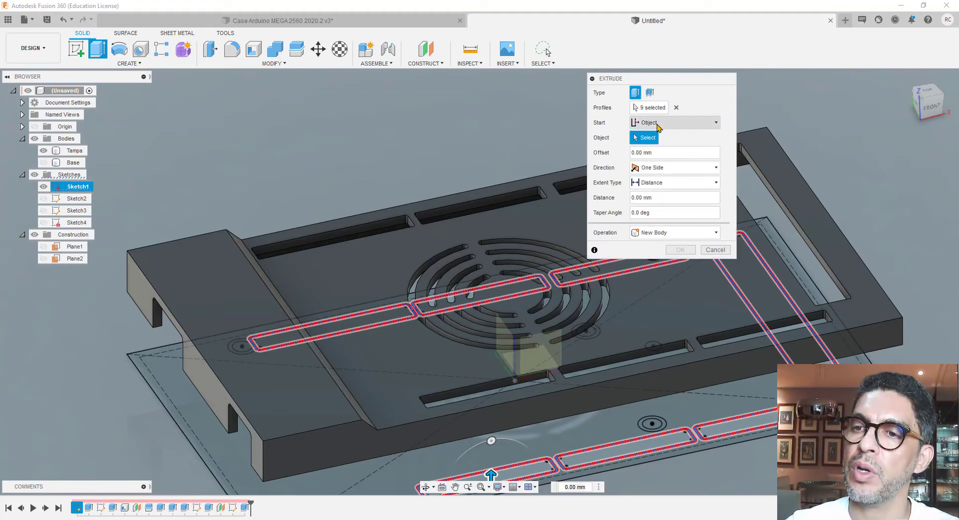
left_click(500, 272)
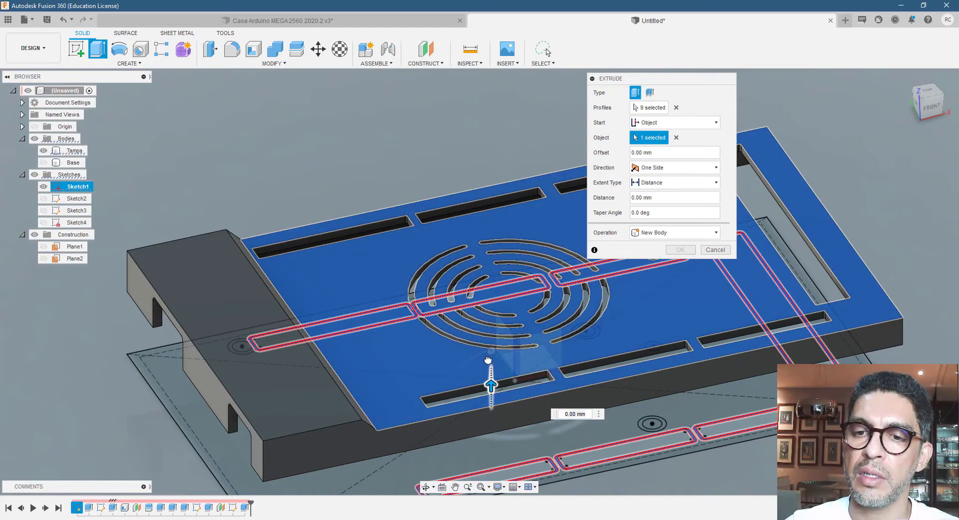
Extrude the slot borders 0.5 mm outward from the lid's face with the Join operation
left_click_drag(491, 386, 491, 364)
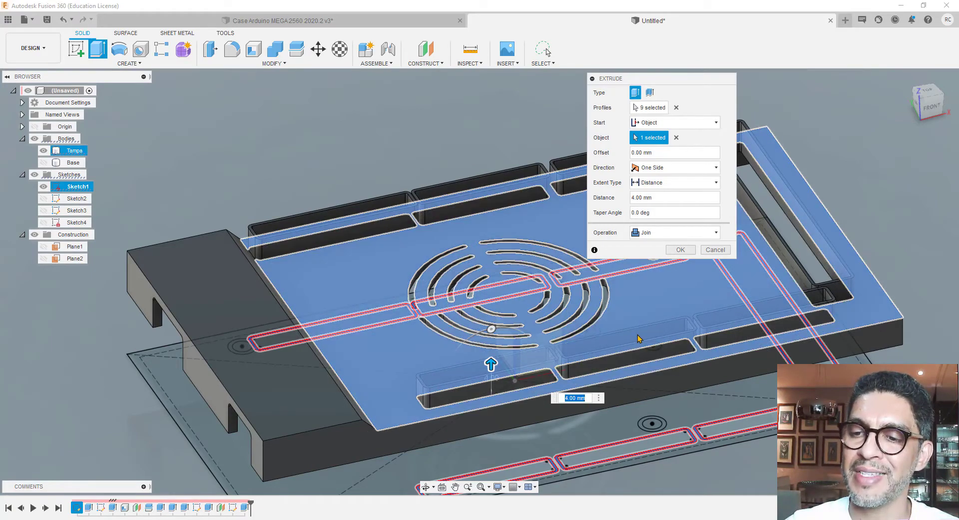
type("0")
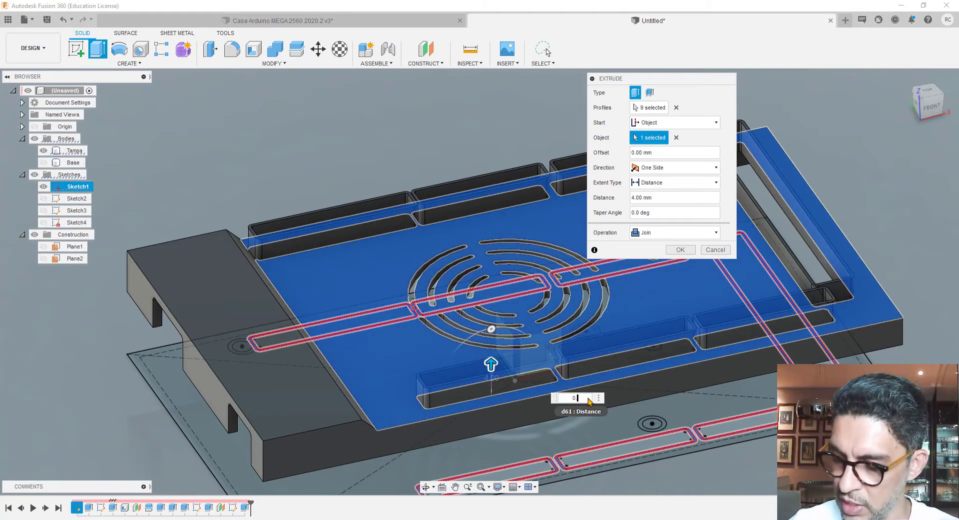
type(".5")
key("Return")
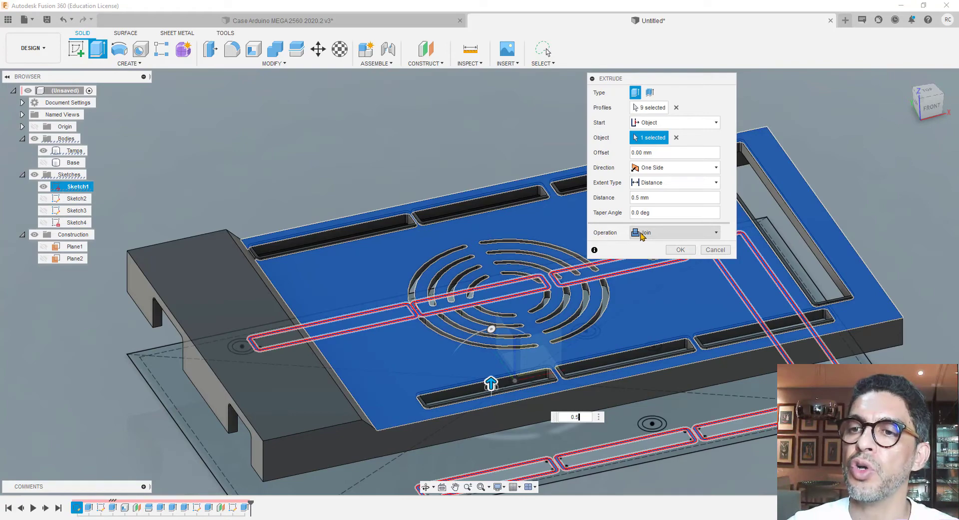
left_click(681, 249)
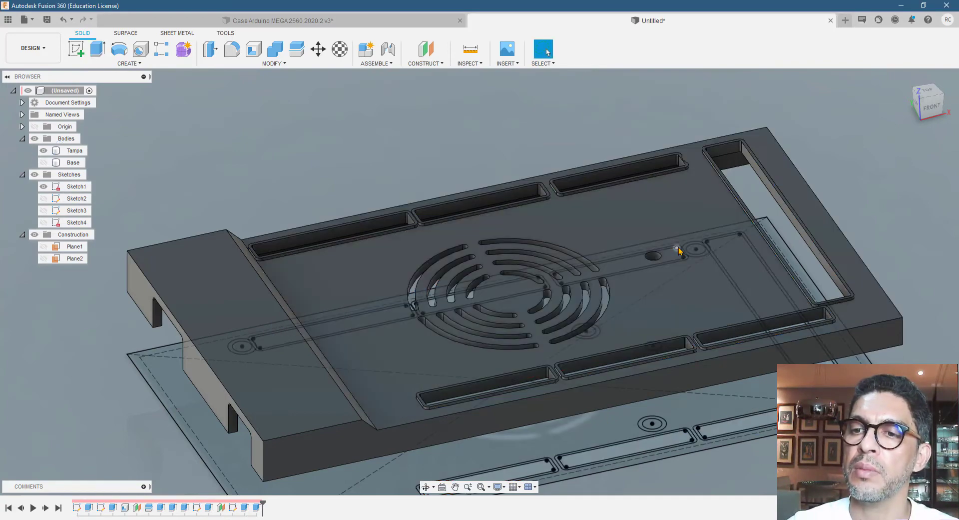
Examine the extruded borders around the lid's side slots and long end slot for missing pieces
scroll(632, 255, "down", 2)
left_click(799, 310)
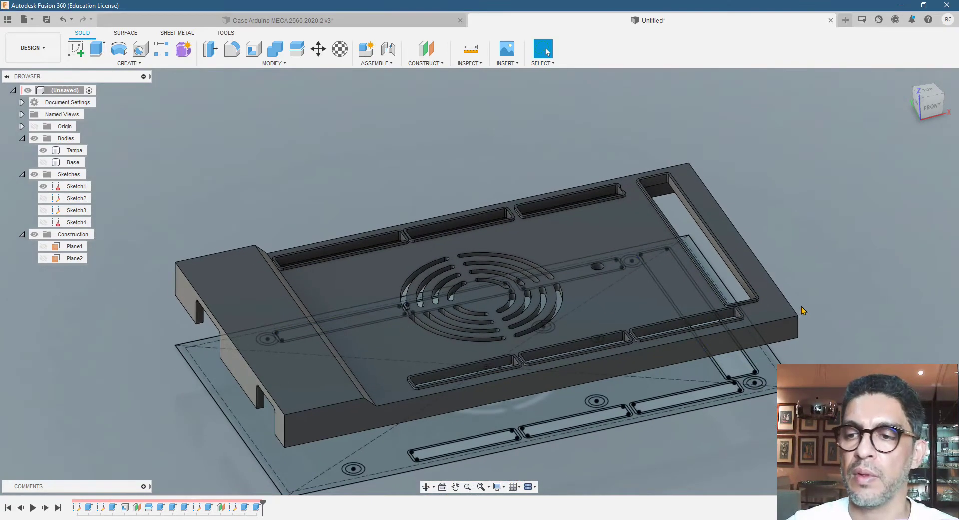
scroll(790, 326, "up", 8)
scroll(648, 332, "up", 1)
middle_click_drag(610, 334, 534, 301, "shift")
middle_click_drag(562, 386, 725, 332, "shift")
scroll(726, 332, "up", 6)
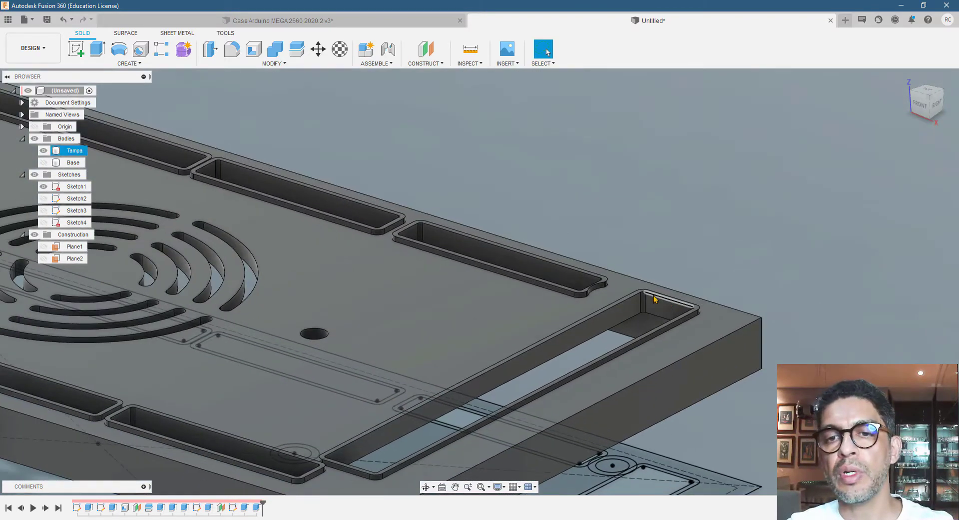
scroll(577, 299, "down", 8)
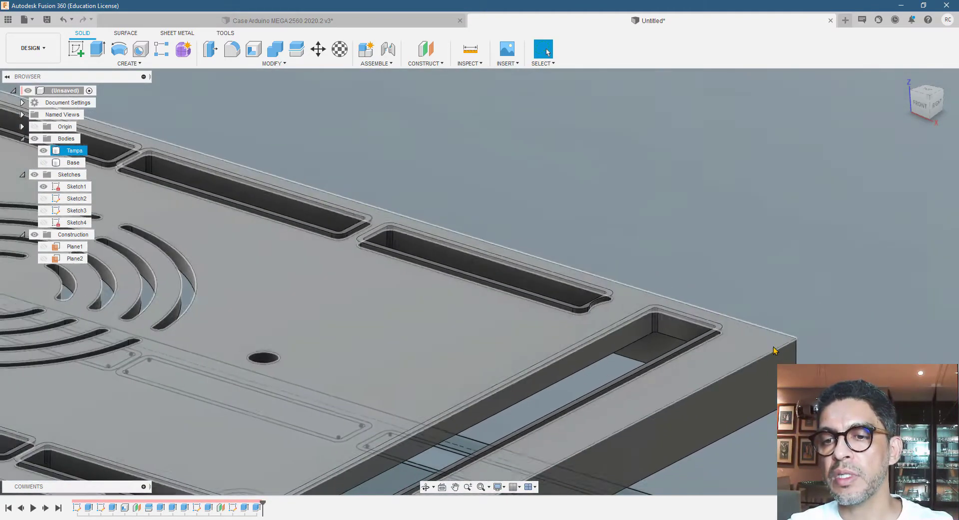
scroll(345, 286, "up", 6)
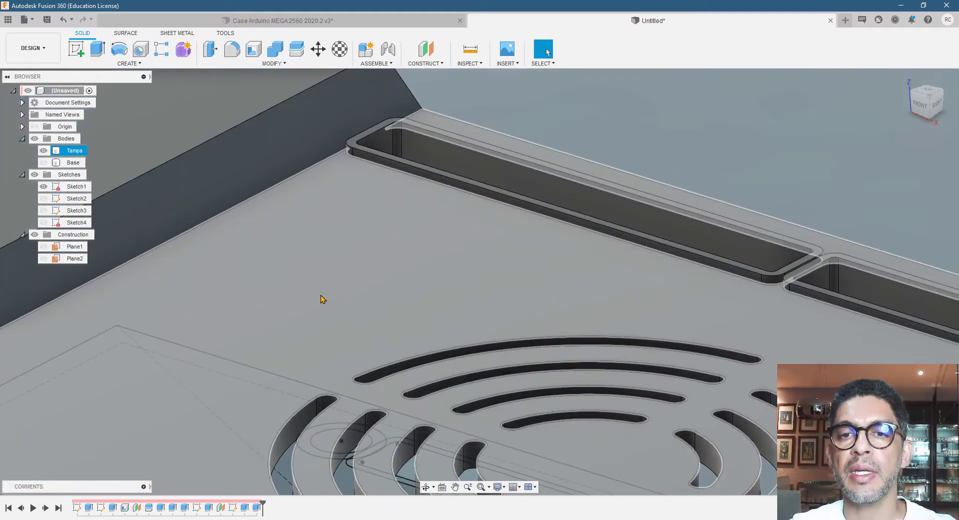
scroll(283, 240, "down", 6)
scroll(630, 334, "down", 1)
scroll(715, 336, "up", 4)
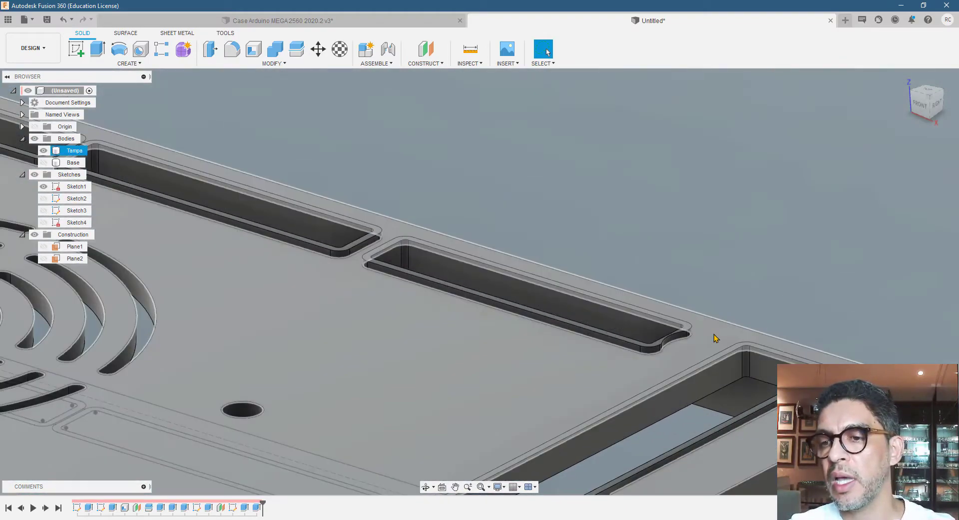
scroll(673, 336, "down", 3)
scroll(623, 335, "down", 2)
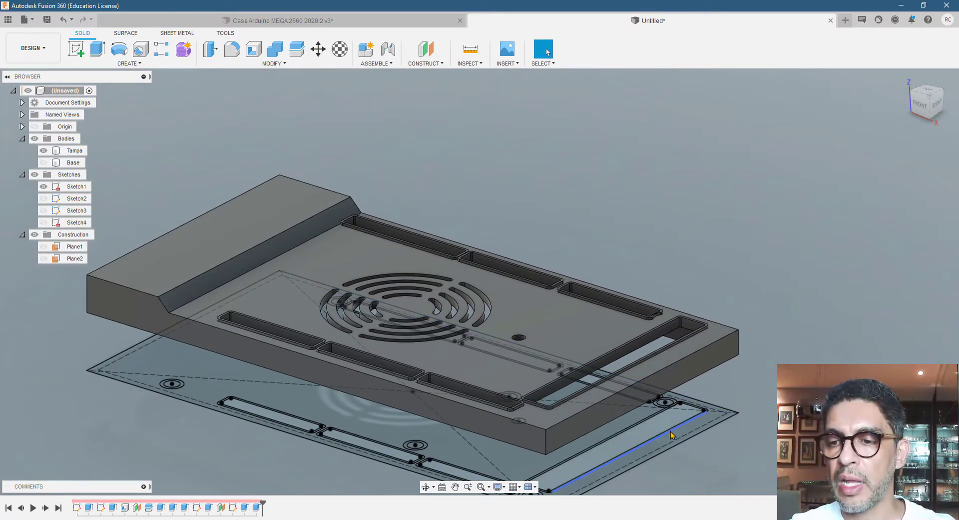
Edit the slot border extrusion to include the missing border fragment at the third upper-row slot, beside the mounting-hole circle
middle_click_drag(674, 434, 512, 438, "shift")
scroll(449, 339, "down", 3)
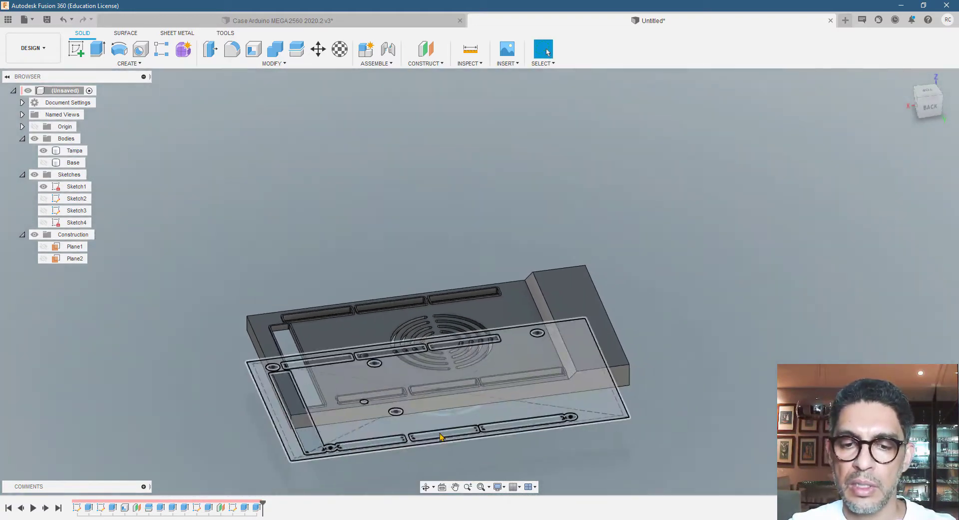
right_click(257, 507)
left_click(285, 407)
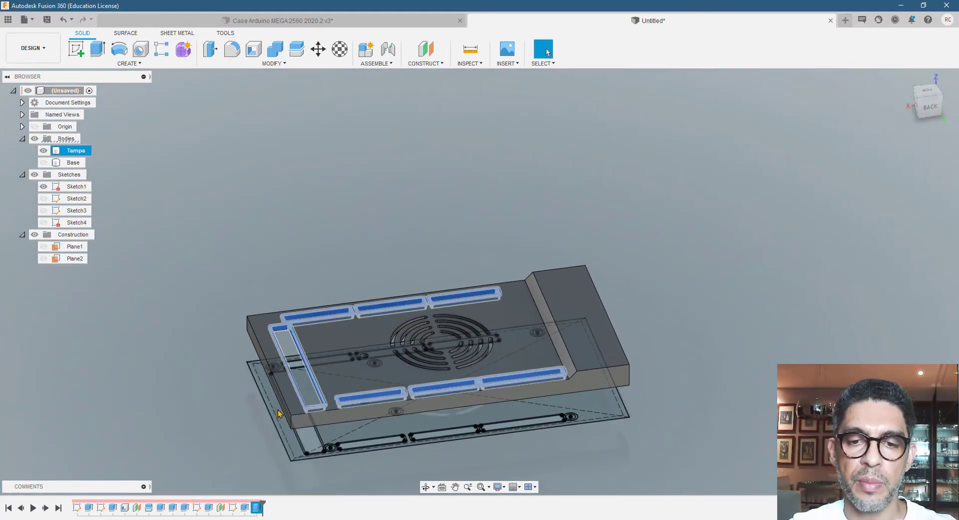
scroll(329, 460, "up", 10)
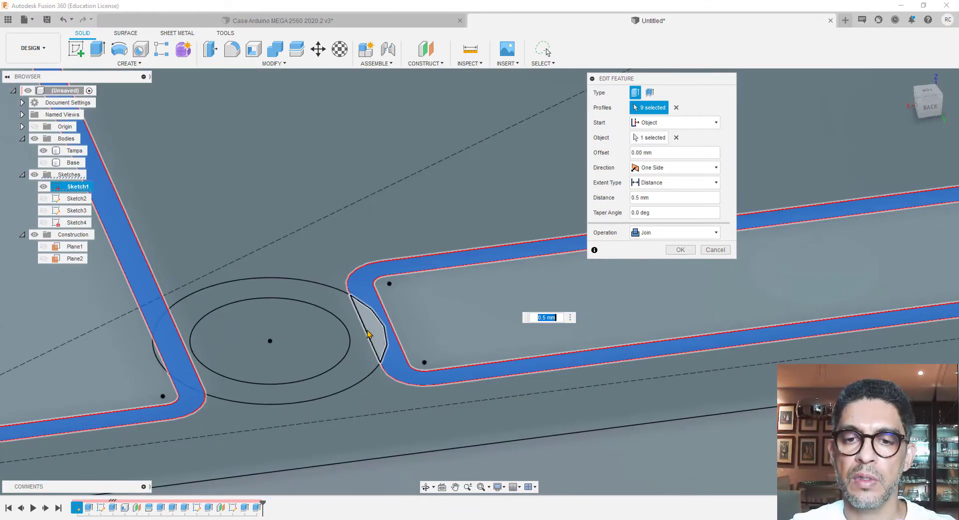
left_click(368, 334)
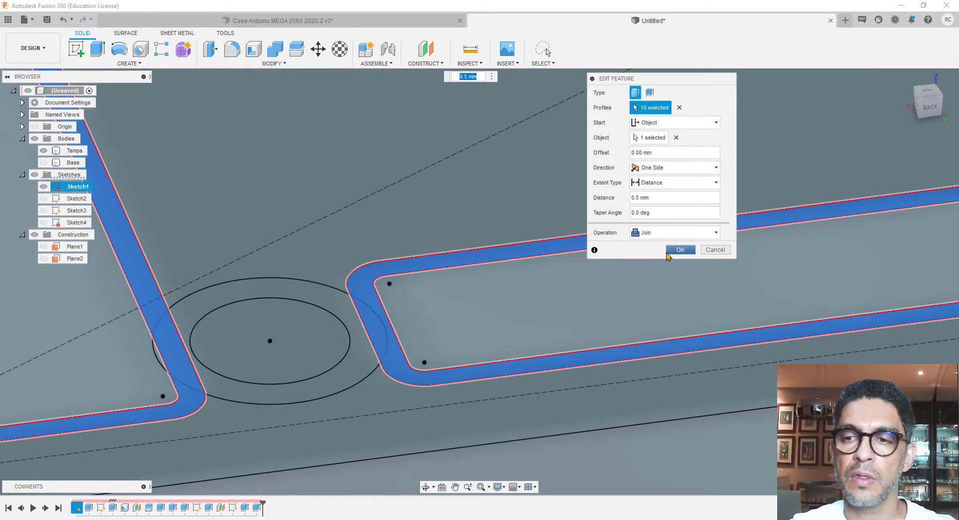
left_click(679, 249)
scroll(413, 417, "down", 10)
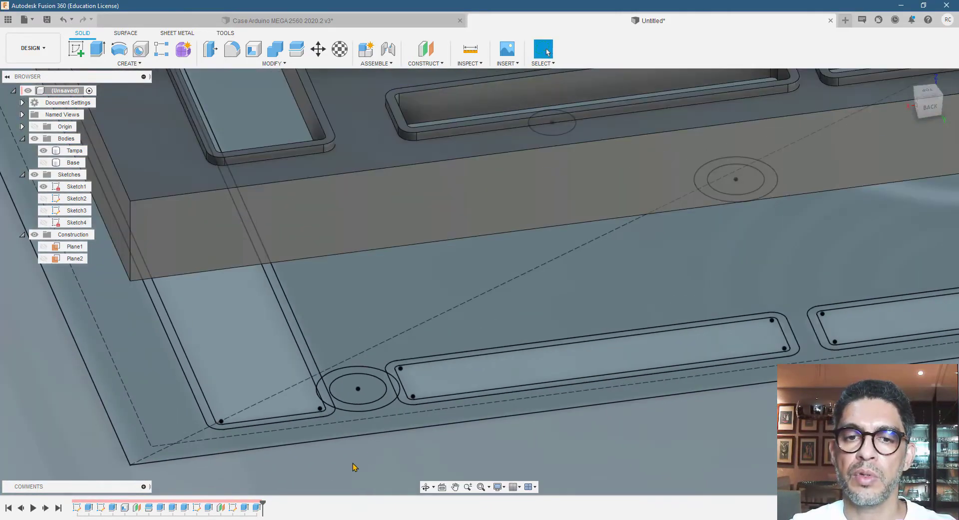
scroll(412, 398, "down", 1)
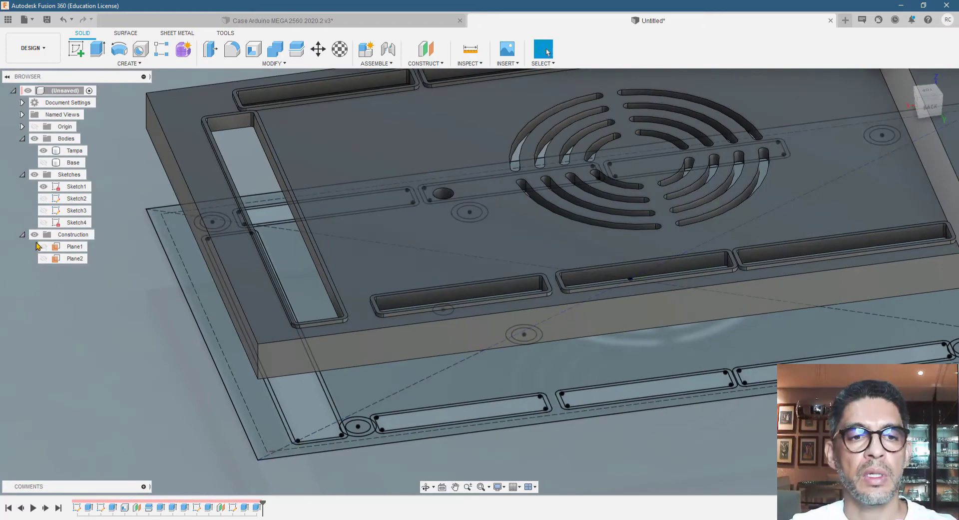
Hide Sketch1 and inspect the raised slot borders along the lid's long side
left_click(43, 186)
scroll(560, 372, "up", 3)
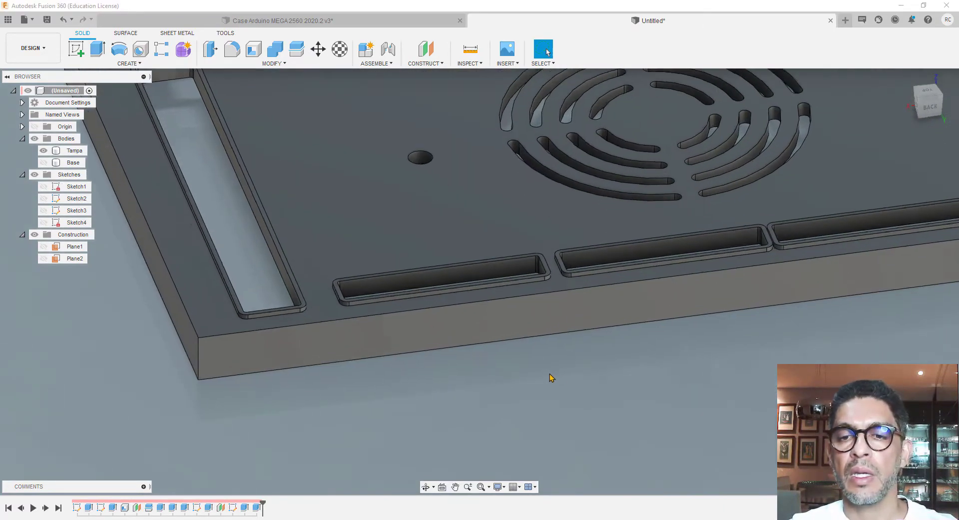
scroll(551, 377, "down", 4)
left_click(288, 200)
middle_click_drag(288, 200, 436, 188, "shift")
scroll(437, 195, "up", 3)
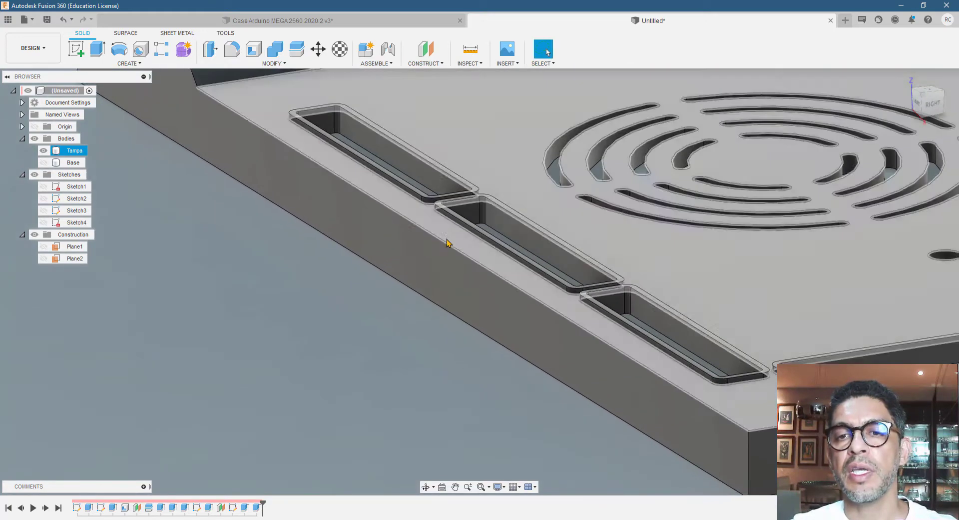
scroll(455, 239, "down", 1)
scroll(543, 185, "up", 2)
scroll(750, 362, "down", 3)
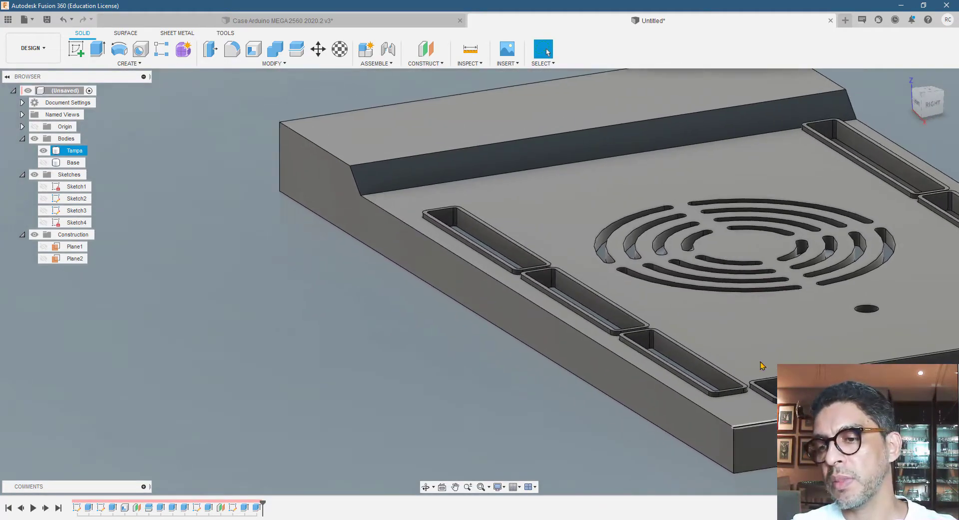
Examine the finished borders around all lid slots from the lid's corner and from the connector end
scroll(761, 365, "down", 3)
scroll(584, 356, "up", 3)
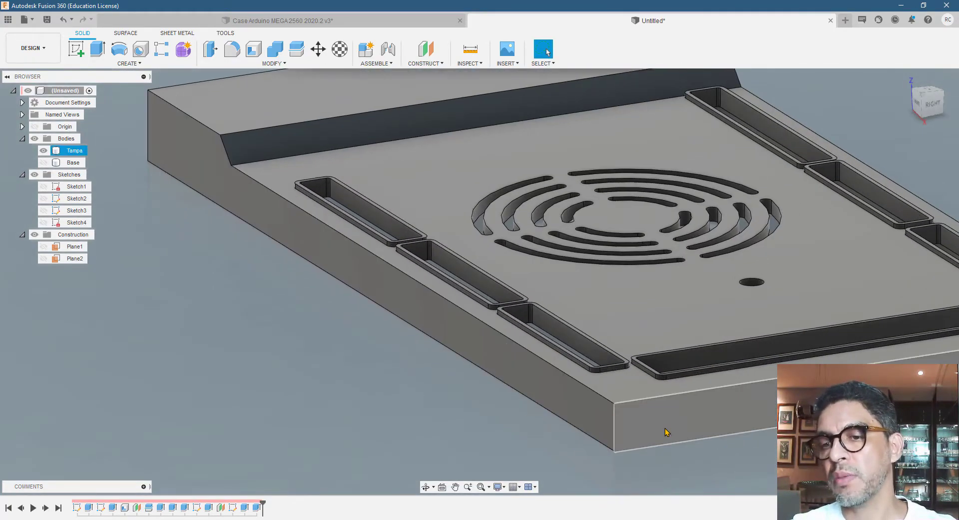
scroll(674, 427, "up", 3)
middle_click_drag(699, 356, 698, 400, "shift")
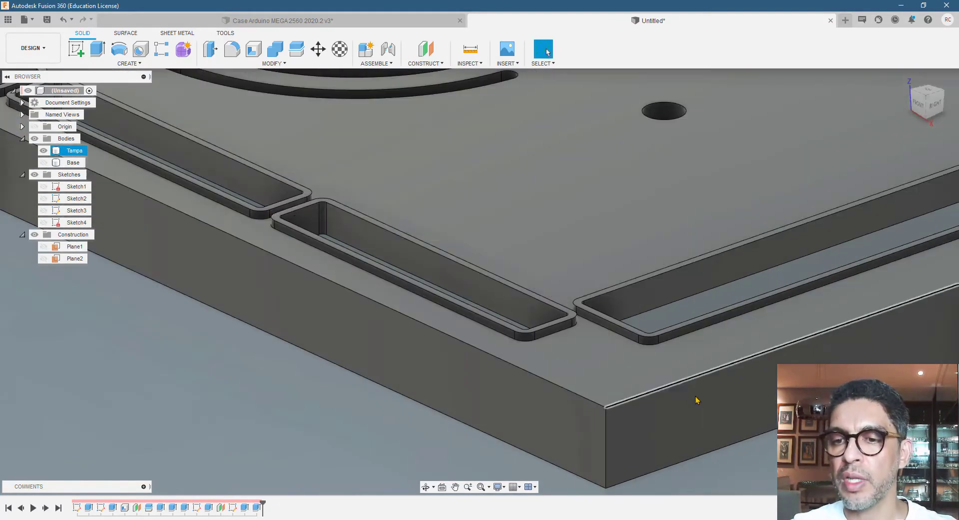
scroll(697, 400, "down", 5)
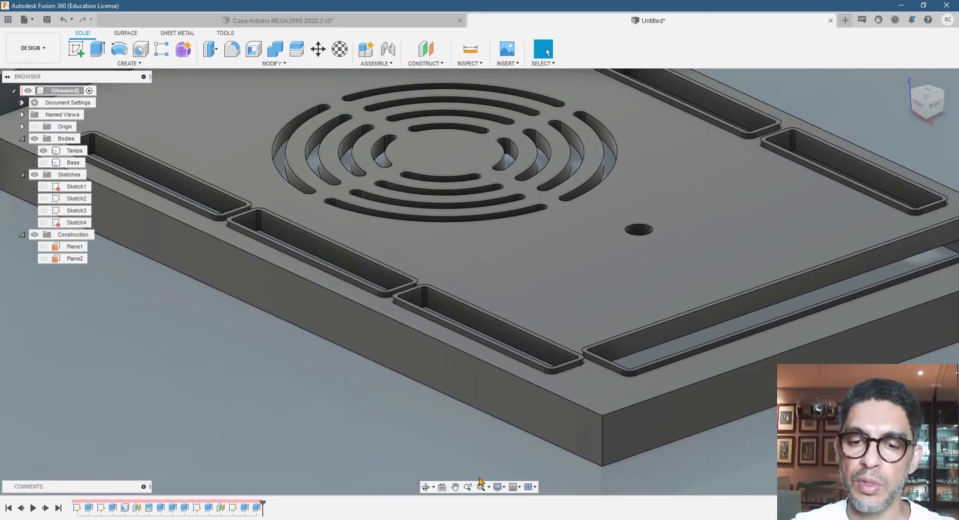
left_click(480, 485)
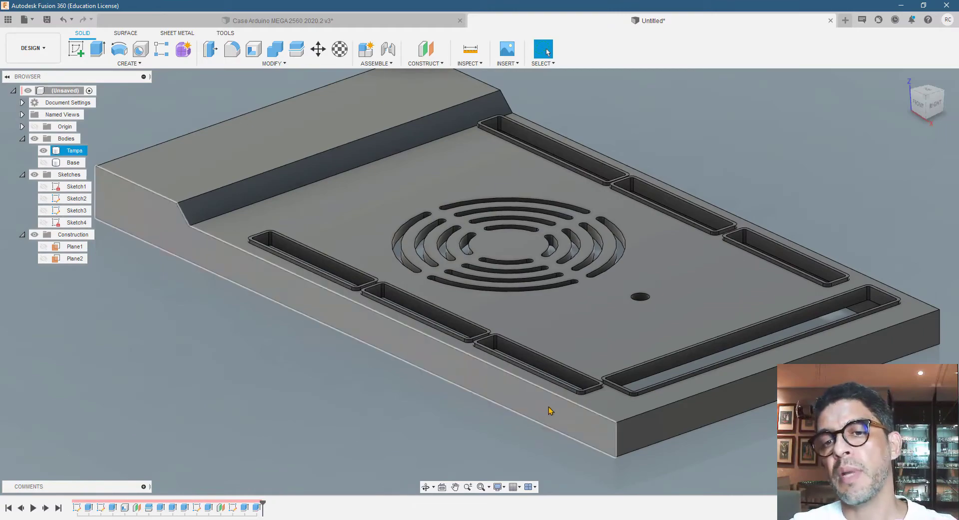
middle_click_drag(550, 409, 573, 403, "shift")
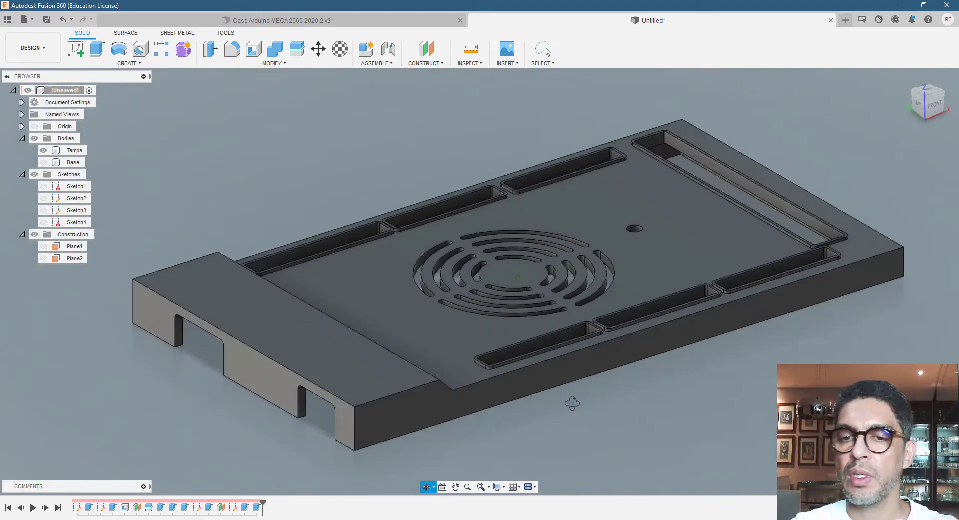
left_click(547, 52)
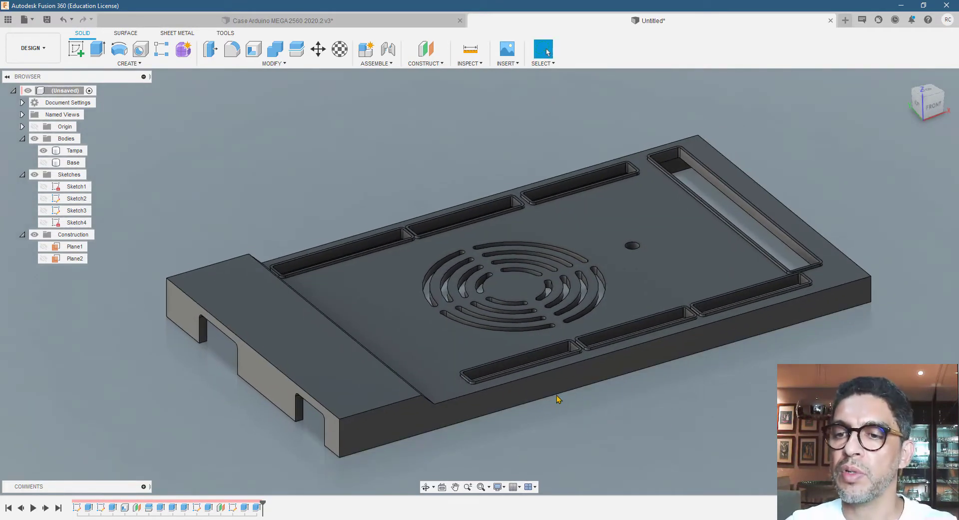
scroll(468, 420, "down", 2)
scroll(435, 419, "up", 3)
scroll(322, 401, "down", 2)
scroll(457, 460, "up", 2)
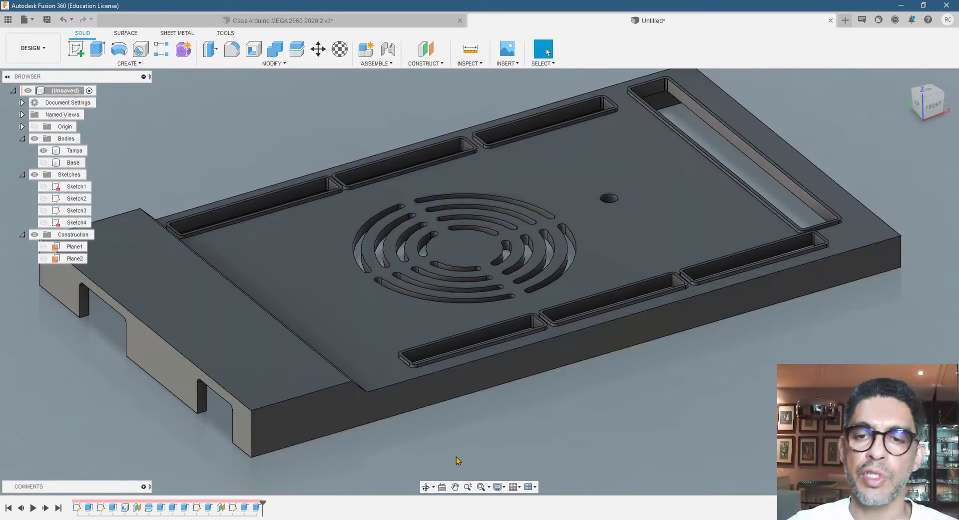
Show the Base body beneath the lid and view the complete case
left_click(43, 162)
scroll(433, 362, "down", 2)
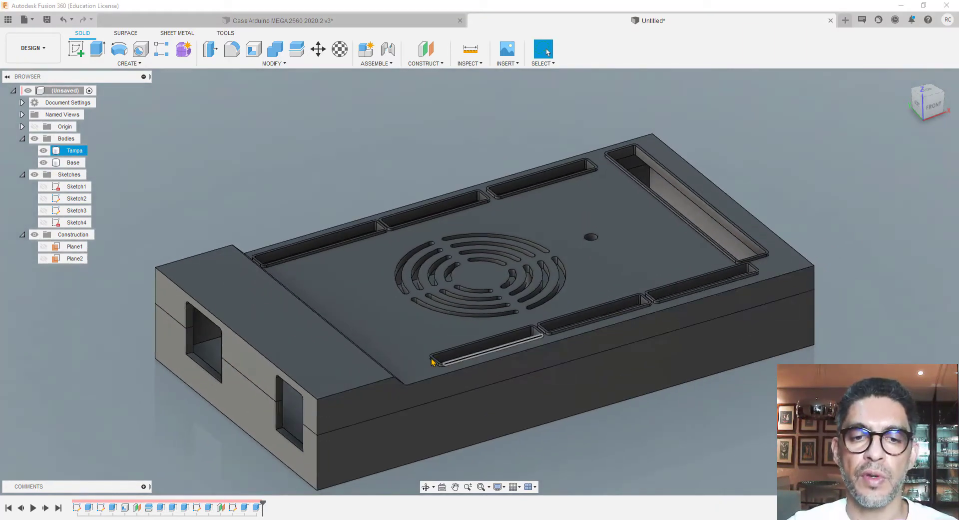
scroll(484, 398, "down", 3)
scroll(448, 426, "up", 3)
scroll(356, 434, "down", 2)
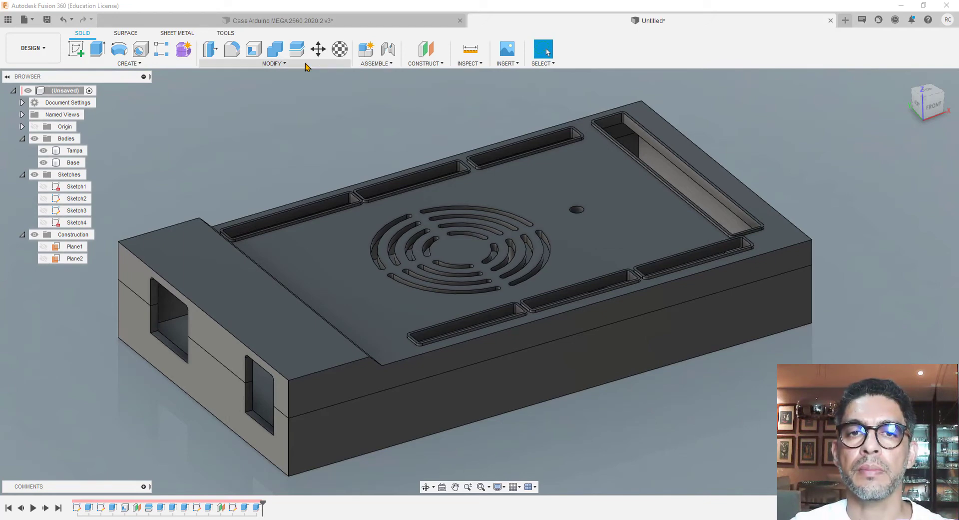
Switch to the script in Google Docs and highlight item 11 in the same yellow-orange as the completed items
key("alt+Tab")
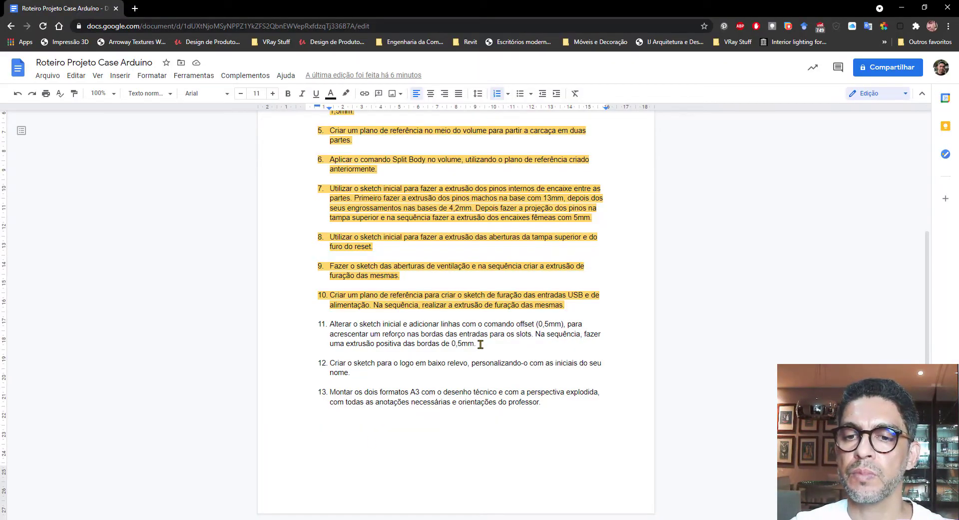
left_click_drag(483, 344, 322, 324)
left_click(347, 94)
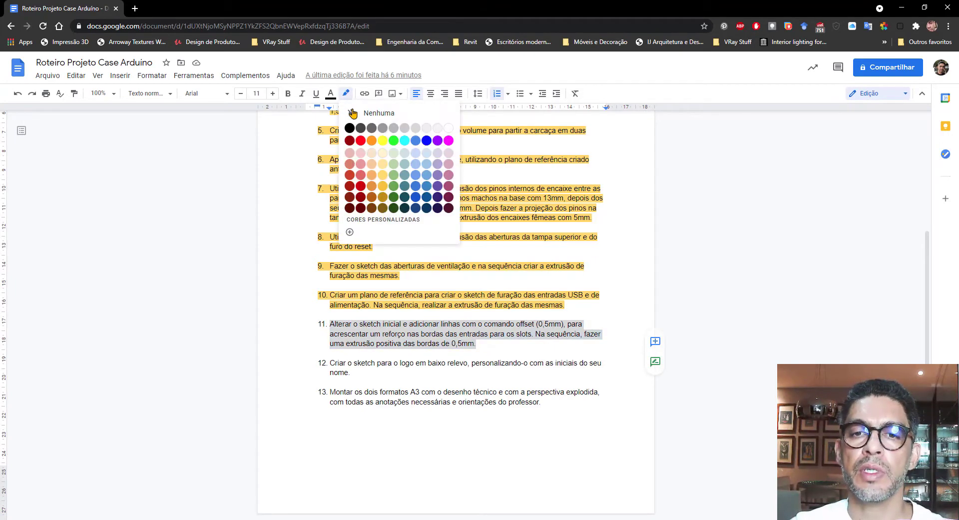
left_click(383, 175)
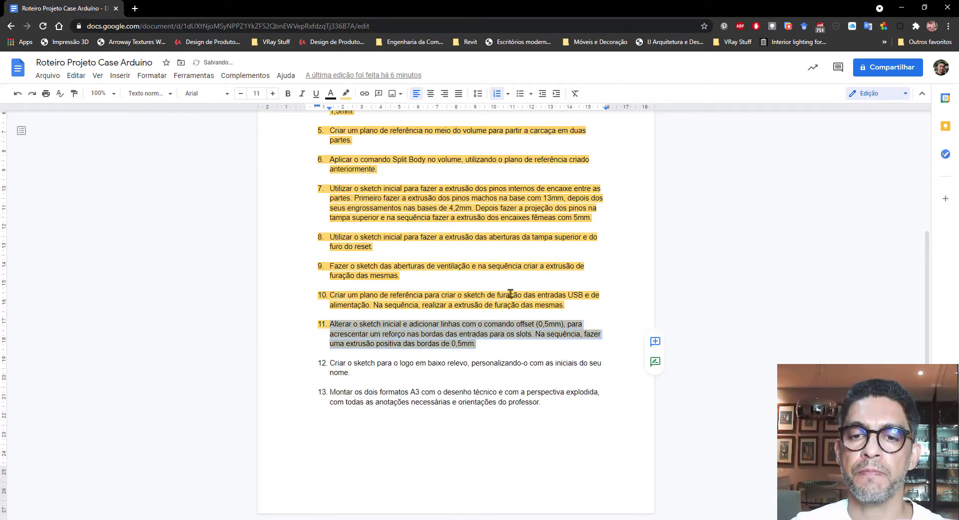
left_click(515, 351)
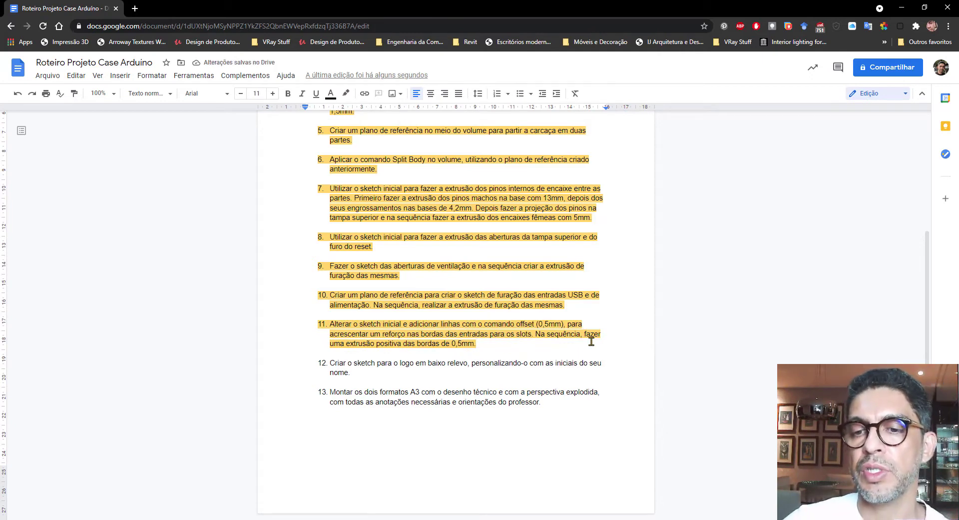
scroll(547, 347, "up", 1)
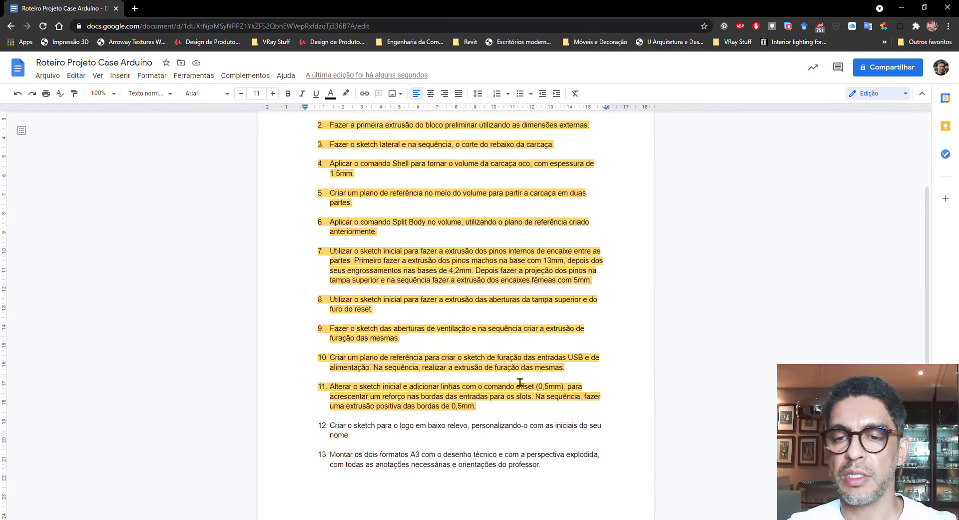
scroll(520, 382, "down", 1)
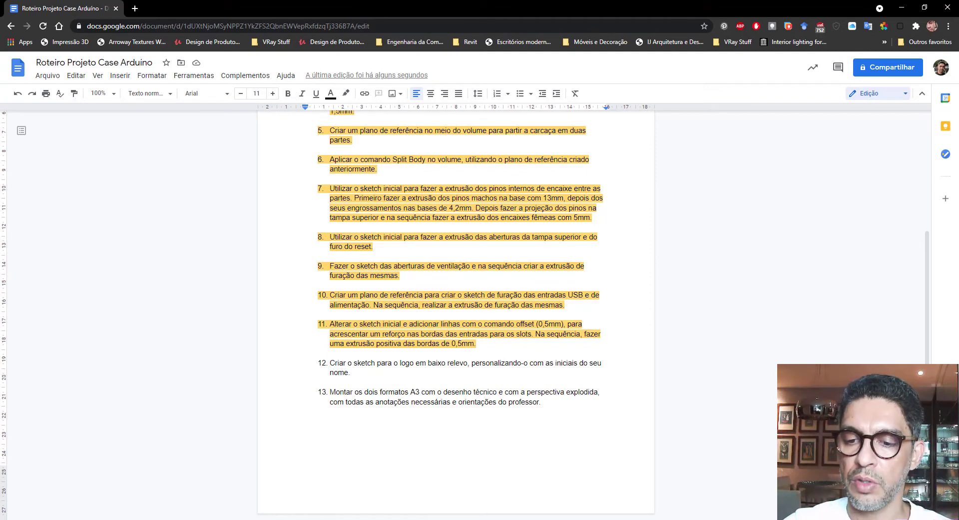
Switch to Foxit Reader and bring up the logo in the dimension drawing for the ventilation opening and logo sketch
key("alt+Tab")
scroll(393, 291, "down", 1)
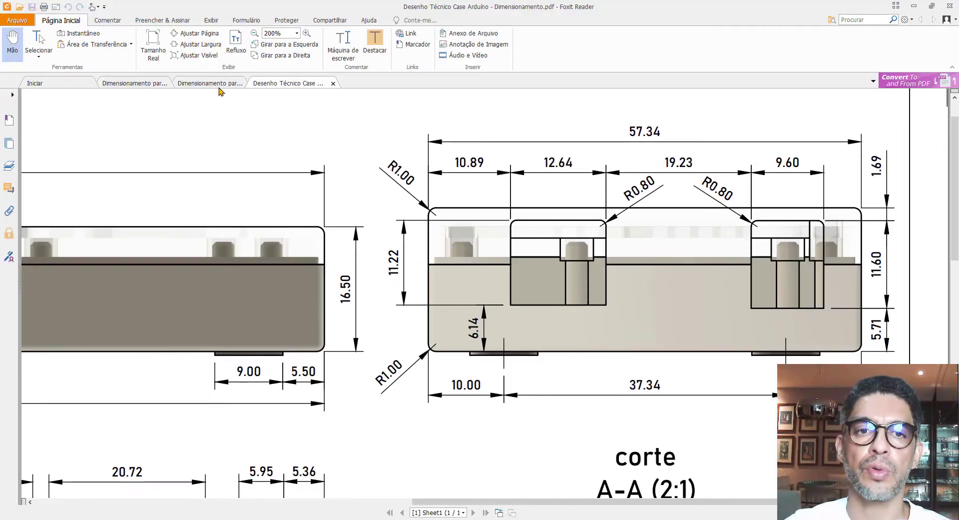
left_click(220, 85)
scroll(365, 234, "down", 3)
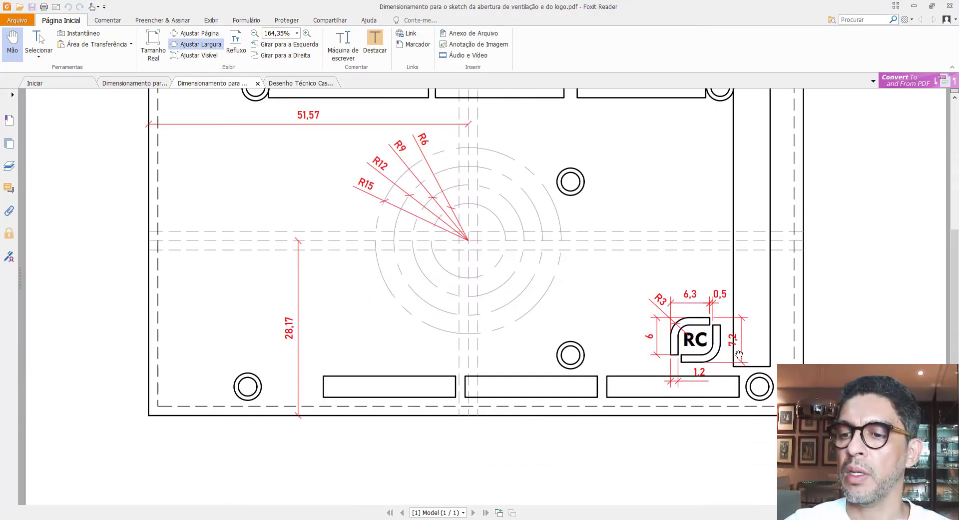
scroll(739, 354, "down", 1)
scroll(783, 344, "up", 2)
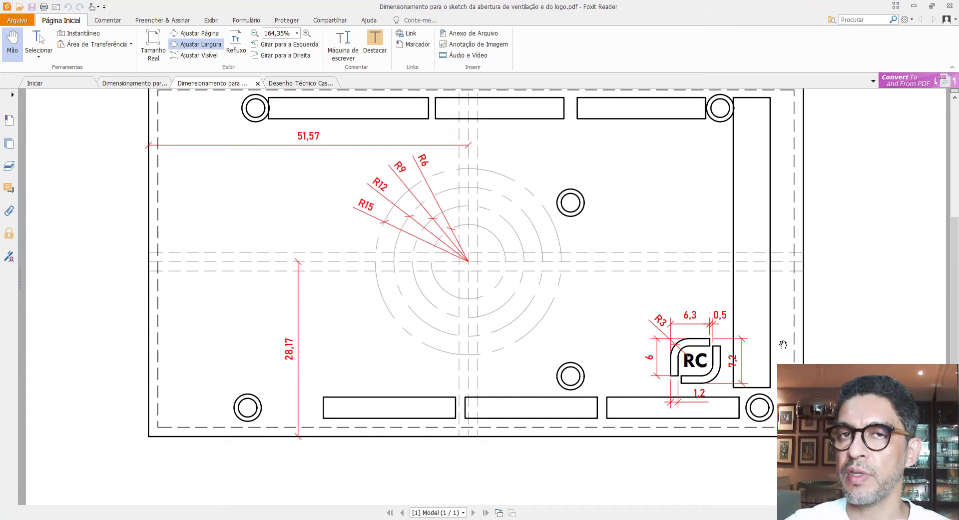
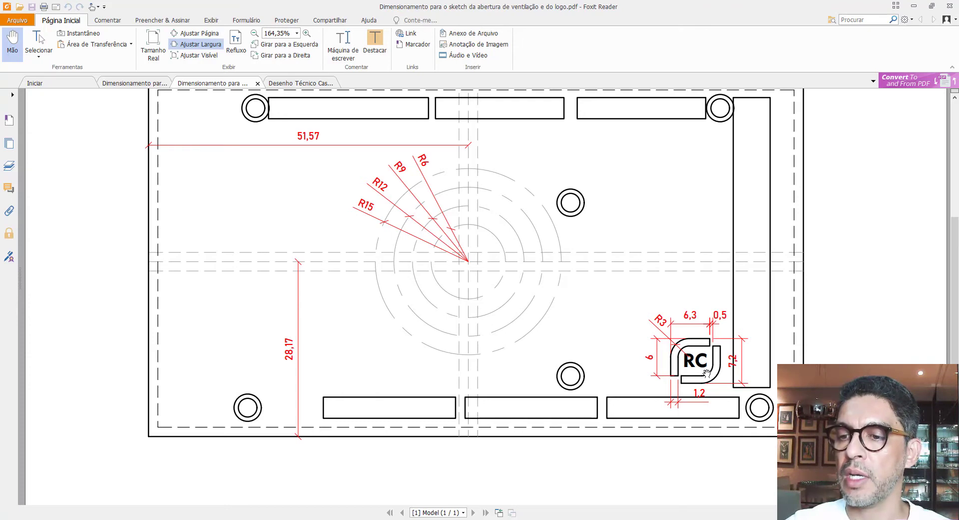
Examine the RC logo's dimensions up close, beside the lid's long end slot
scroll(706, 372, "down", 1)
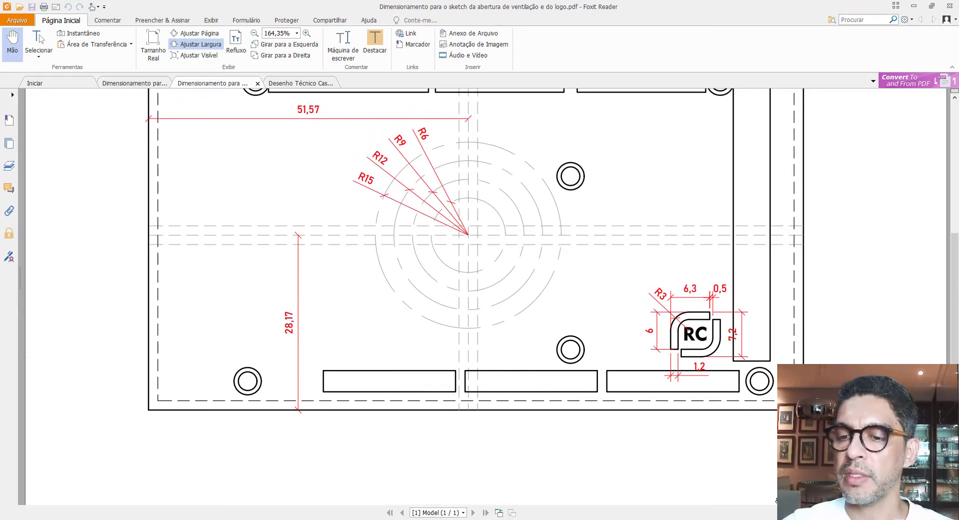
scroll(739, 376, "up", 5, "ctrl")
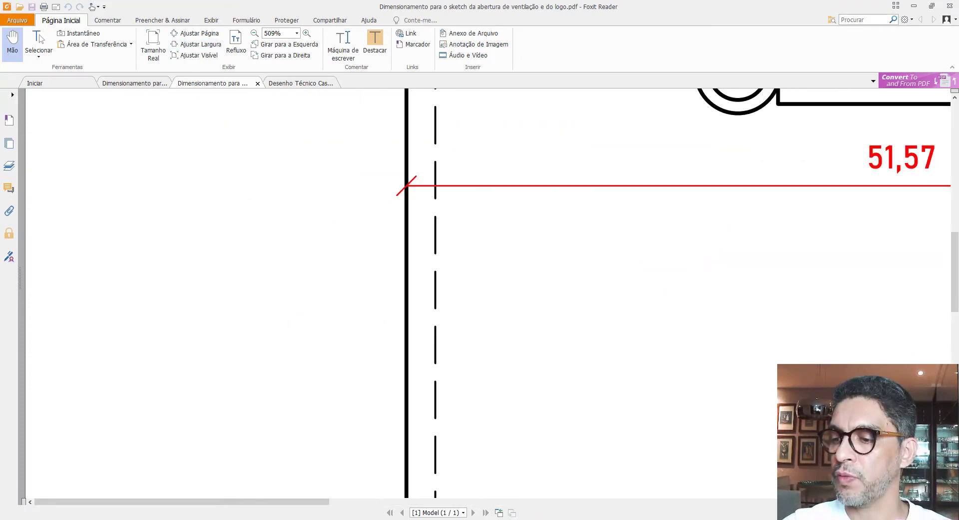
left_click_drag(738, 377, 223, 219)
left_click_drag(768, 388, 329, 260)
left_click_drag(667, 353, 228, 216)
left_click_drag(736, 387, 500, 223)
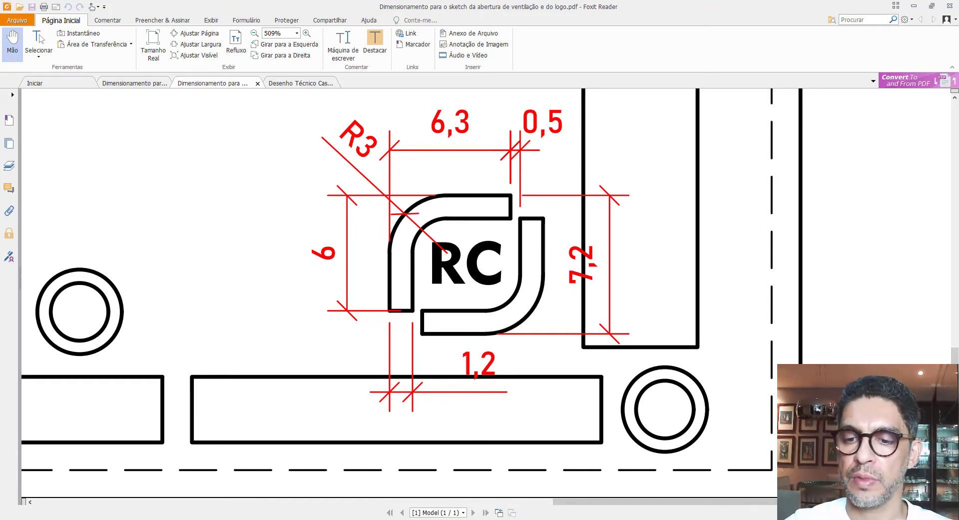
Switch to AutoCAD, open the recent drawing Dimensionamento Case Arduino MEGA and view its RC logo up close
key("alt+Tab")
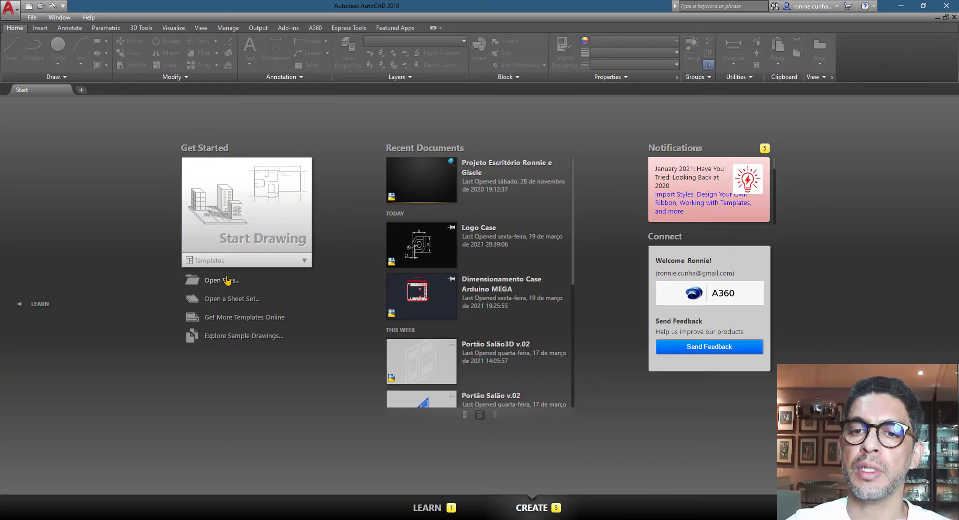
left_click(421, 291)
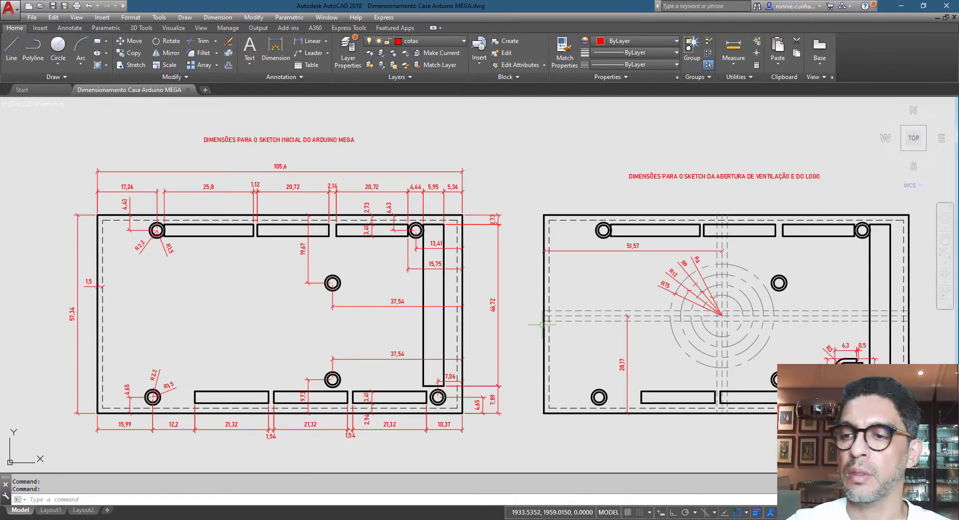
scroll(510, 297, "down", 6)
scroll(615, 319, "up", 6)
scroll(596, 327, "up", 6)
scroll(557, 314, "down", 2)
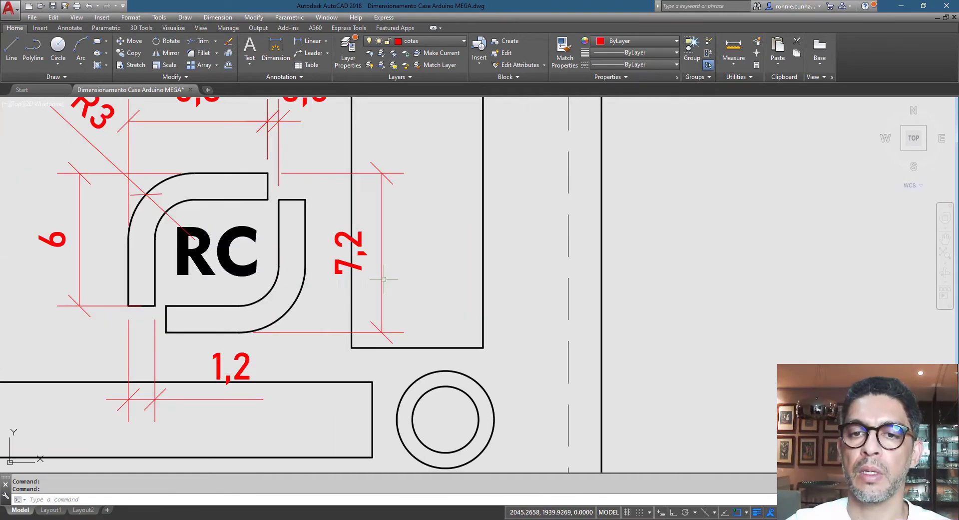
scroll(467, 283, "down", 2)
scroll(354, 242, "up", 1)
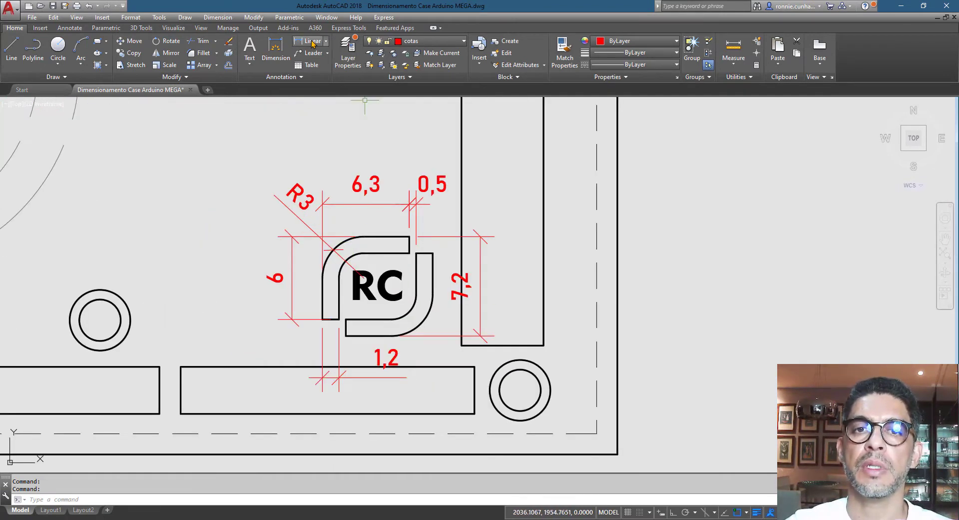
Add a horizontal linear dimension across the logo's full outer width, above its existing dimensions
left_click(309, 41)
left_click(322, 277)
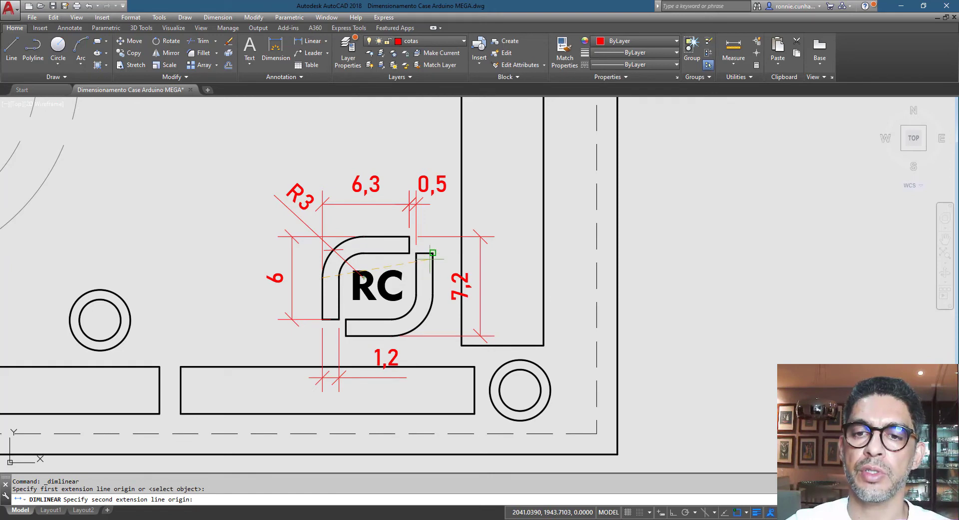
left_click(433, 253)
left_click(404, 153)
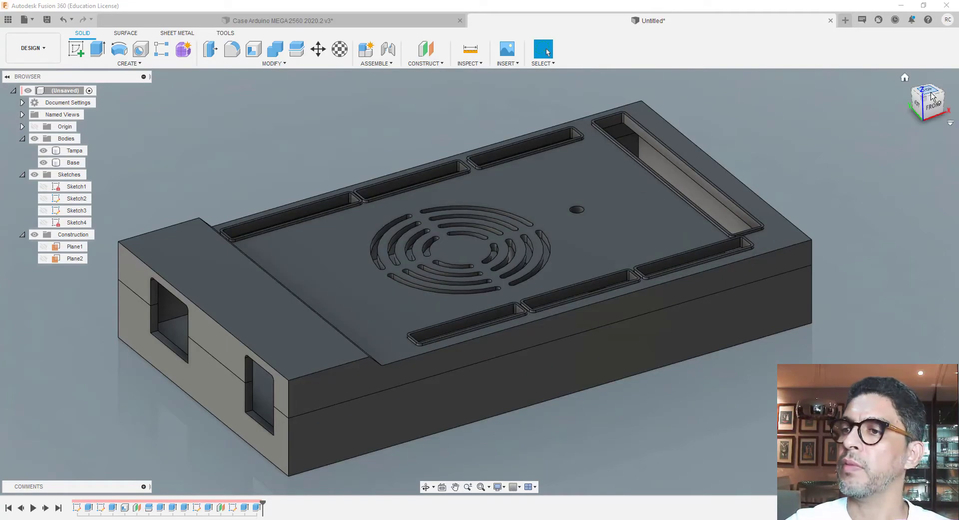
Start a new sketch on the lid's recessed top face, beside the ventilation opening
left_click(933, 95)
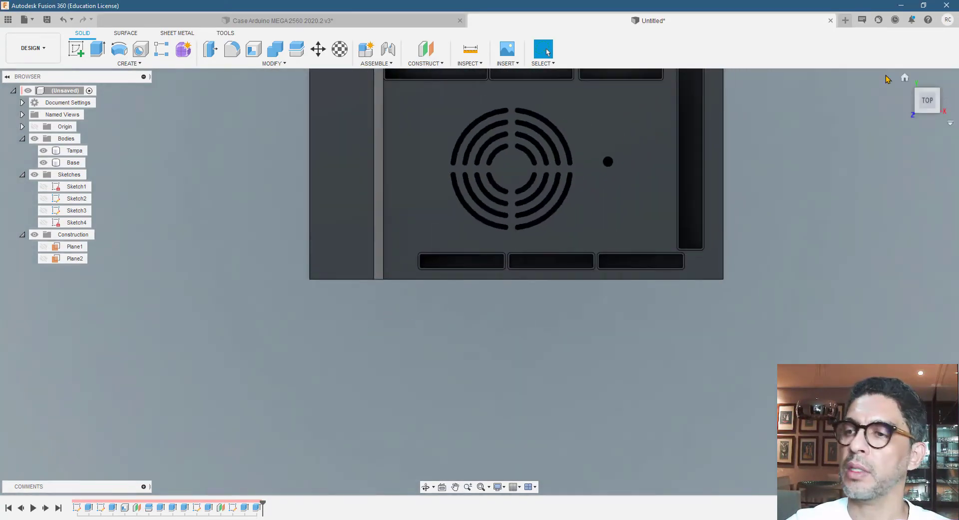
left_click(905, 77)
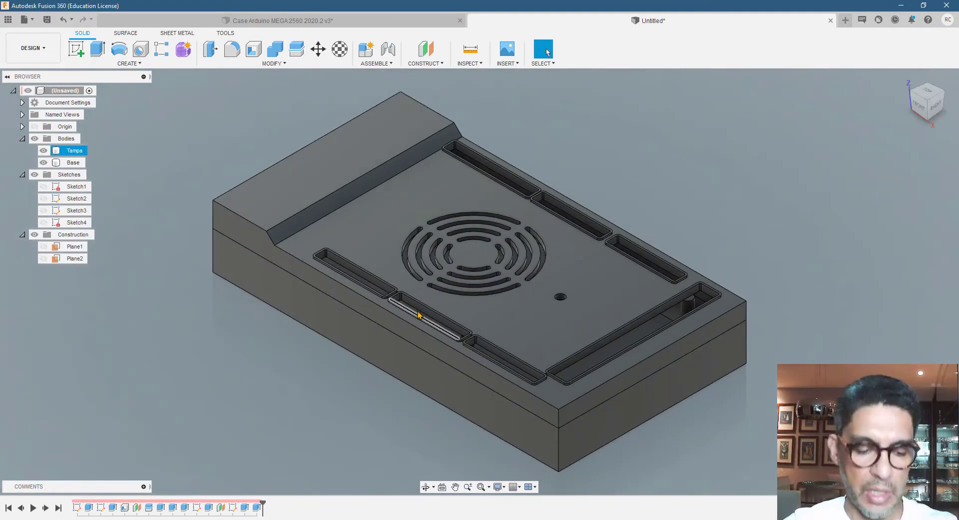
middle_click_drag(507, 338, 584, 324, "shift")
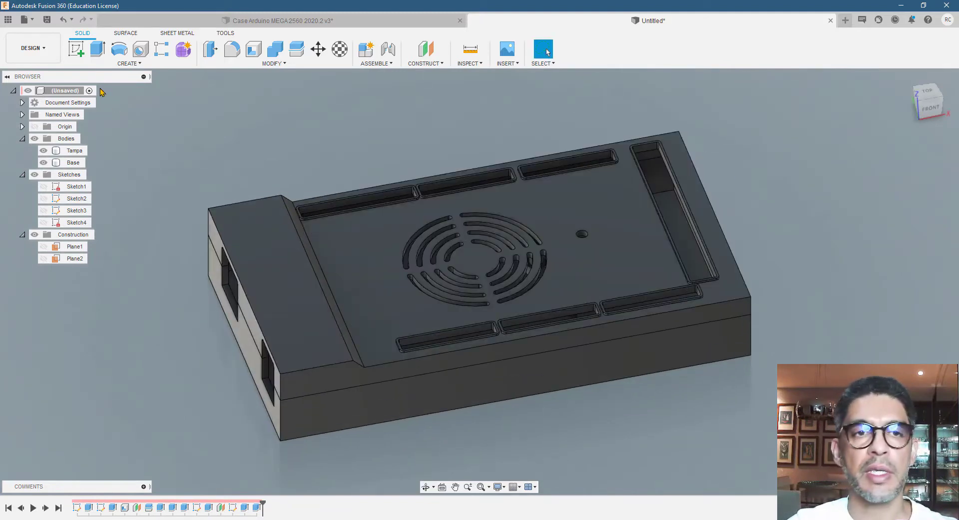
left_click(75, 48)
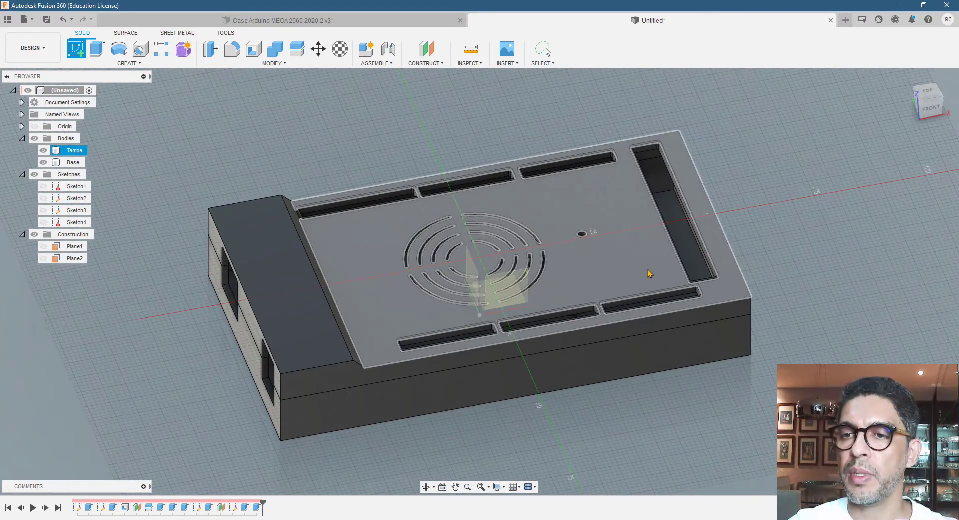
left_click(648, 274)
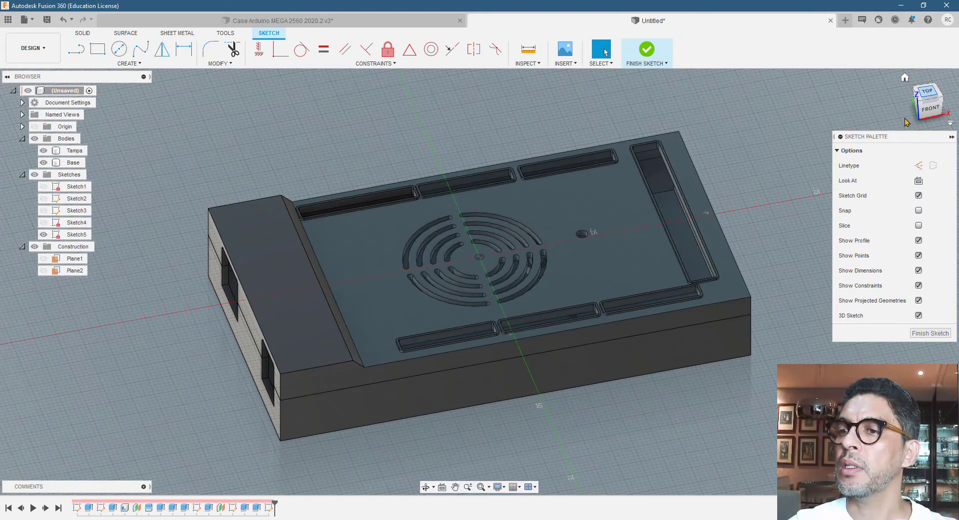
Sketch a two-point rectangle about 8.6 by 7 mm on the lid, near the corner between the end slot and side slots
scroll(790, 420, "up", 3)
scroll(610, 352, "down", 1)
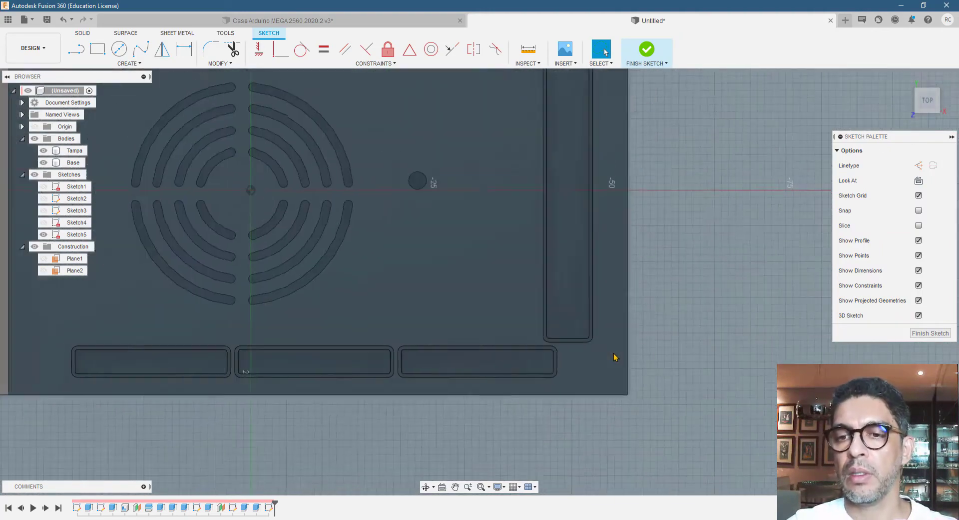
scroll(479, 294, "up", 1)
key("r")
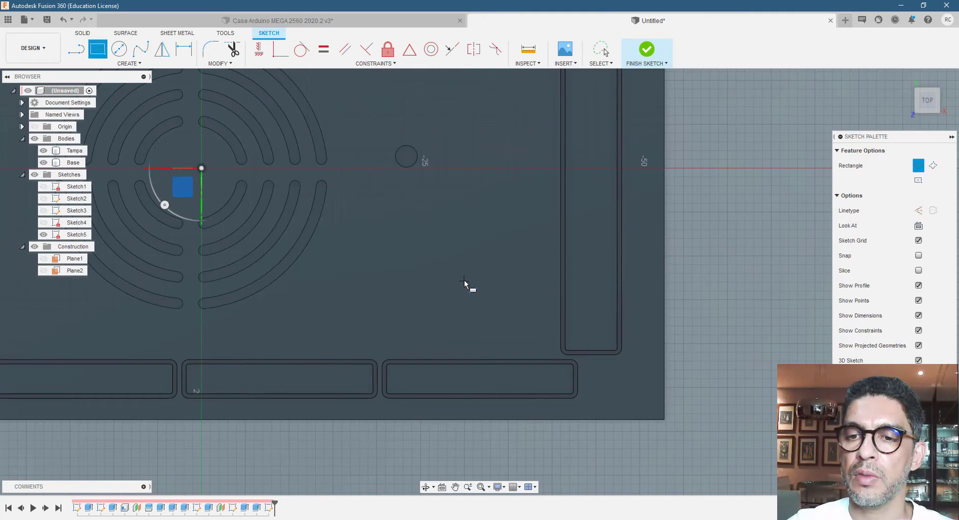
left_click(463, 279)
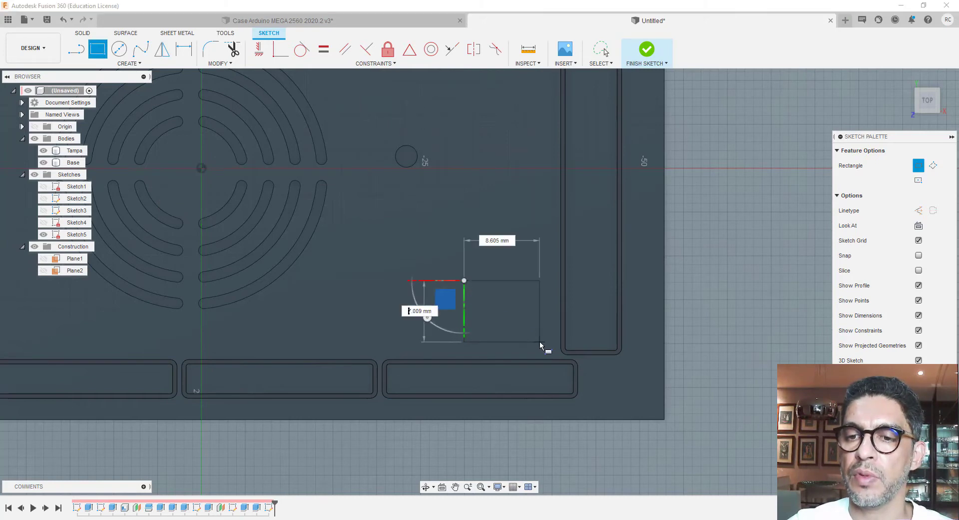
left_click(540, 342)
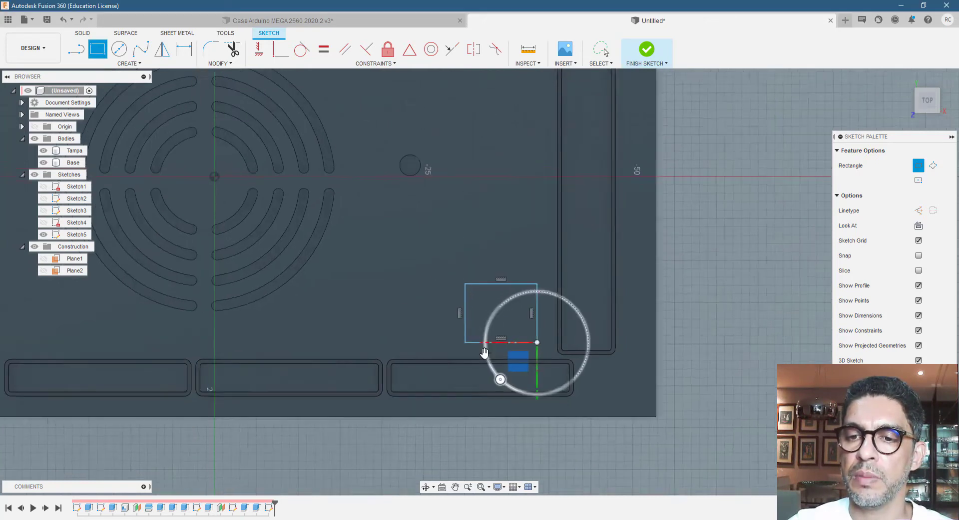
scroll(495, 350, "up", 2)
key("Escape")
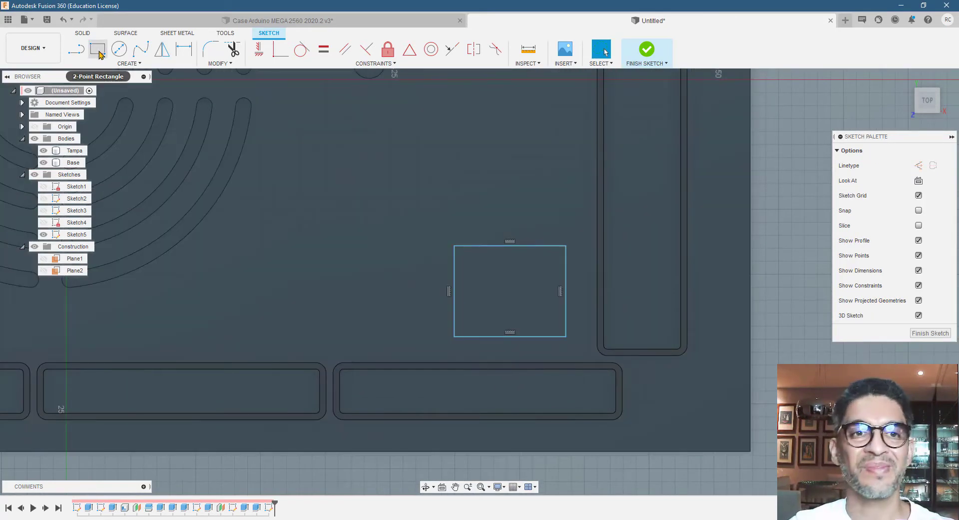
Dimension the logo rectangle's width as 8 mm between its two vertical edges
left_click(183, 49)
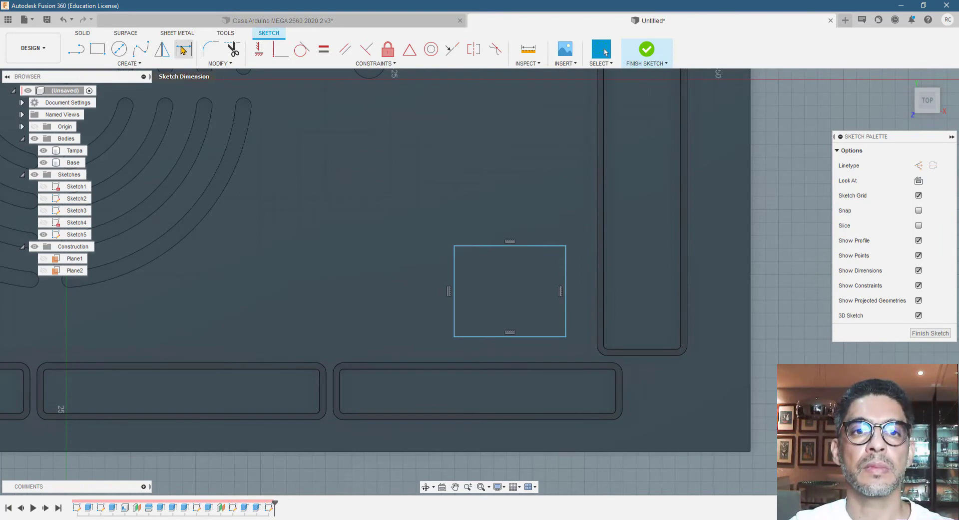
left_click(449, 287)
left_click(565, 280)
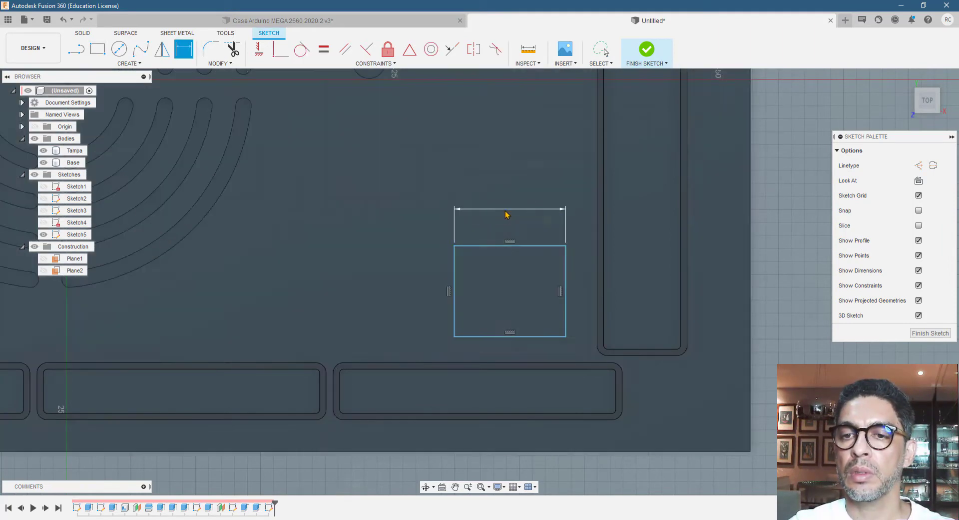
left_click(505, 214)
type("8")
key("Return")
Dimension the logo rectangle's height as 7.2 mm between its two horizontal edges
left_click(487, 248)
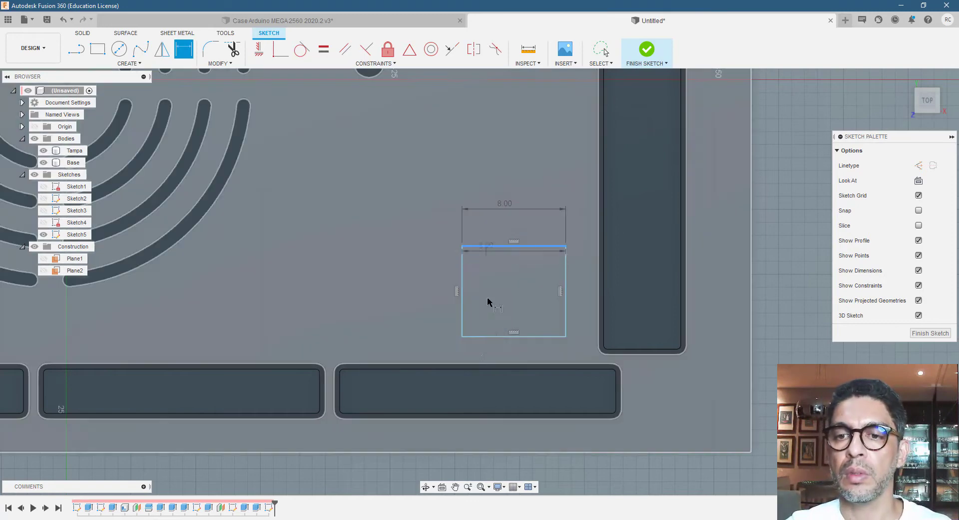
left_click(487, 337)
left_click(424, 313)
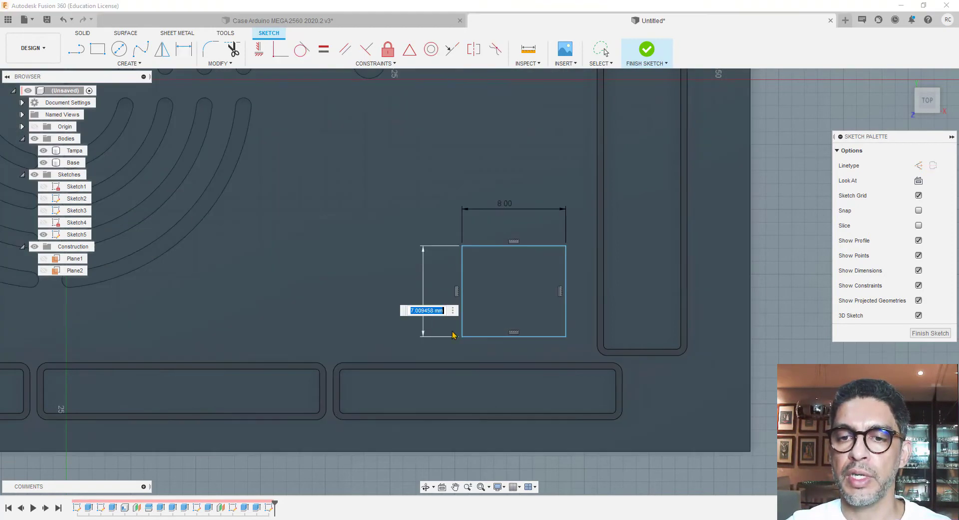
type("7.2")
key("Return")
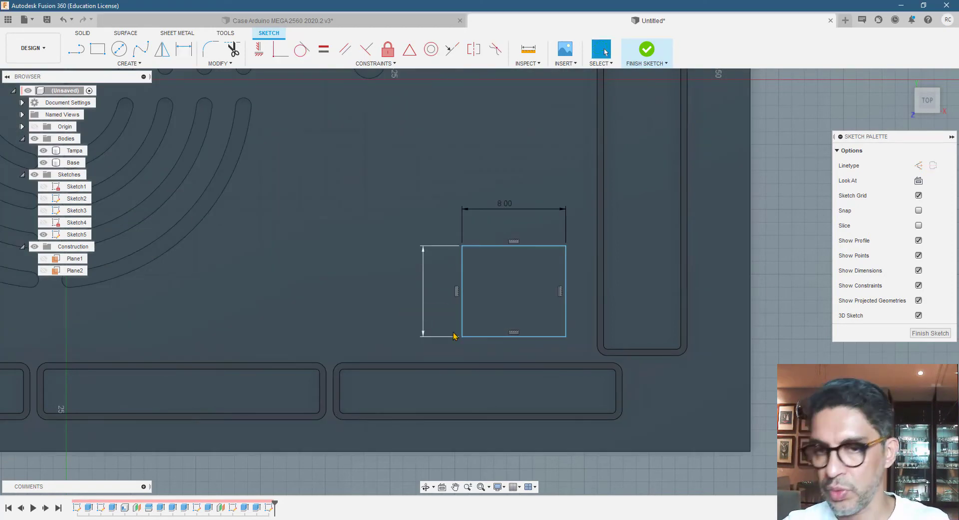
Hide the Tampa and Base bodies, and check the logo's dimensions in Foxit Reader before returning to Fusion 360
left_click(44, 150)
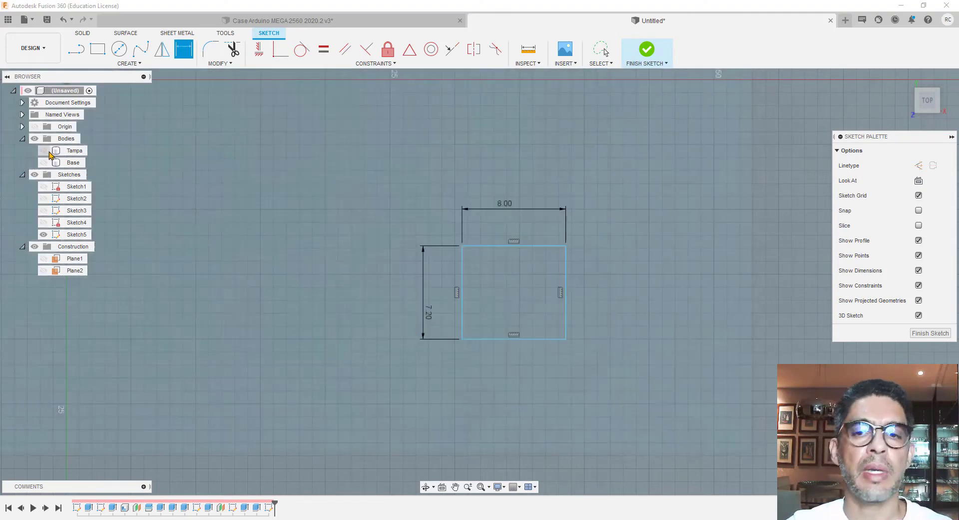
scroll(650, 323, "up", 3)
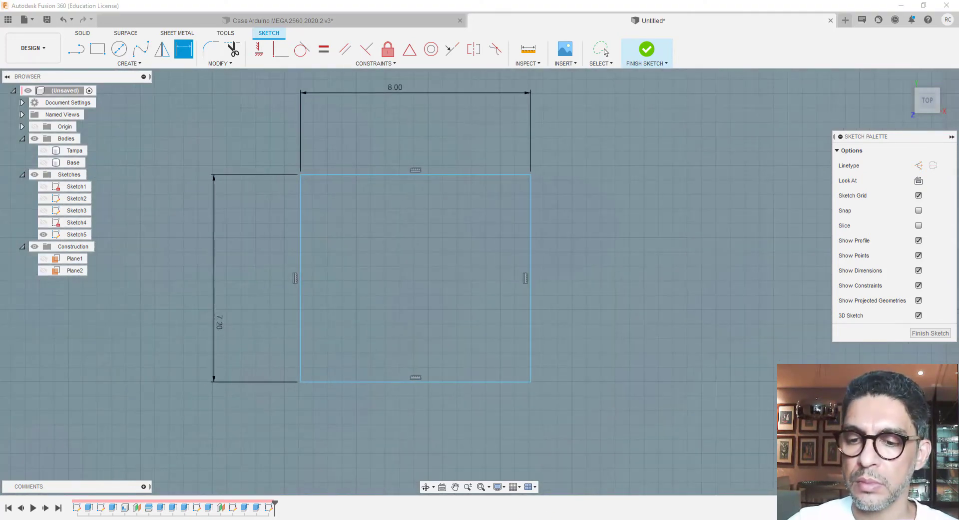
key("alt+Tab")
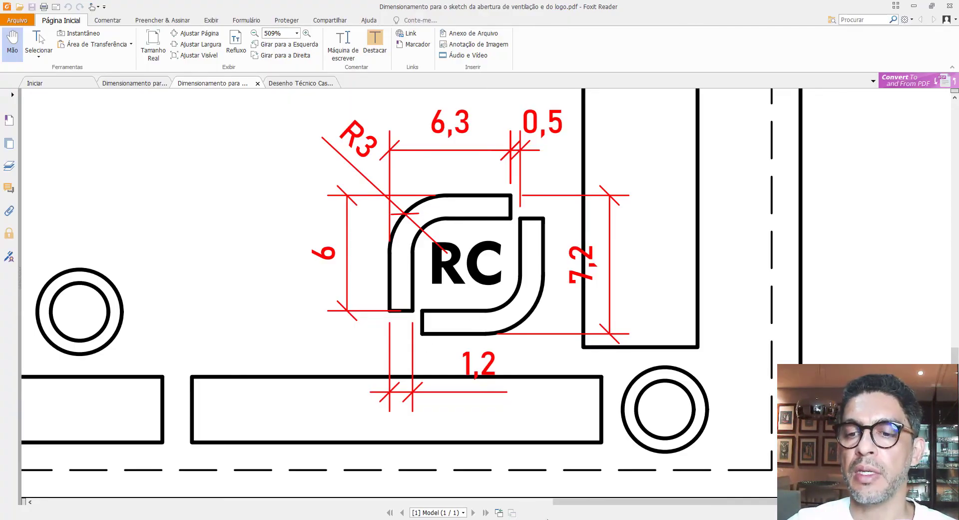
key("alt+Tab")
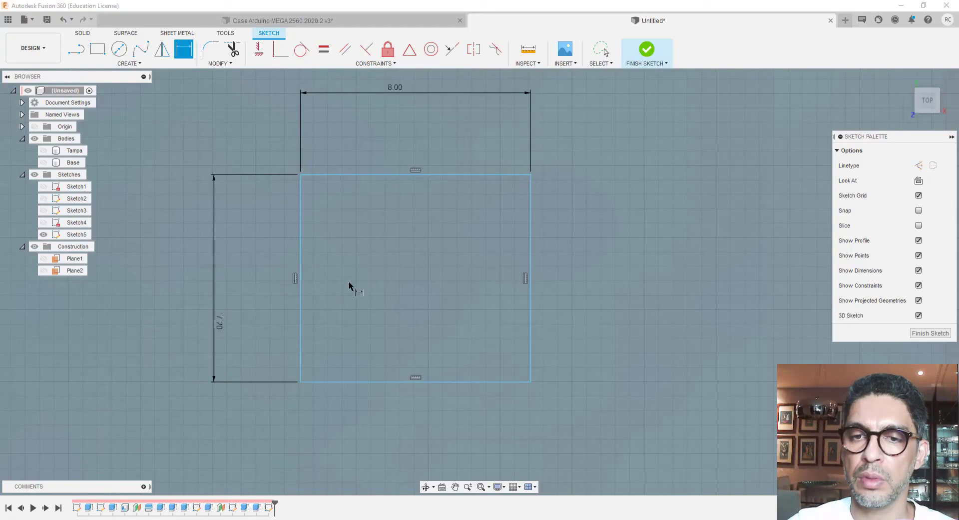
Fillet the logo rectangle's upper-left corner and its diagonally opposite lower-right corner with a 3 mm radius
left_click(210, 50)
left_click(301, 218)
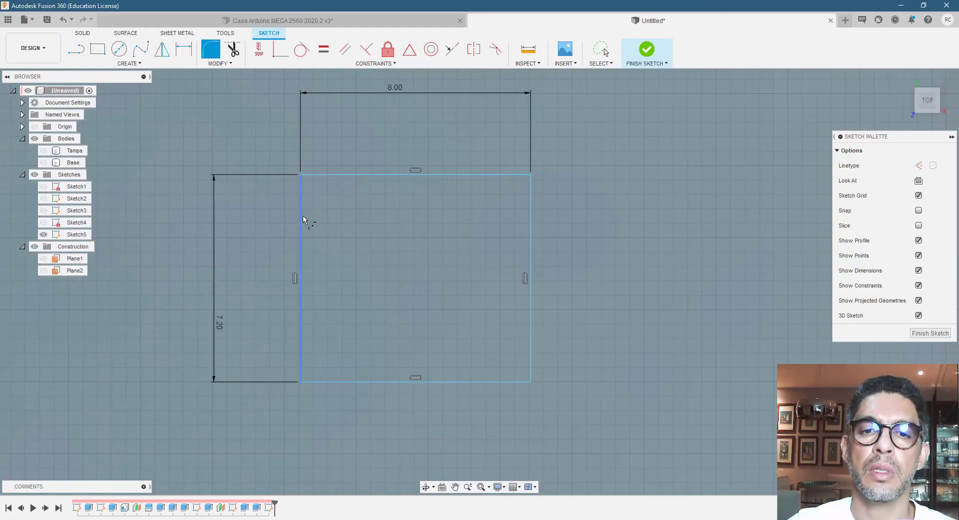
left_click(331, 174)
left_click(330, 174)
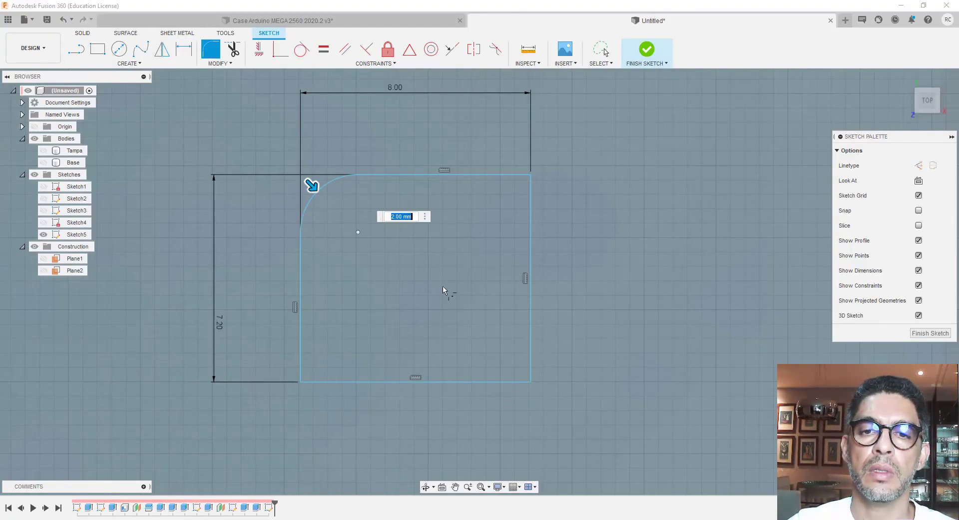
left_click(530, 360)
left_click(505, 382)
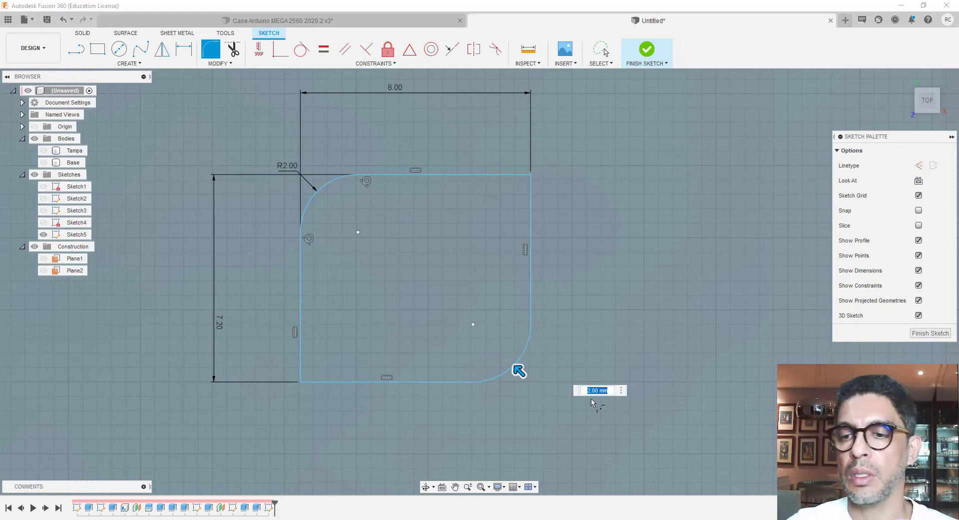
type("3")
key("Return")
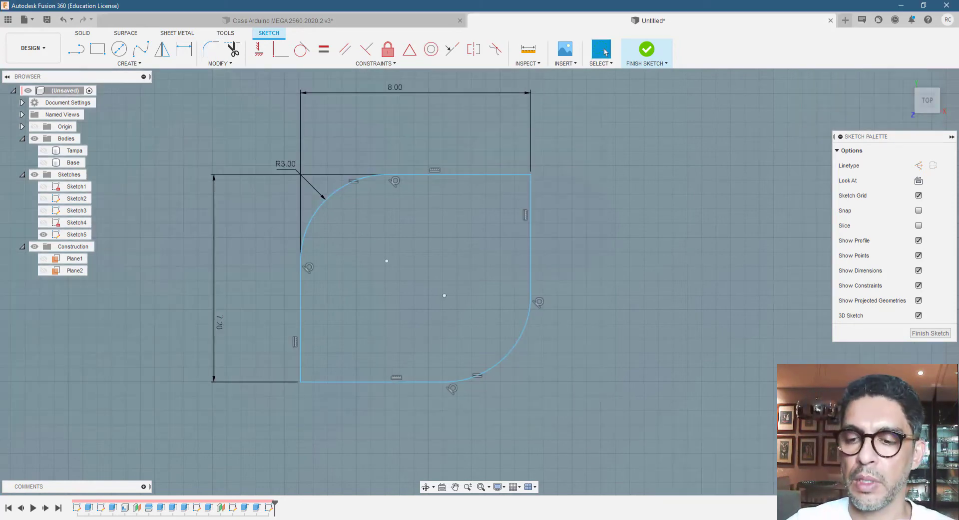
Check the logo dimensions in the PDF drawing, try offsetting the rounded logo outline by 1.2 mm, and undo that offset
mouse_move(600, 519)
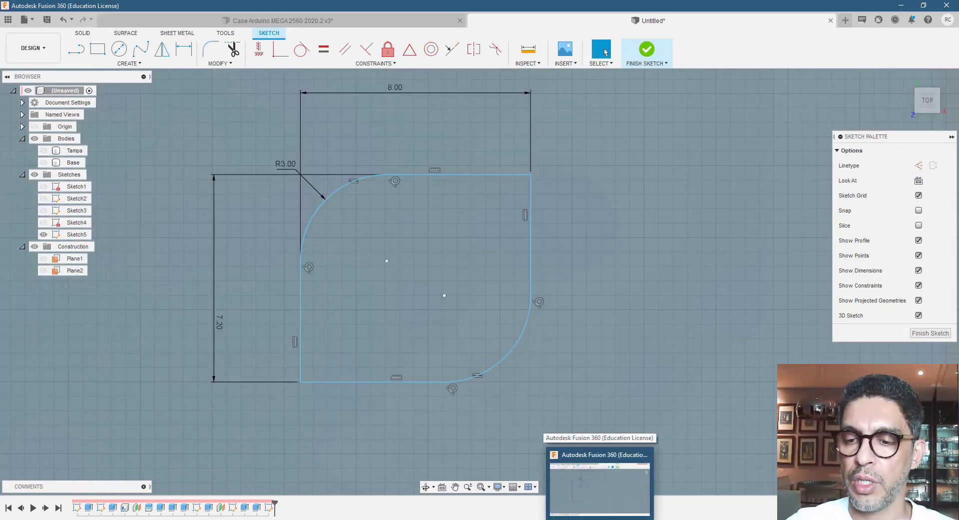
left_click(552, 519)
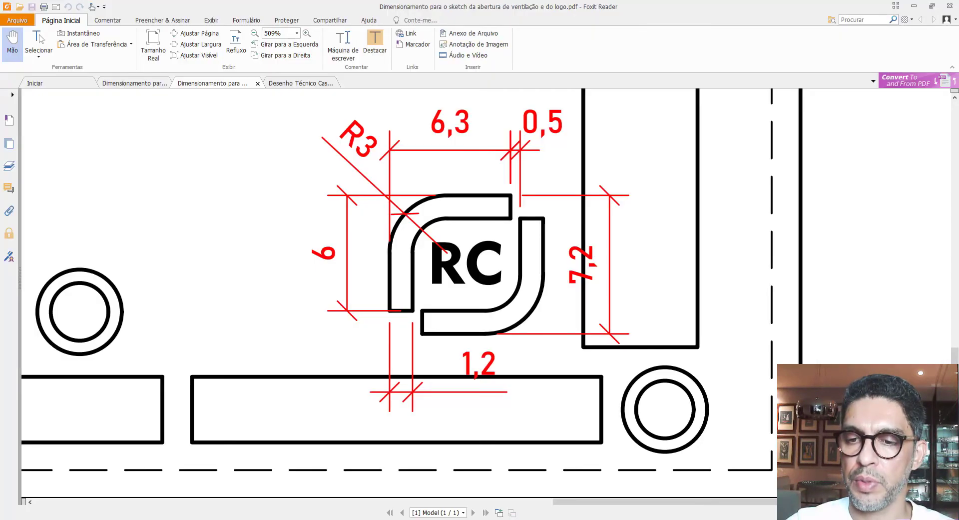
left_click(600, 519)
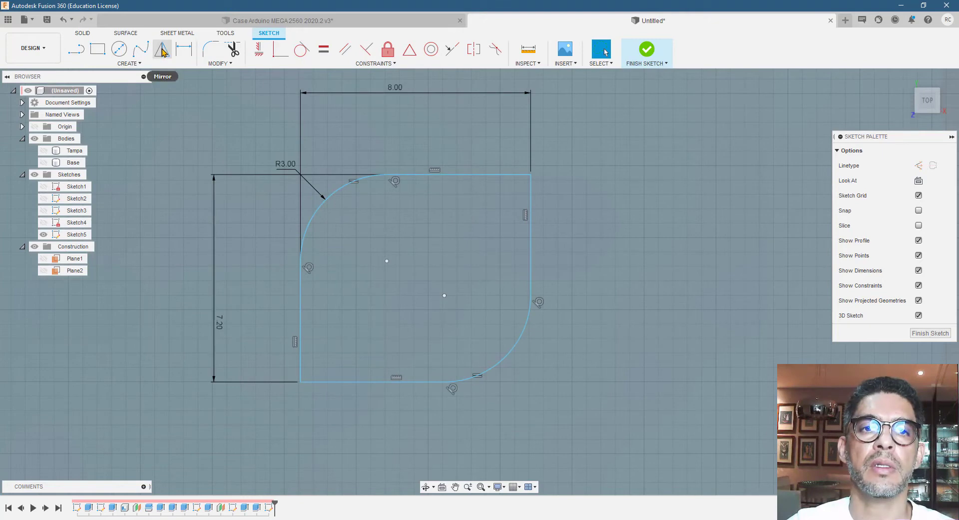
key("o")
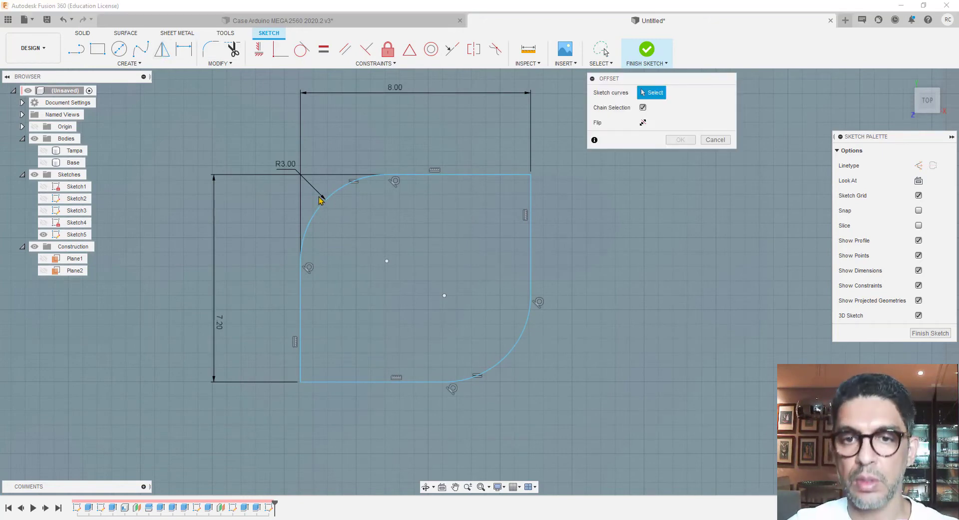
left_click(331, 195)
left_click_drag(325, 171, 362, 223)
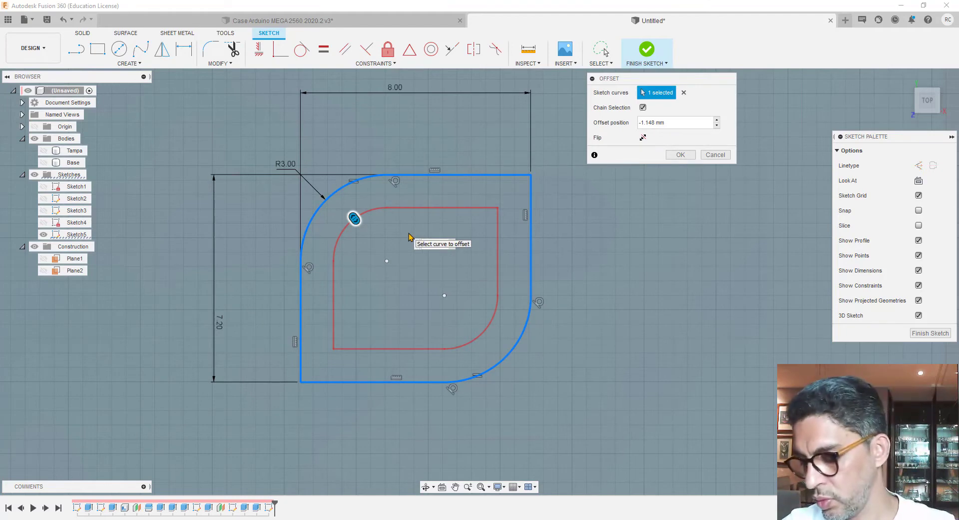
type("1.2")
key("Return")
key("ctrl+z")
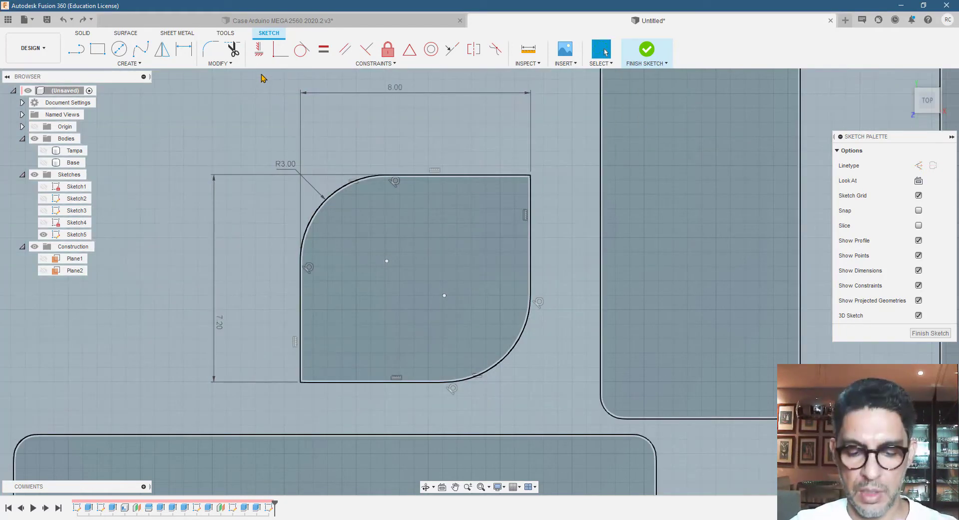
Offset the whole rounded logo outline inward by 1.2 mm
key("o")
left_click(365, 180)
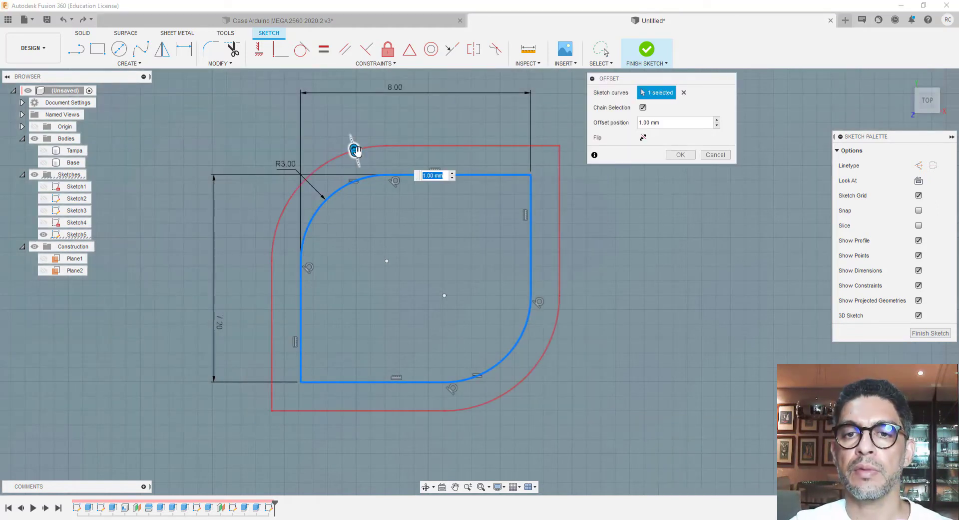
left_click_drag(356, 149, 370, 203)
type("-")
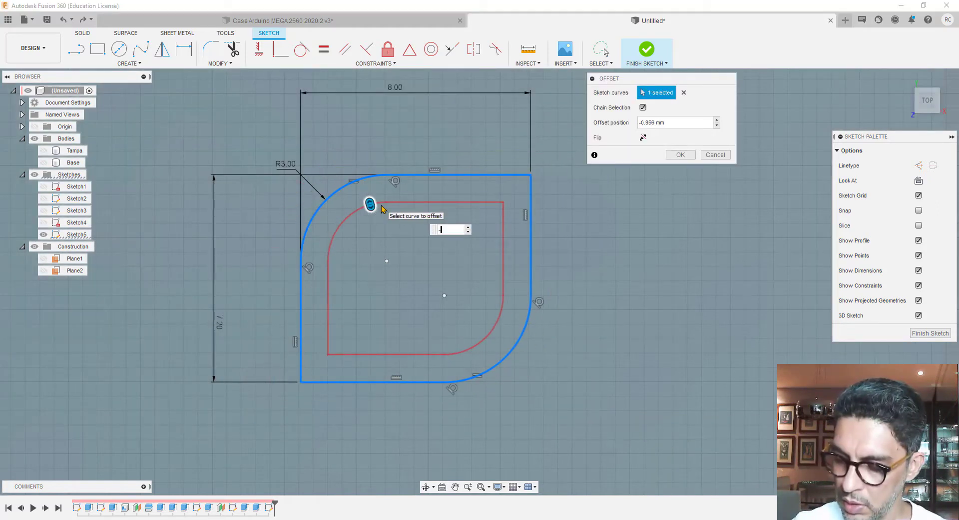
type("1.2")
key("Return")
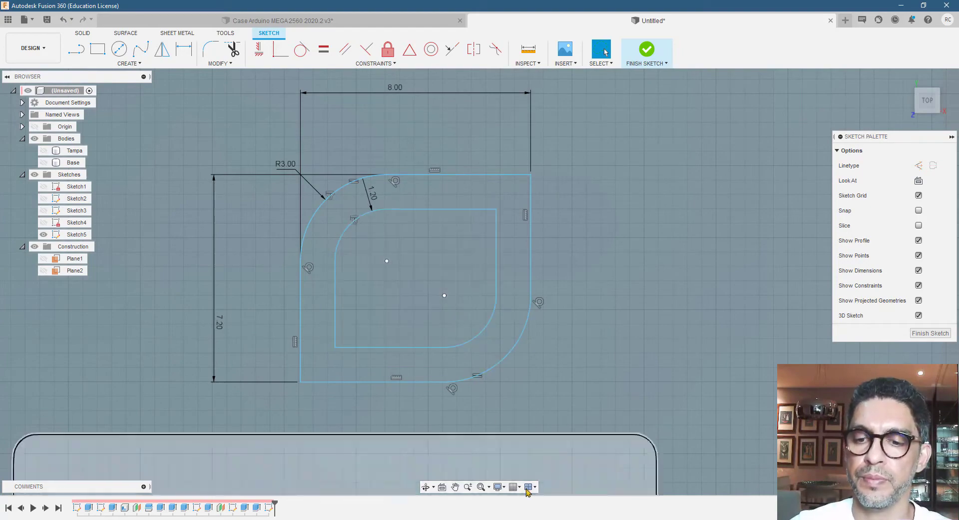
Examine the logo's band shapes and gap dimensions in the PDF drawing, and return to the Fusion 360 sketch
scroll(456, 342, "down", 1)
scroll(485, 391, "up", 1)
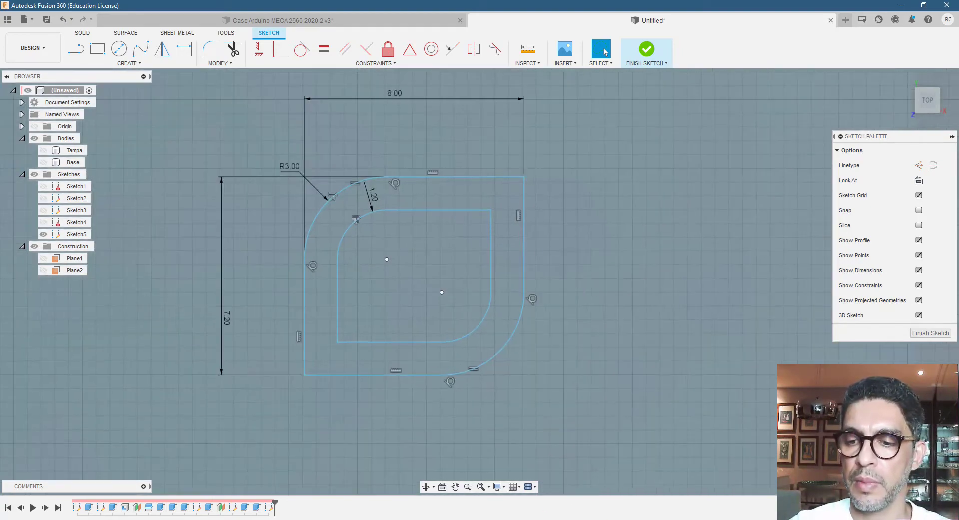
left_click(565, 519)
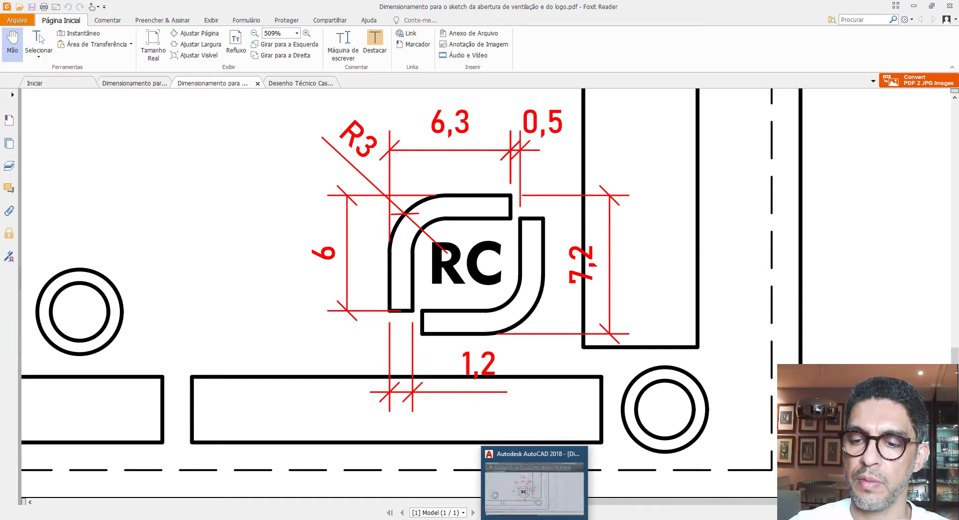
left_click(573, 519)
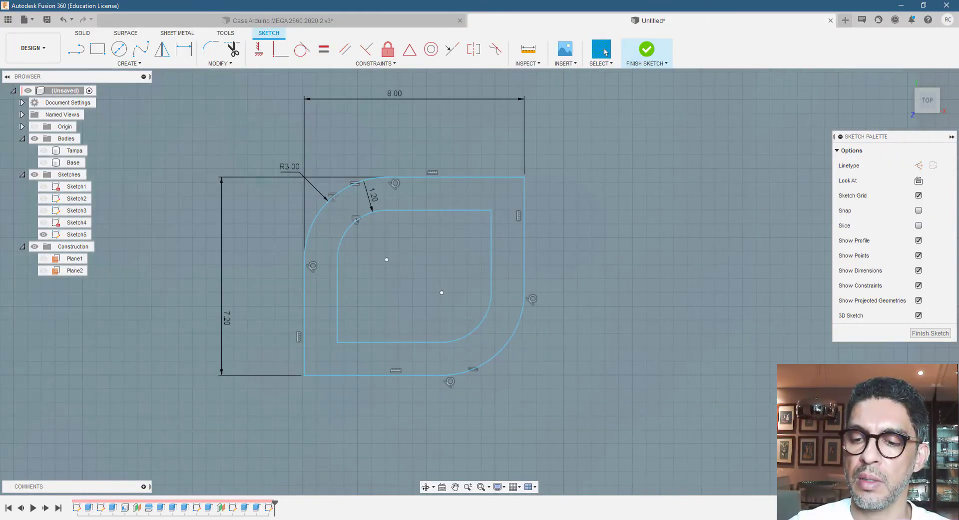
key("alt+Tab")
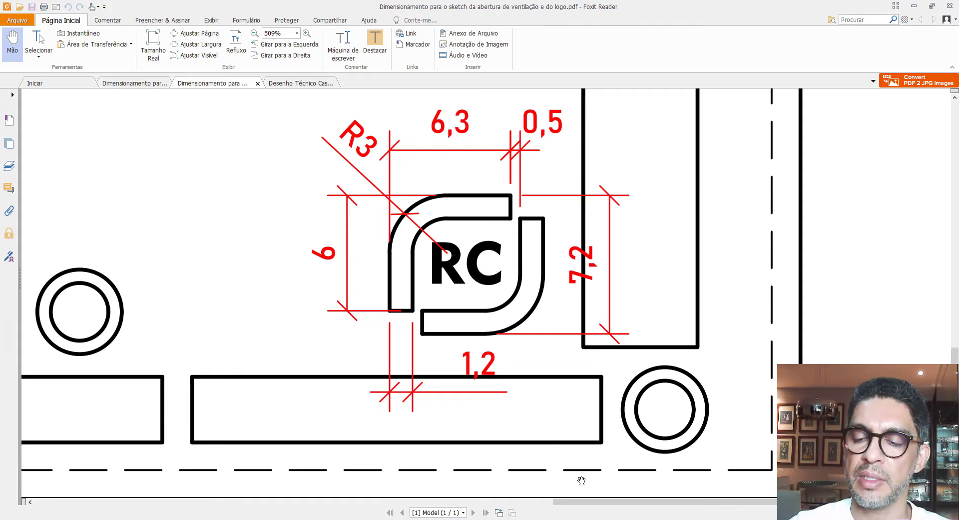
mouse_move(526, 518)
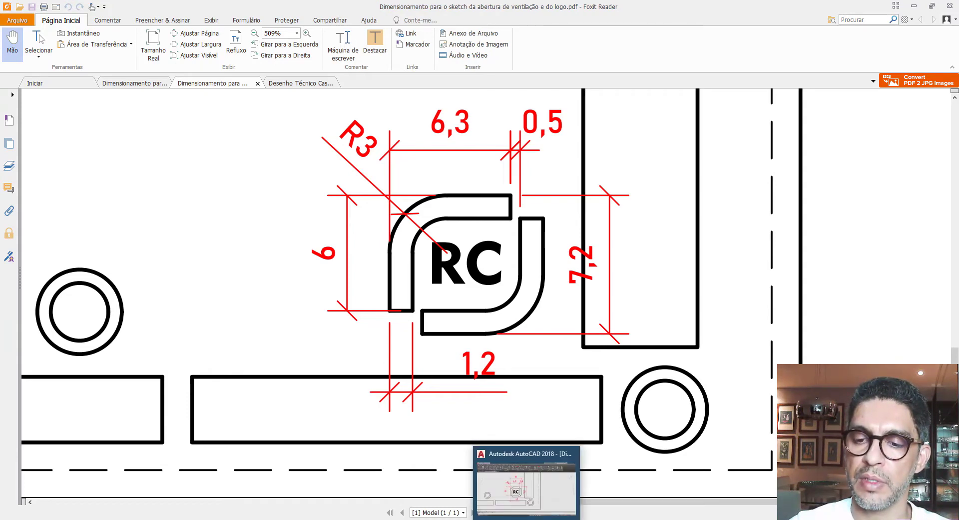
left_click(600, 518)
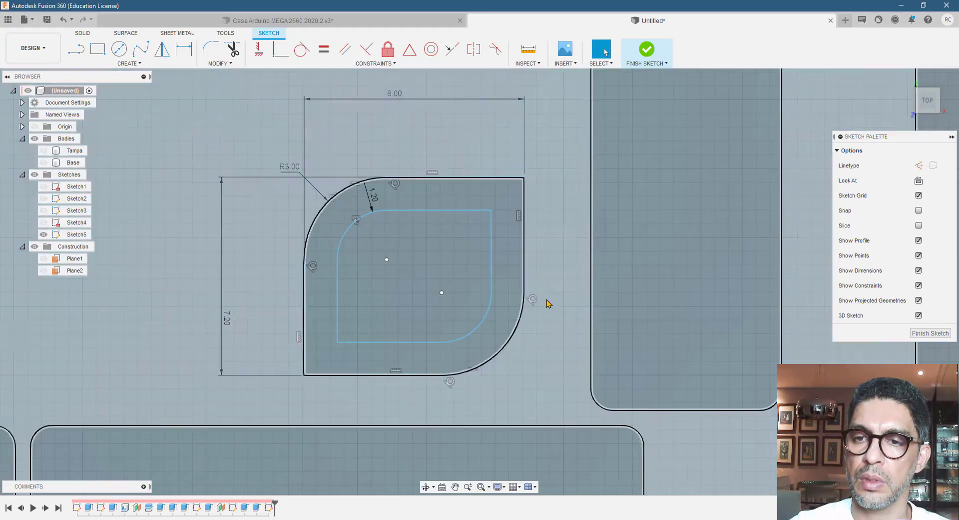
Extend the inner outline's upper-right corner to the outer outline with one vertical and one horizontal line
key("l")
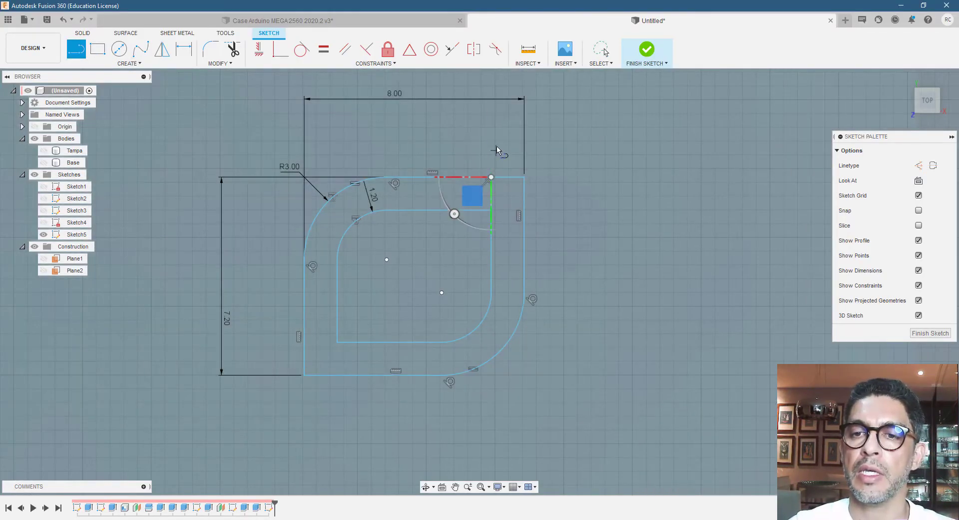
left_click(491, 209)
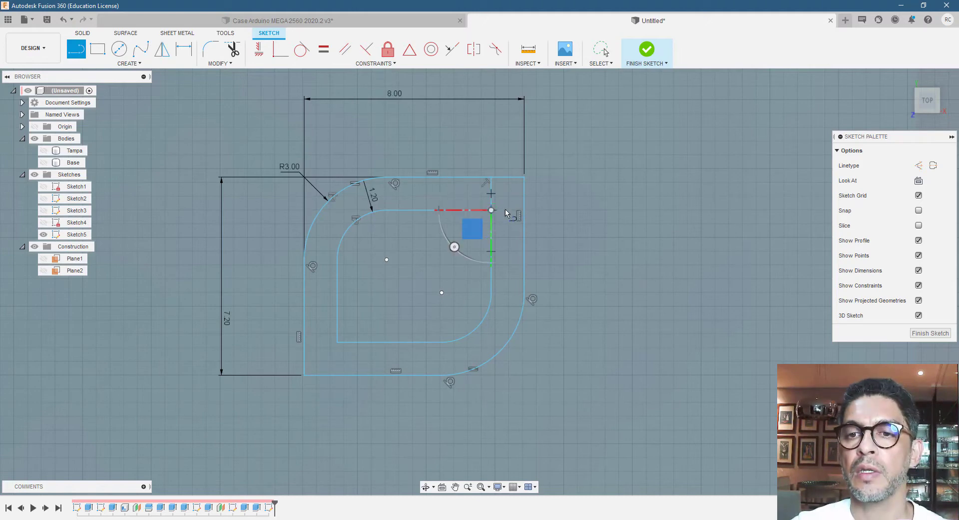
key("Escape")
Draw a 1.2 mm vertical line across the upper band, slightly left of the extended inner right edge
scroll(509, 175, "up", 3)
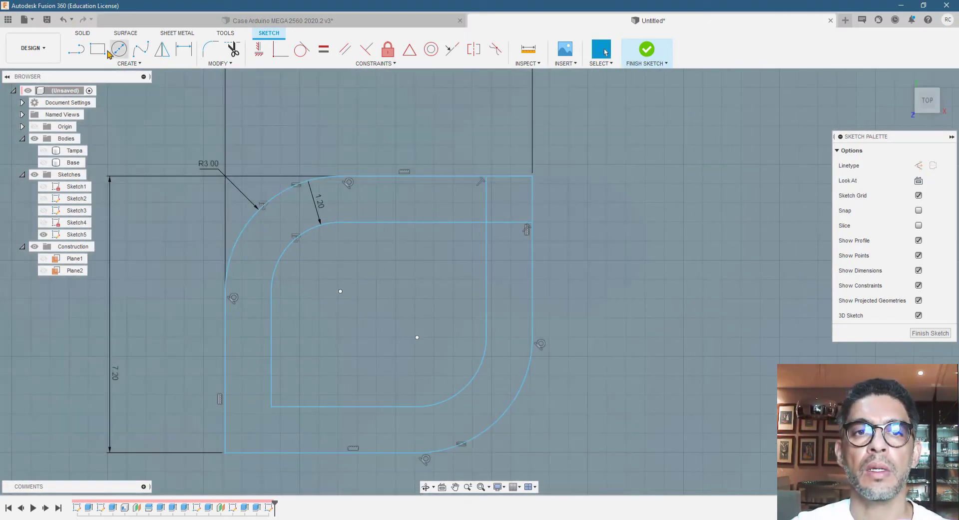
left_click(76, 48)
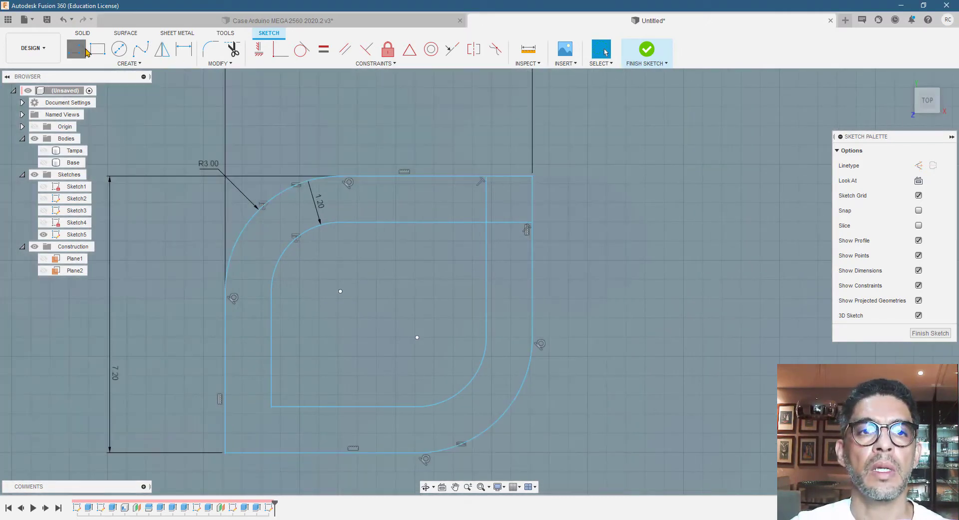
left_click(468, 176)
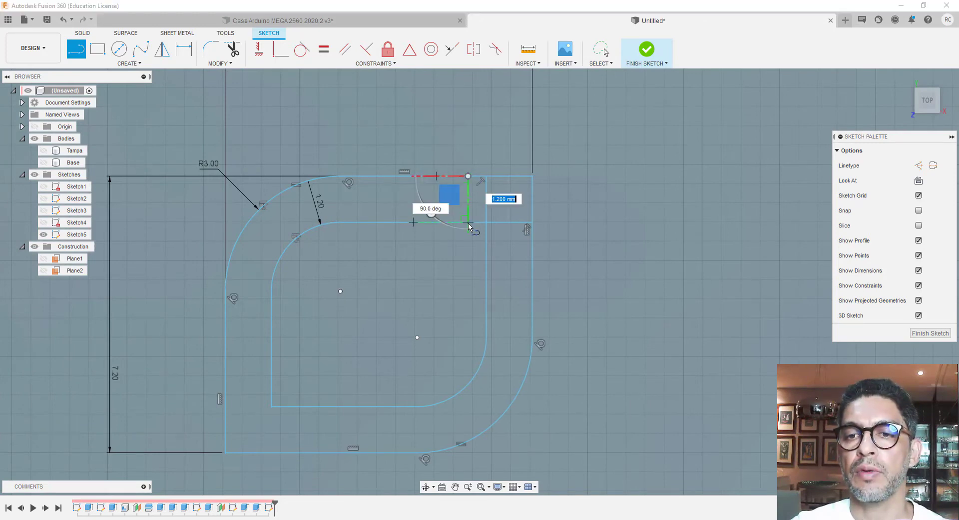
left_click(469, 222)
key("Escape")
Extend the inner outline's lower-left corner to the outer left and bottom edges with two 1.2 mm lines
scroll(525, 248, "down", 1)
scroll(443, 356, "down", 2)
scroll(303, 444, "up", 3)
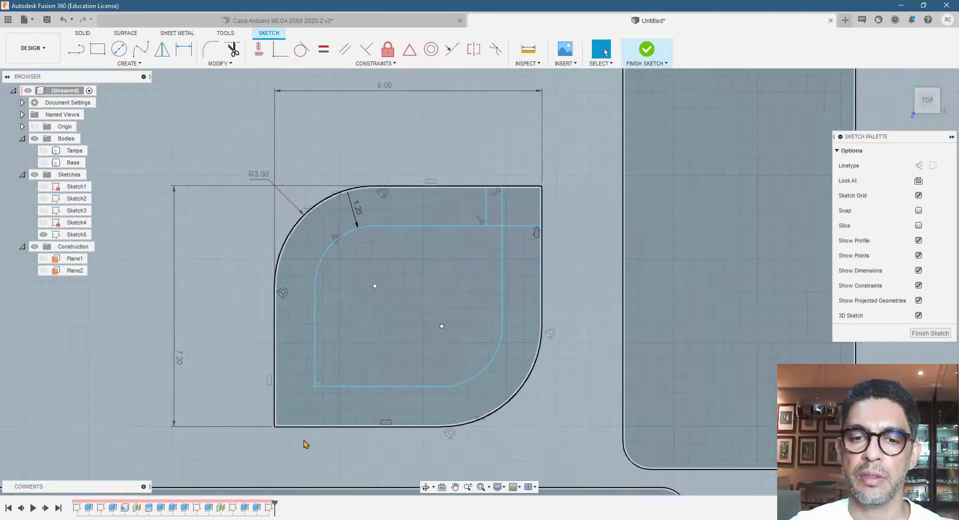
key("l")
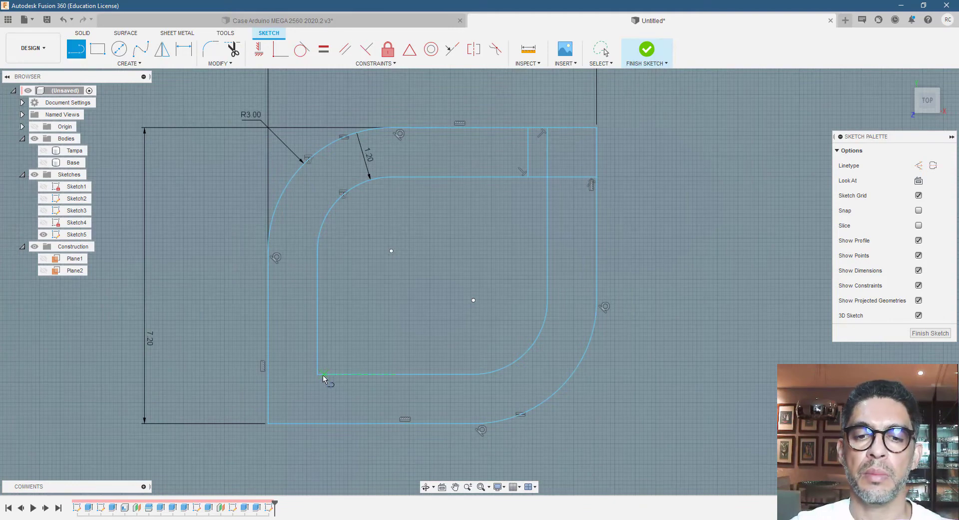
left_click(317, 373)
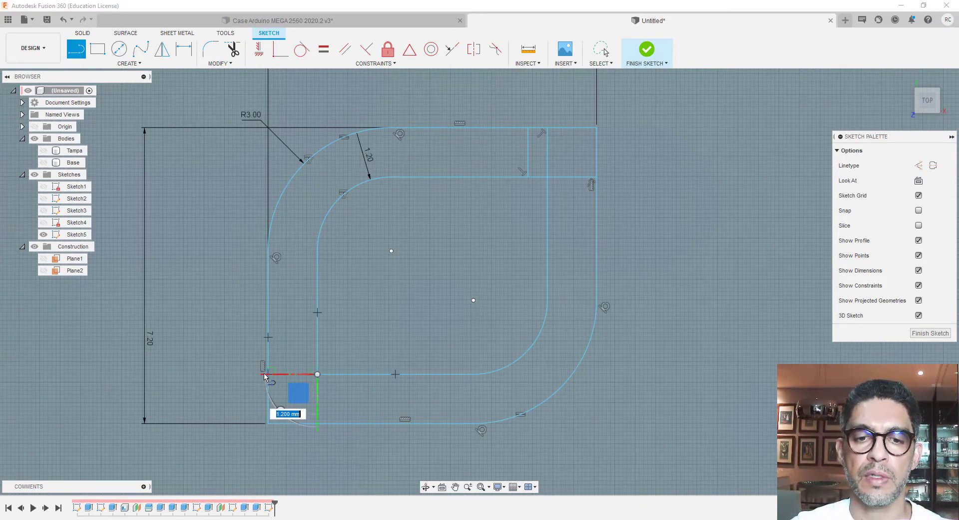
left_click(269, 374)
key("Escape")
key("l")
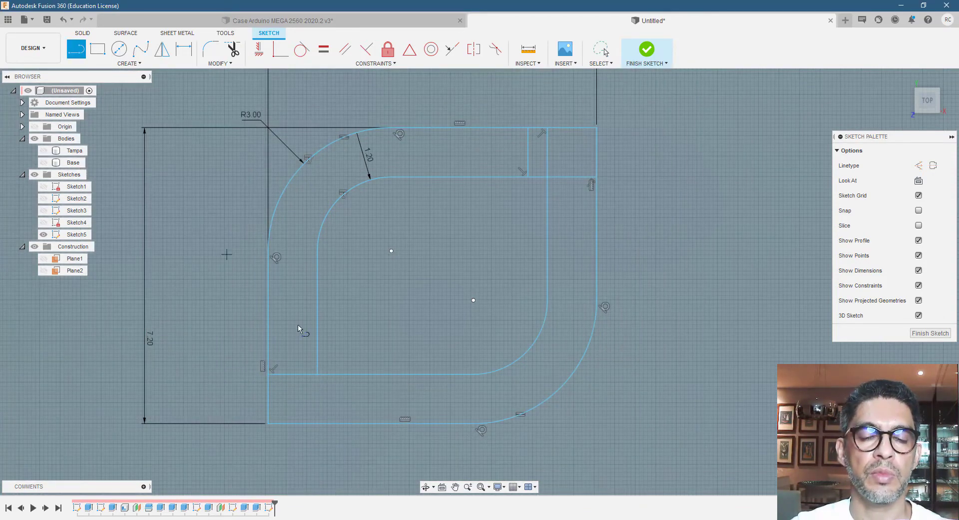
left_click_drag(317, 374, 320, 426)
left_click(318, 425)
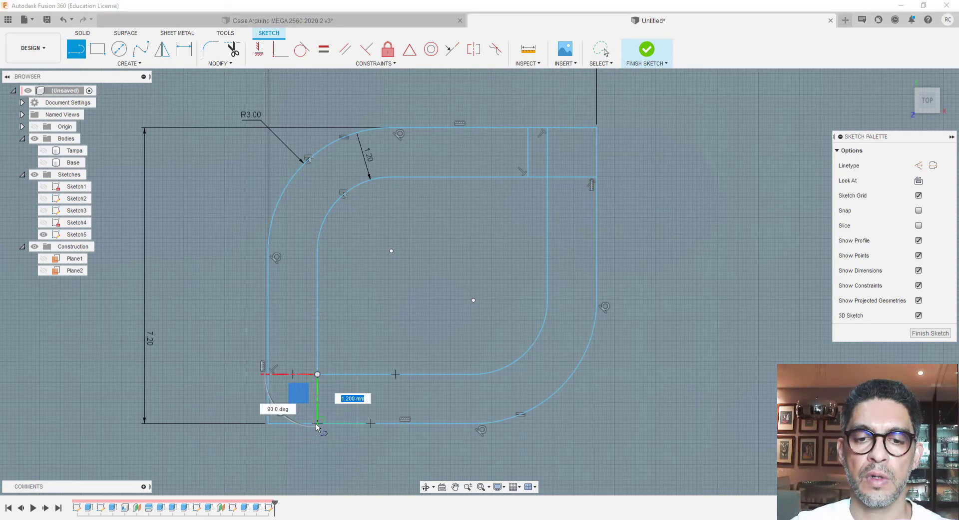
key("Escape")
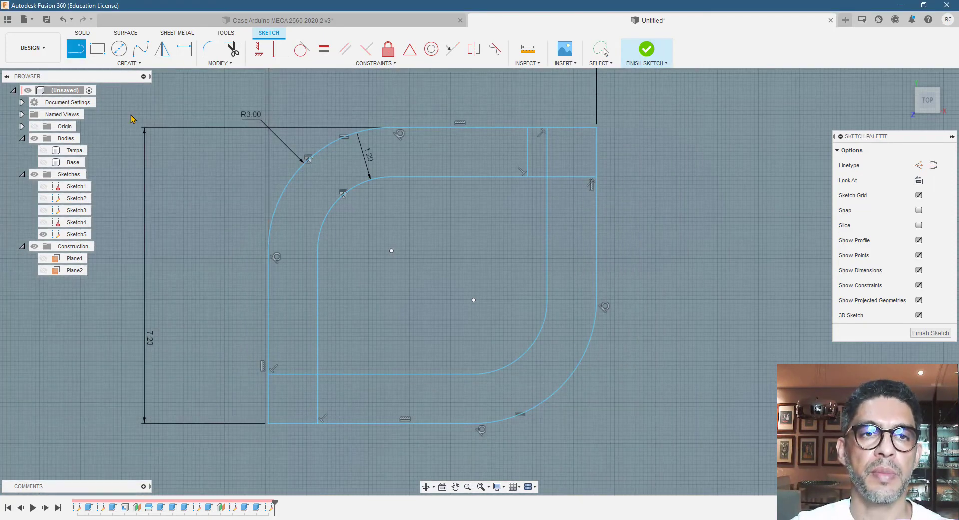
left_click(317, 365)
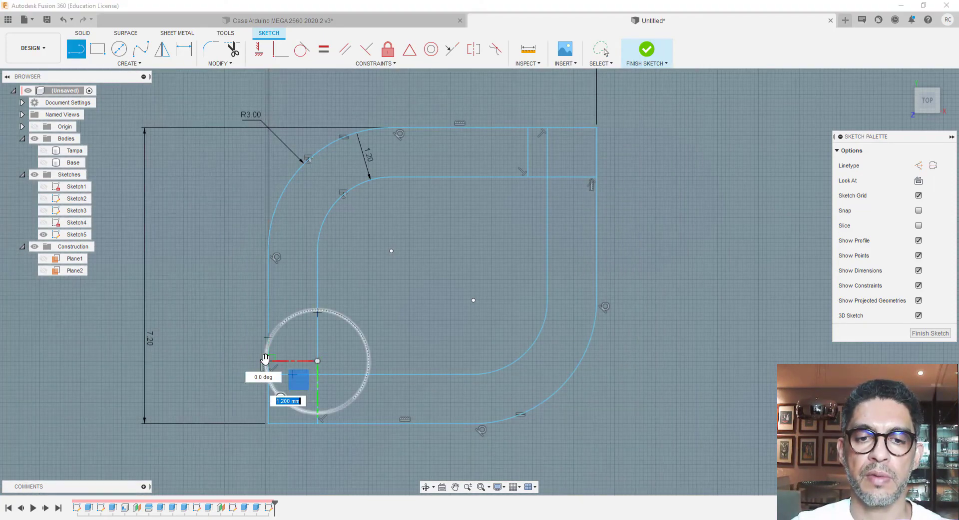
key("Escape")
key("Escape")
Draw a horizontal line across the left band, slightly above the extended inner bottom edge
key("l")
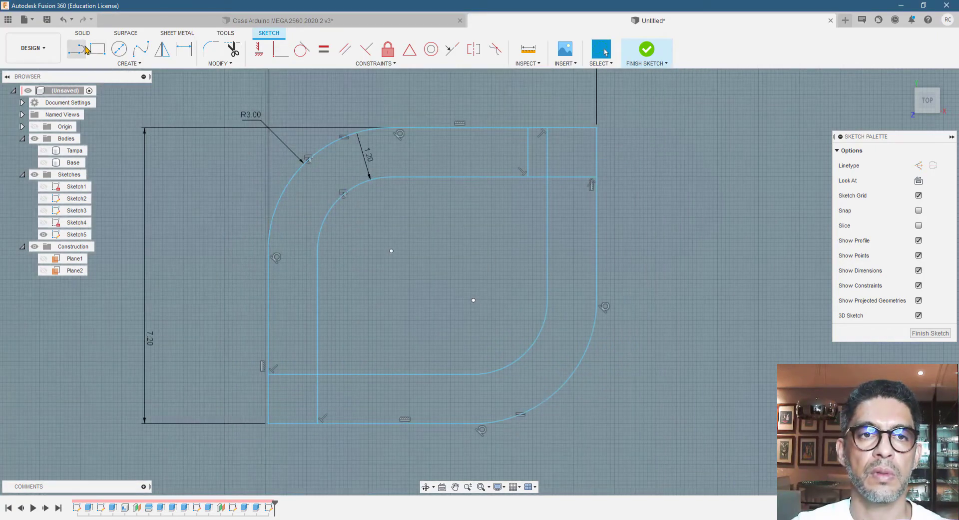
left_click(268, 353)
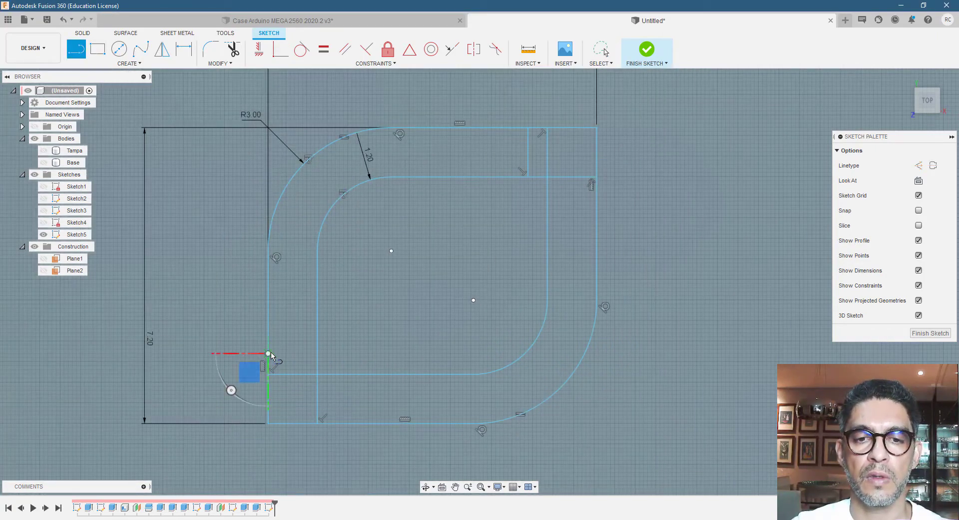
left_click(316, 353)
key("Escape")
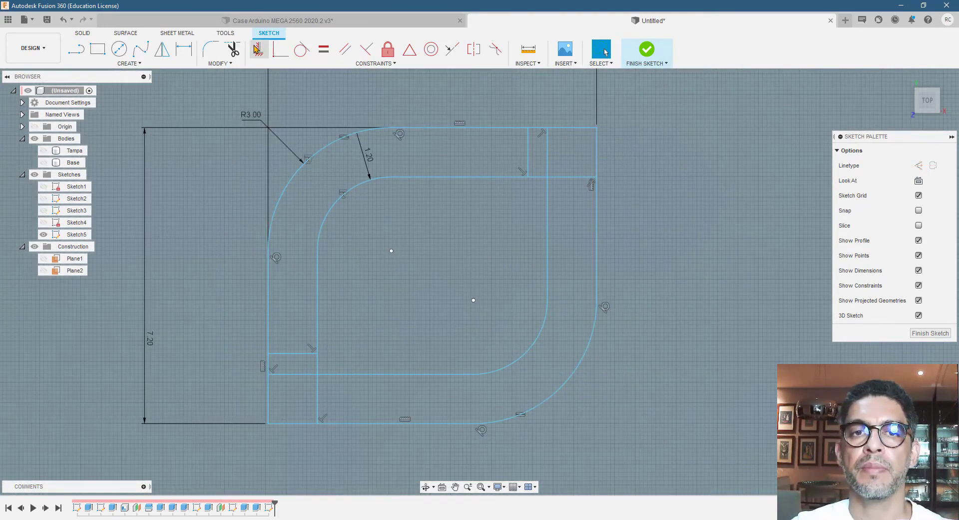
Trim the excess lines at the frame's upper-right corner to separate the upper band's end from the right band
left_click(233, 49)
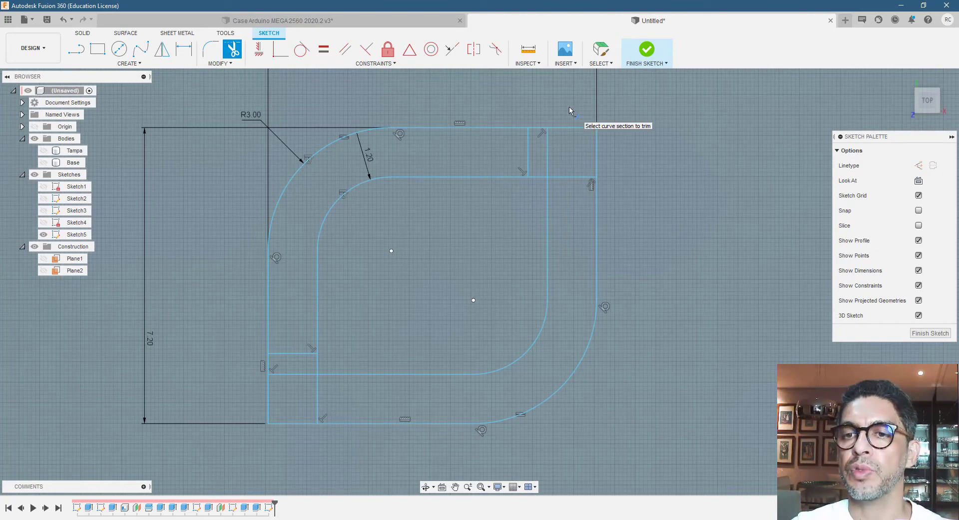
key("alt+Tab")
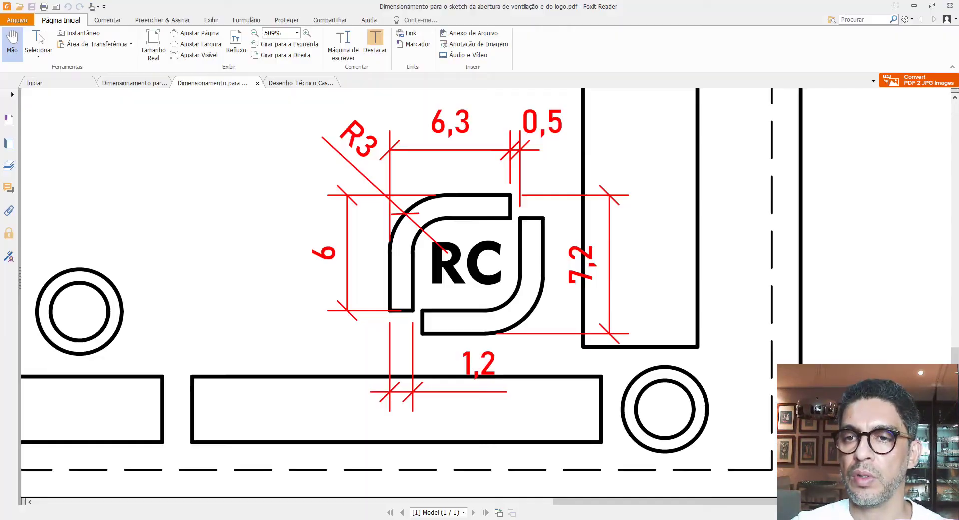
key("alt+Tab")
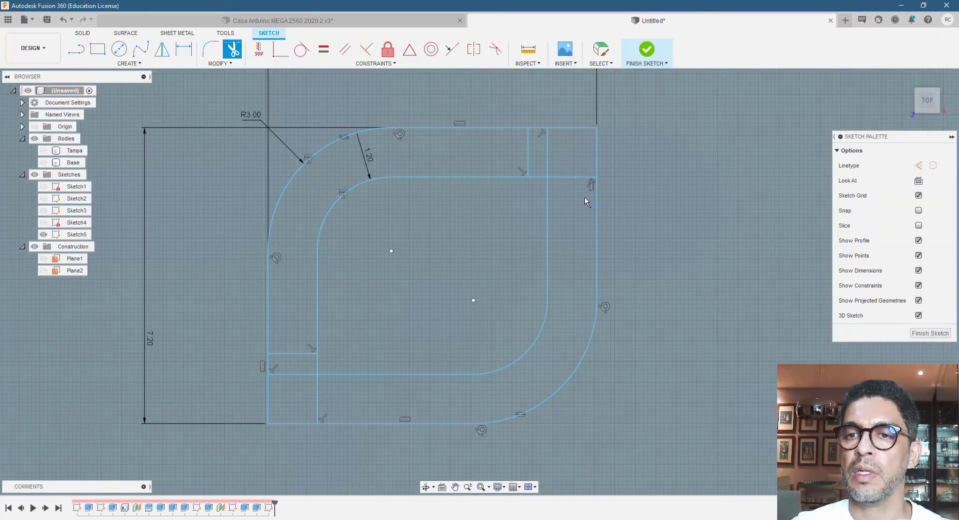
left_click(575, 130)
left_click(540, 129)
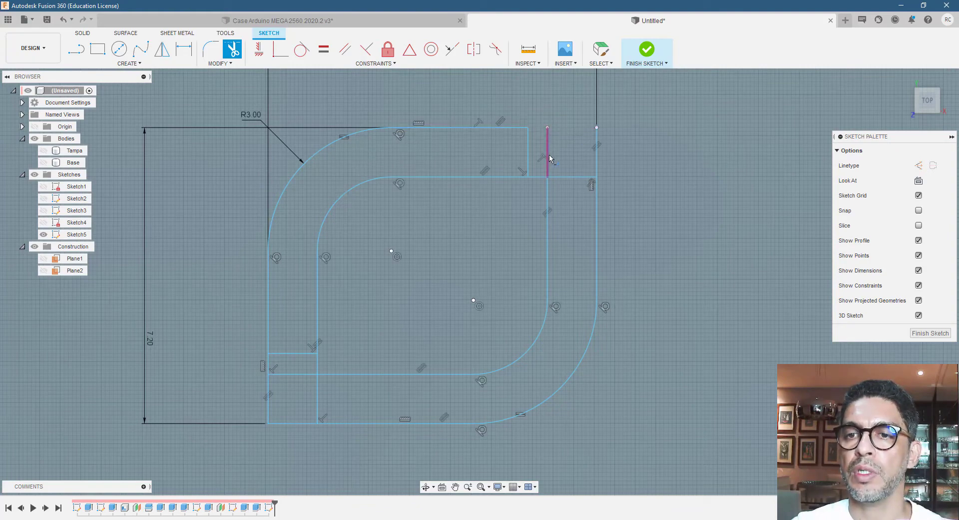
left_click(549, 159)
left_click(597, 167)
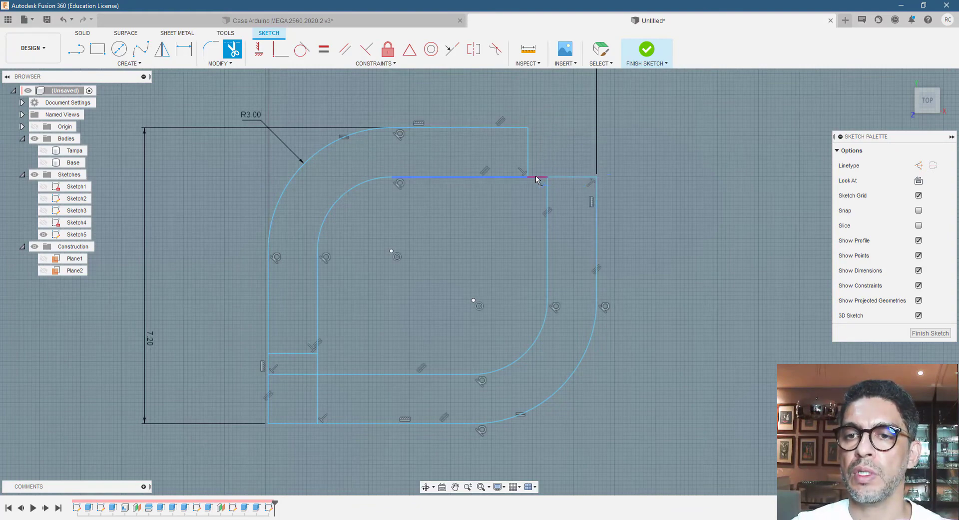
left_click(536, 178)
scroll(488, 224, "down", 3)
scroll(316, 358, "up", 2)
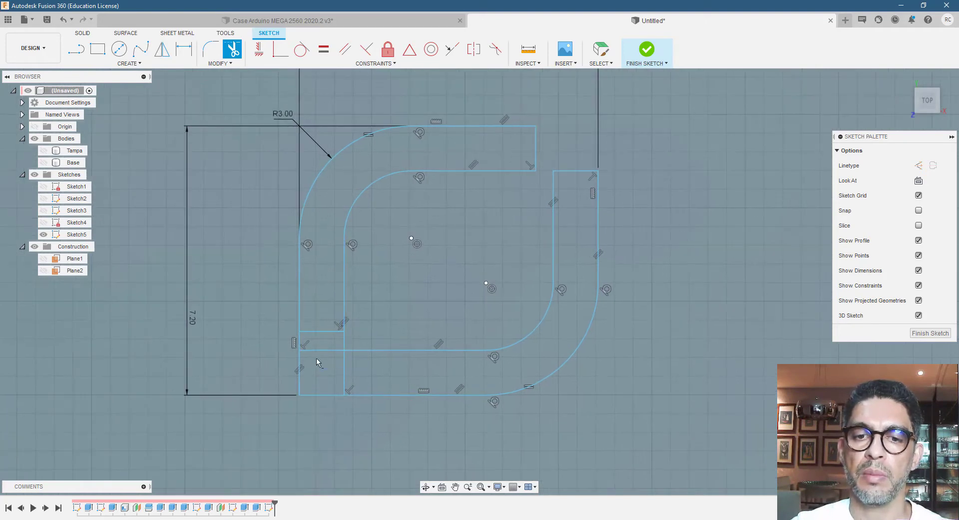
Trim the excess lines at the frame's lower-left corner to separate the left band's end from the lower band
left_click(322, 397)
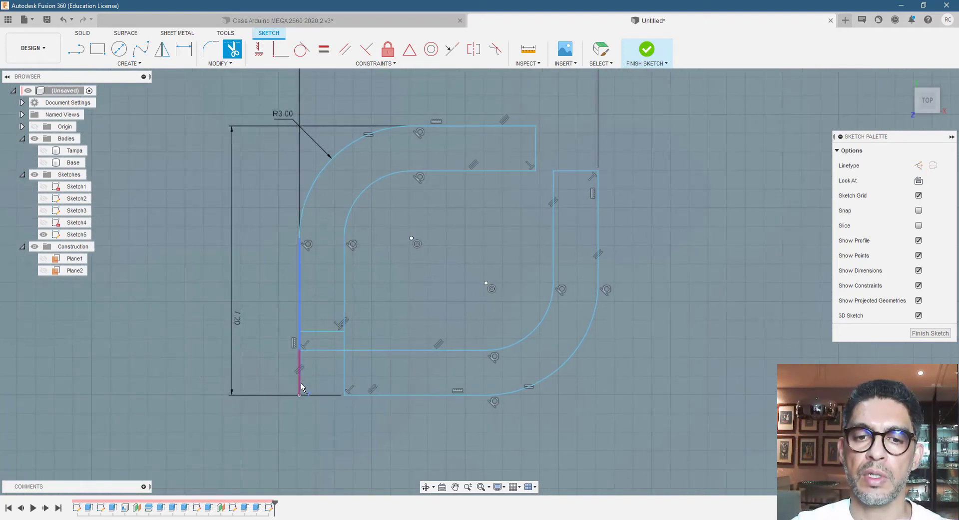
left_click(300, 382)
left_click(304, 349)
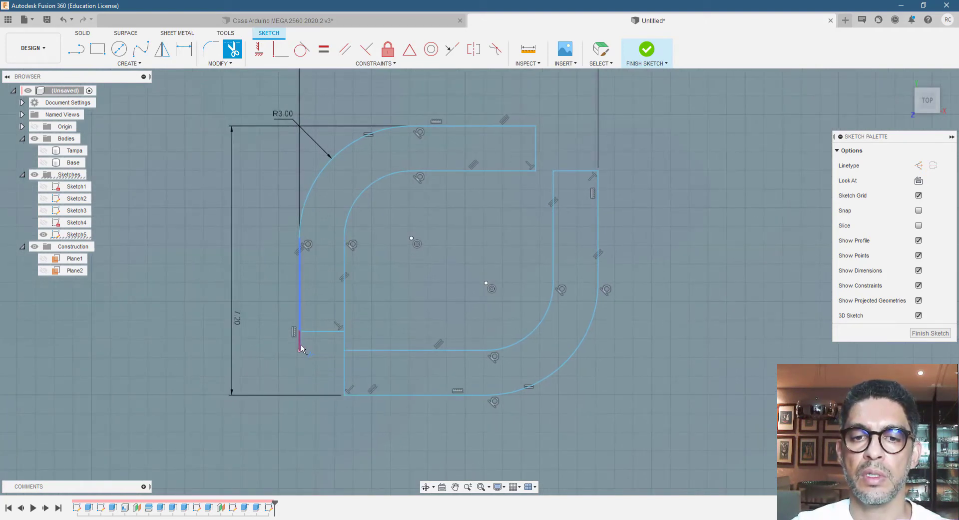
left_click(344, 343)
scroll(525, 313, "down", 1)
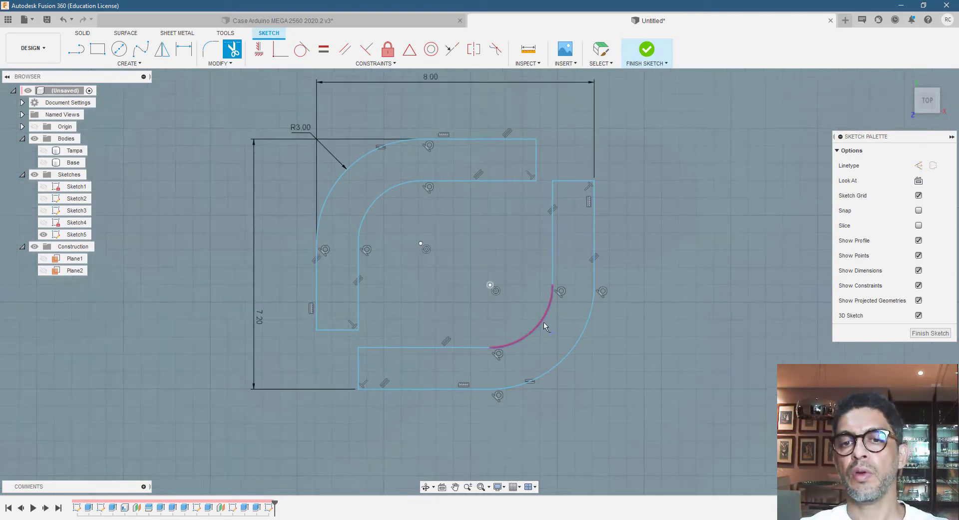
scroll(522, 322, "up", 2)
key("Escape")
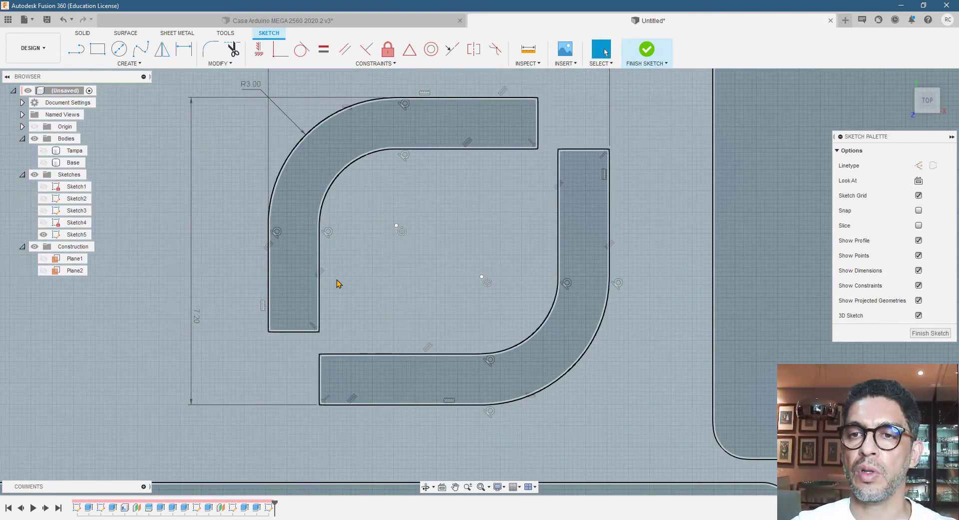
Dimension the horizontal gap between the upper band's end and the right band's inner edge as 0.5 mm
scroll(400, 229, "down", 1)
scroll(520, 97, "up", 2)
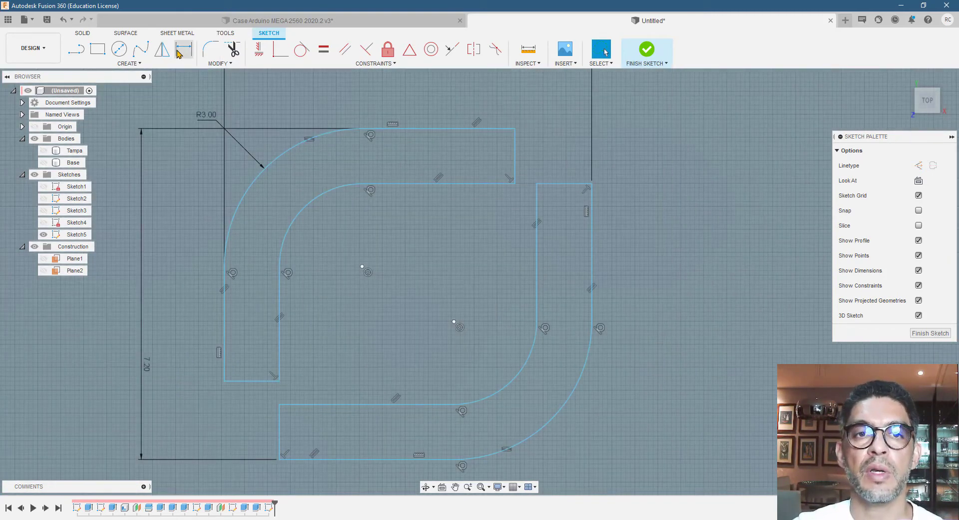
left_click(177, 54)
left_click(536, 204)
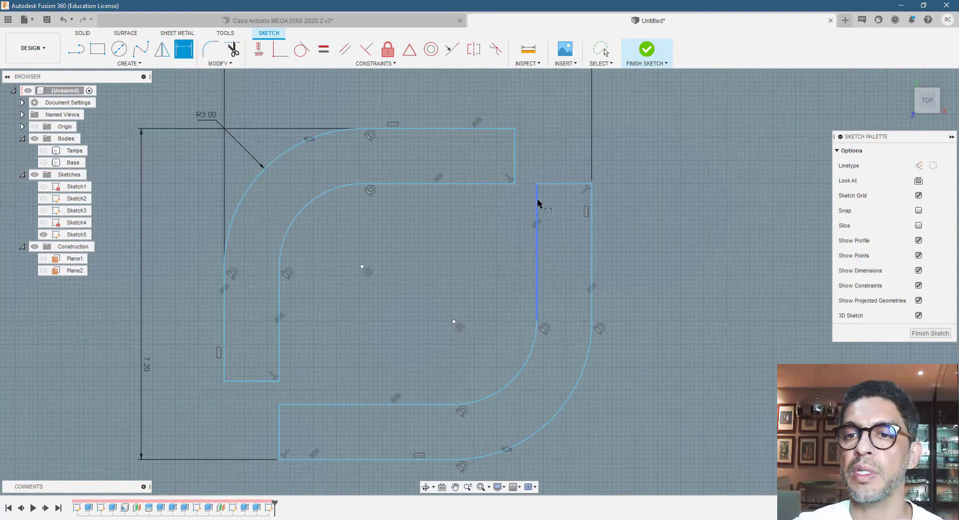
left_click(515, 159)
left_click(528, 101)
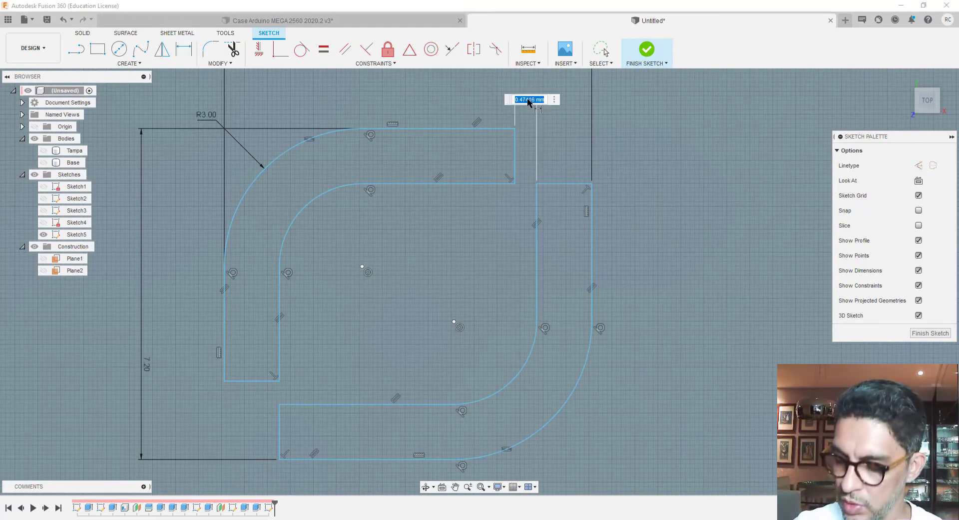
type("0.5")
key("Return")
Dimension the vertical gap between the left band's end and the lower band's inner edge as 0.5 mm
scroll(544, 85, "down", 2)
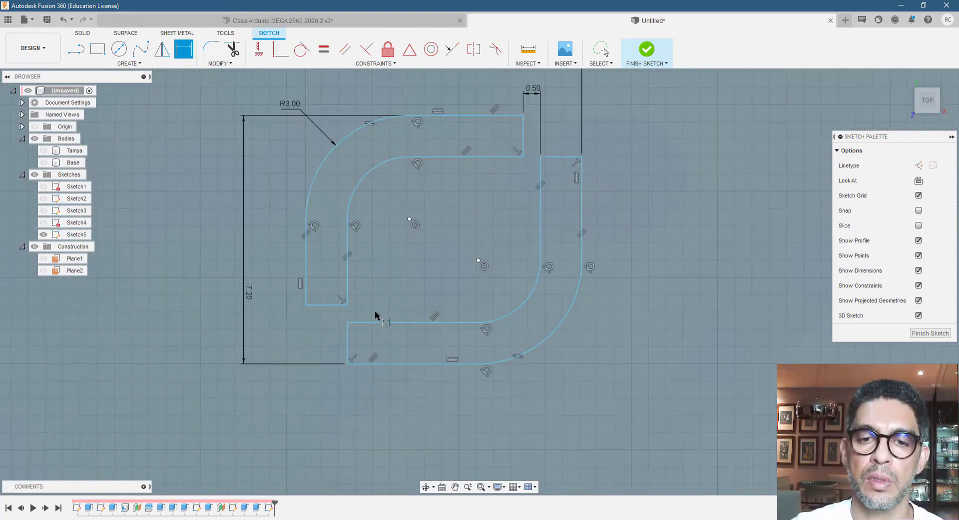
left_click(351, 322)
left_click(330, 304)
left_click(278, 314)
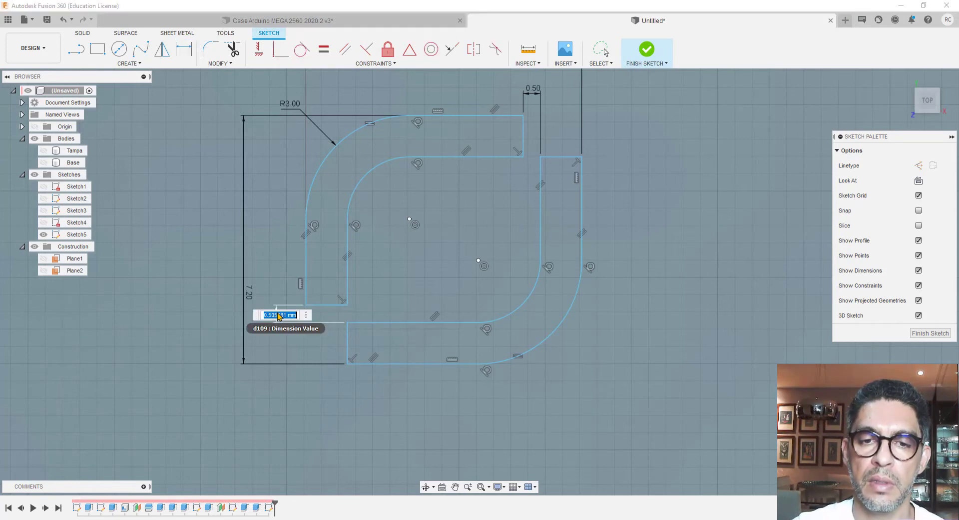
key("Return")
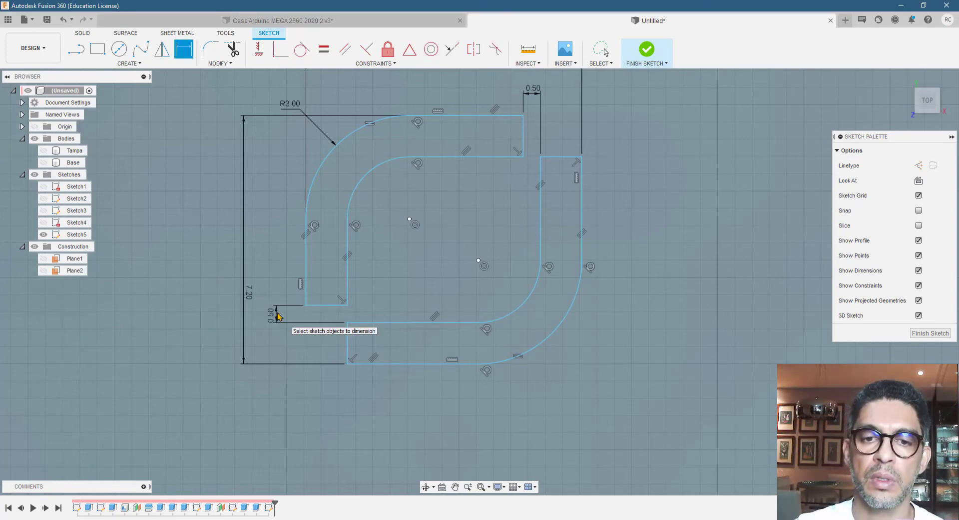
key("Escape")
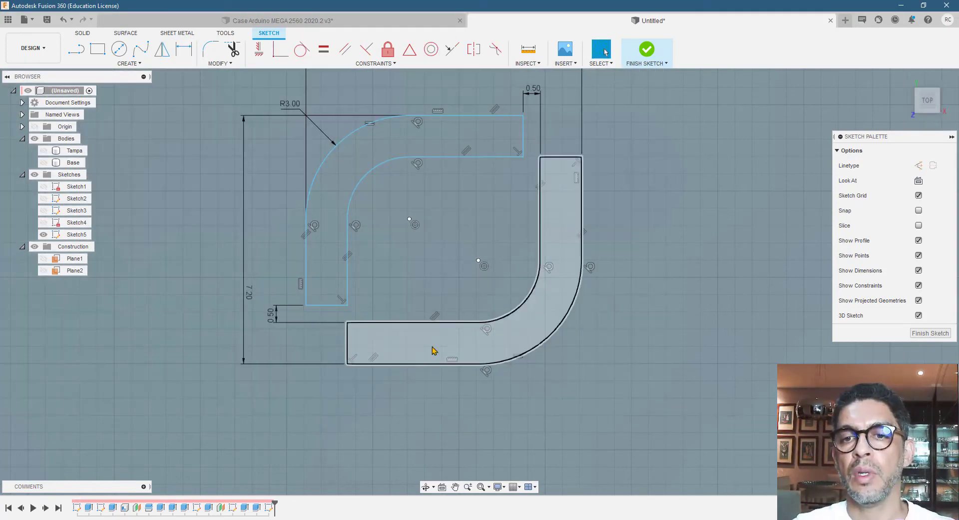
Place a sketch text frame inside the two bands and enter the text RC
scroll(448, 298, "up", 1)
scroll(445, 294, "down", 2)
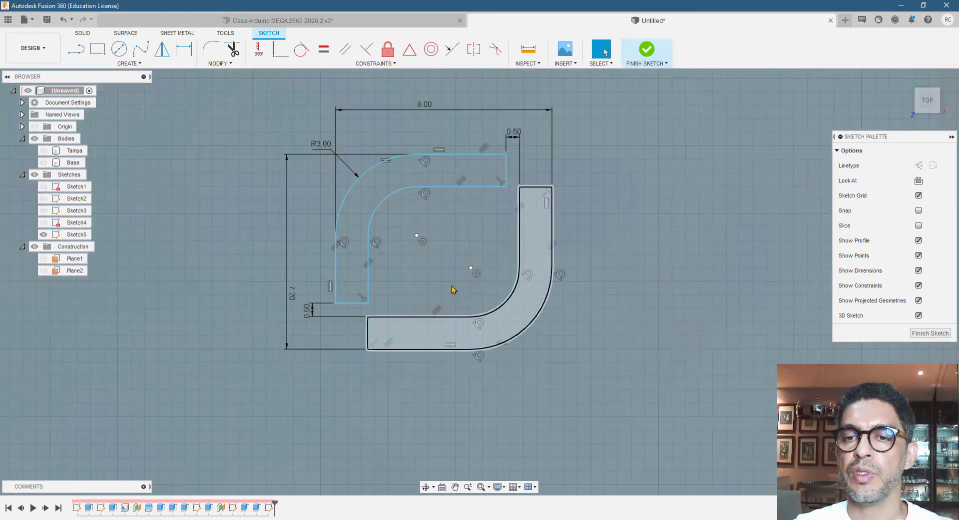
scroll(451, 290, "up", 1)
scroll(531, 289, "down", 3)
scroll(518, 190, "up", 1)
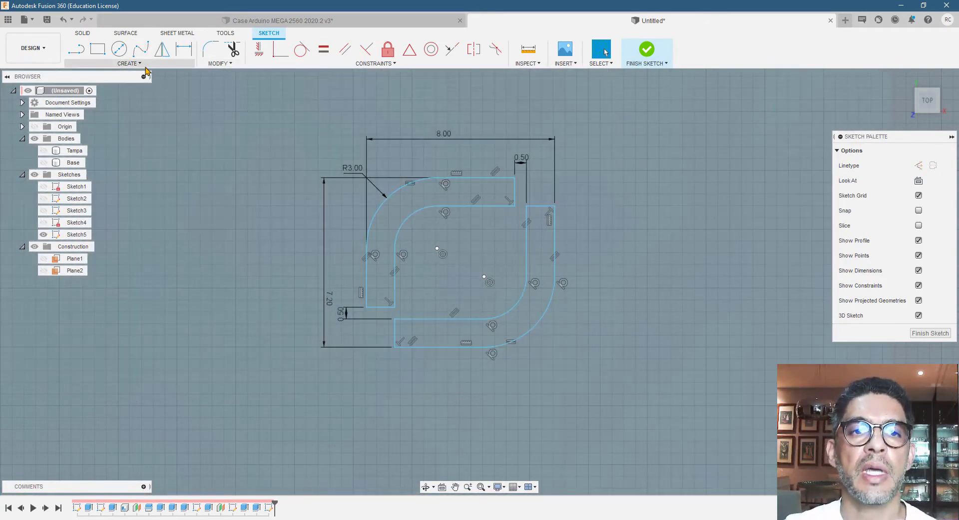
left_click(145, 68)
left_click(128, 185)
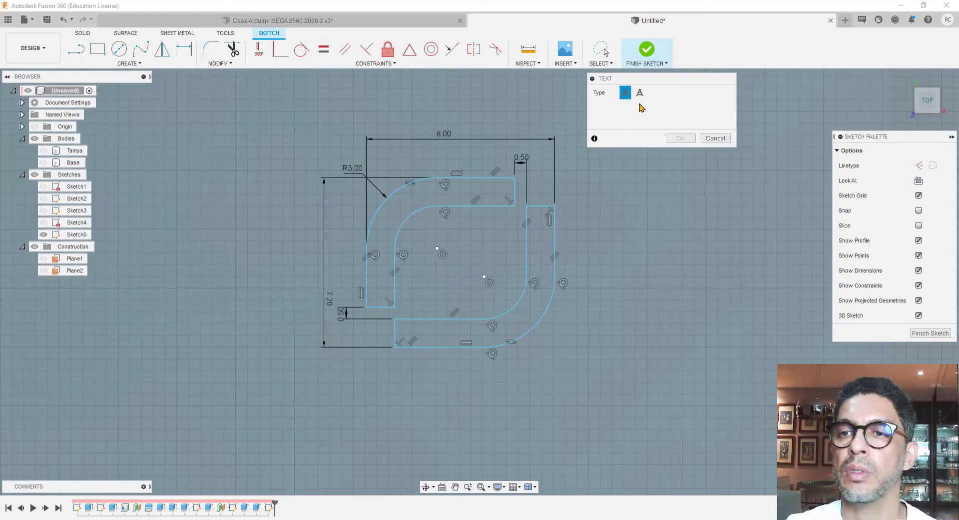
left_click(431, 227)
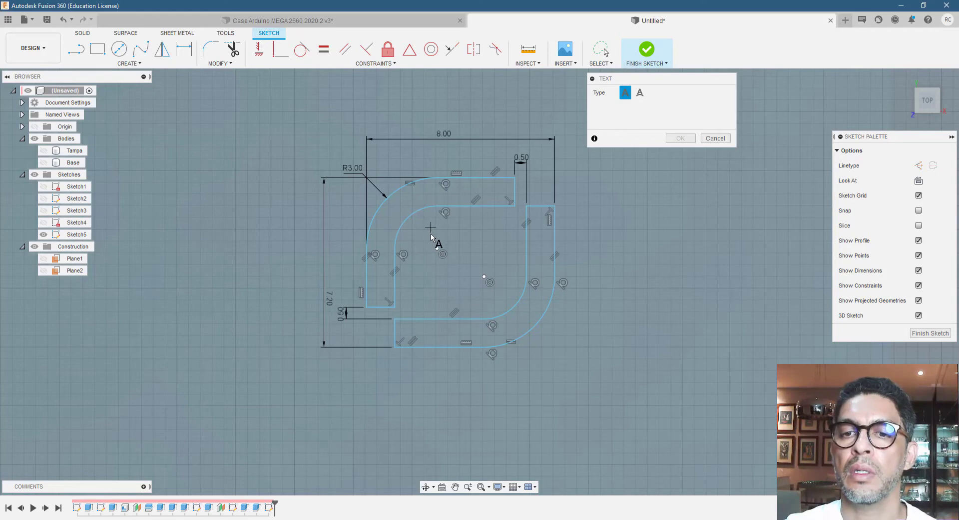
left_click(500, 301)
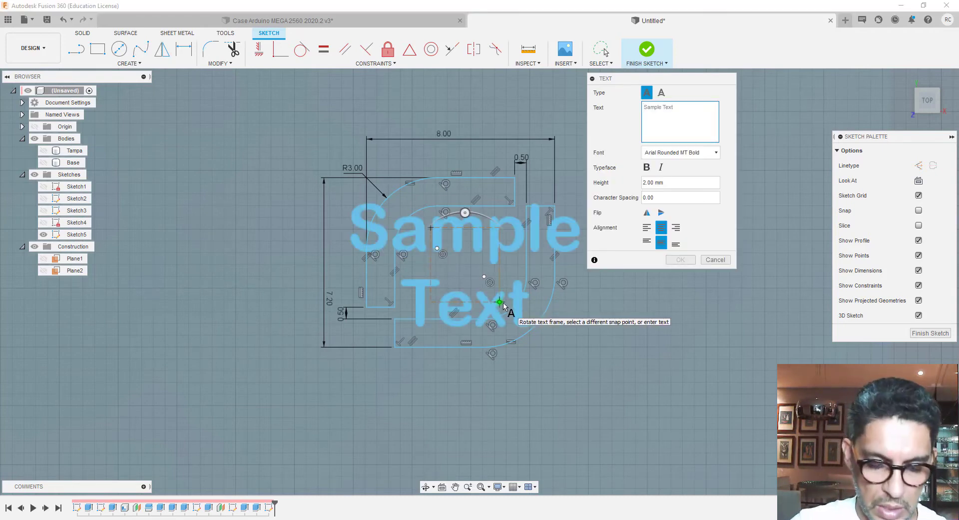
type("RC")
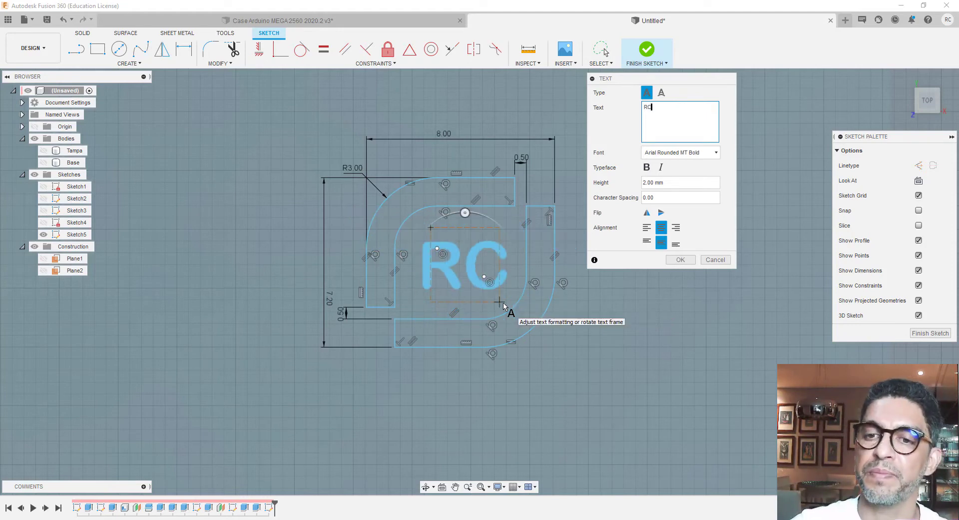
Try the Arial Black and Geometr212 BkCn BT fonts on the RC text
left_click(717, 153)
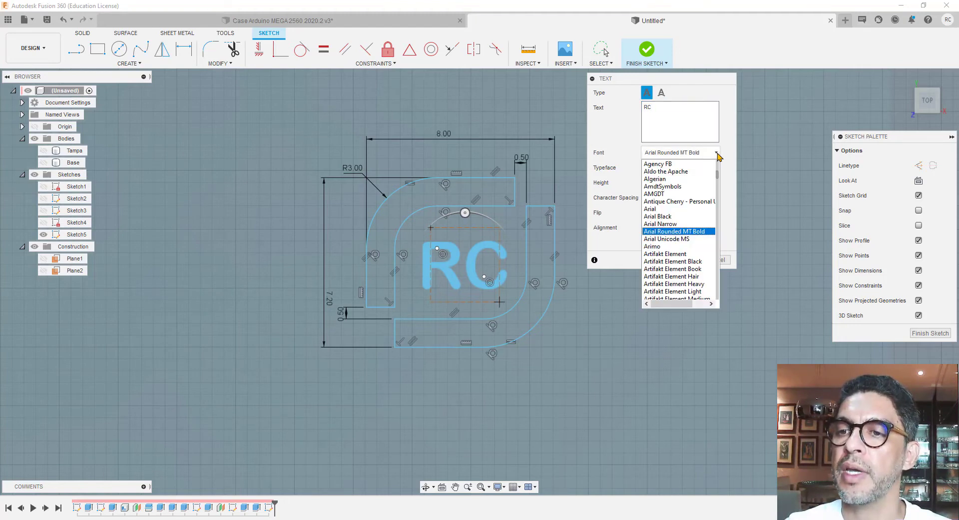
left_click(700, 219)
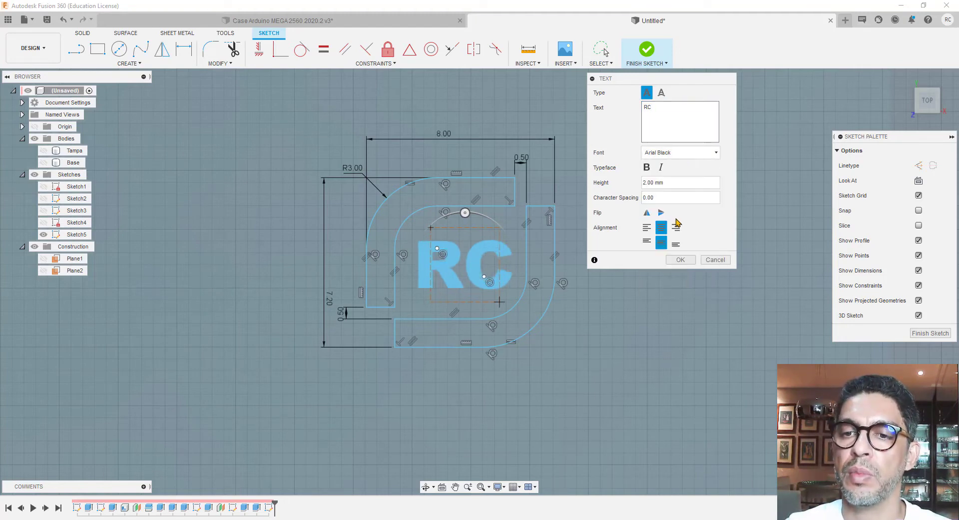
left_click(715, 155)
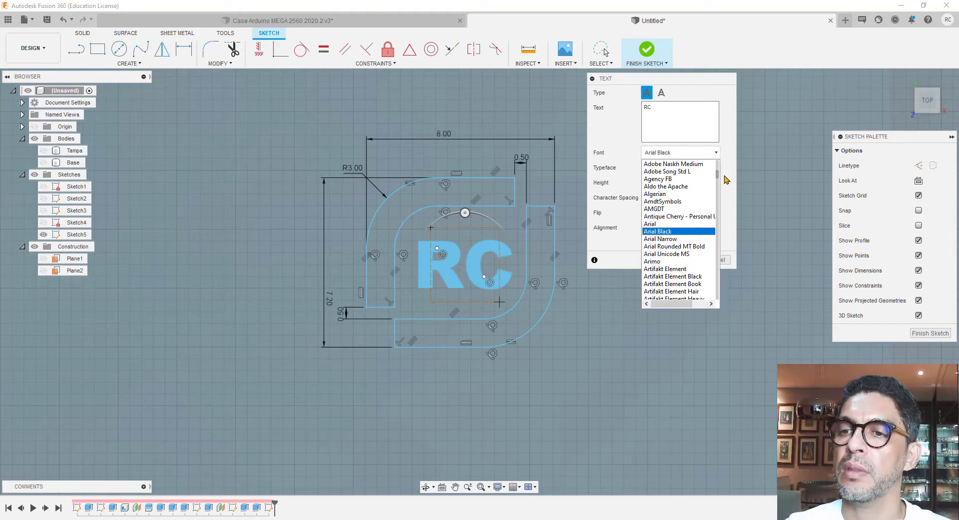
left_click_drag(717, 175, 717, 218)
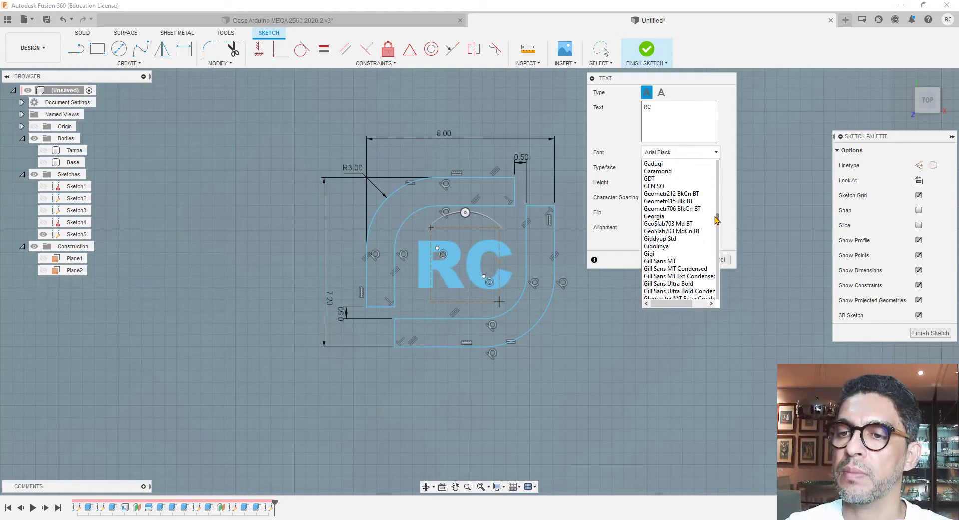
left_click(683, 194)
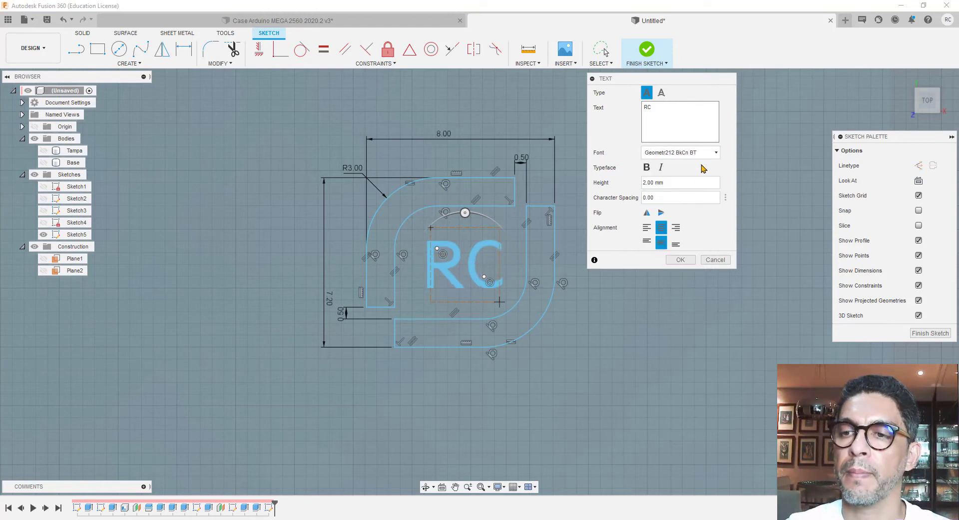
Set the RC text's font to Geometr415 Blk BT and its height to 2.5 mm, and finish the text
left_click(714, 152)
left_click(690, 238)
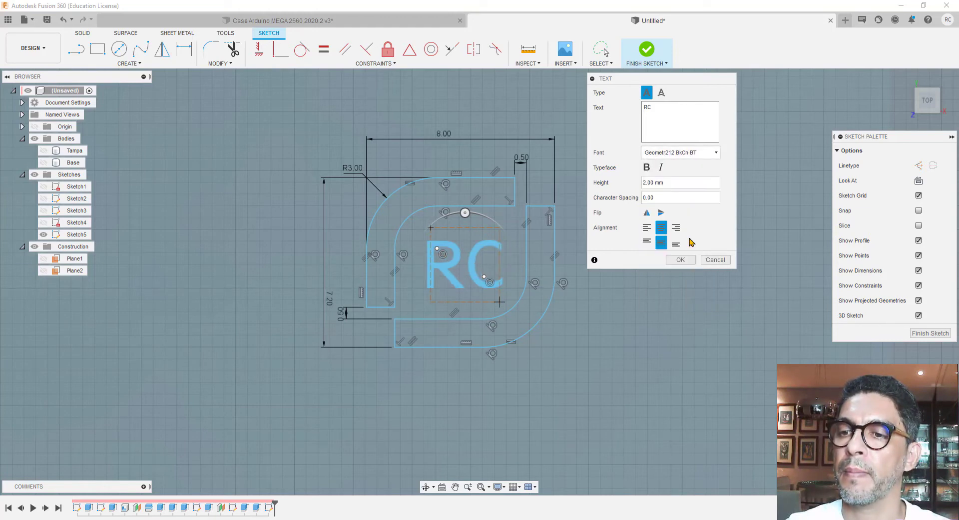
left_click(684, 263)
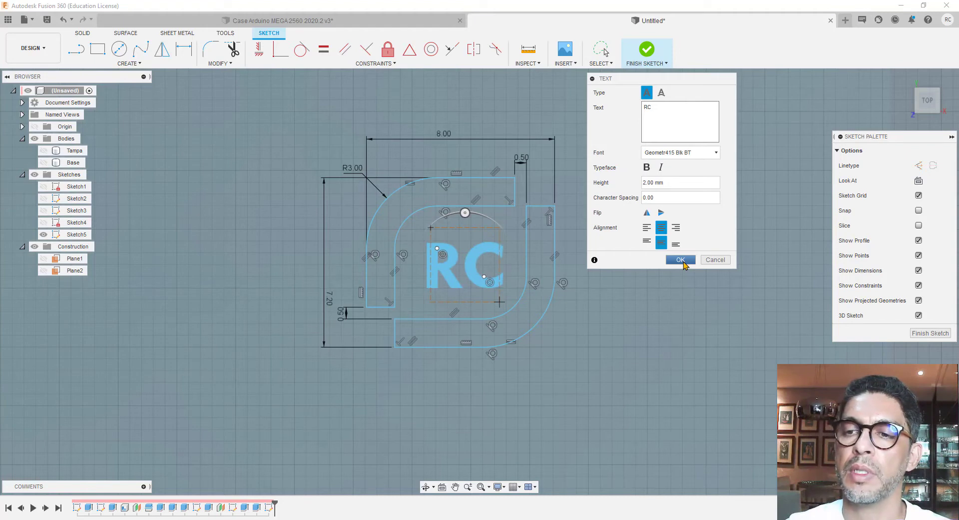
left_click(661, 168)
left_click(661, 168)
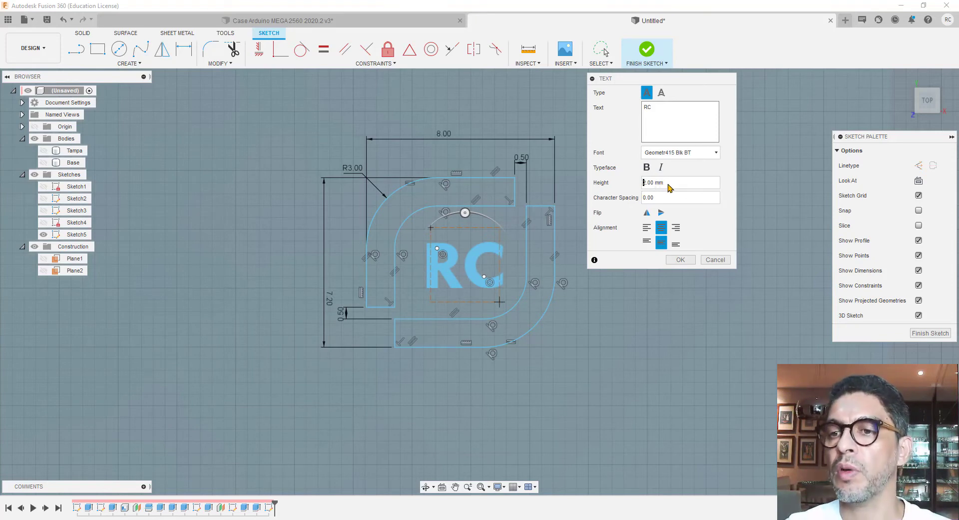
left_click_drag(653, 183, 638, 189)
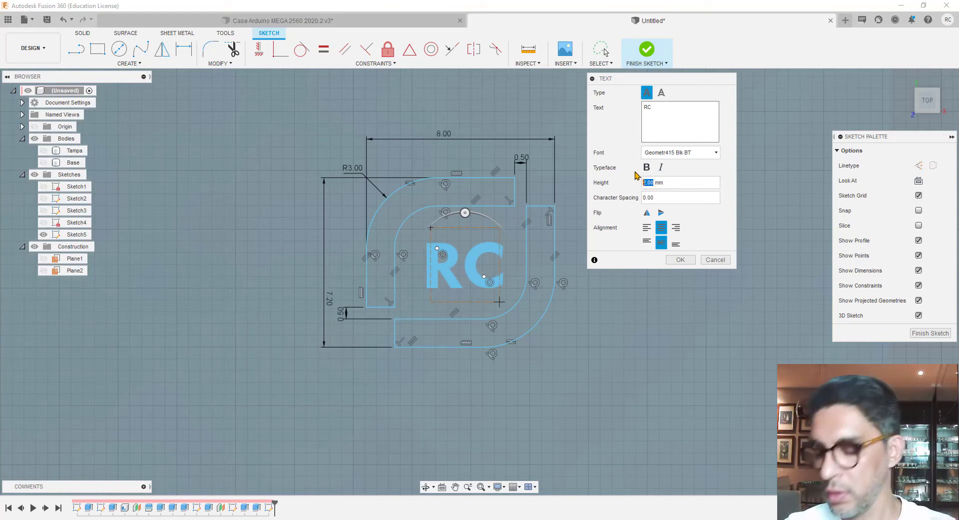
type("2.5")
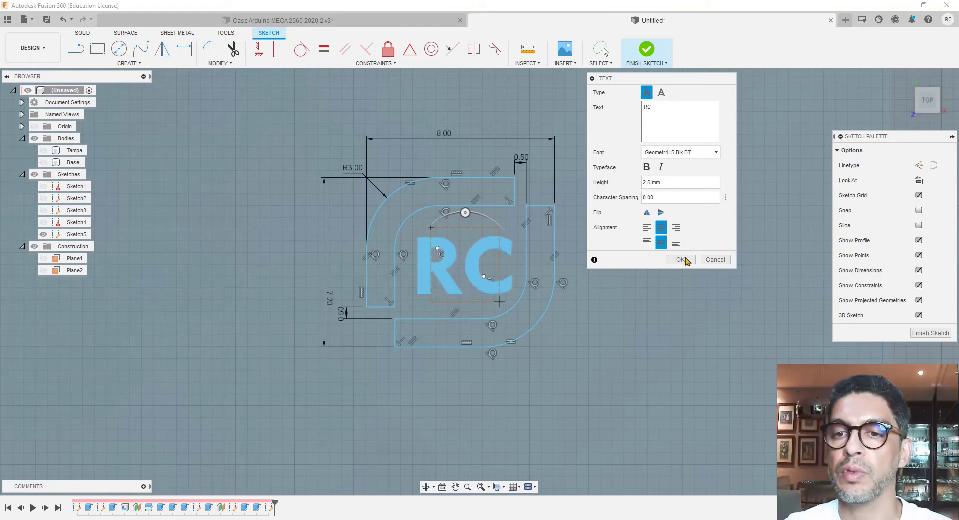
left_click(682, 260)
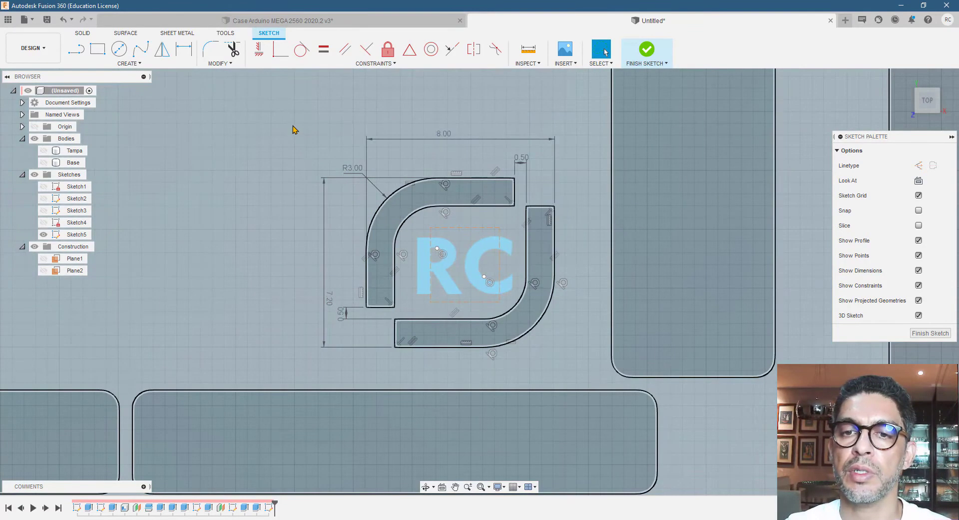
scroll(504, 235, "up", 3)
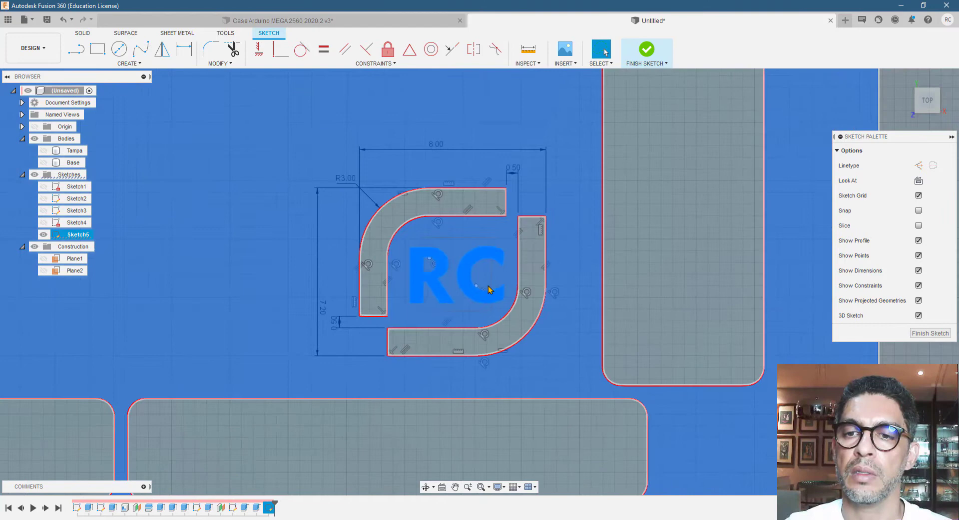
Move the RC text 0.10 mm along X to centre it between the two bands
left_click(489, 289)
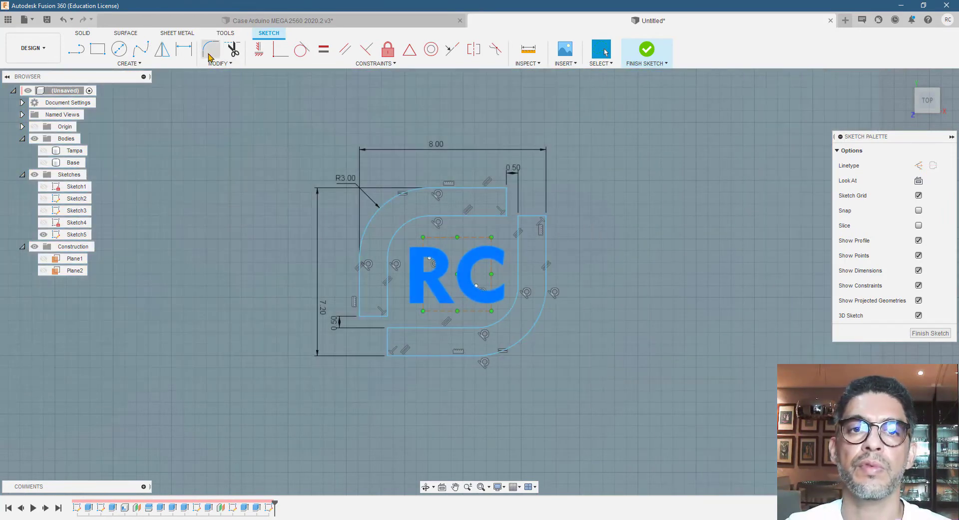
left_click(219, 63)
left_click(225, 152)
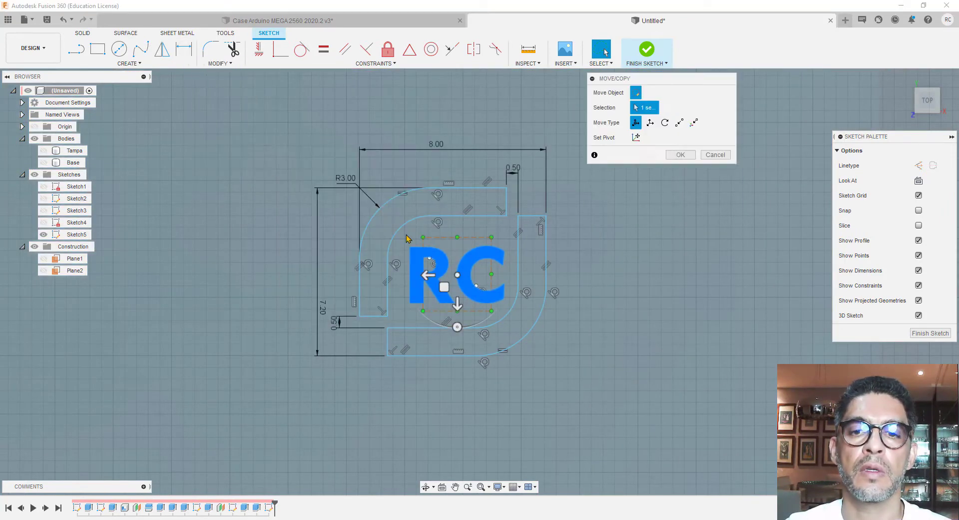
scroll(450, 290, "up", 3)
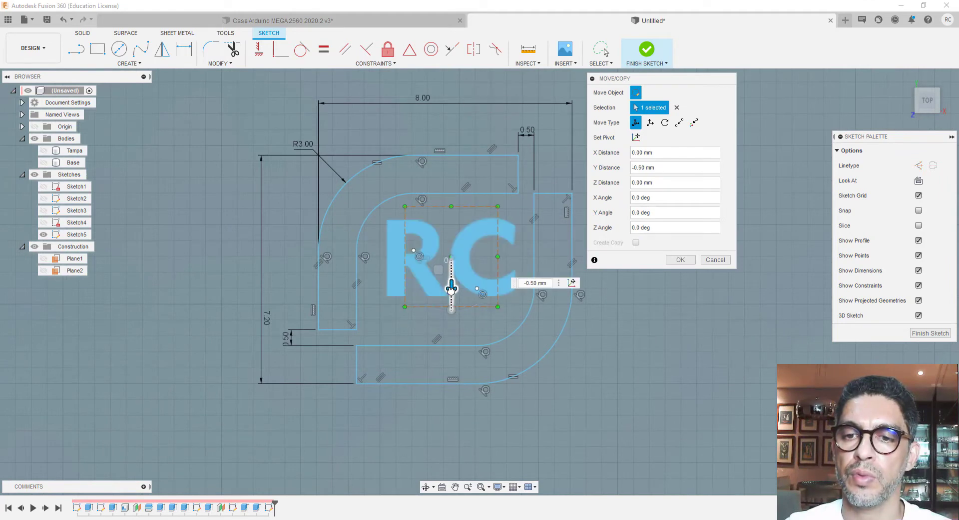
scroll(439, 285, "down", 2)
scroll(422, 279, "up", 3)
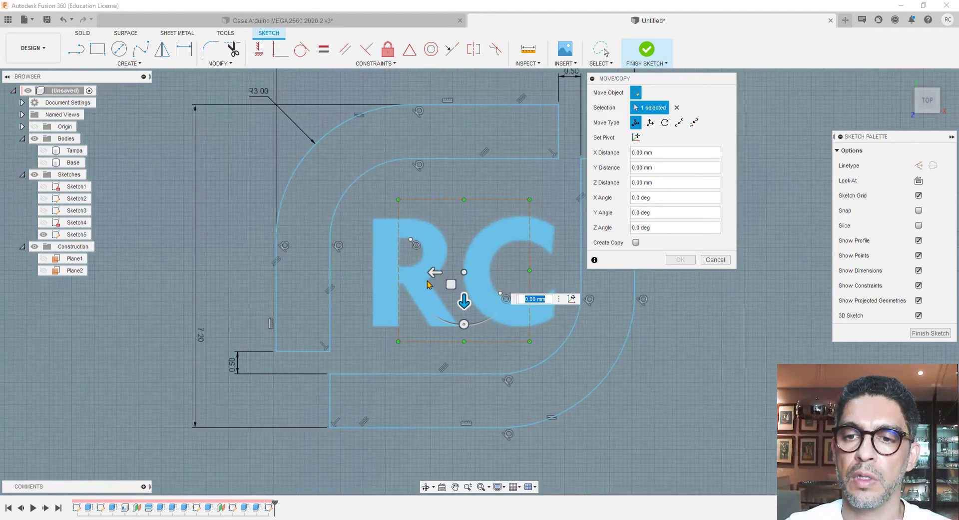
left_click_drag(434, 270, 429, 273)
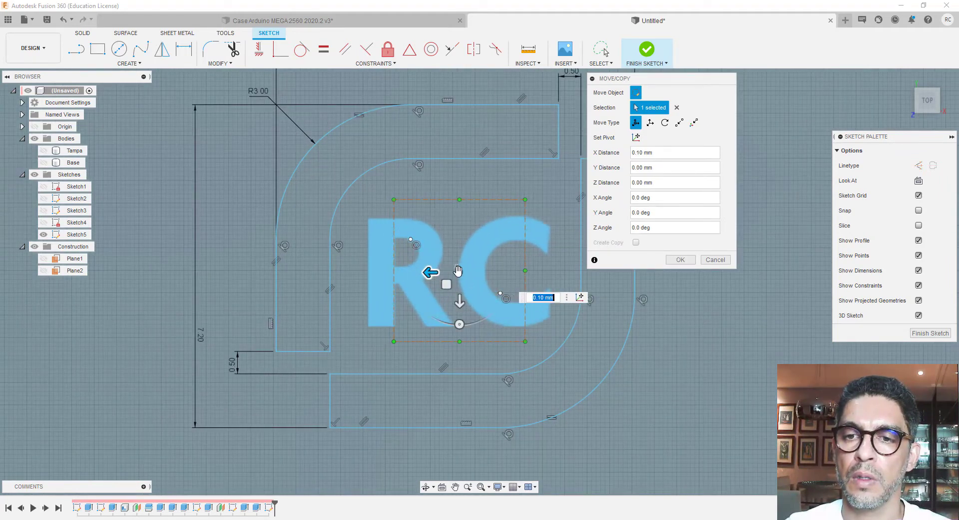
left_click(680, 260)
scroll(453, 286, "down", 3)
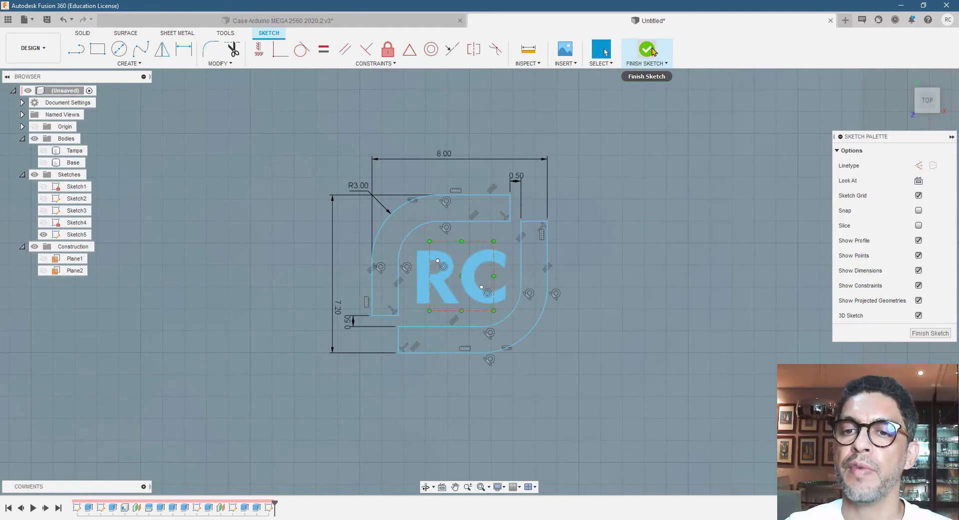
Finish the logo sketch and make the Tampa body visible
left_click(647, 50)
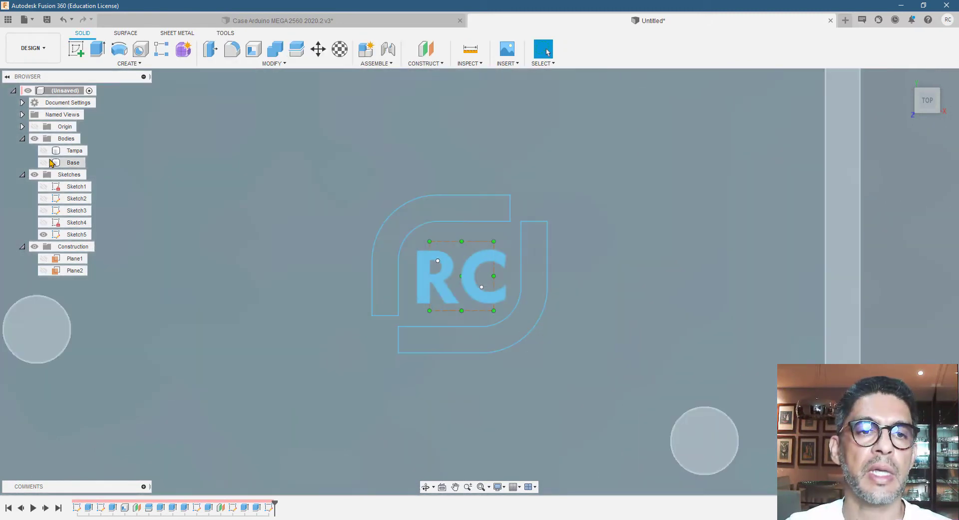
left_click(44, 151)
scroll(407, 358, "down", 3)
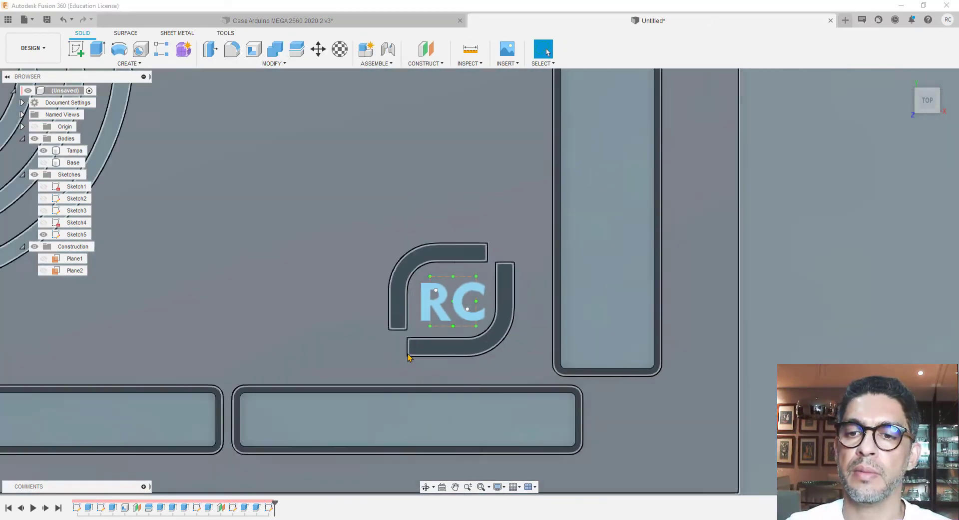
scroll(700, 340, "down", 5)
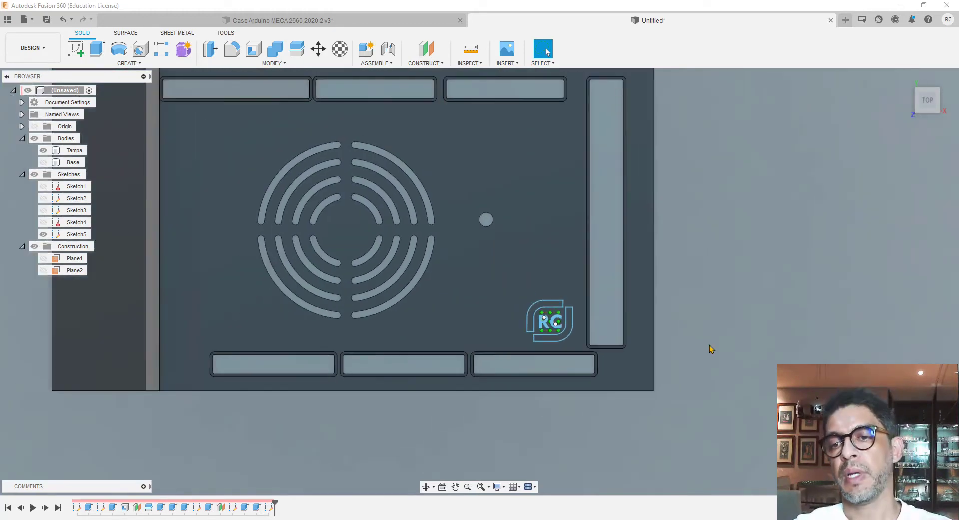
scroll(667, 351, "up", 3)
scroll(668, 352, "down", 2)
scroll(677, 378, "up", 6)
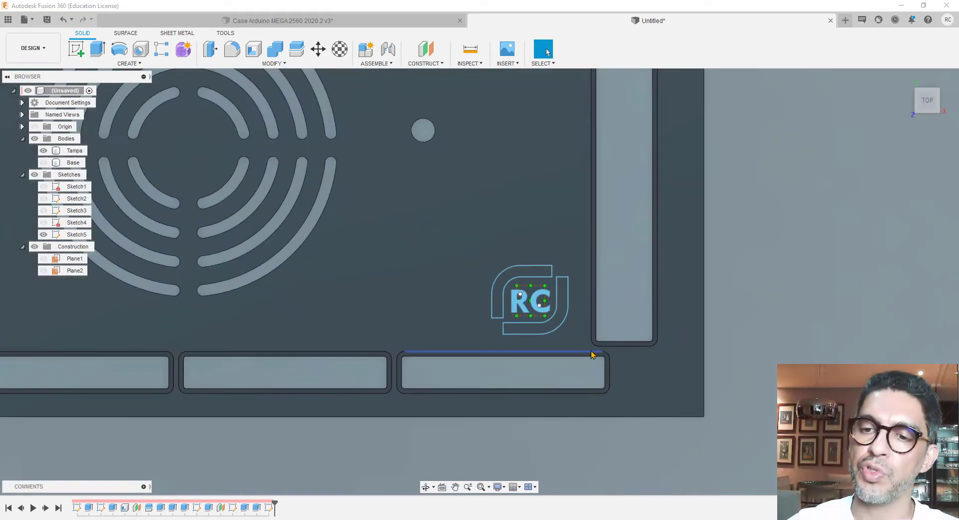
scroll(574, 272, "up", 3)
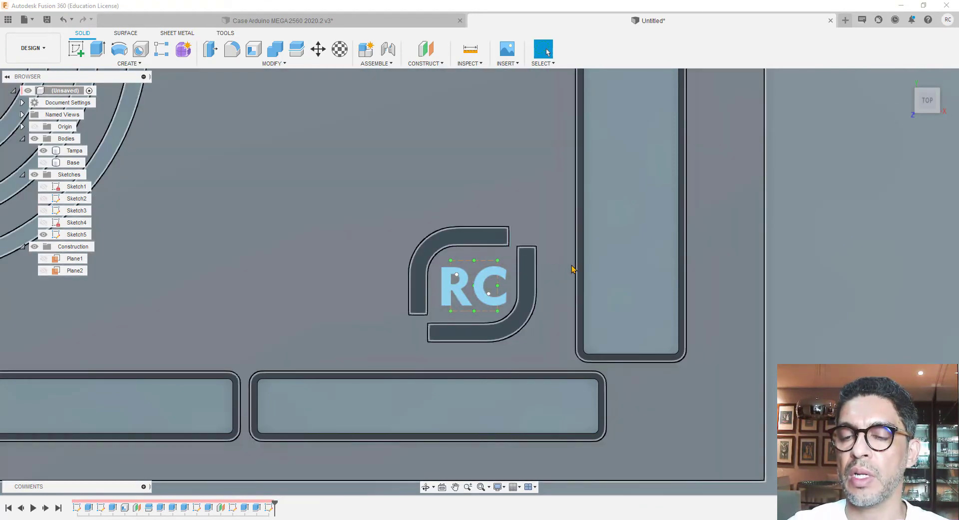
scroll(650, 375, "down", 1)
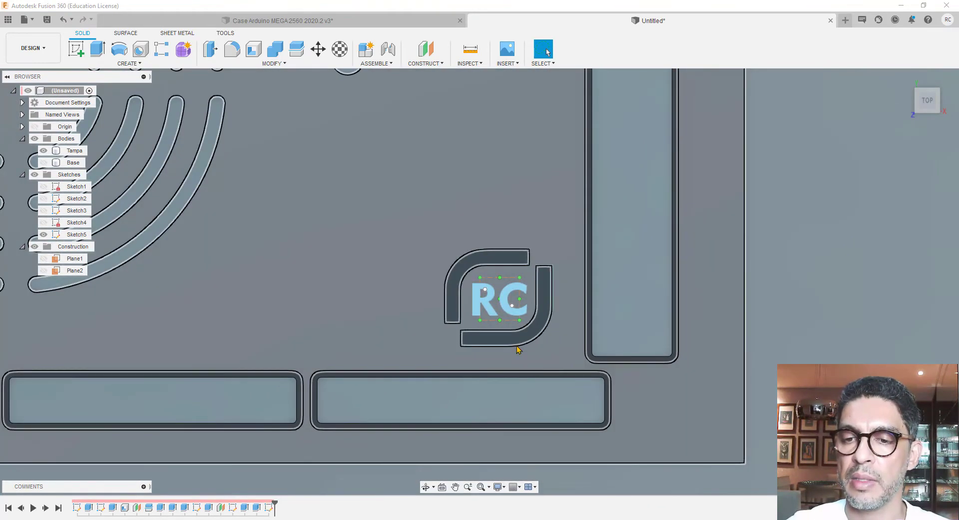
scroll(545, 336, "up", 1)
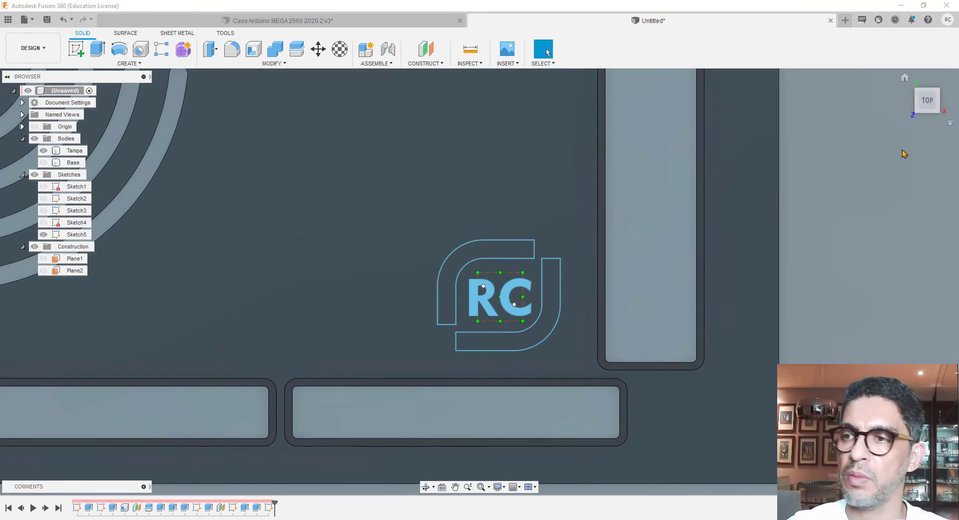
Extrude both bands and the RC text by -0.2 mm as a cut into the lid's top face
left_click(938, 112)
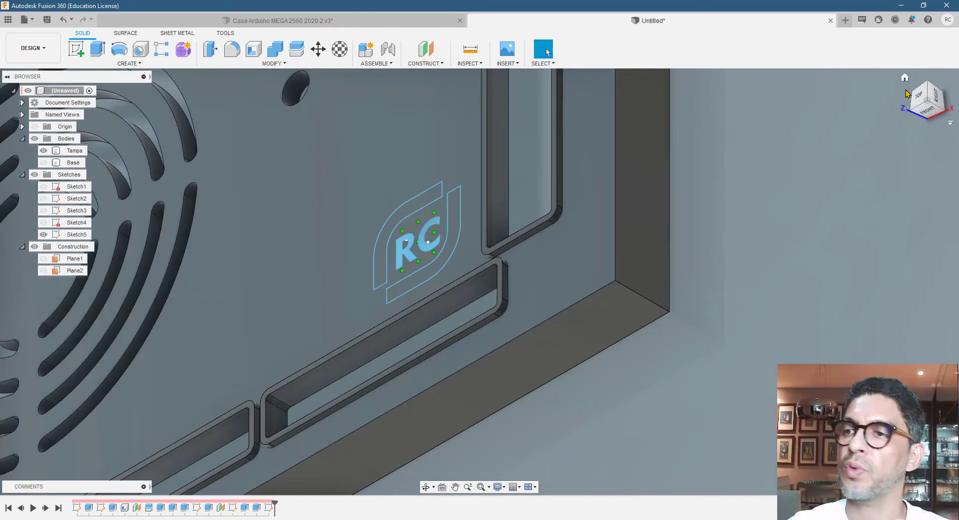
scroll(531, 450, "up", 10)
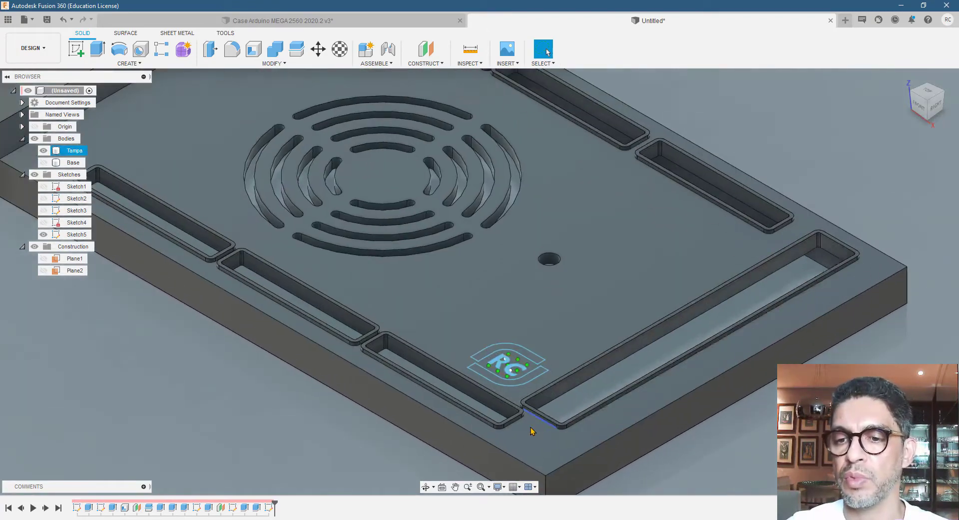
scroll(320, 263, "up", 2)
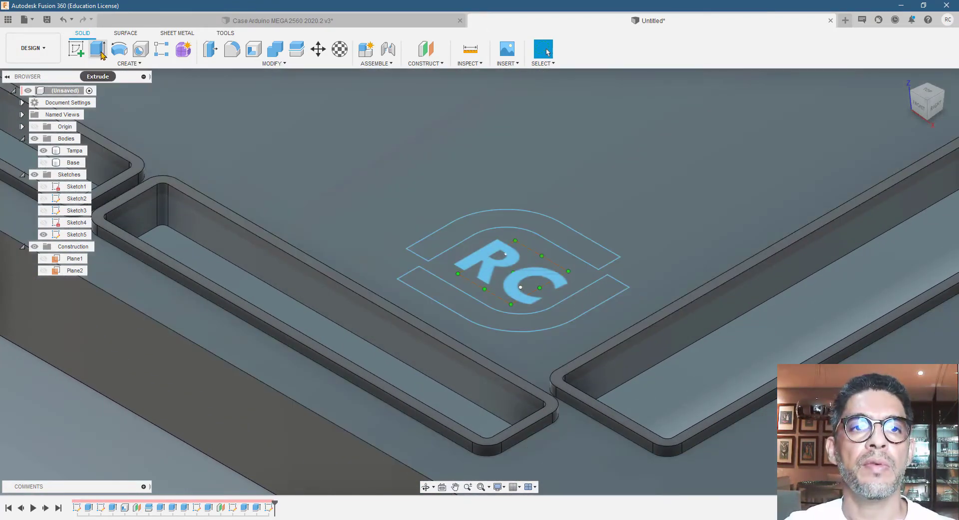
left_click(99, 49)
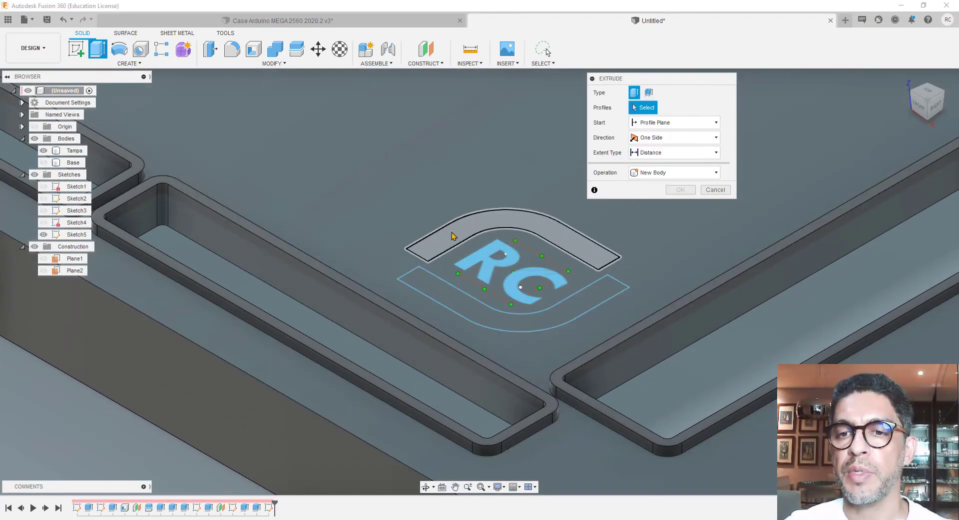
left_click(453, 232)
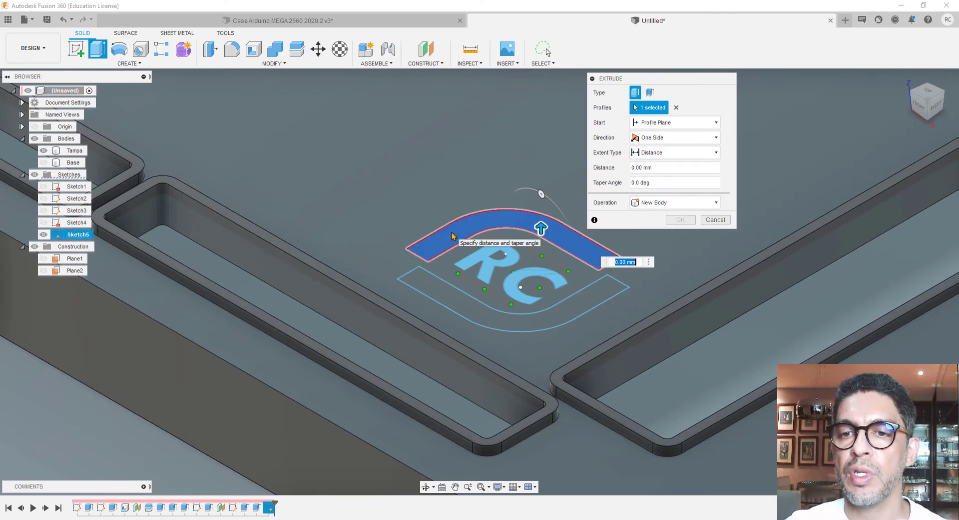
left_click(450, 302)
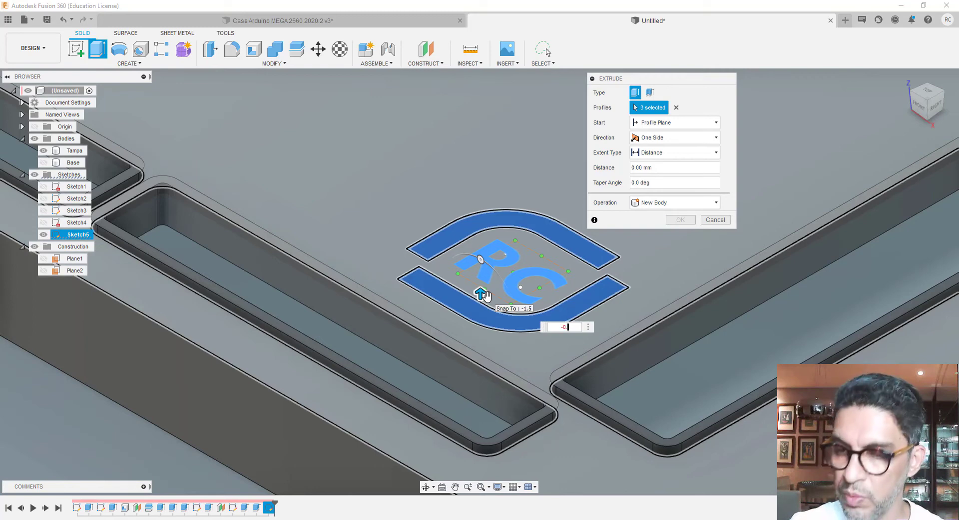
key("Return")
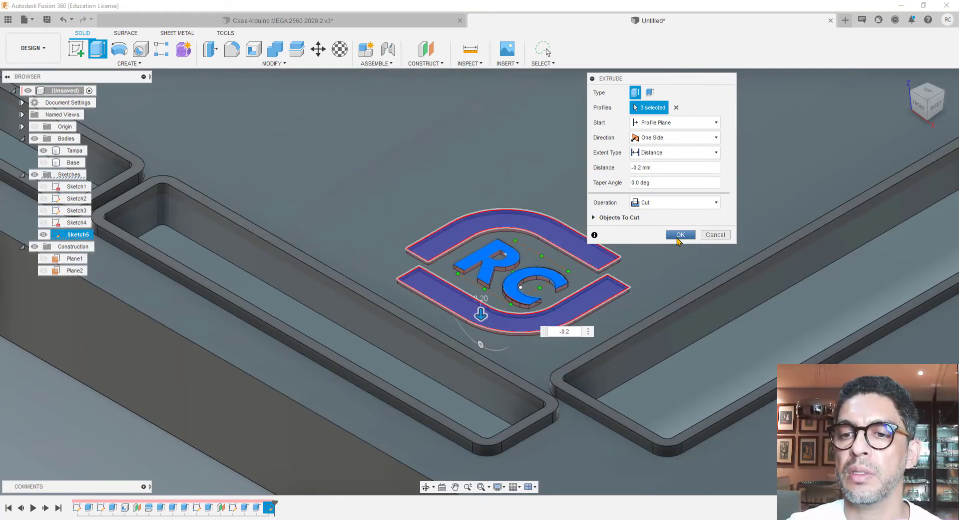
left_click(680, 235)
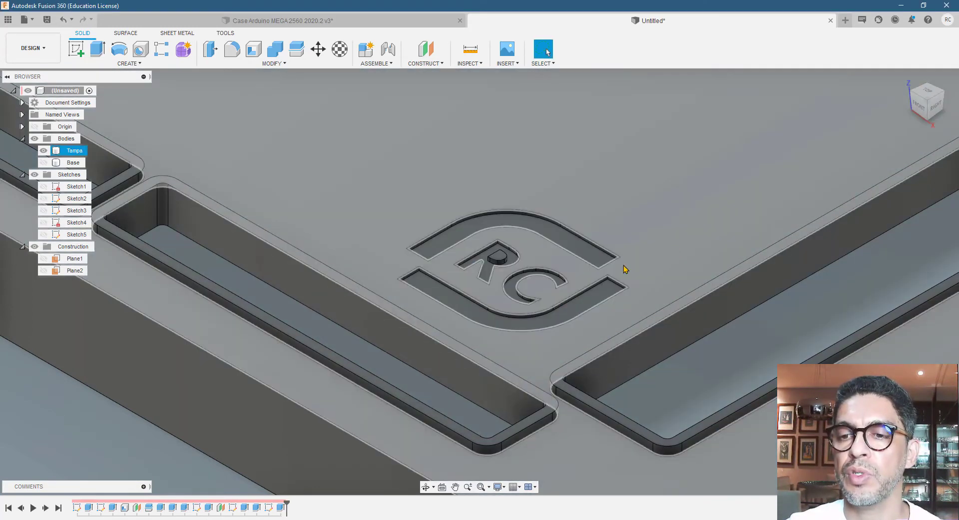
Examine the engraved logo and the whole lid from several angles and distances
scroll(500, 370, "up", 3)
scroll(402, 300, "down", 5)
scroll(272, 393, "up", 2)
left_click(272, 393)
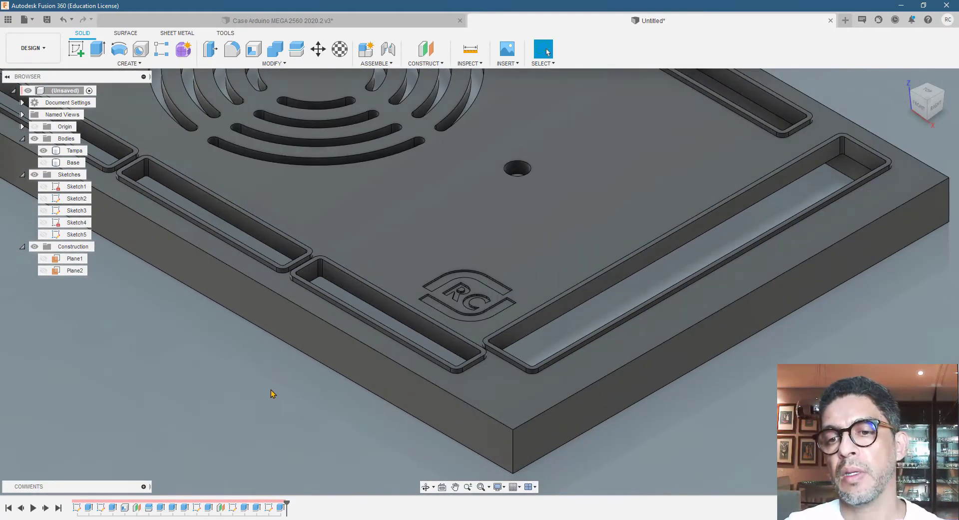
middle_click_drag(301, 391, 486, 370, "shift")
scroll(479, 408, "down", 2)
scroll(479, 408, "down", 1)
scroll(533, 383, "down", 3)
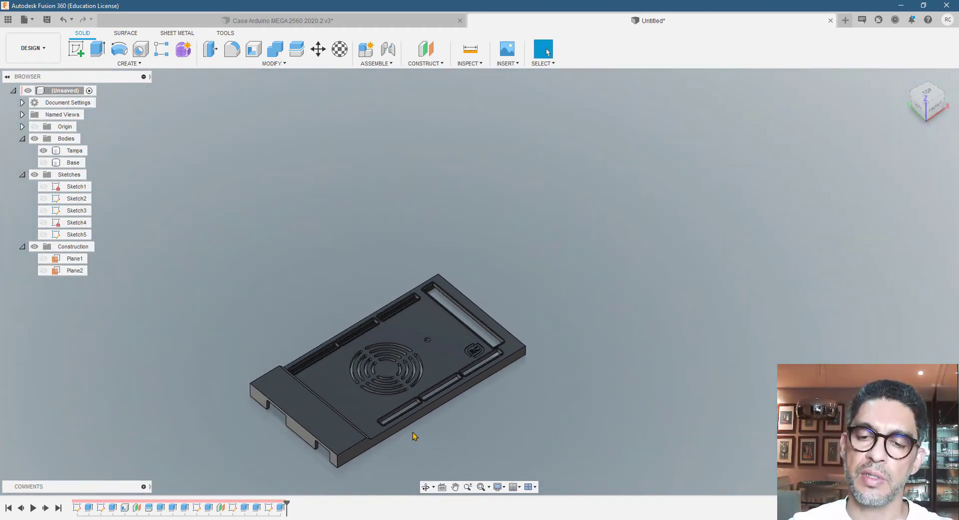
scroll(420, 425, "up", 4)
scroll(701, 246, "up", 2)
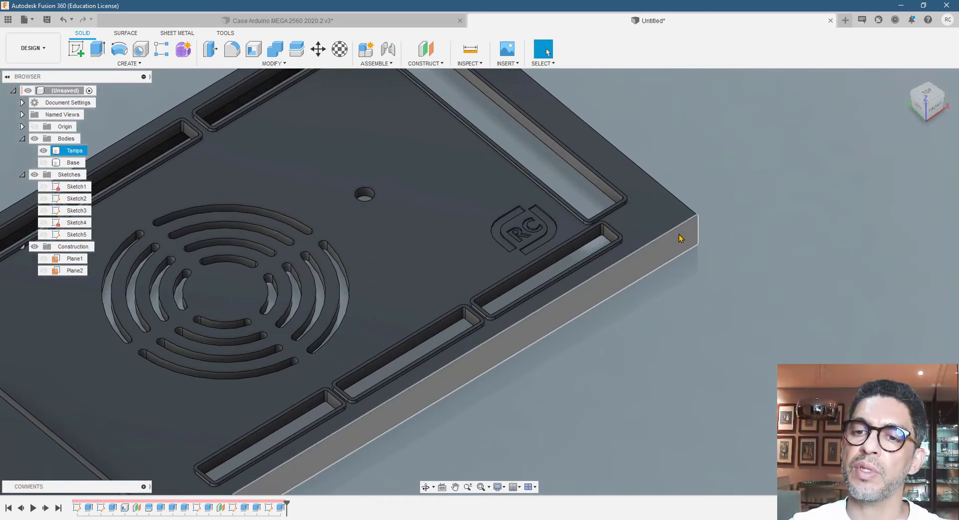
scroll(689, 254, "down", 5)
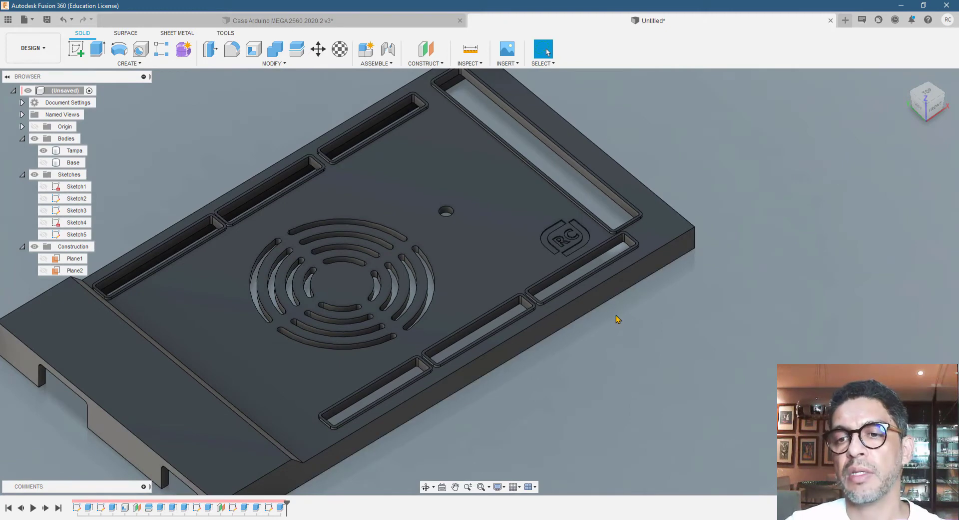
middle_click_drag(517, 378, 460, 391, "shift")
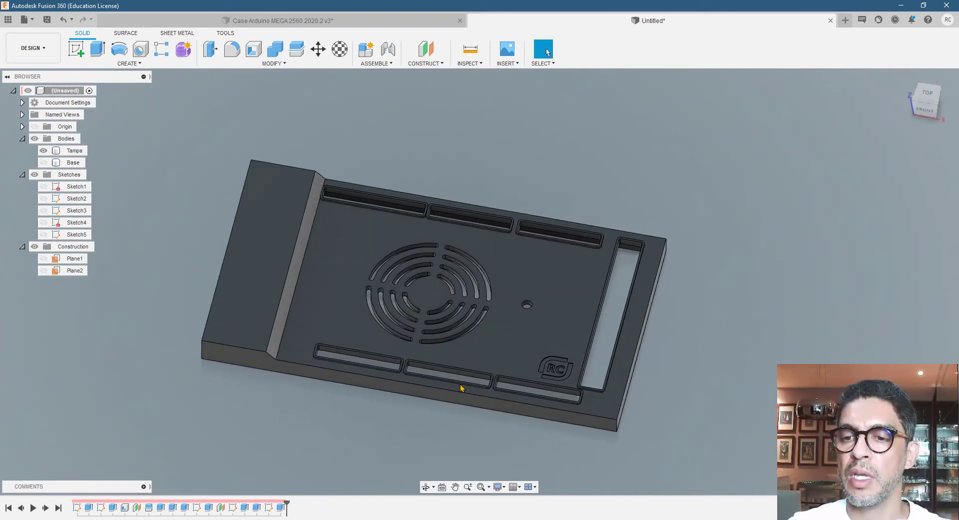
middle_click_drag(538, 405, 562, 403, "shift")
scroll(602, 374, "up", 1)
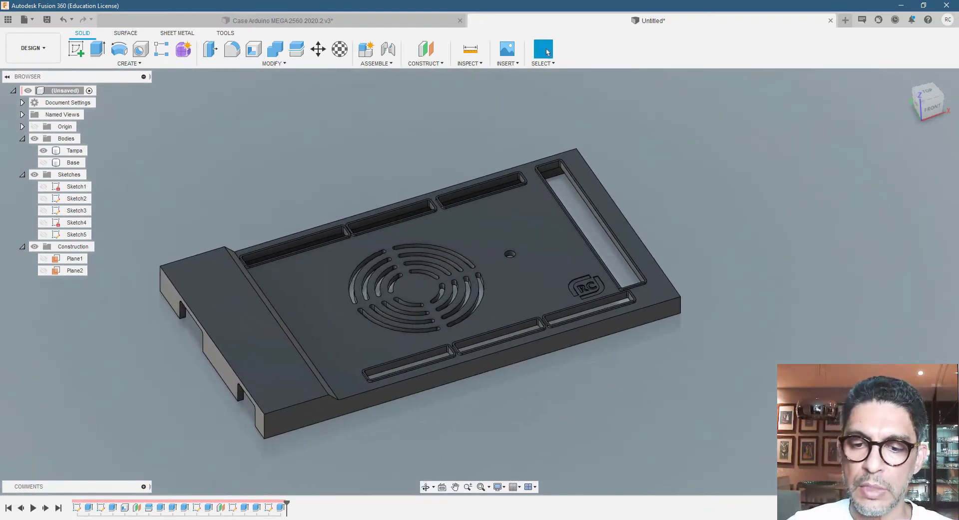
Switch to the Roteiro Projeto Case Arduino document in Google Docs and highlight item 12's text in dark yellow 1
key("alt+Tab")
left_click_drag(386, 379, 333, 360)
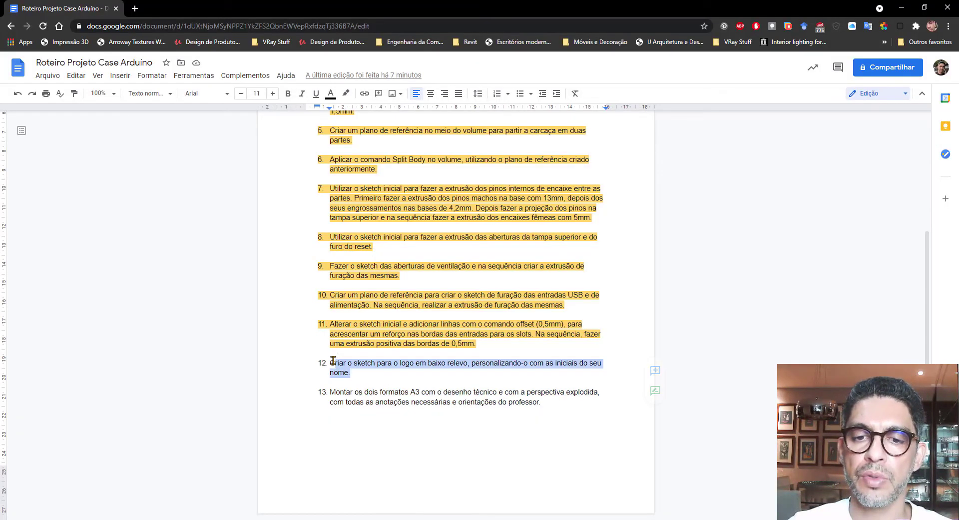
left_click(345, 95)
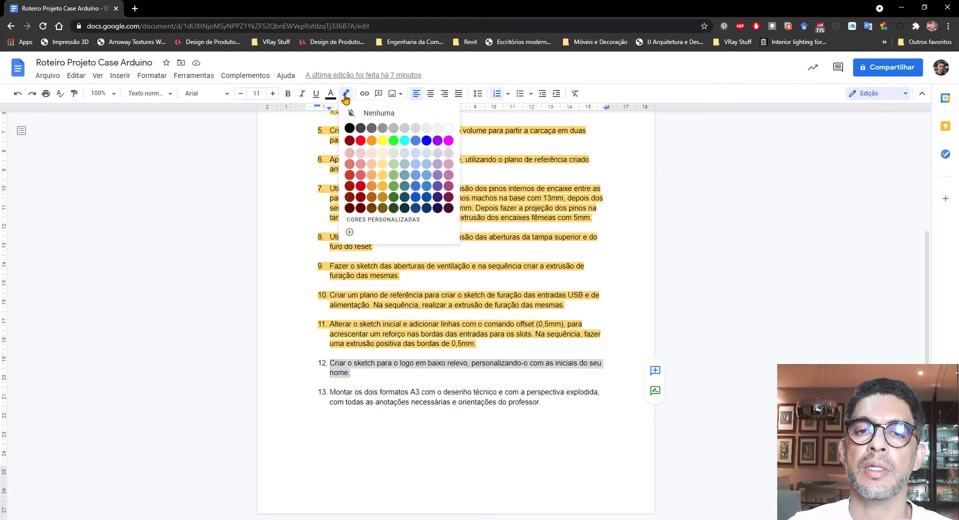
left_click(385, 187)
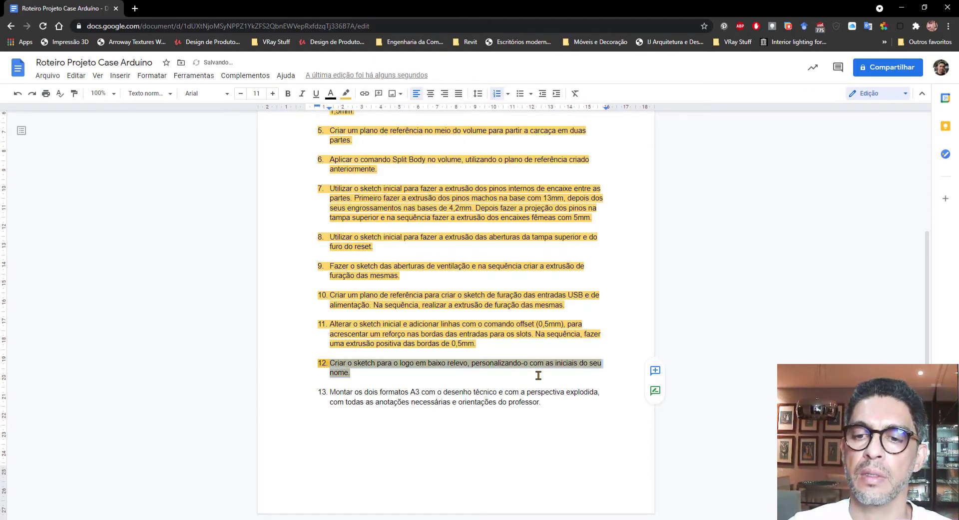
key("Right")
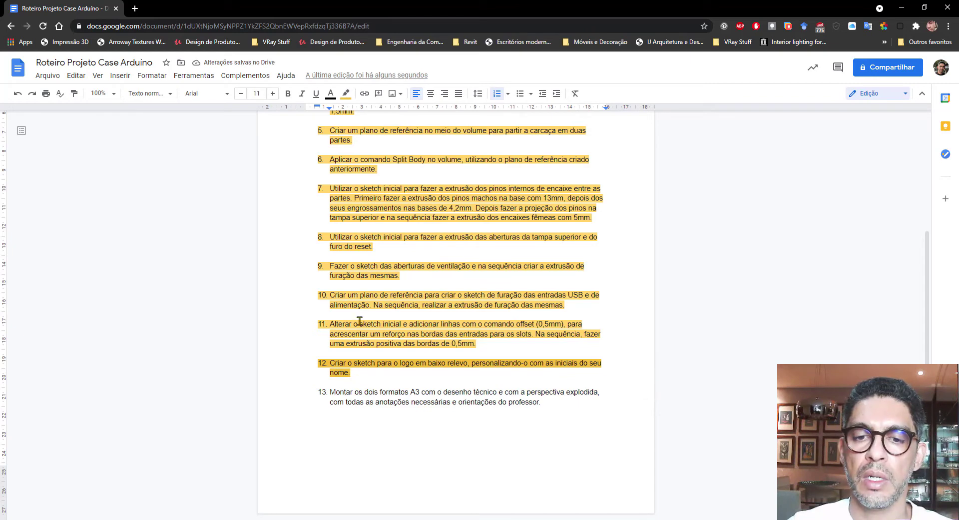
Change item 12's highlight to light yellow 1 so it matches the items above, and clear the selection
left_click_drag(353, 373, 309, 354)
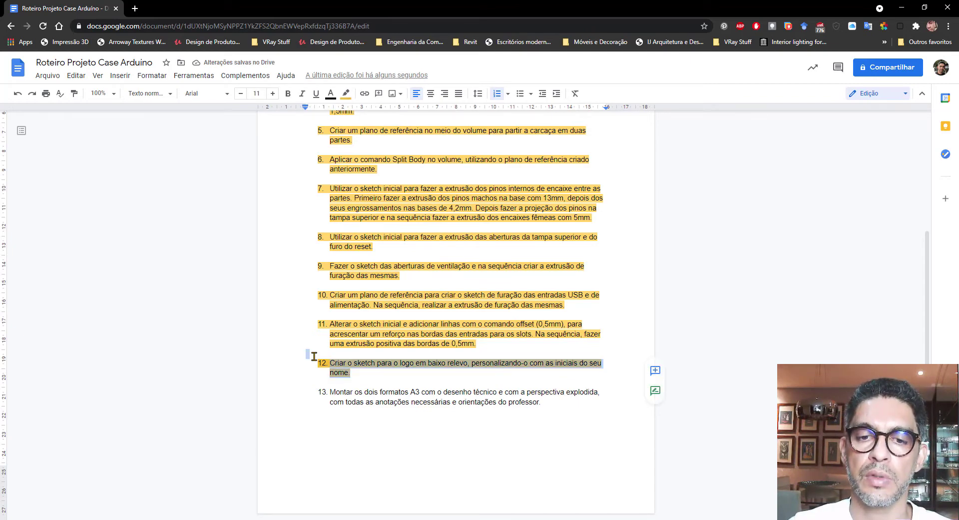
left_click(346, 94)
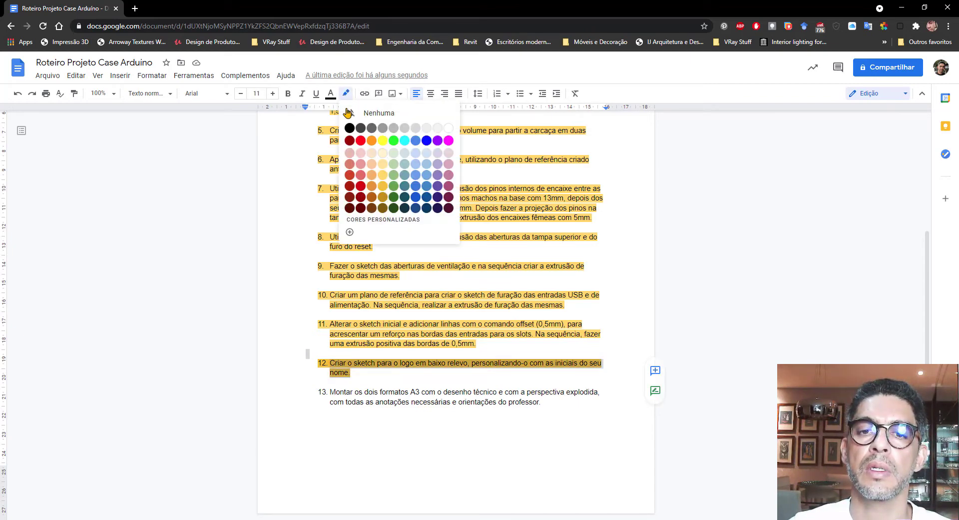
left_click(384, 177)
left_click(615, 346)
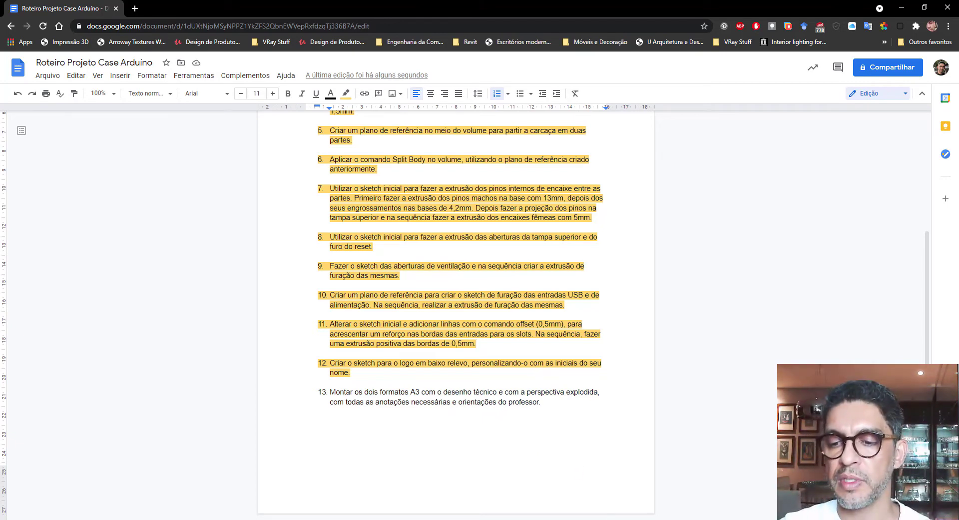
mouse_move(599, 519)
left_click(364, 381)
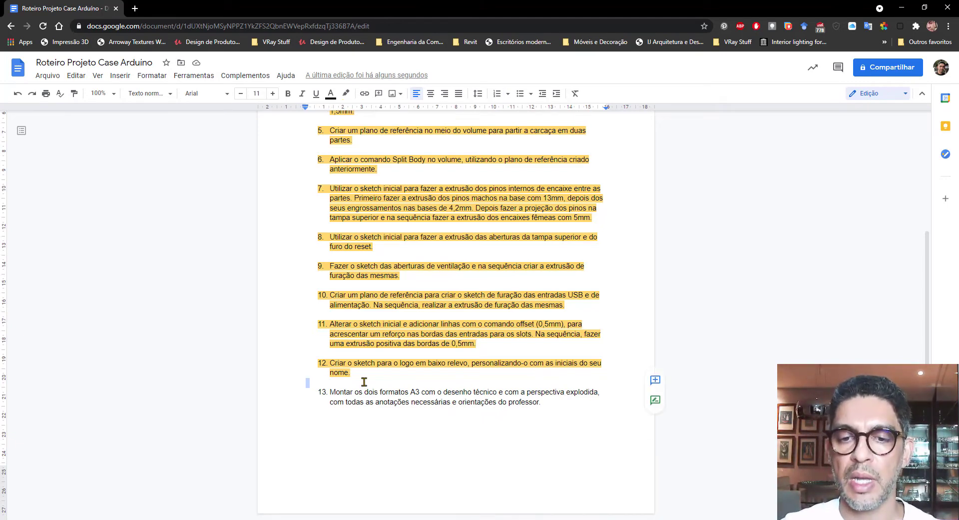
Switch to the Arduino case model in Fusion 360 and show the Base body together with the lid
mouse_move(599, 515)
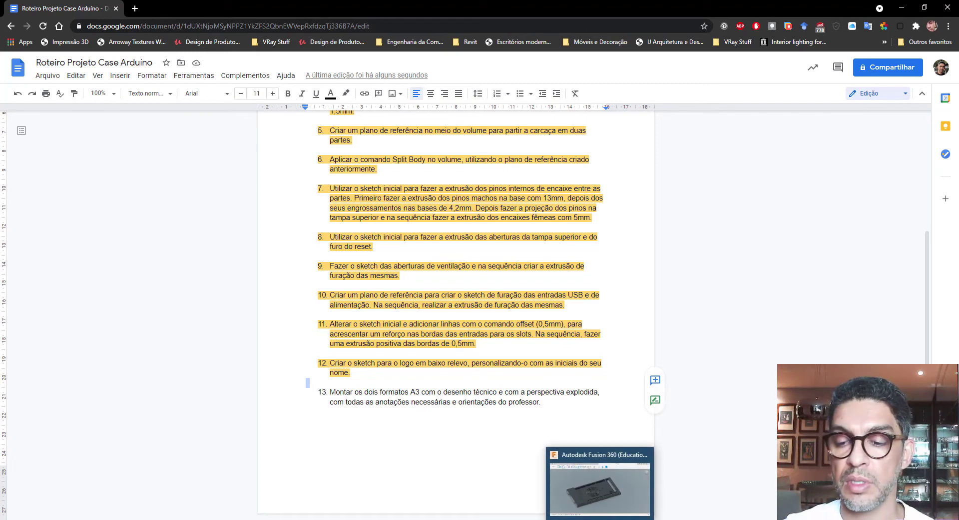
left_click(599, 480)
scroll(333, 339, "down", 2)
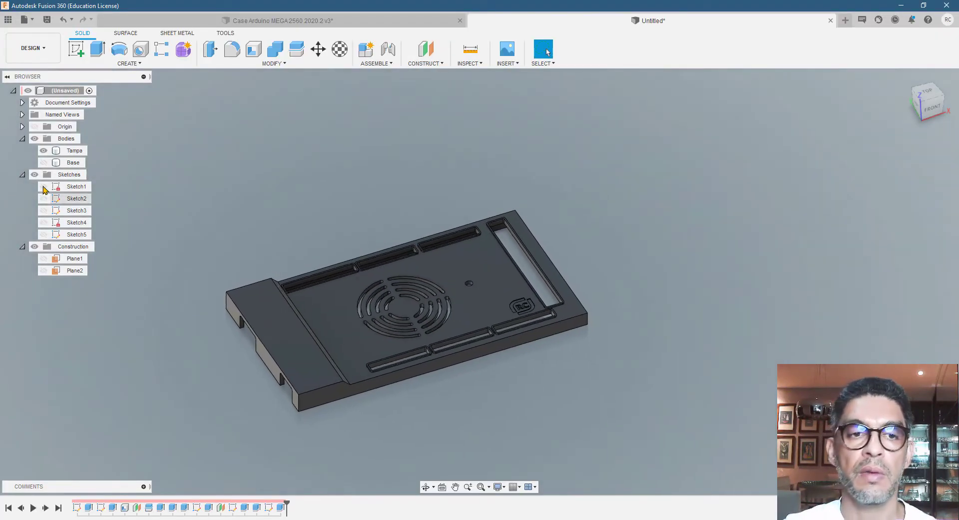
left_click(44, 162)
scroll(452, 312, "down", 2)
scroll(380, 387, "up", 5)
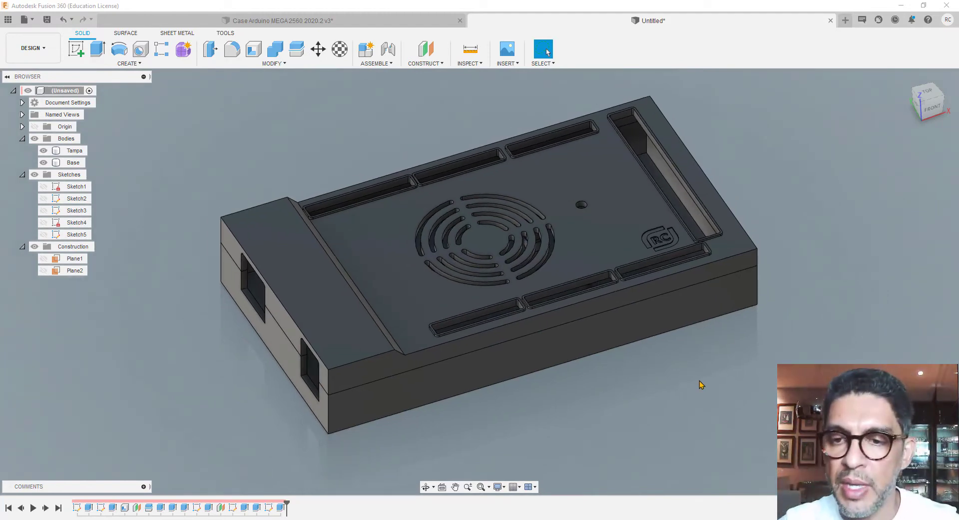
Examine the closed case with lid and base together from several distances
scroll(643, 336, "up", 2)
middle_click_drag(607, 354, 559, 348, "shift")
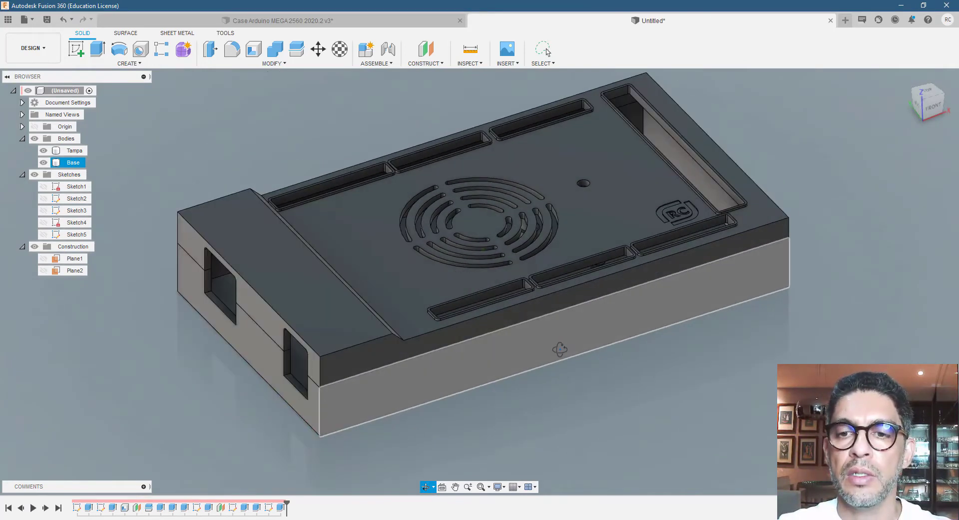
scroll(570, 365, "down", 1)
scroll(548, 375, "up", 1)
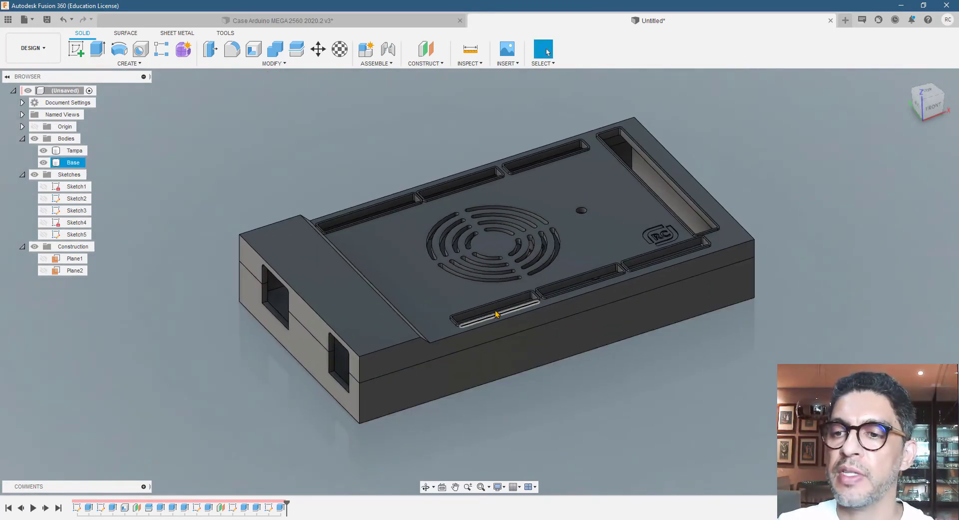
scroll(534, 355, "down", 1)
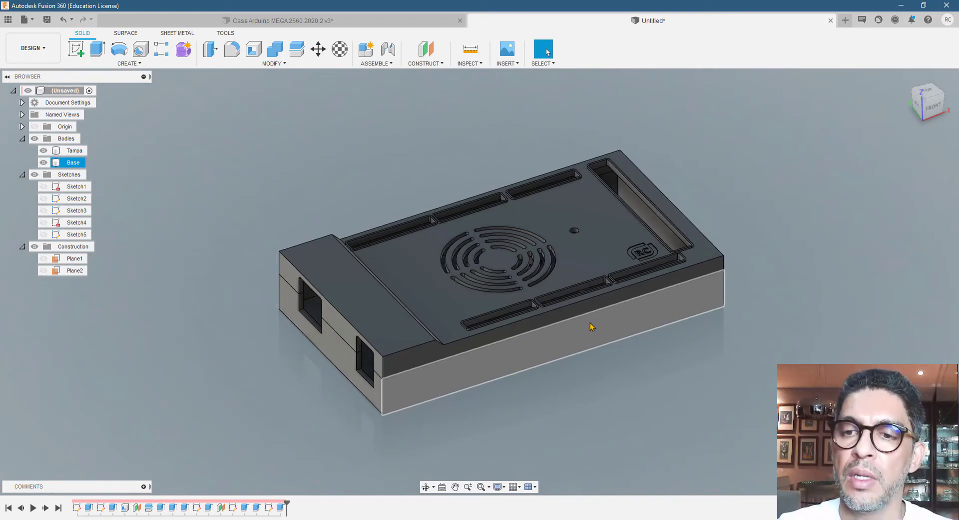
scroll(538, 364, "up", 1)
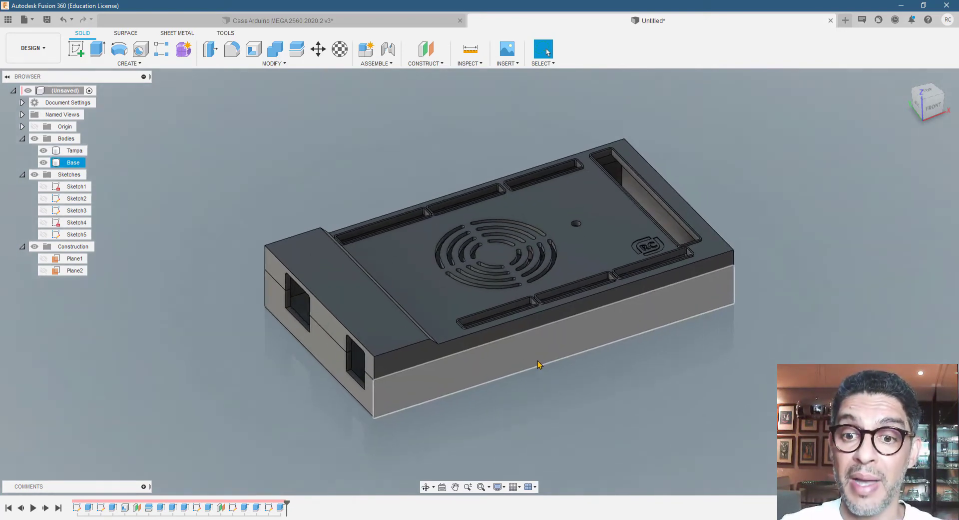
scroll(539, 363, "up", 1)
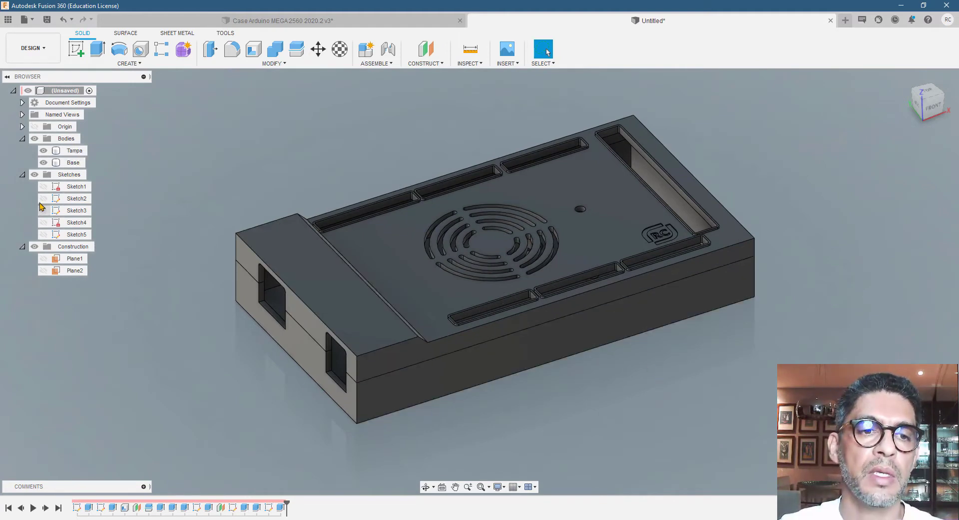
View the Base body on its own, return to the Tampa body alone and examine the lid's underside
left_click(44, 162)
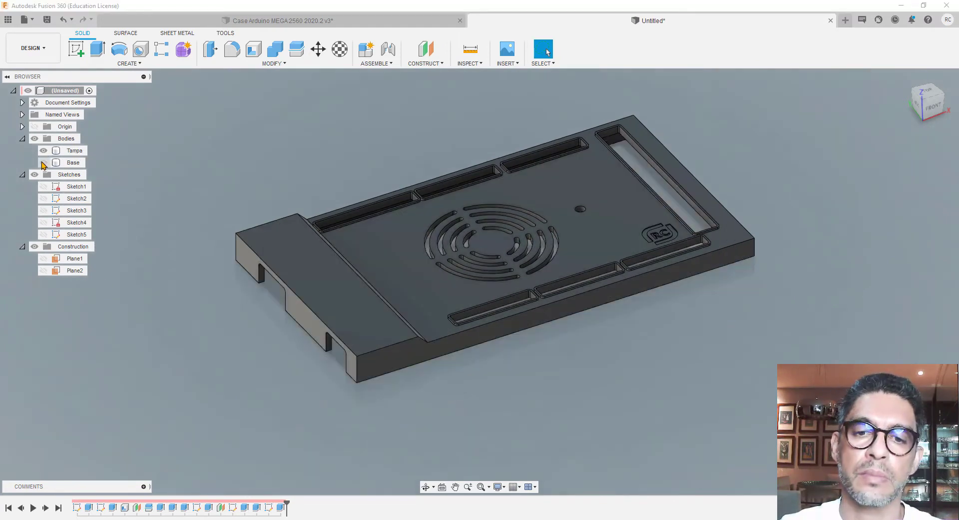
left_click(43, 151)
left_click(43, 162)
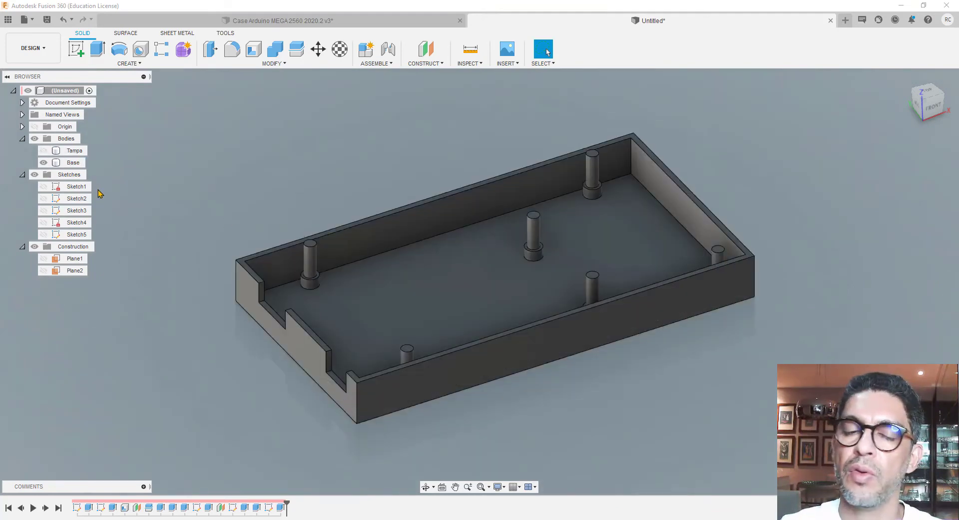
left_click(43, 151)
left_click(43, 163)
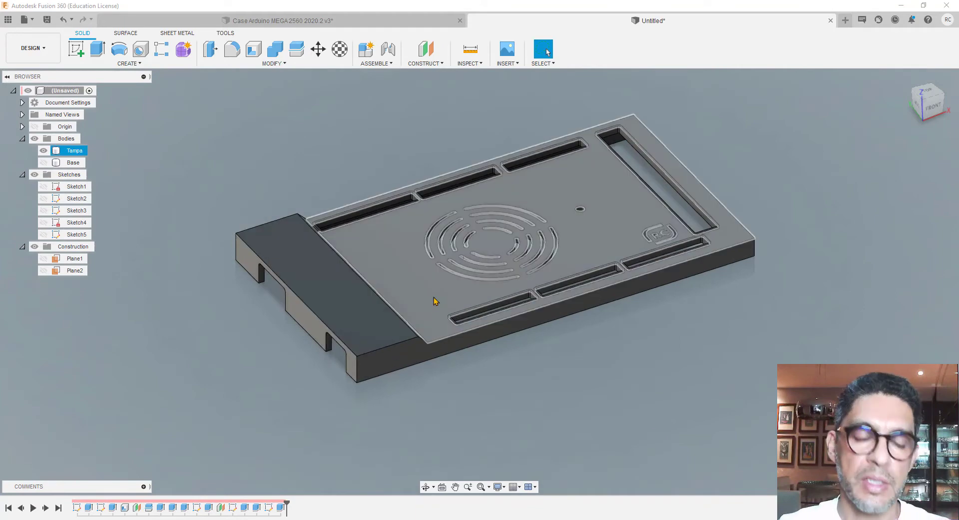
middle_click_drag(467, 298, 466, 183, "shift")
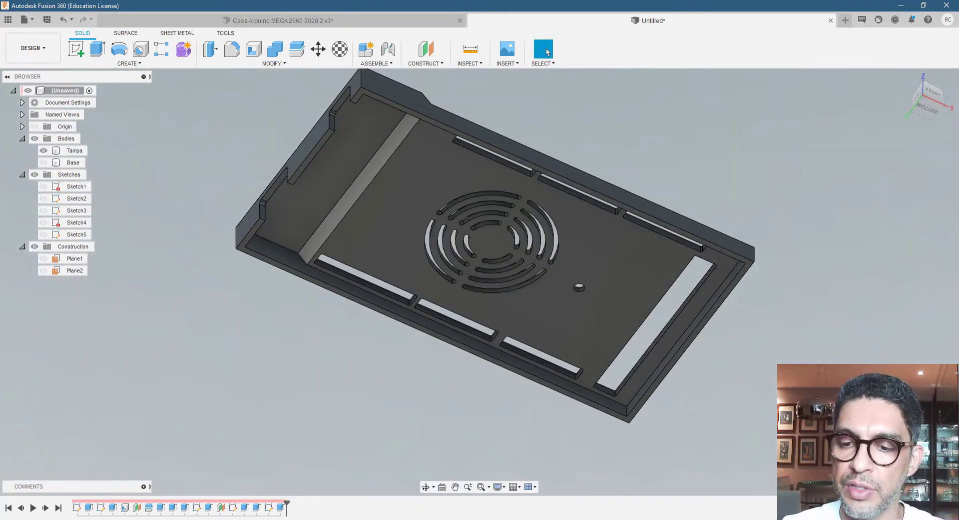
Switch to the project outline in Google Docs to review its items, and return to the Fusion 360 model
key("alt+Tab")
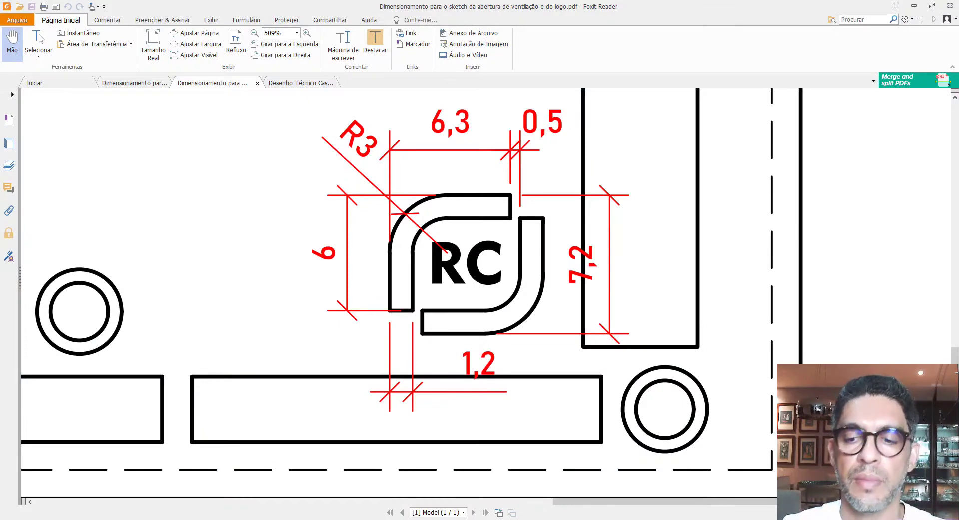
key("alt+Tab")
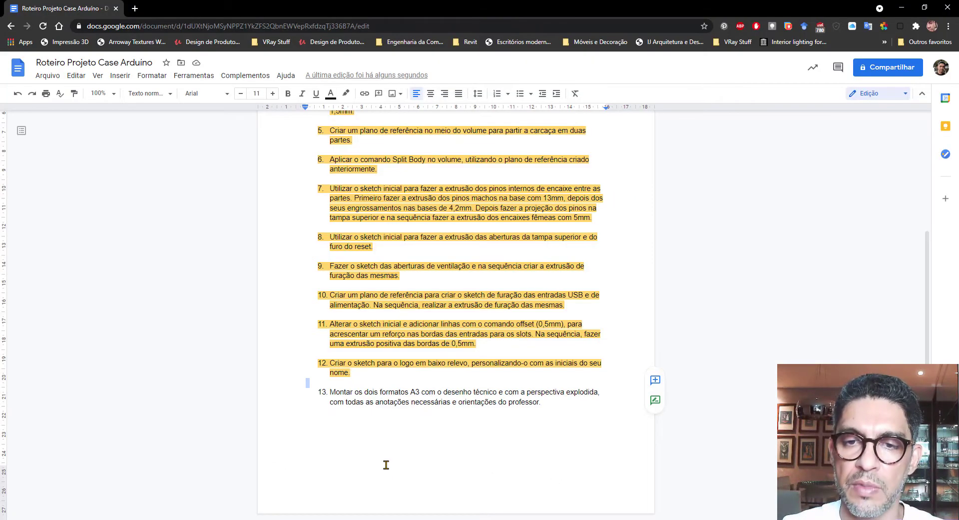
left_click(439, 252)
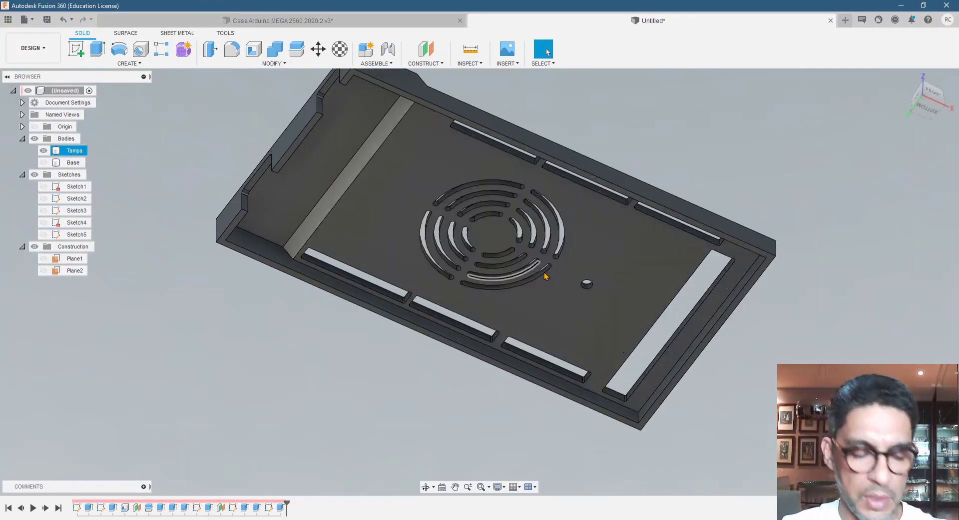
Show the Base body beneath the lid and view the closed case from below and above
middle_click_drag(556, 286, 480, 331, "shift")
key("Escape")
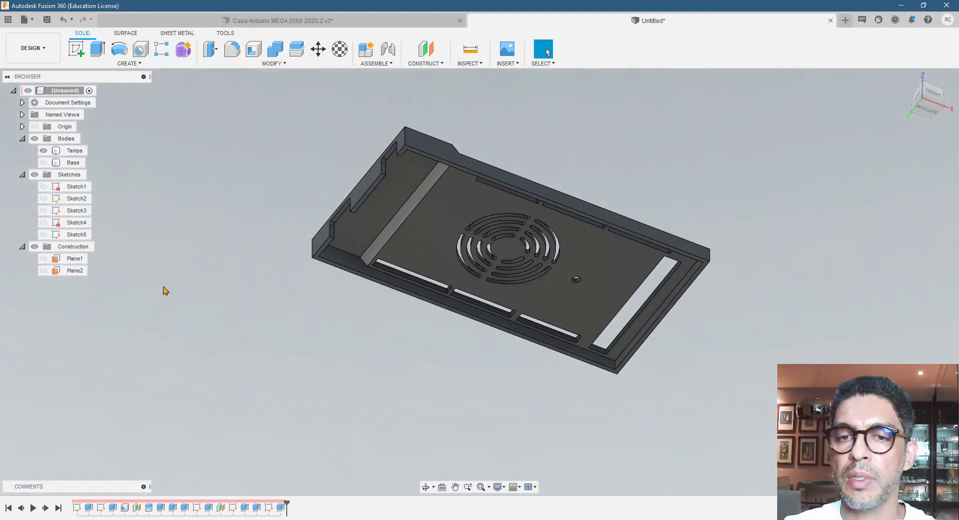
left_click(44, 162)
left_click(465, 267)
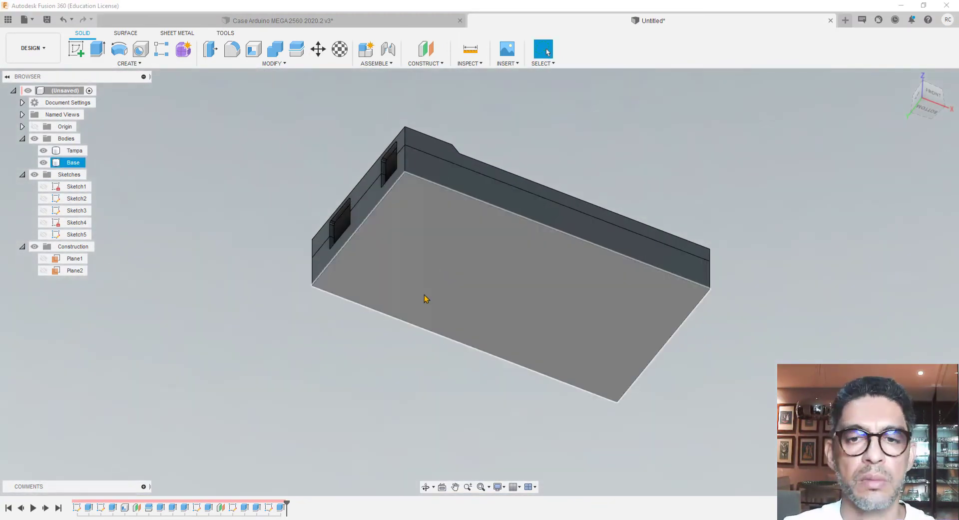
middle_click_drag(428, 302, 404, 394, "shift")
key("Escape")
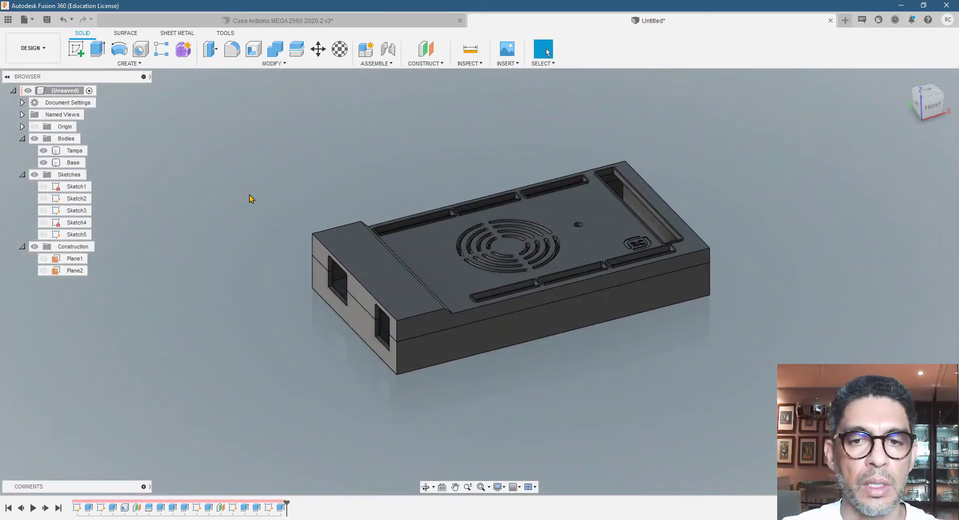
left_click(433, 246)
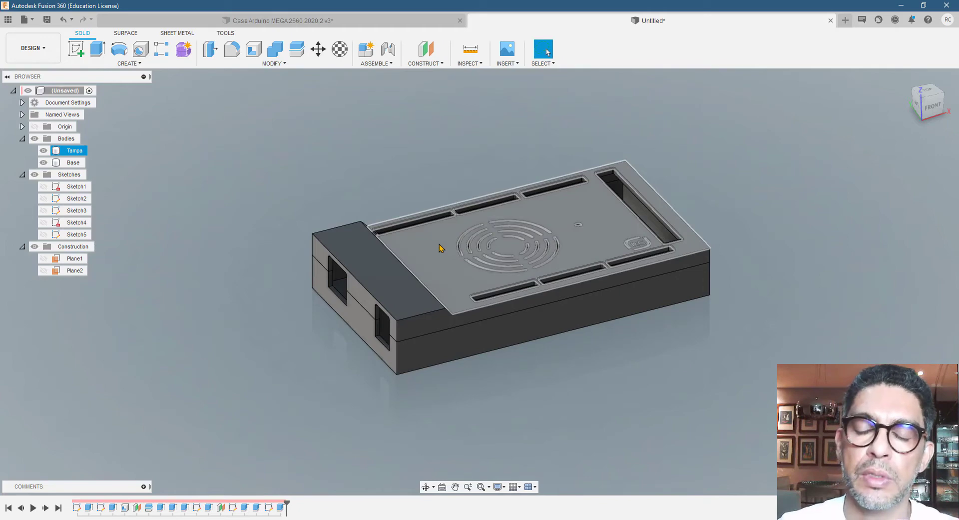
left_click(689, 213)
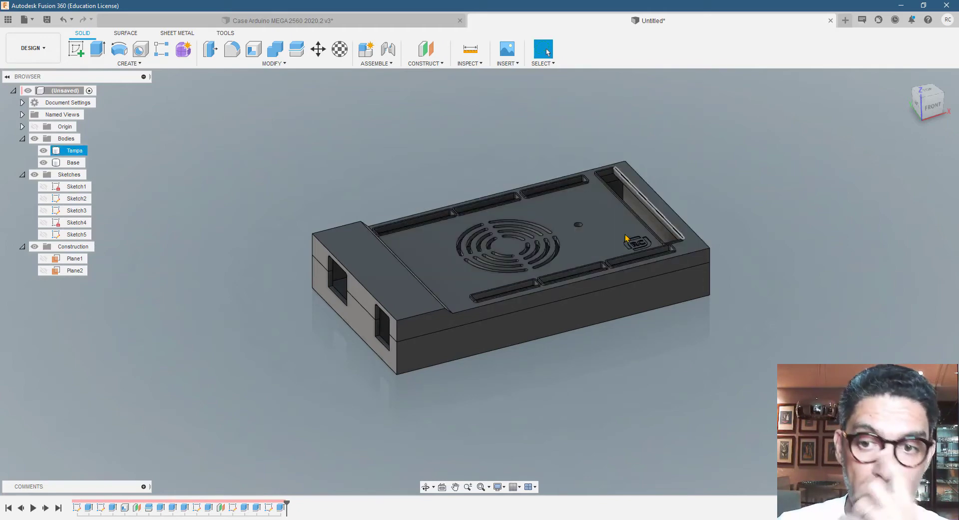
scroll(452, 314, "down", 1)
scroll(680, 265, "up", 1)
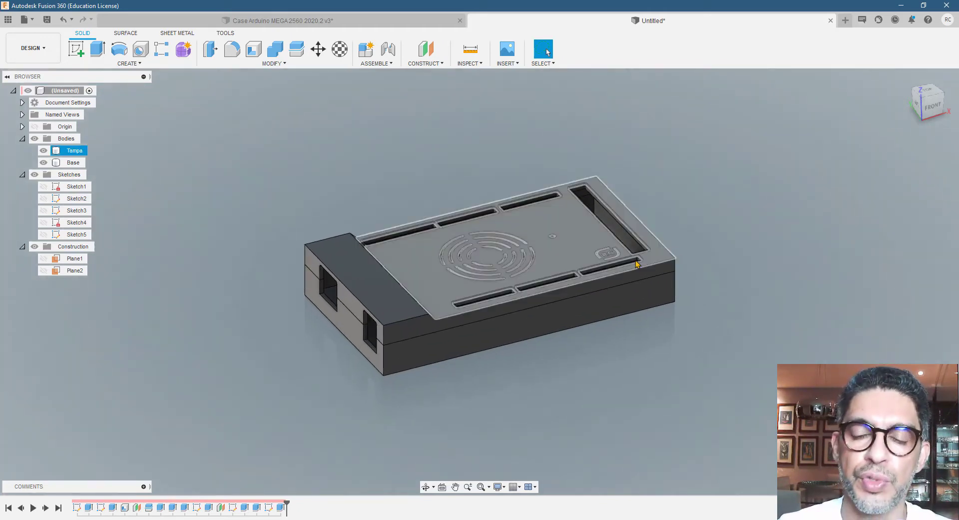
scroll(488, 388, "up", 1)
scroll(322, 350, "up", 1)
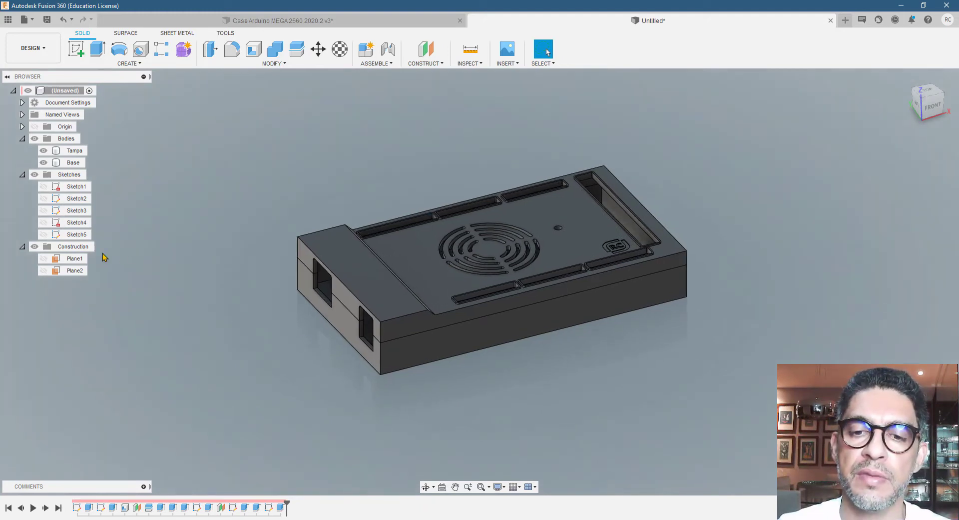
Hide the Base body and show Sketch1 beneath the lid
left_click(42, 164)
left_click(43, 163)
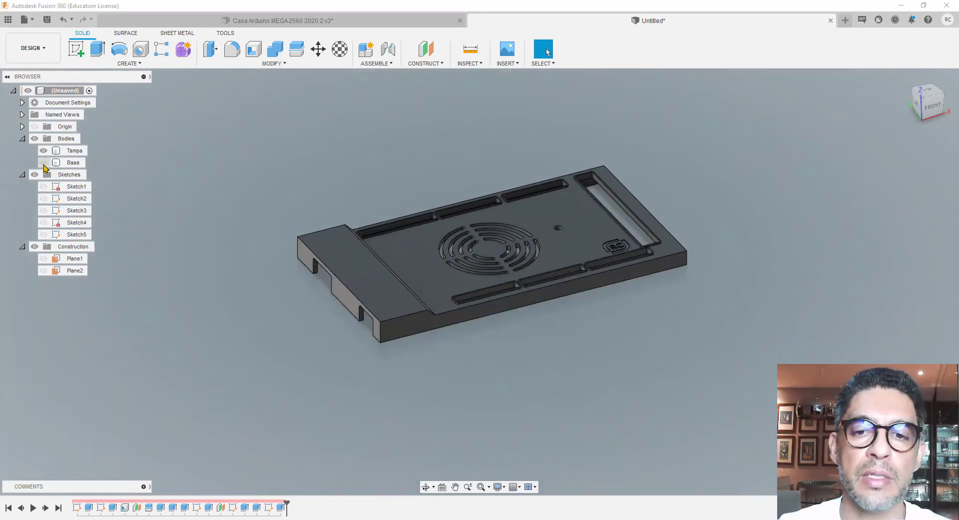
left_click(43, 186)
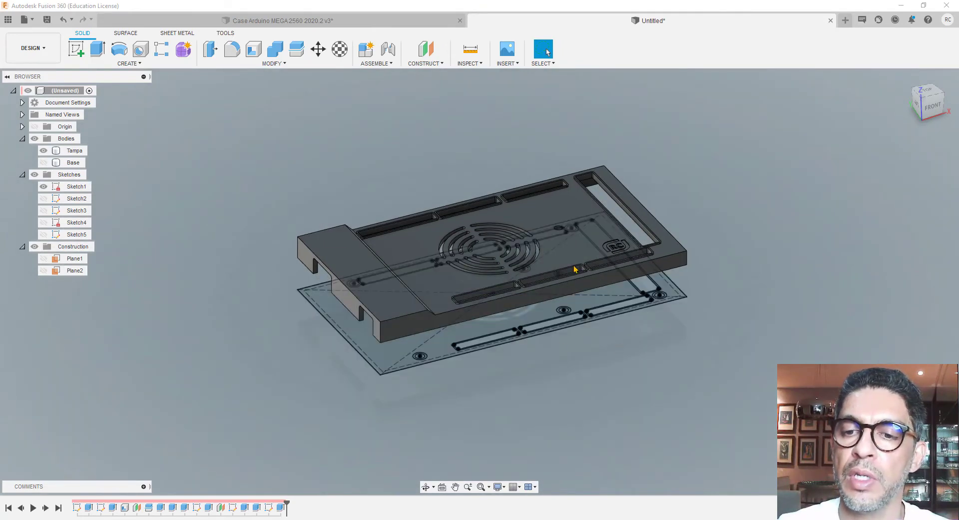
scroll(476, 313, "up", 1)
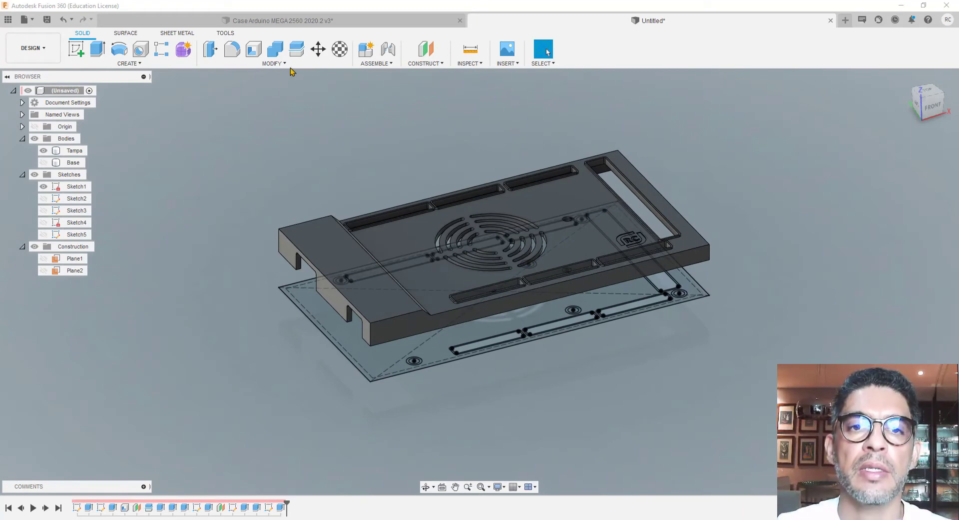
left_click(160, 66)
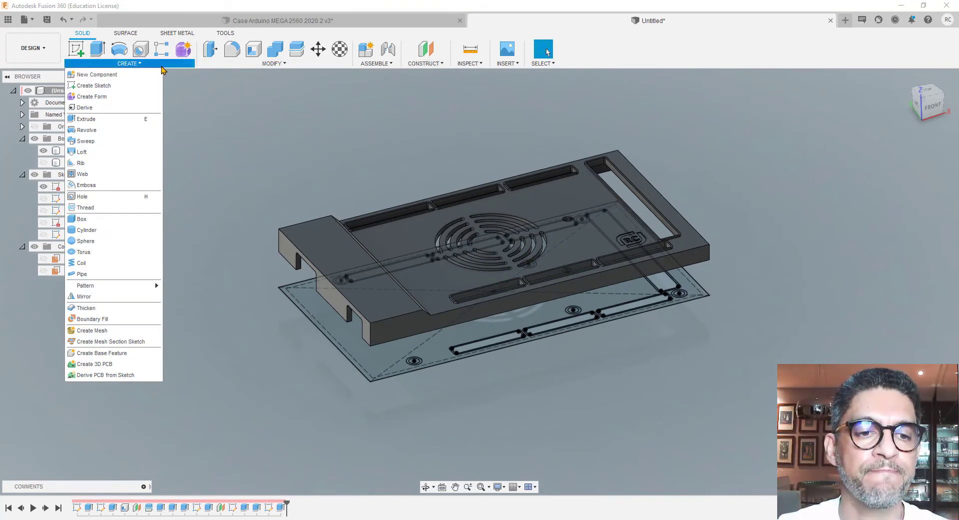
left_click(285, 64)
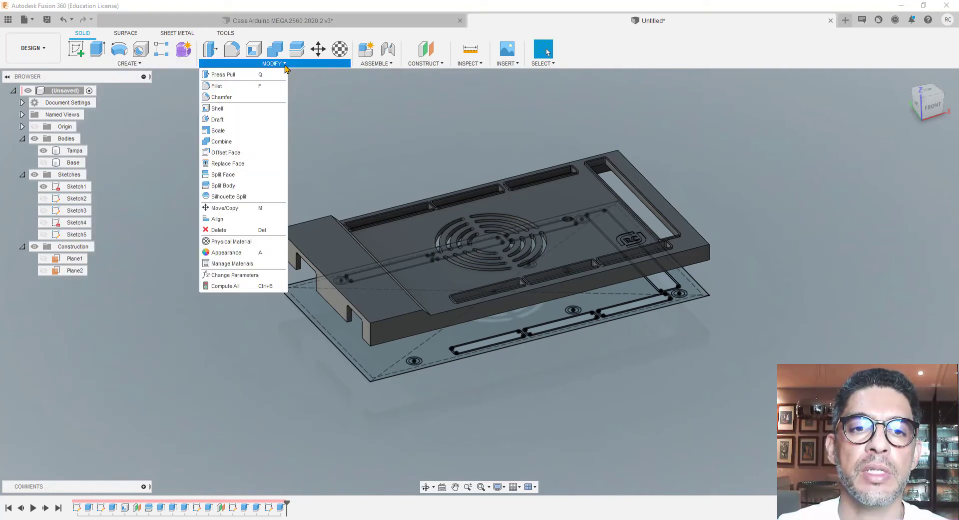
left_click(387, 64)
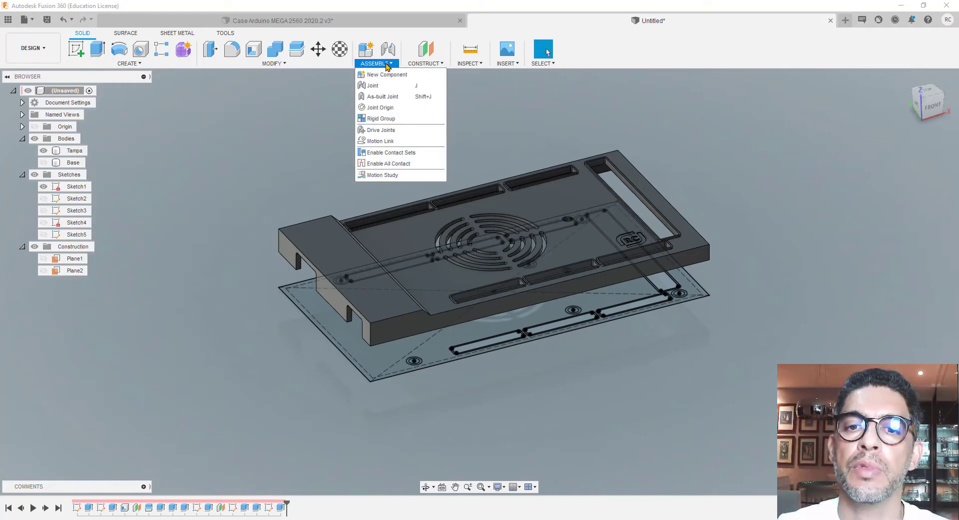
left_click(442, 64)
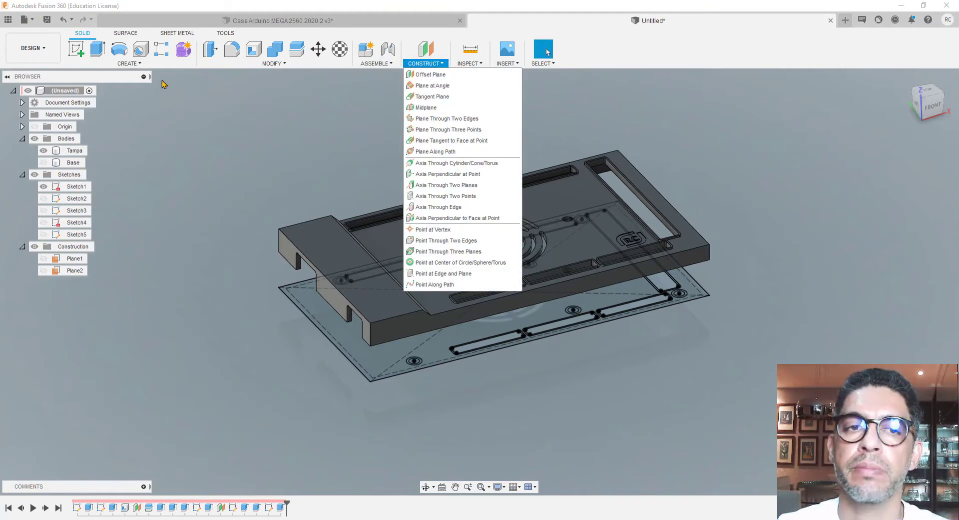
left_click(148, 64)
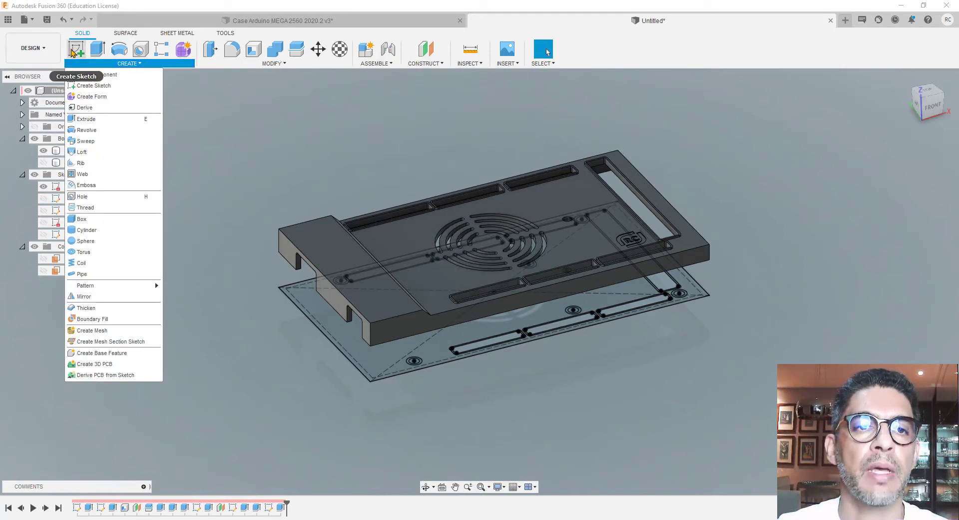
Create a new sketch on the inner face of the Tampa body, on the lid's underside
left_click(78, 50)
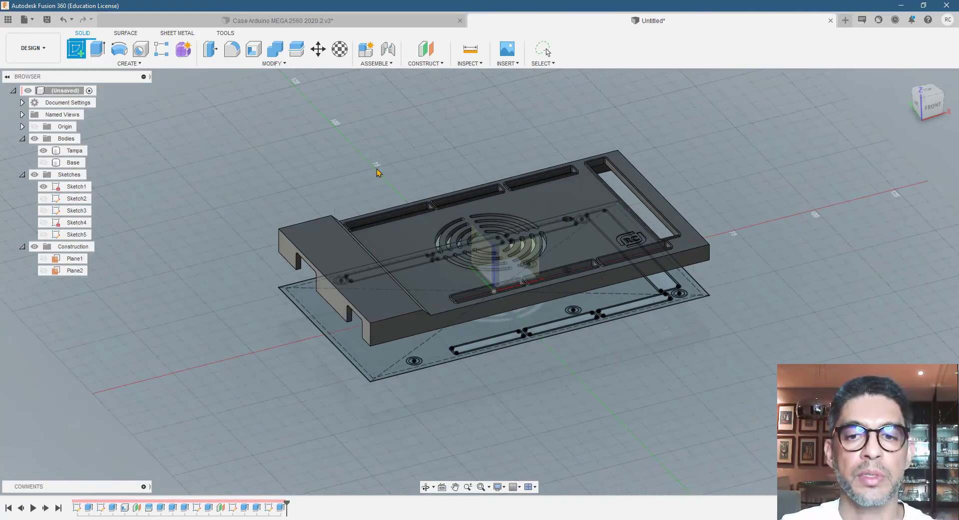
middle_click_drag(377, 134, 381, 88, "shift")
scroll(614, 275, "up", 5)
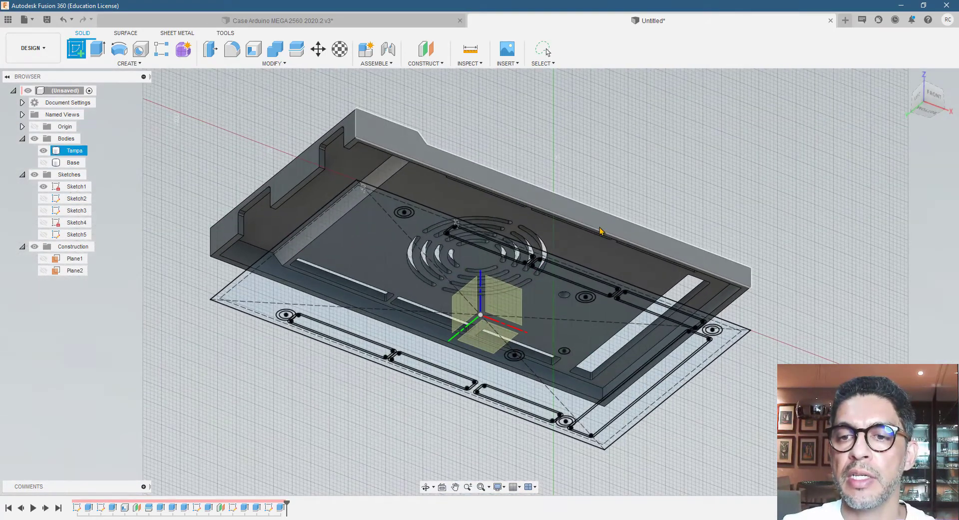
left_click(613, 275)
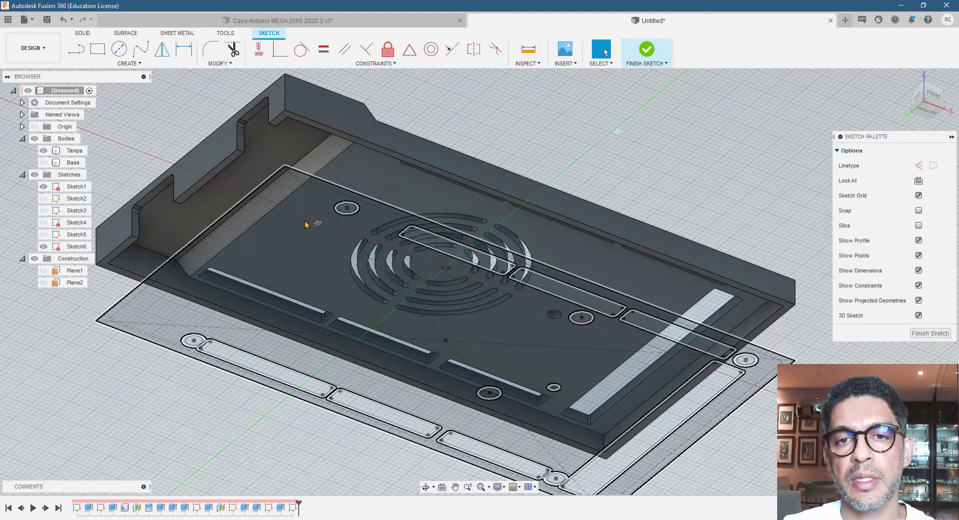
middle_click_drag(306, 224, 458, 222, "shift")
middle_click_drag(553, 152, 592, 249, "shift")
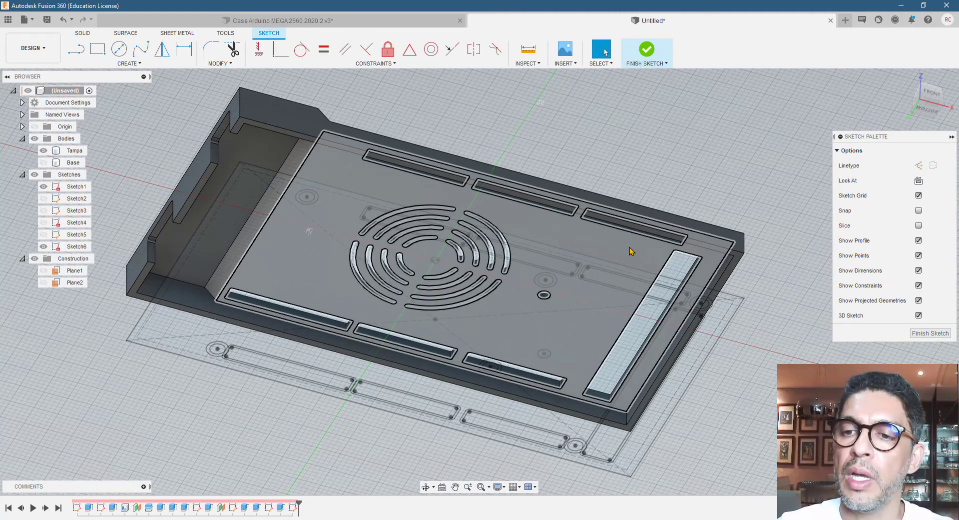
Start projecting Sketch1 geometry into the lid sketch, selecting the concentric circle pairs of the two mounting holes along the near long edge
left_click(135, 64)
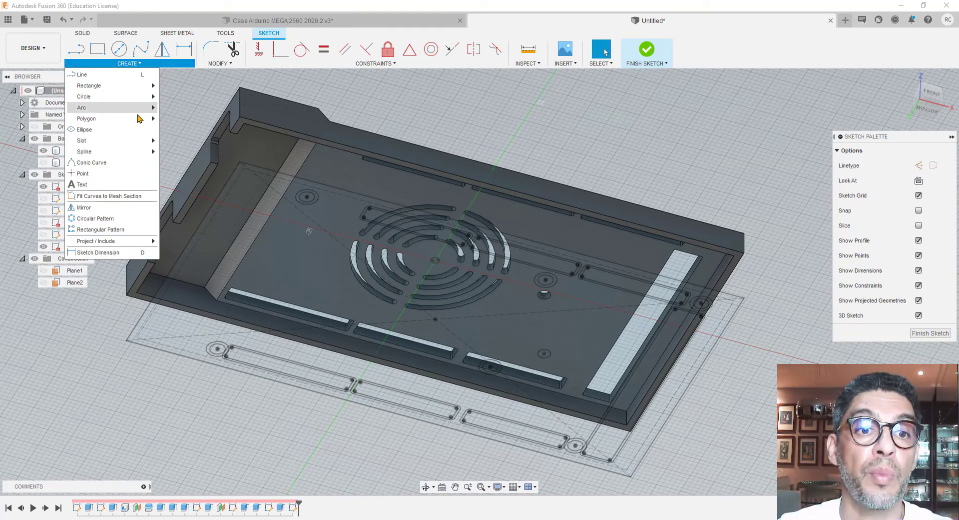
mouse_move(134, 243)
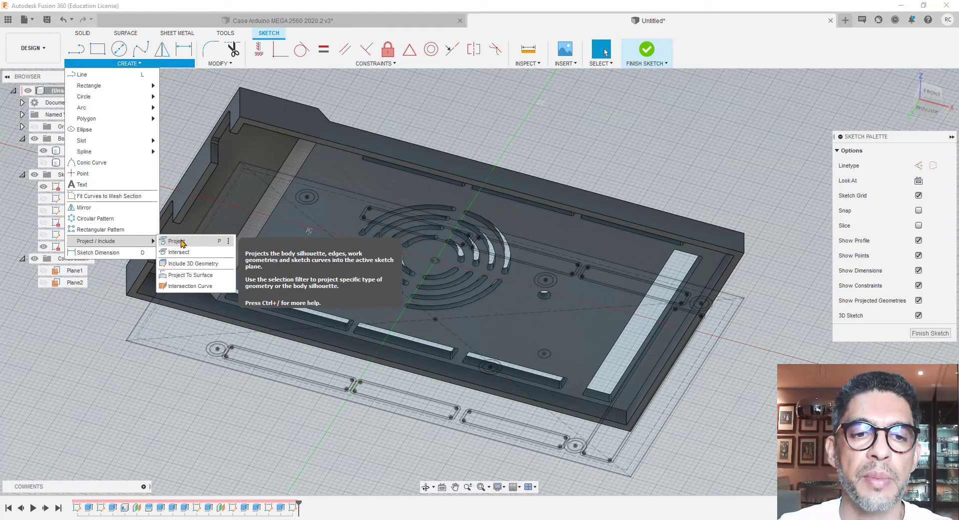
left_click(214, 246)
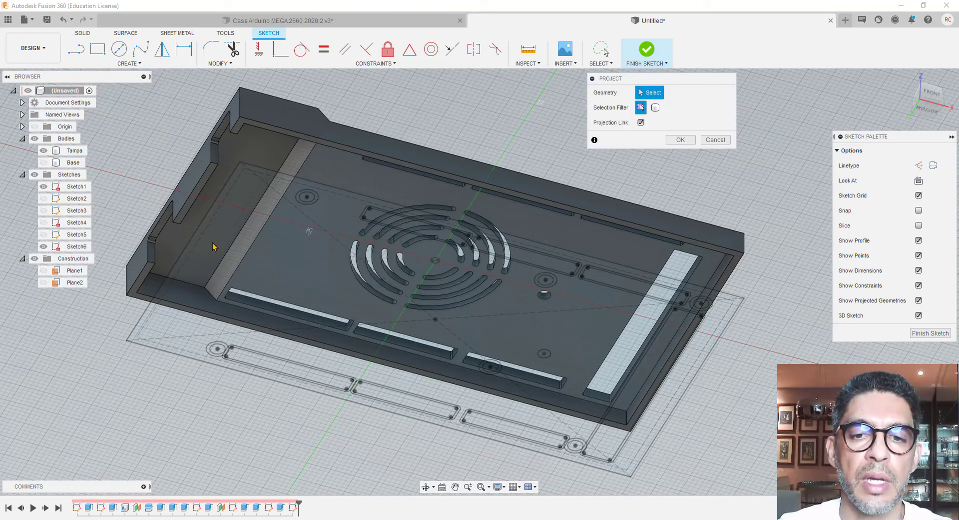
scroll(308, 195, "up", 5)
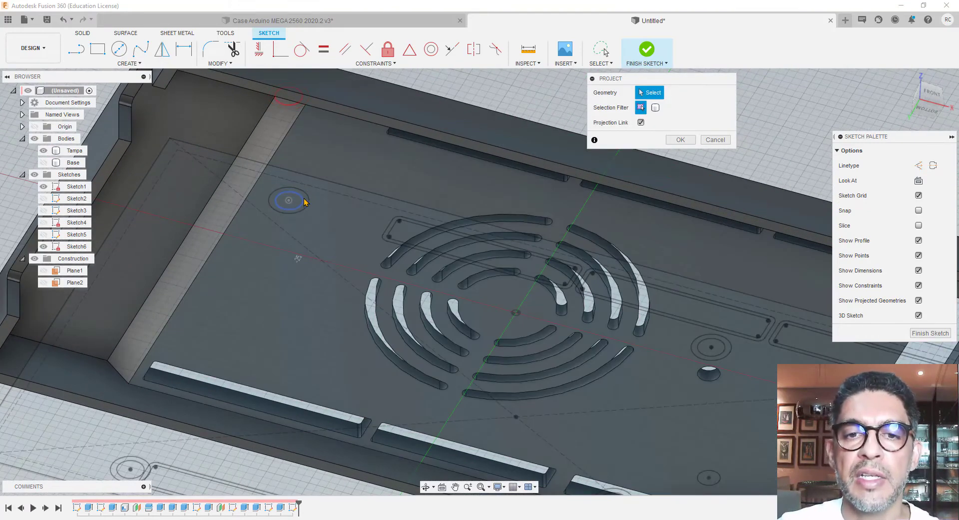
scroll(303, 206, "up", 5)
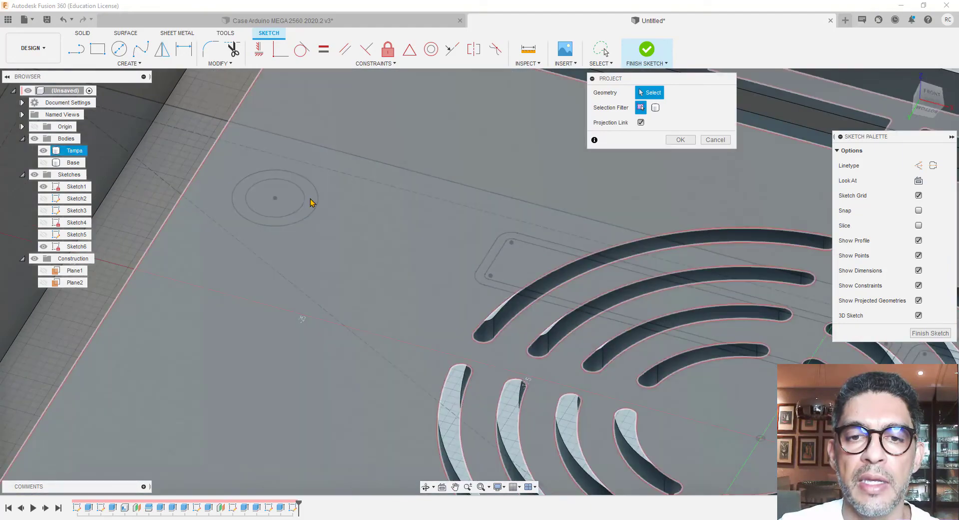
scroll(315, 205, "down", 10)
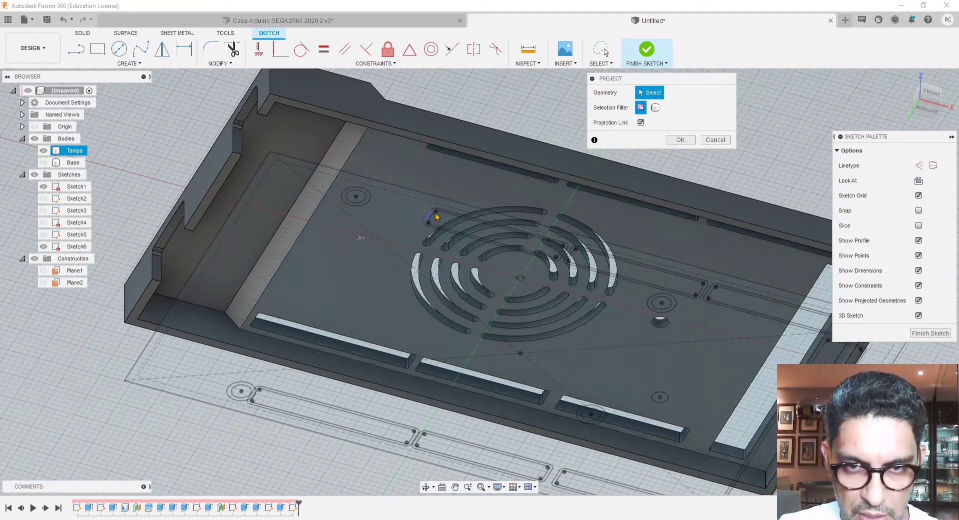
scroll(309, 380, "down", 4)
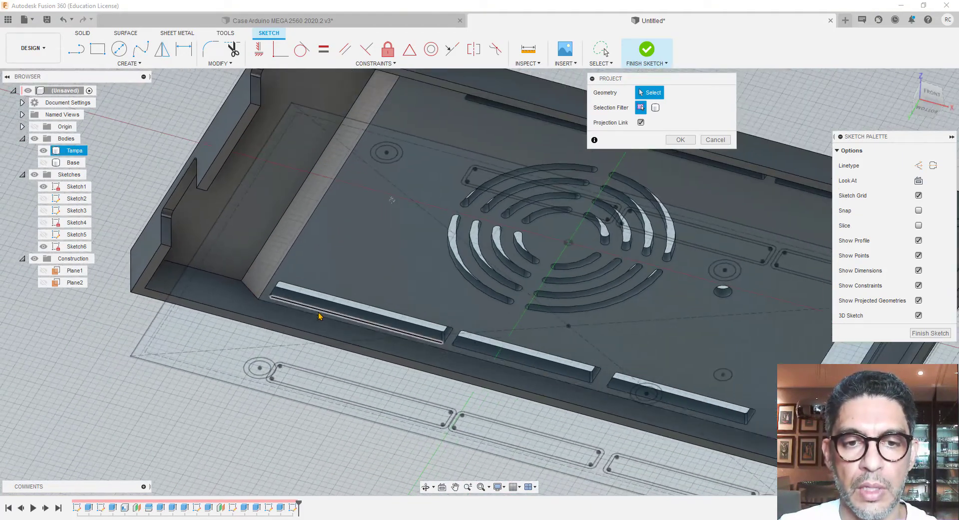
scroll(270, 398, "up", 5)
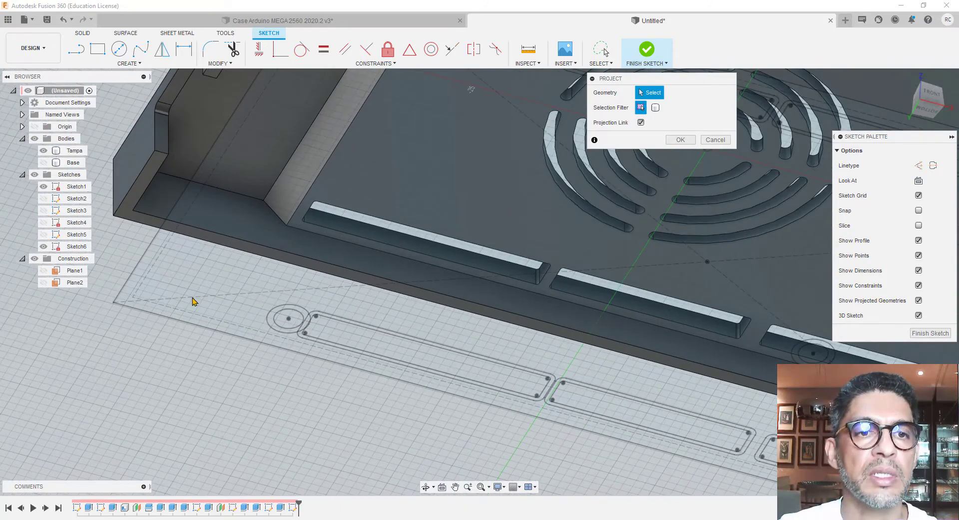
scroll(257, 341, "up", 3)
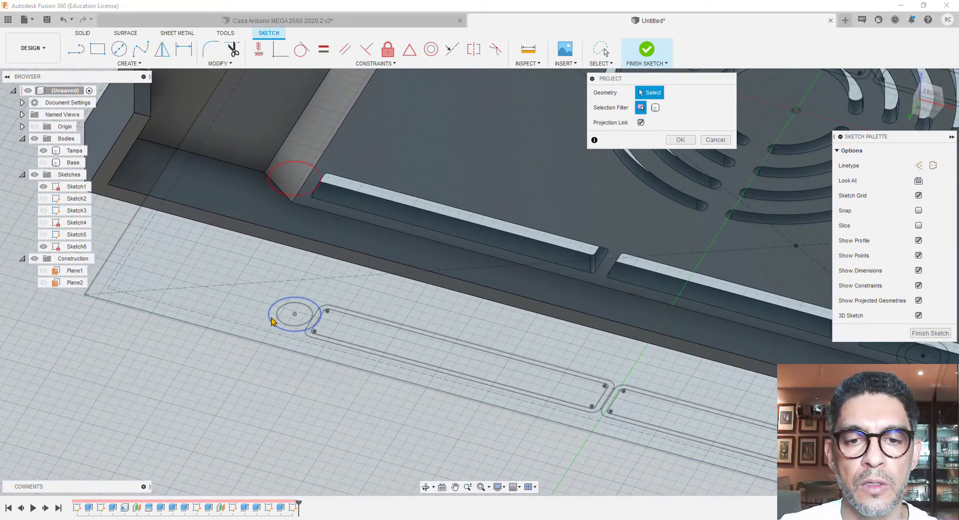
scroll(252, 318, "down", 2)
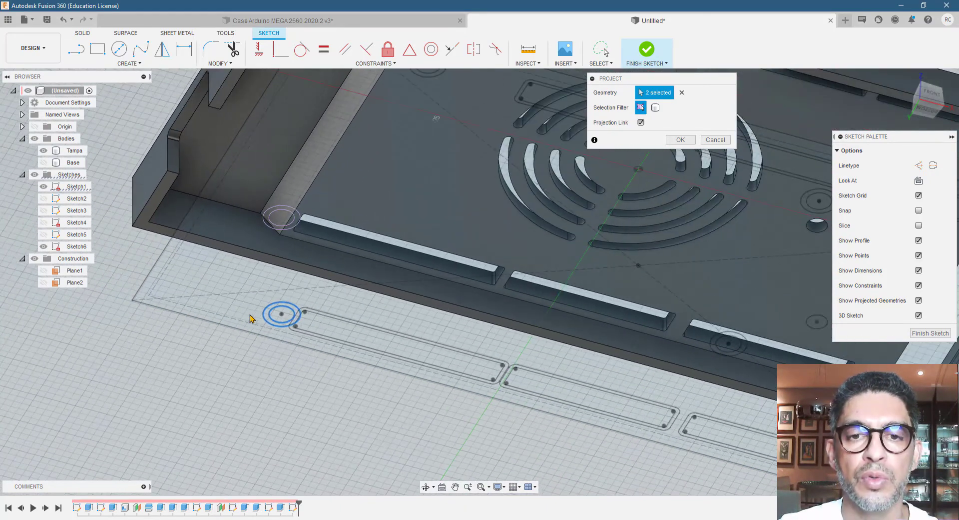
scroll(281, 339, "down", 3)
scroll(549, 398, "up", 5)
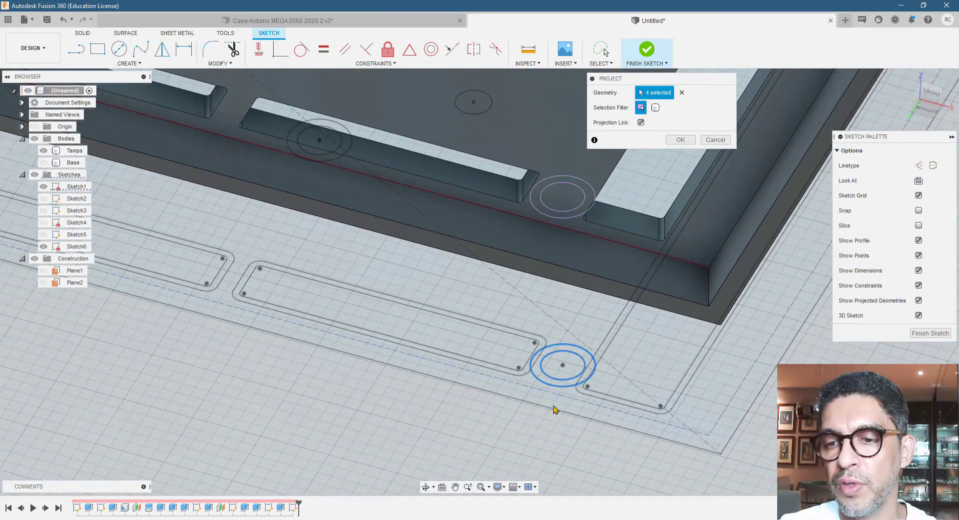
Add the concentric circle pairs of the three inner mounting holes in Sketch1 to the projection selection
scroll(539, 434, "down", 5)
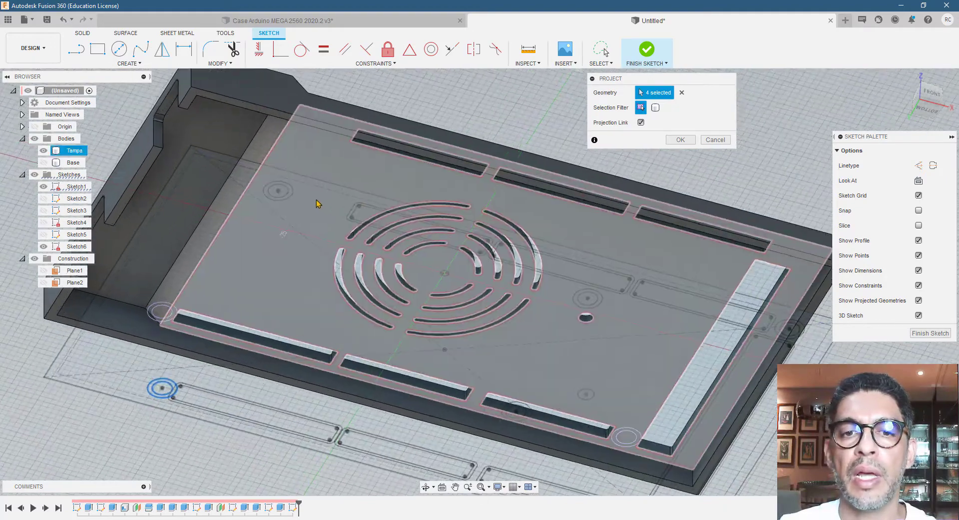
scroll(316, 203, "up", 5)
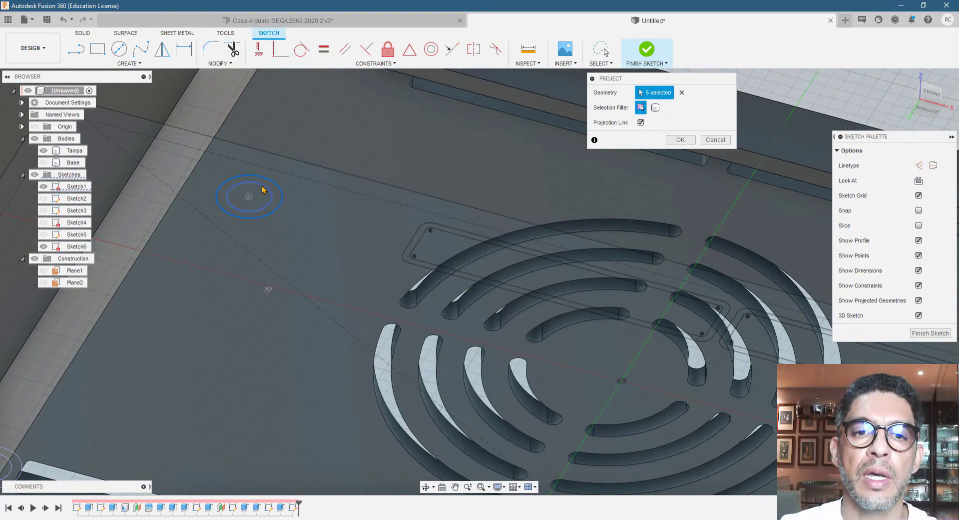
scroll(262, 194, "down", 5)
scroll(559, 290, "up", 5)
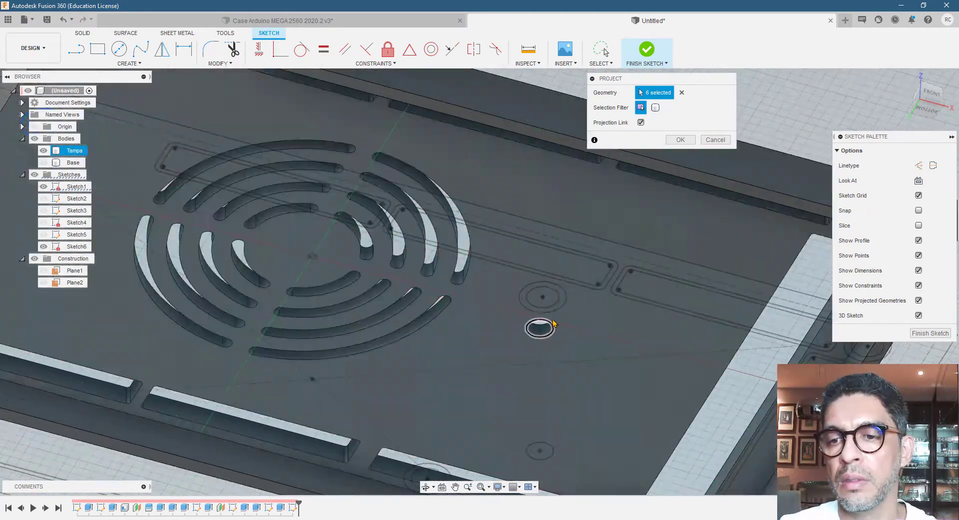
left_click(562, 295)
scroll(544, 315, "down", 5)
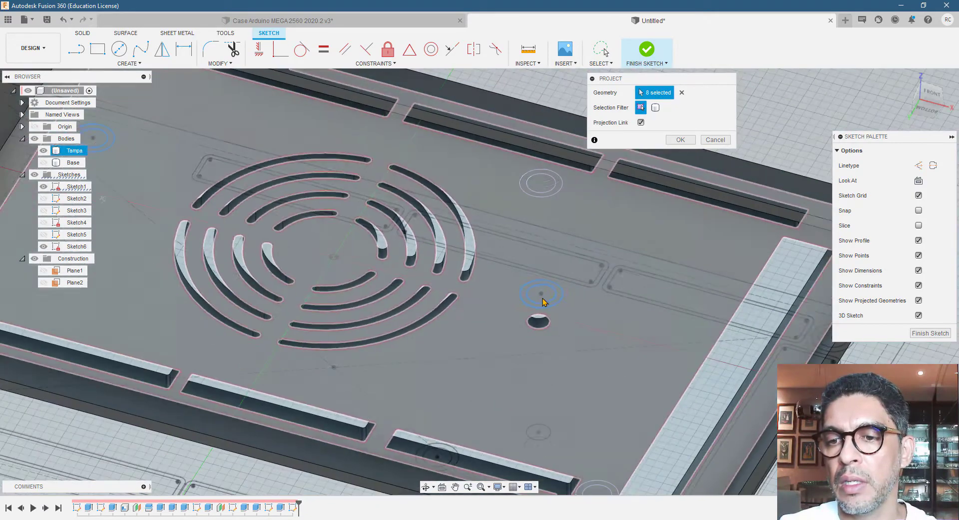
scroll(475, 423, "up", 5)
scroll(475, 423, "up", 3)
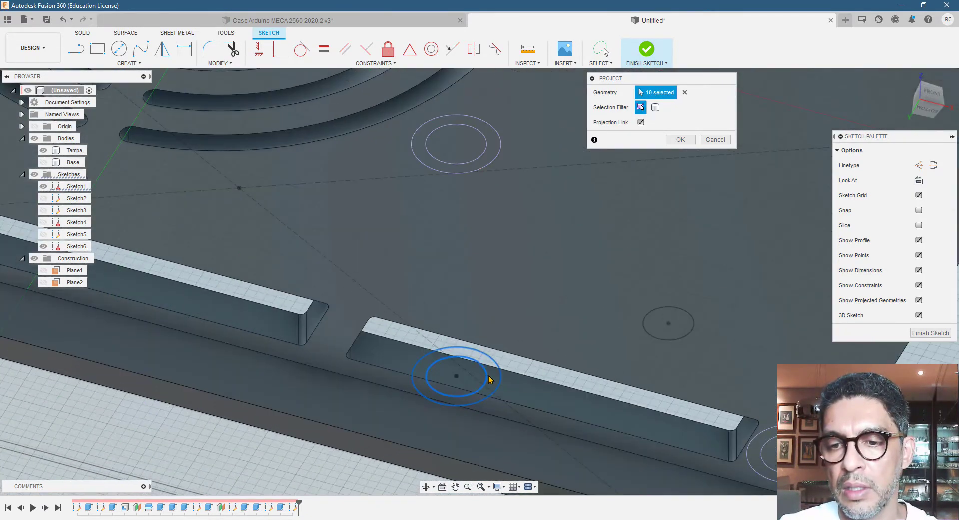
Add the two concentric circles of the remaining mounting hole at the case's far corner to the projection selection
scroll(489, 380, "down", 5)
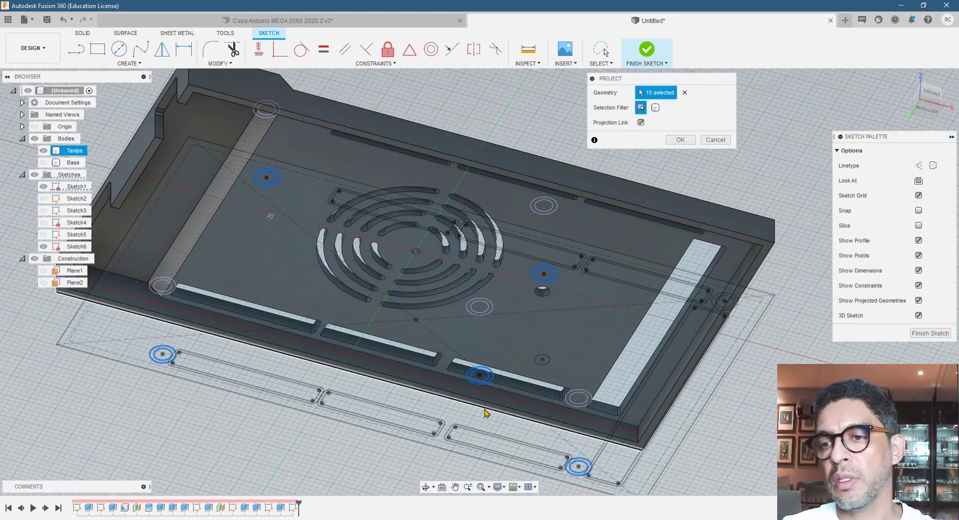
scroll(743, 288, "up", 5)
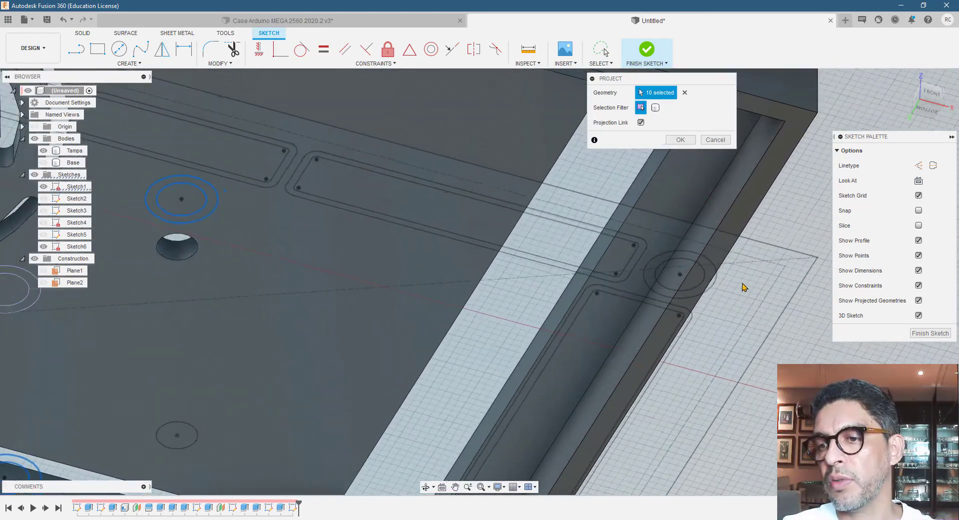
scroll(735, 285, "up", 3)
left_click(688, 278)
scroll(649, 300, "down", 8)
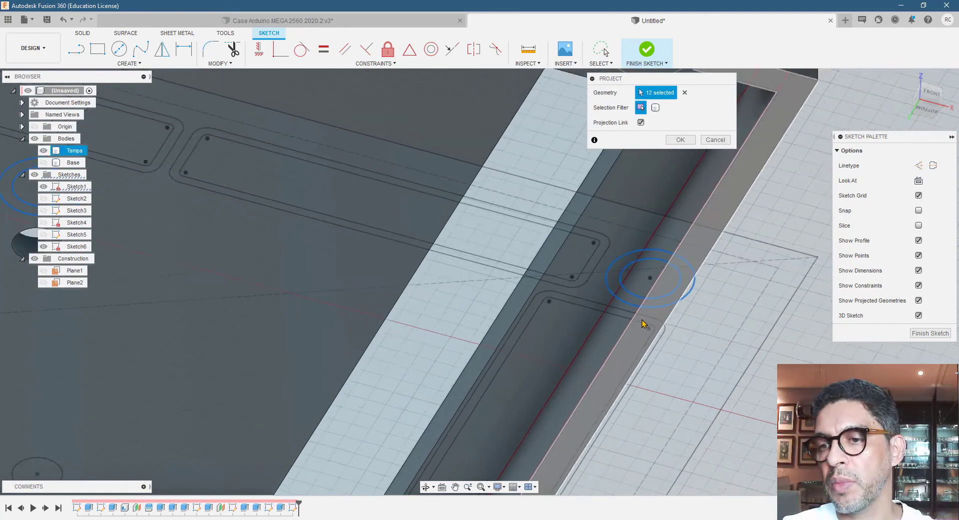
scroll(385, 435, "down", 3)
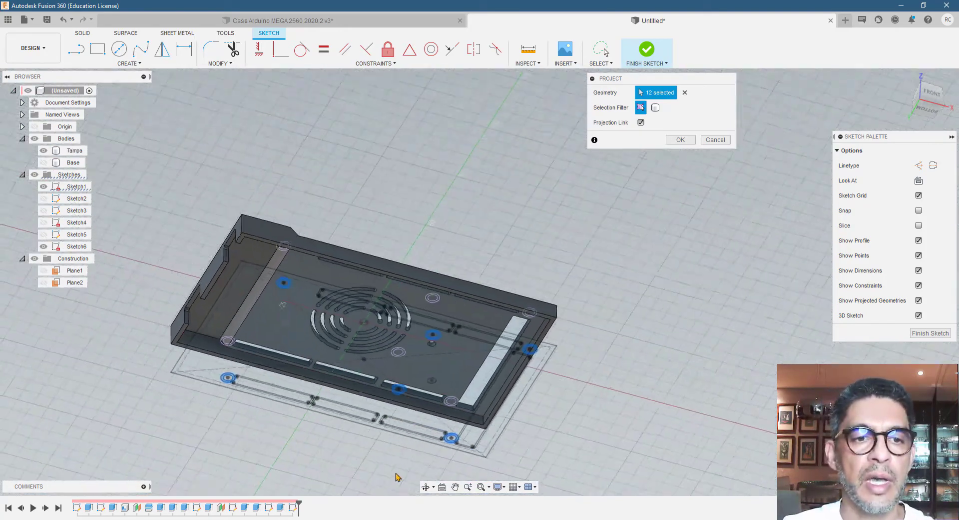
Hide Sketch6 and Sketch1, check the selected circles against the lid, and apply the projection
scroll(165, 381, "up", 3)
left_click(43, 247)
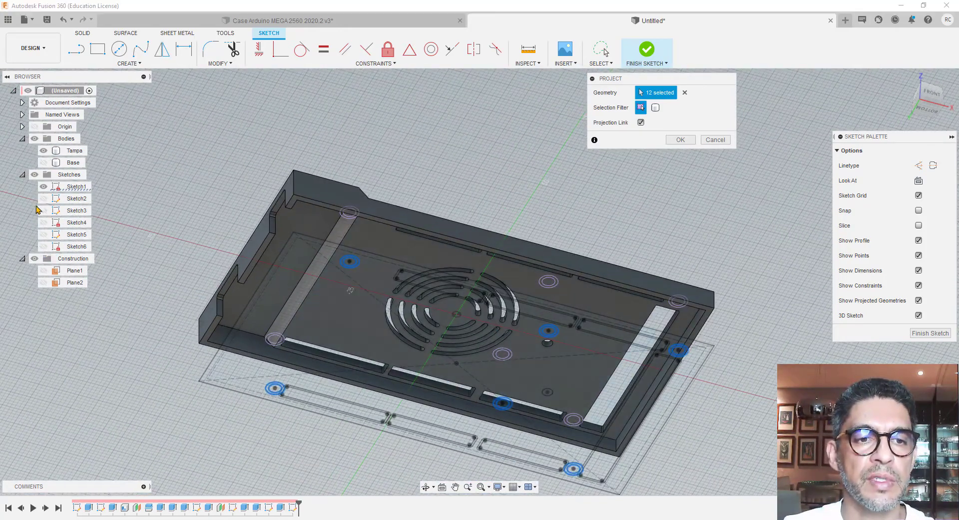
left_click(43, 187)
scroll(438, 328, "down", 2)
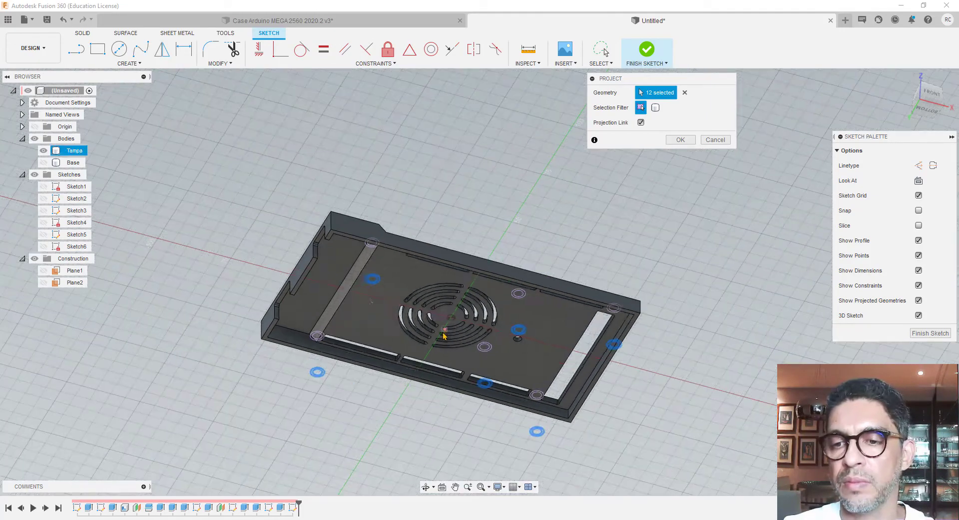
middle_click_drag(456, 344, 454, 414, "shift")
scroll(449, 400, "up", 3)
scroll(448, 400, "up", 1)
scroll(451, 400, "down", 1)
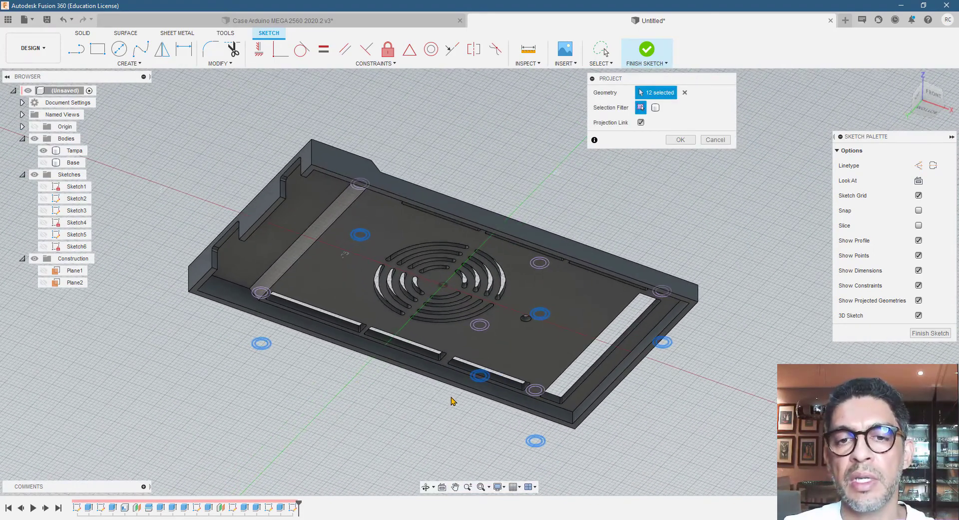
scroll(358, 383, "up", 1)
scroll(425, 375, "down", 3)
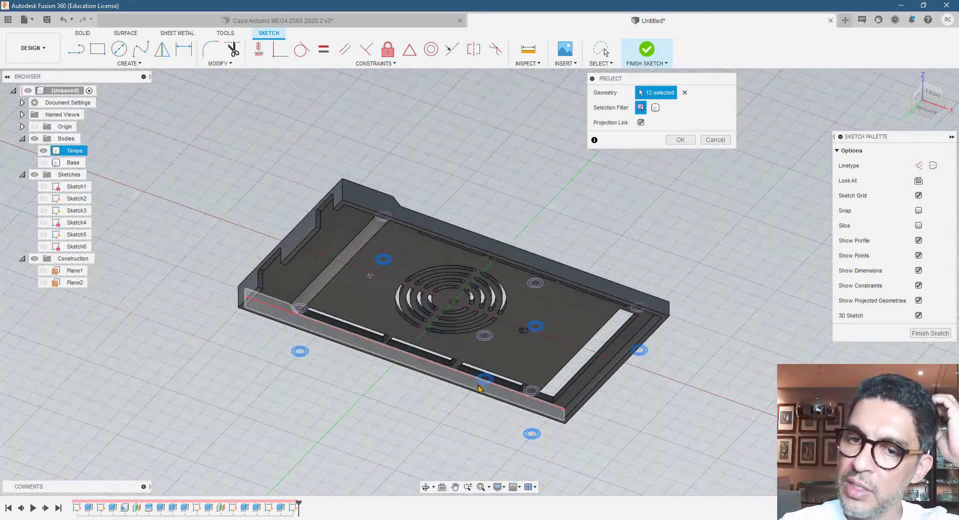
left_click(682, 140)
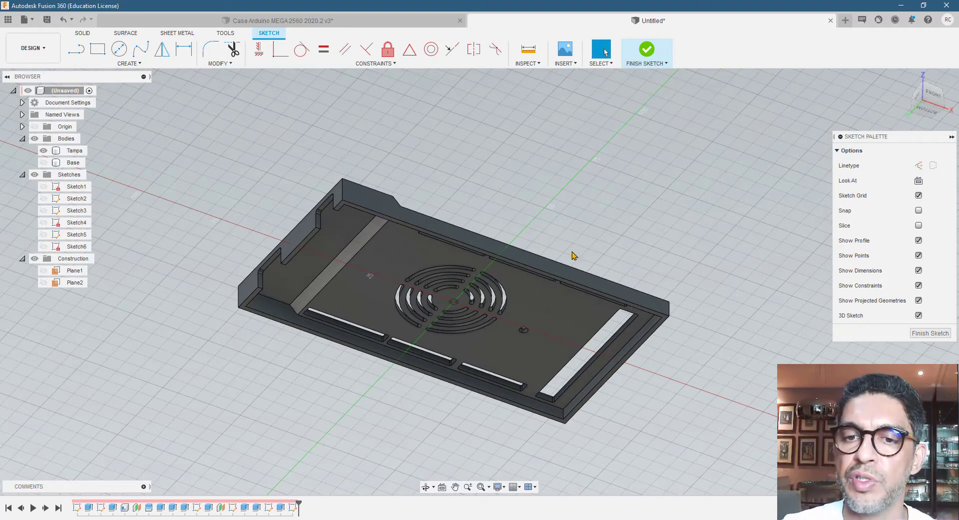
Compare the sketches by toggling their visibility, leaving only Sketch6 with the projected circles shown on the lid
left_click(44, 247)
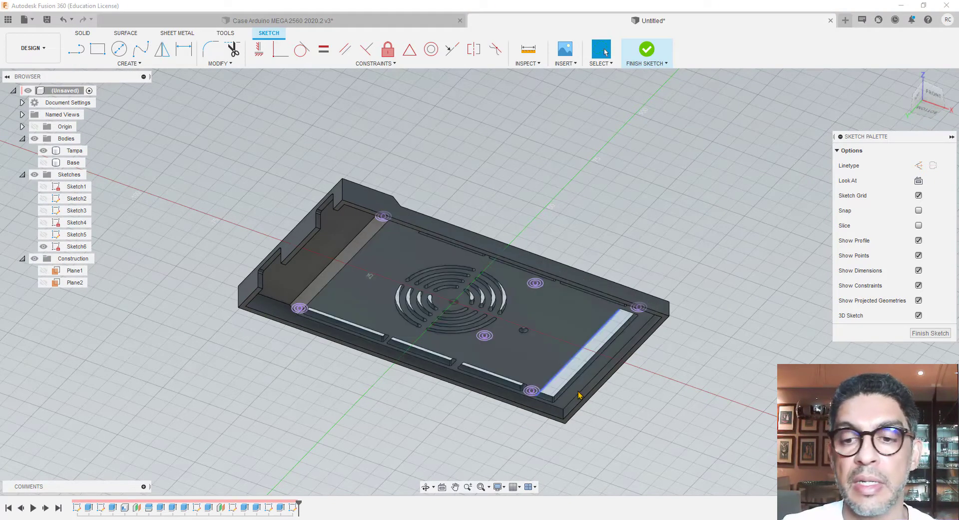
left_click(44, 246)
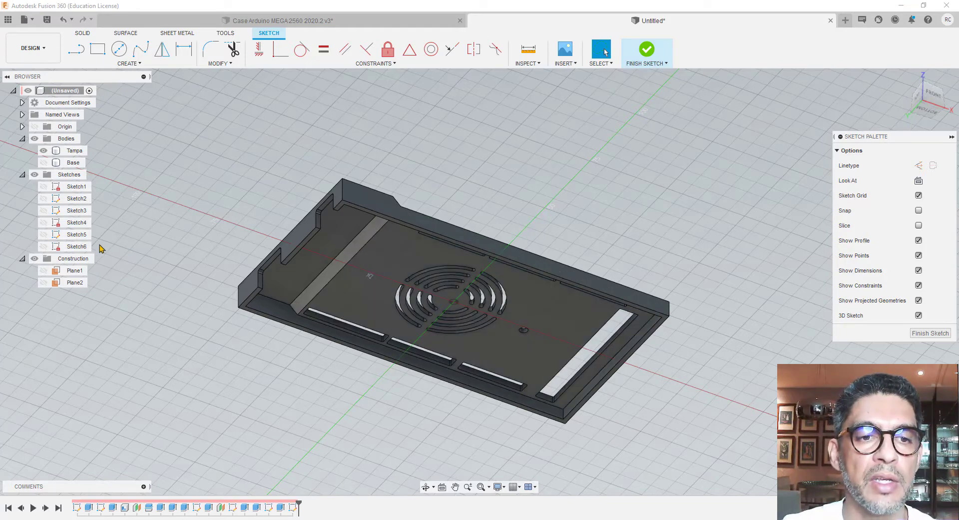
left_click(43, 246)
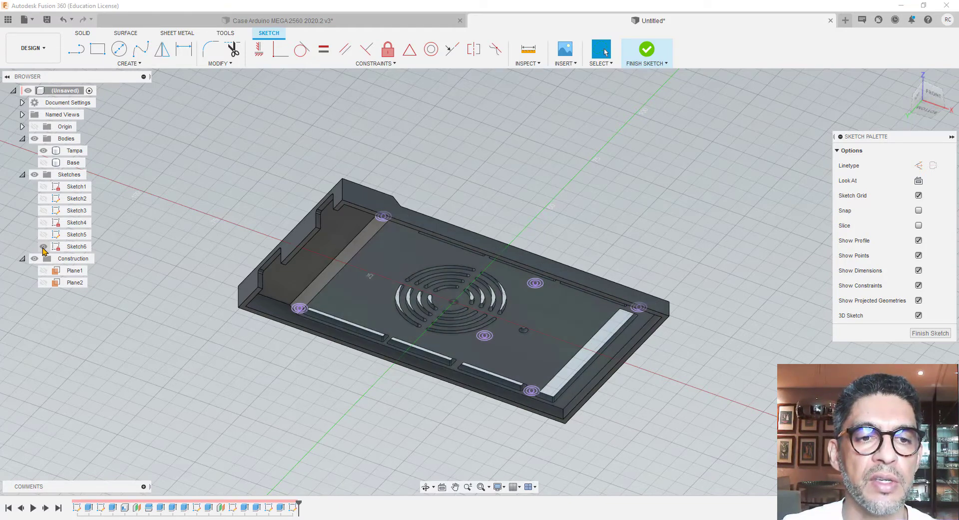
left_click(44, 246)
left_click(43, 187)
left_click(44, 187)
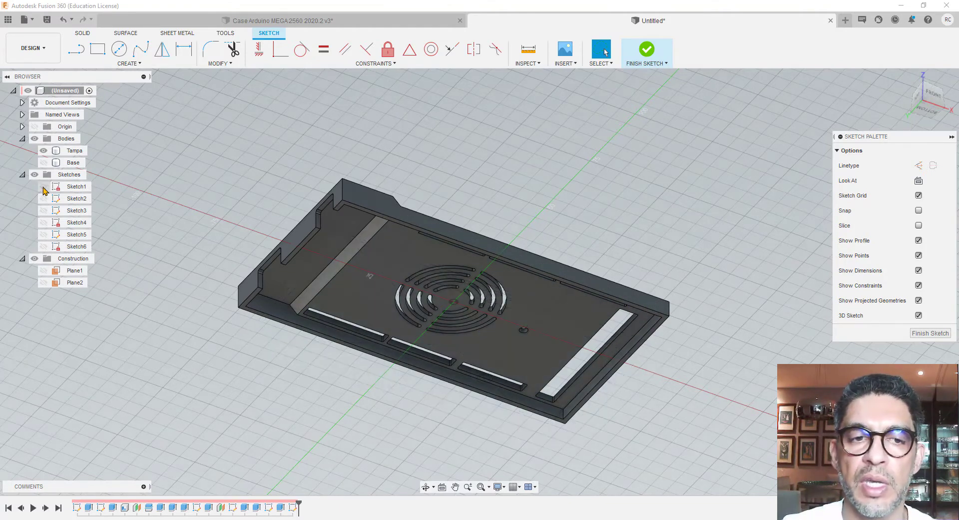
left_click(44, 246)
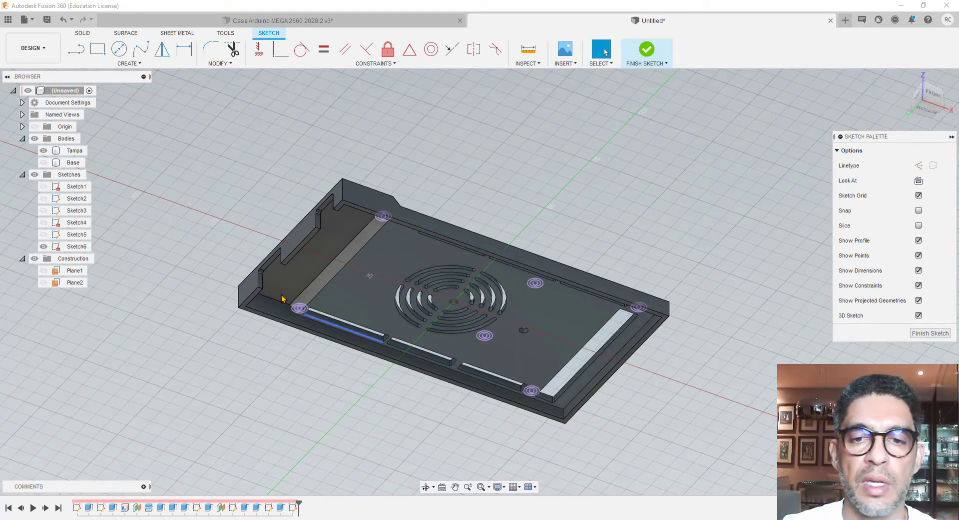
left_click(43, 235)
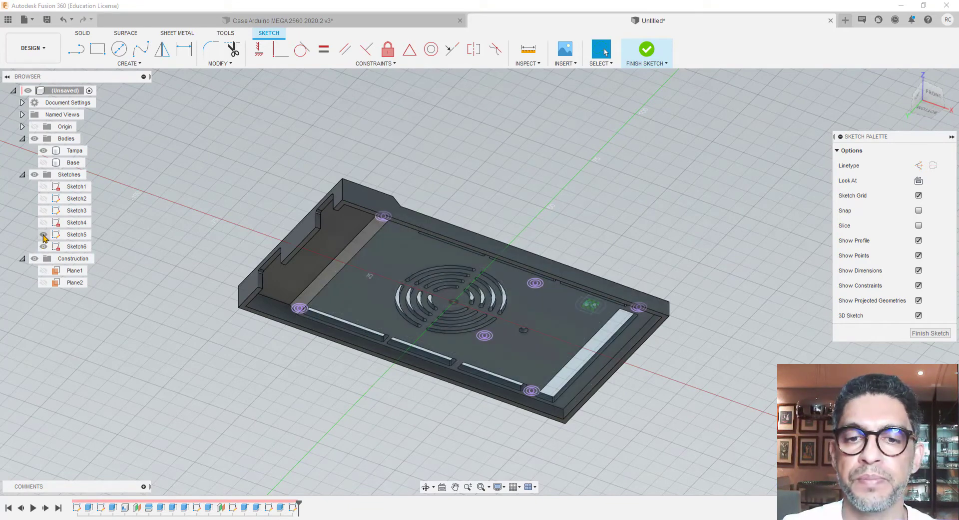
scroll(465, 301, "up", 4)
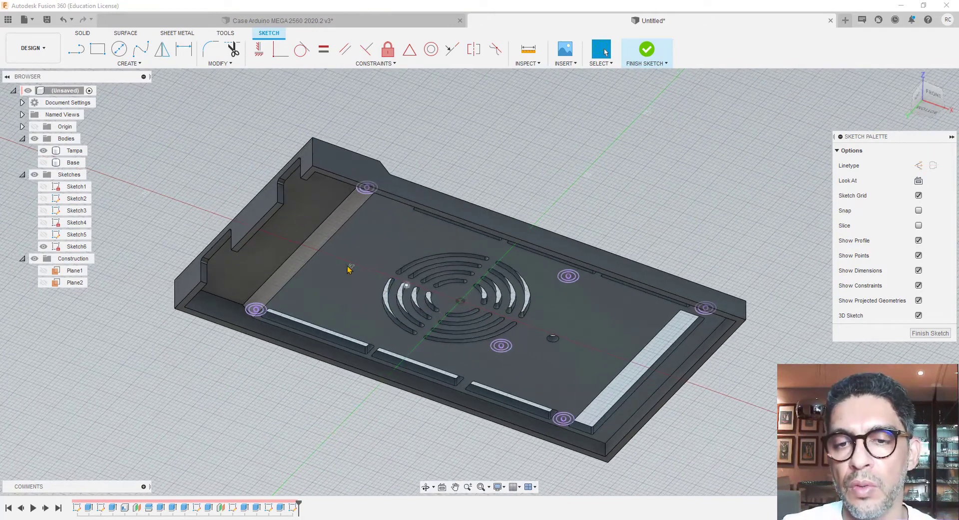
Finish the sketch and start an extrusion with the ring profile at the lid corner beyond the long rectangular slot
scroll(466, 300, "down", 3)
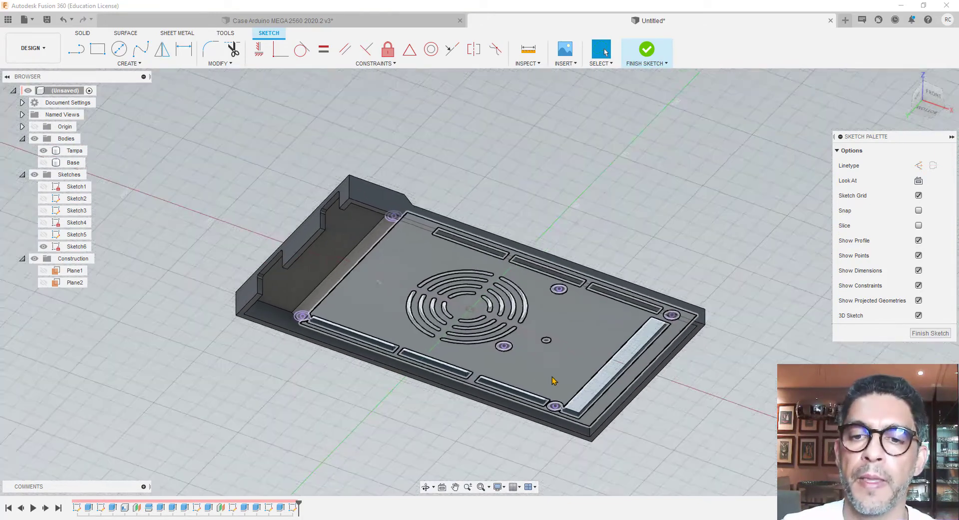
left_click(646, 64)
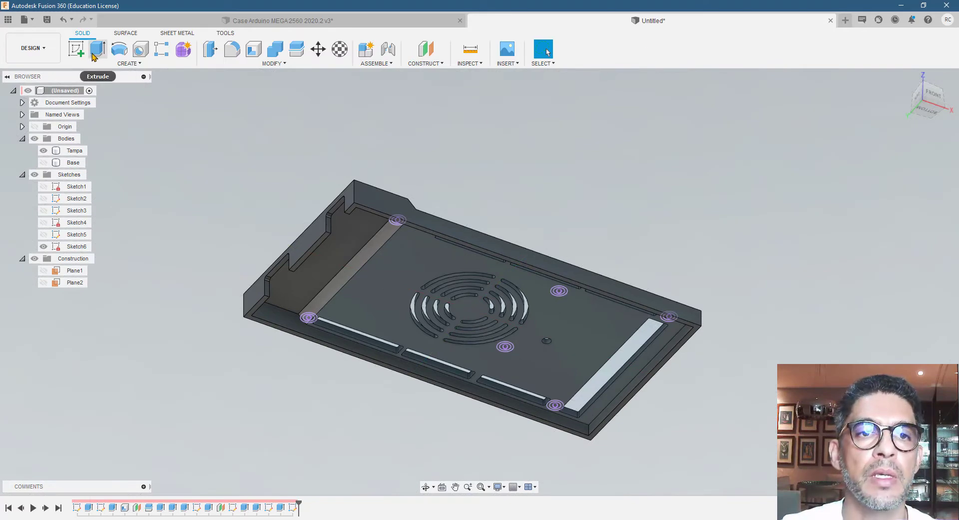
left_click(100, 54)
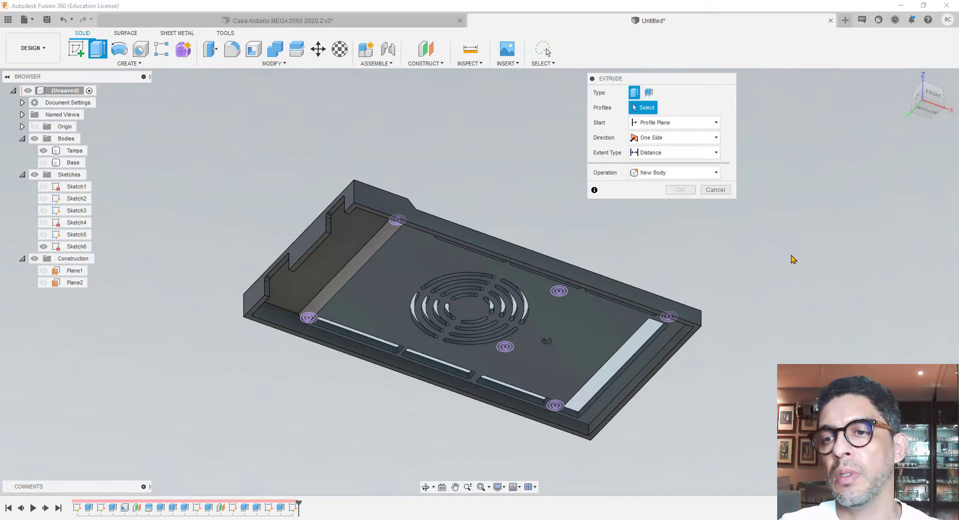
scroll(577, 309, "up", 6)
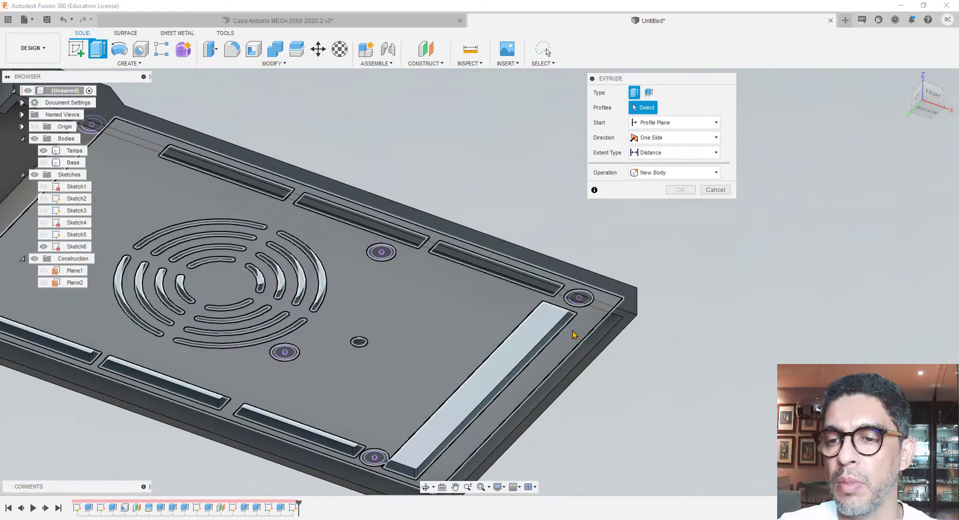
scroll(580, 300, "down", 3)
scroll(599, 304, "down", 3)
left_click(633, 313)
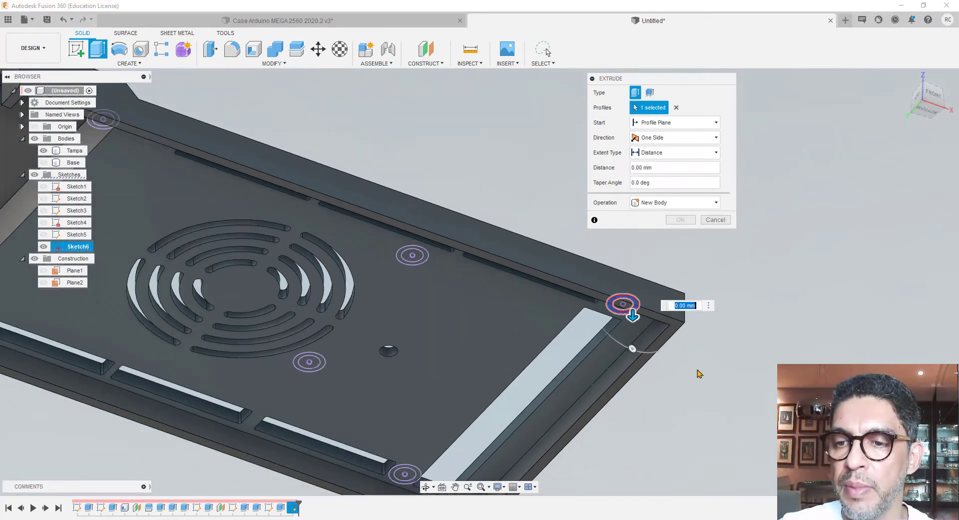
Add the ring profiles of the two inner holes and the other corner beside the long slot to the extrusion
scroll(521, 352, "up", 2)
left_click(433, 245)
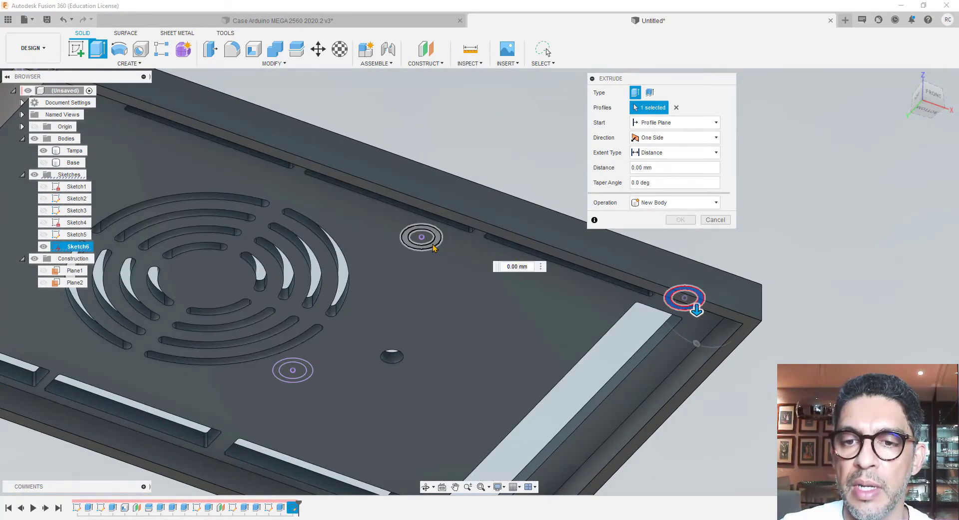
left_click(302, 376)
scroll(479, 368, "down", 2)
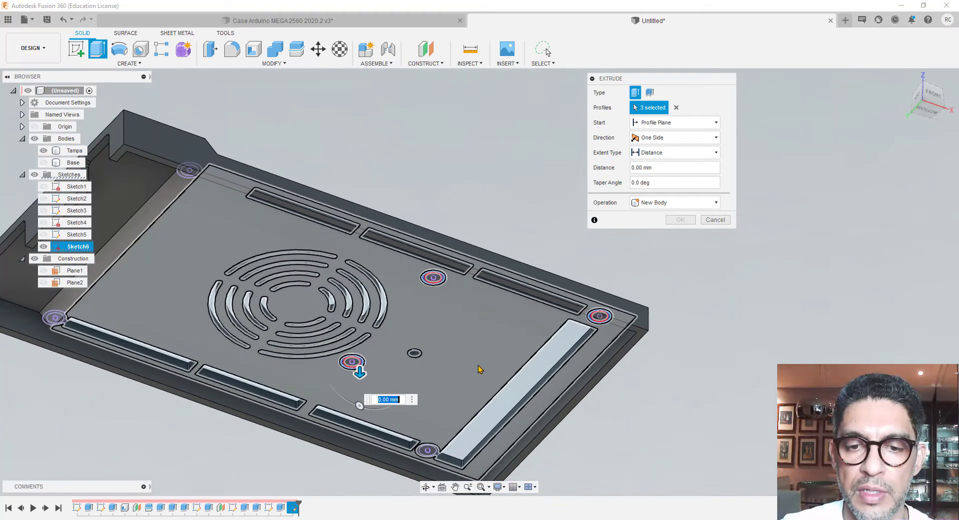
scroll(476, 374, "up", 5)
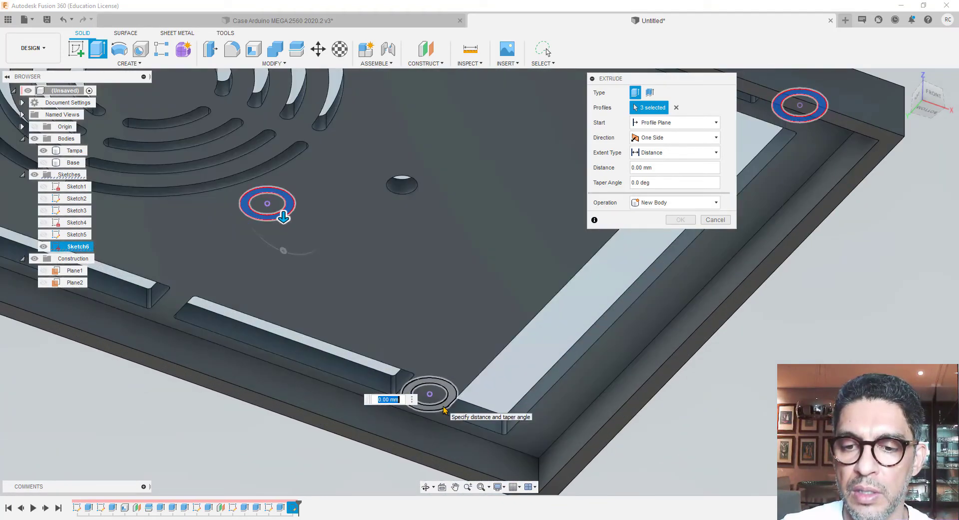
left_click(444, 410)
scroll(443, 409, "down", 5)
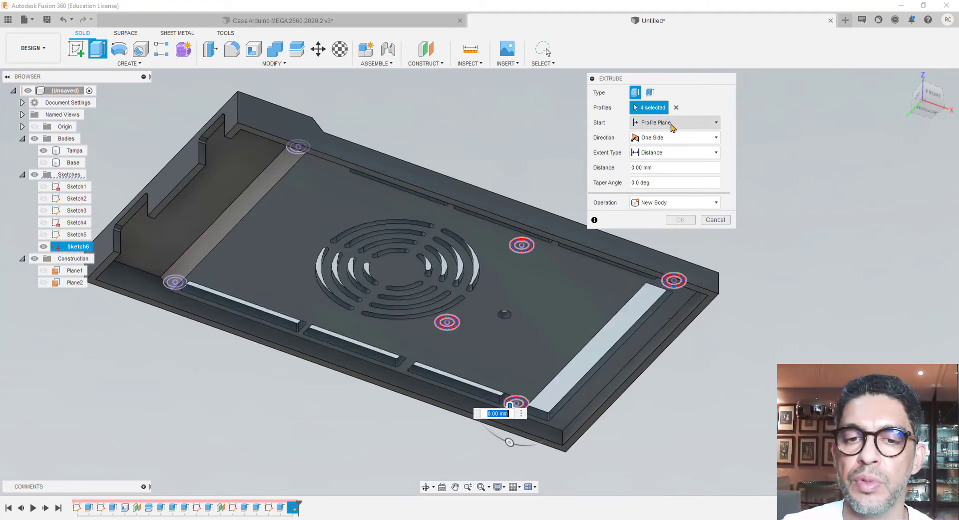
Extrude the four rings 4 mm, joined to the lid, using the lid's flat inner face as the start object
left_click(689, 127)
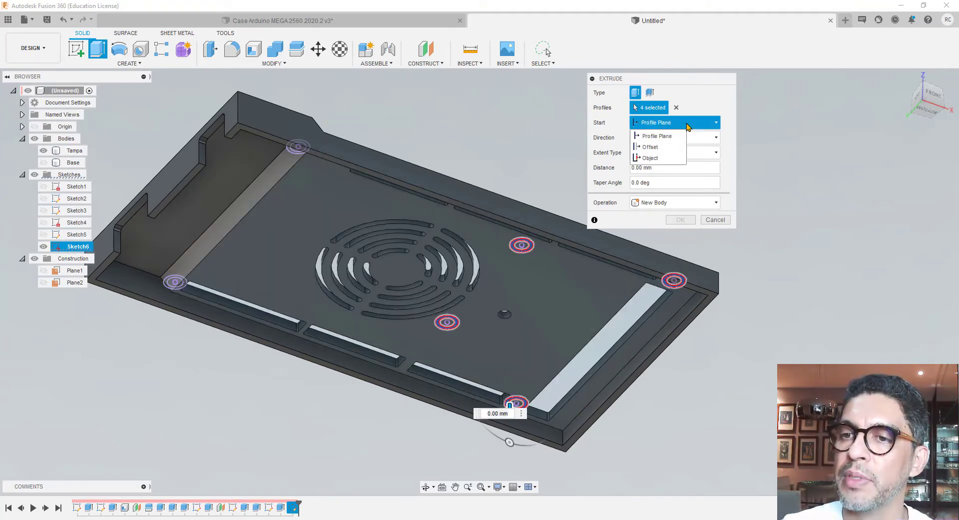
left_click(650, 158)
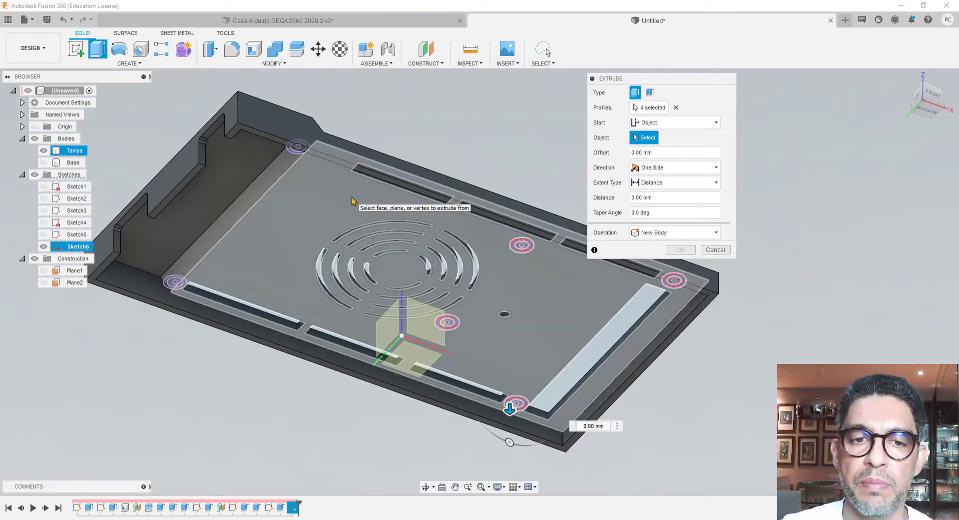
left_click(352, 201)
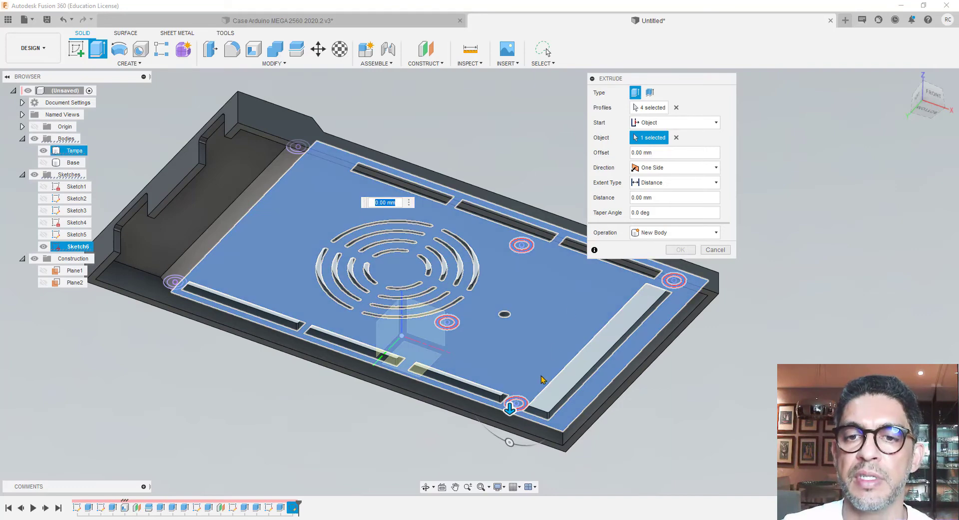
left_click_drag(508, 409, 504, 430)
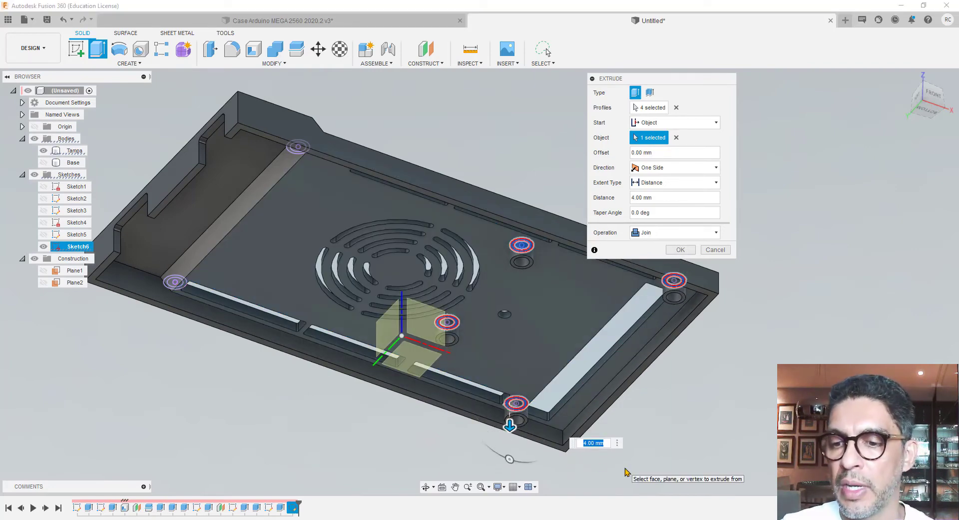
left_click(683, 251)
Examine the four extruded posts and the lid's inner side from several angles, including how the corner posts meet the slots
scroll(664, 344, "down", 1)
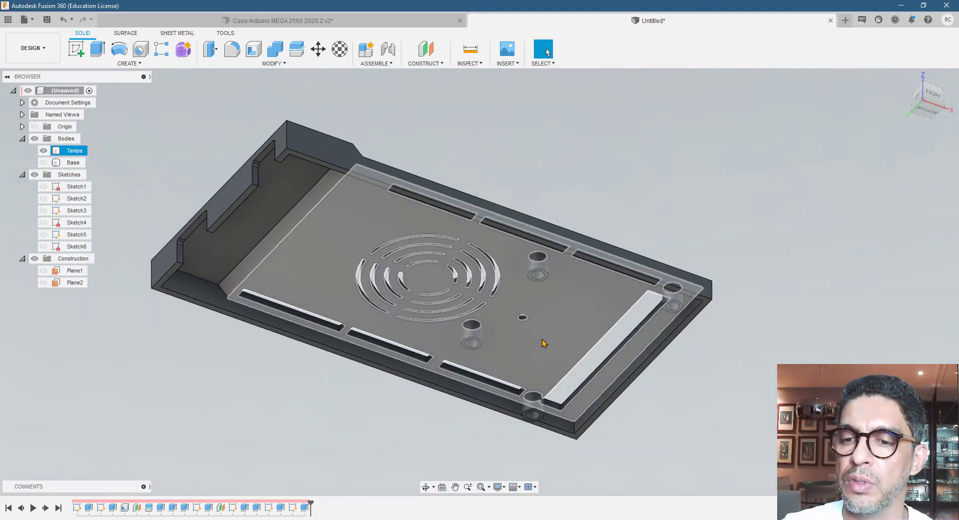
middle_click_drag(559, 306, 620, 353, "shift")
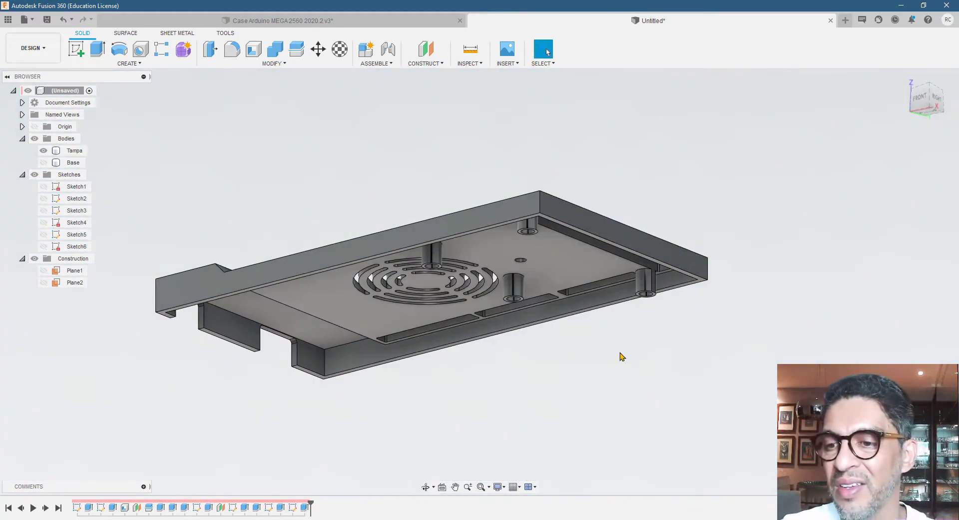
scroll(713, 299, "up", 2)
scroll(704, 271, "up", 5)
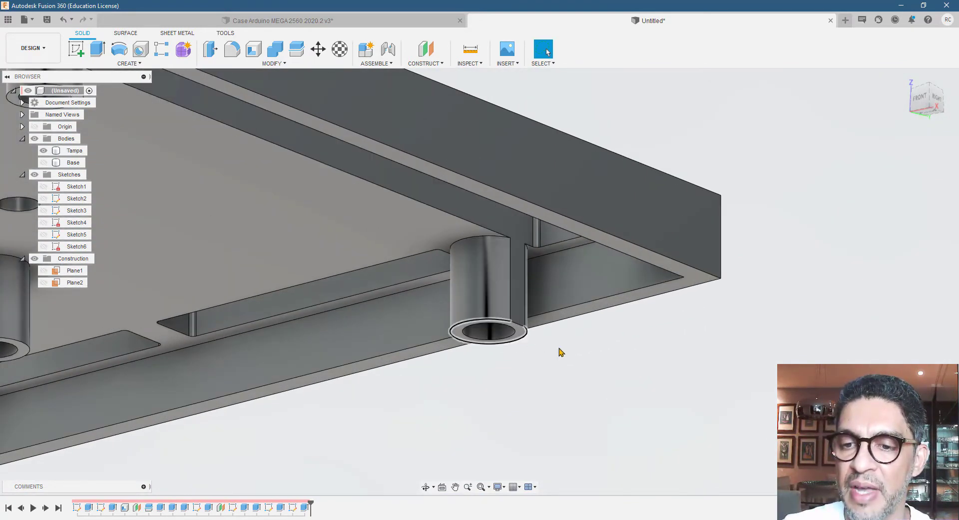
scroll(562, 352, "down", 5)
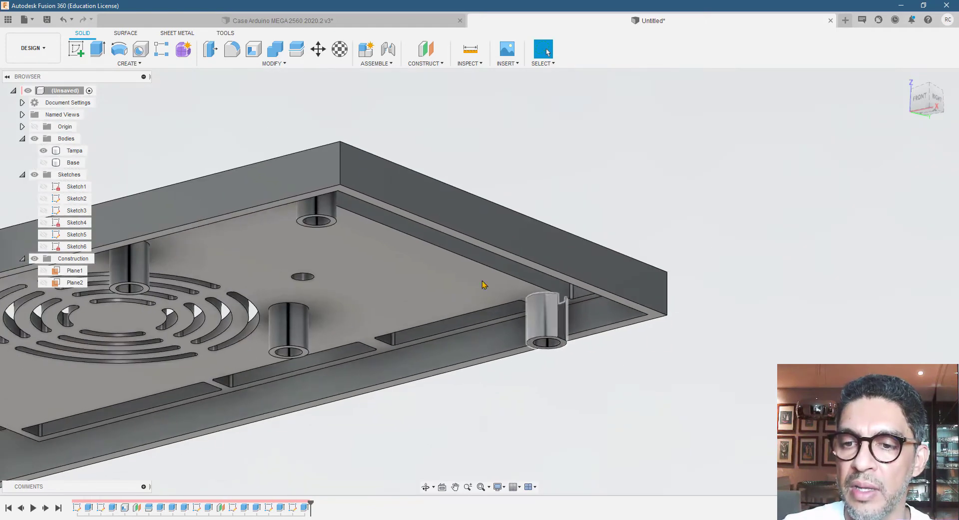
scroll(482, 285, "down", 5)
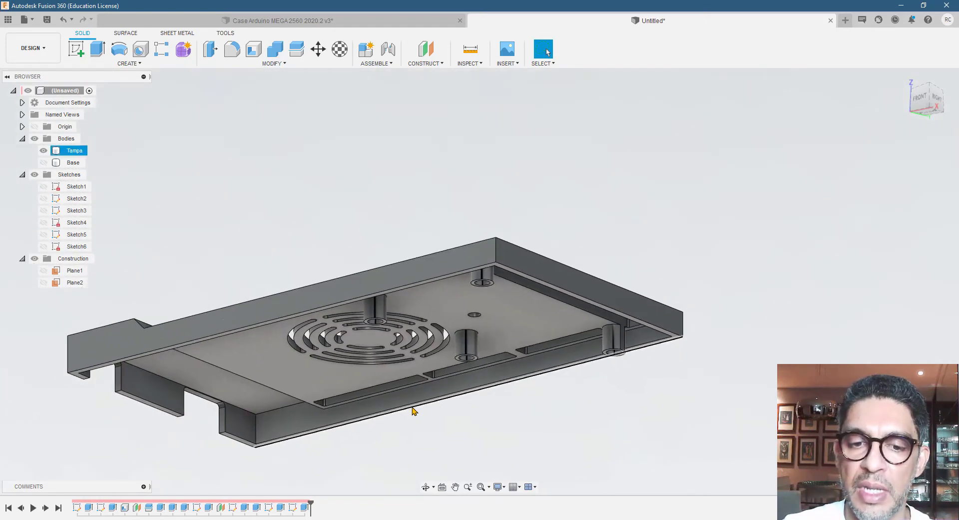
scroll(415, 406, "up", 1)
scroll(565, 254, "down", 2)
scroll(324, 379, "up", 4)
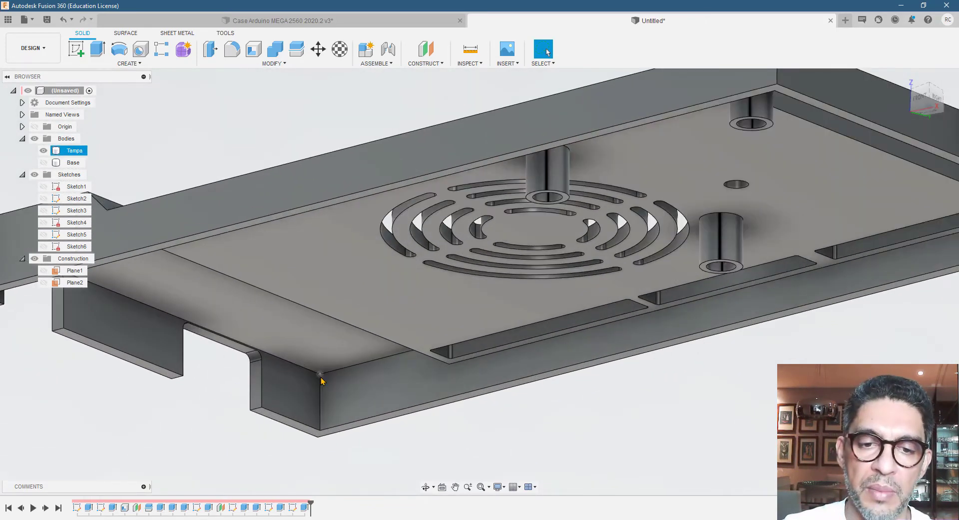
middle_click_drag(321, 380, 505, 313, "shift")
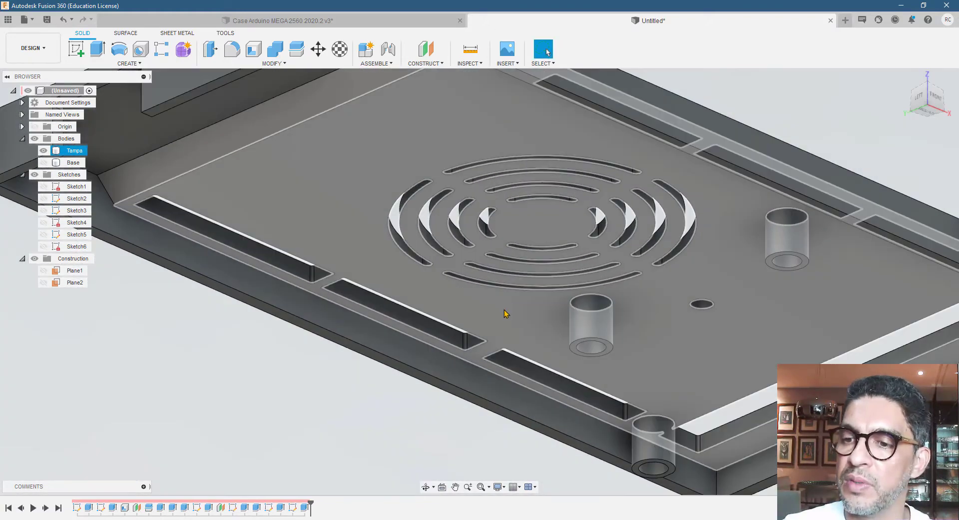
scroll(501, 315, "down", 3)
middle_click_drag(390, 249, 377, 208, "shift")
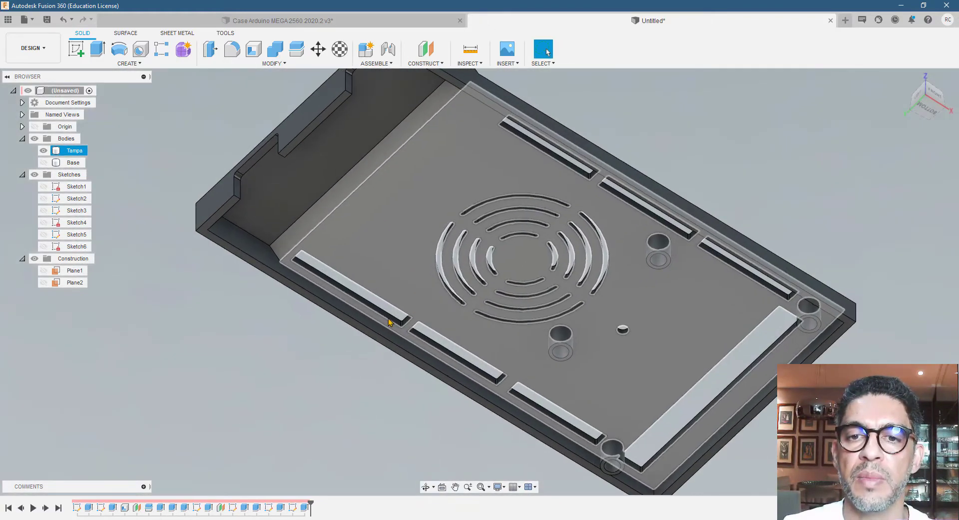
Show Sketch6 again and select the ring profiles of the two remaining holes at the sloped step for a new extrusion
left_click(43, 246)
scroll(392, 370, "up", 3)
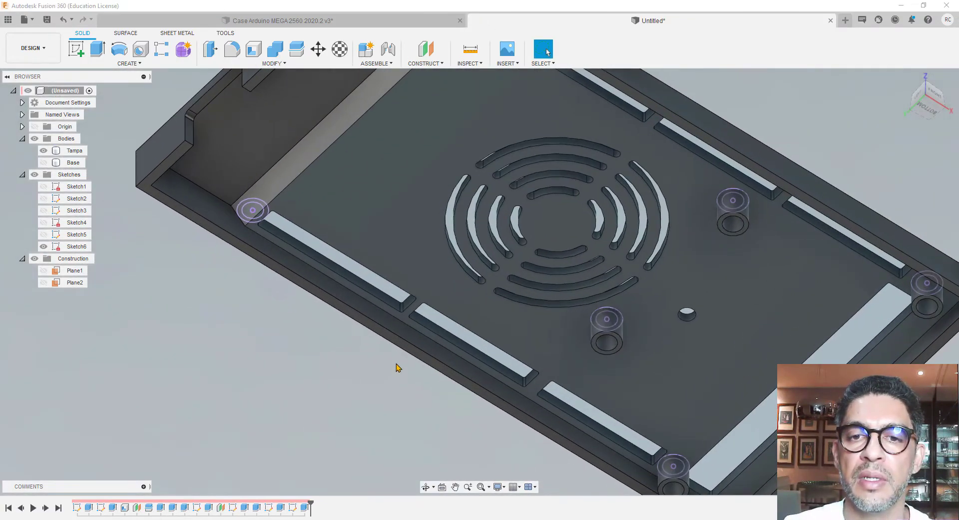
scroll(399, 368, "down", 3)
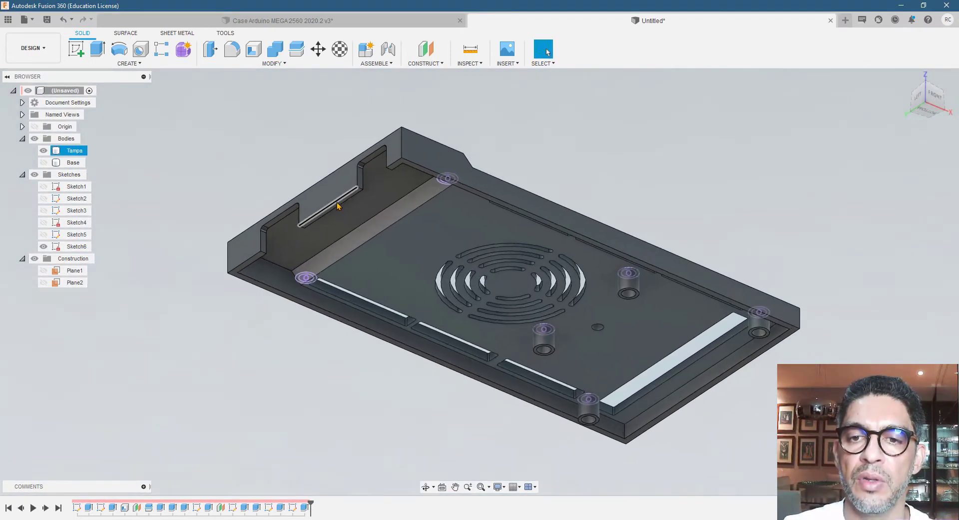
scroll(338, 205, "up", 2)
left_click(96, 50)
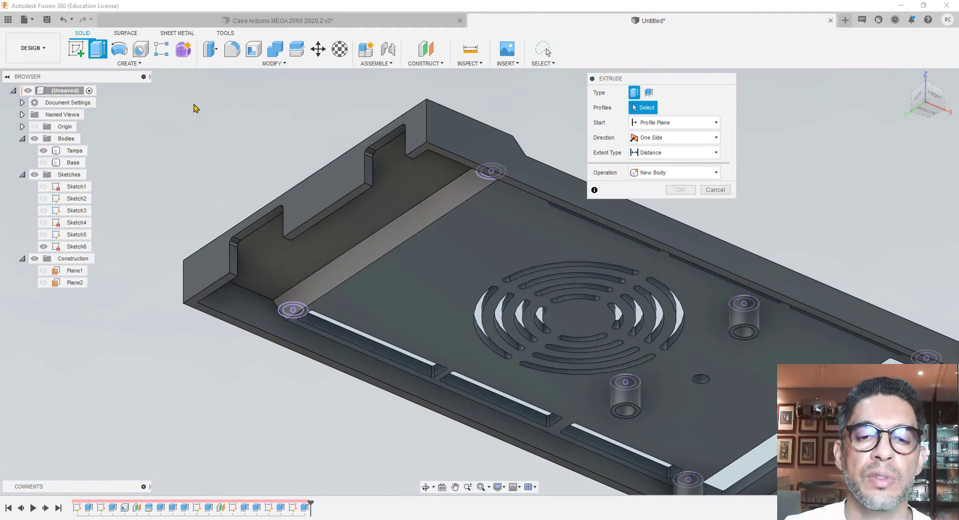
left_click(483, 179)
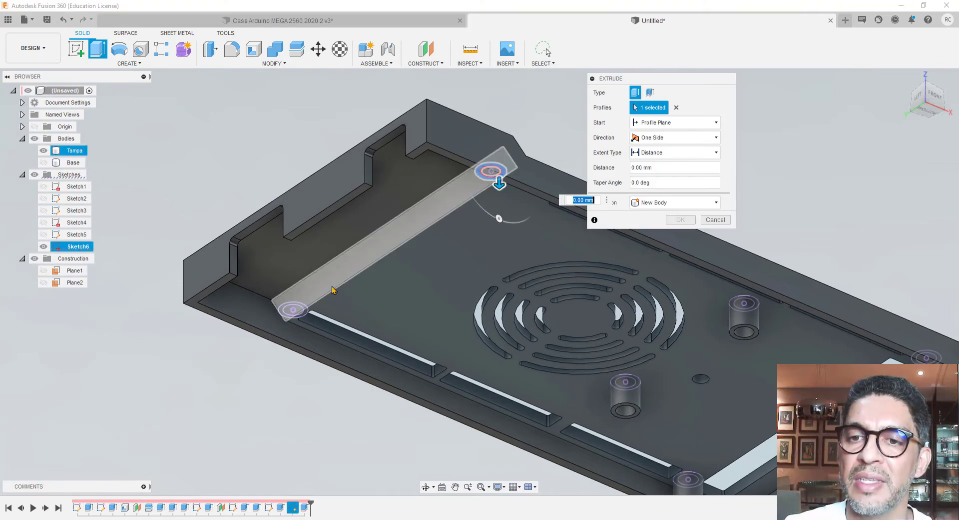
left_click(302, 308)
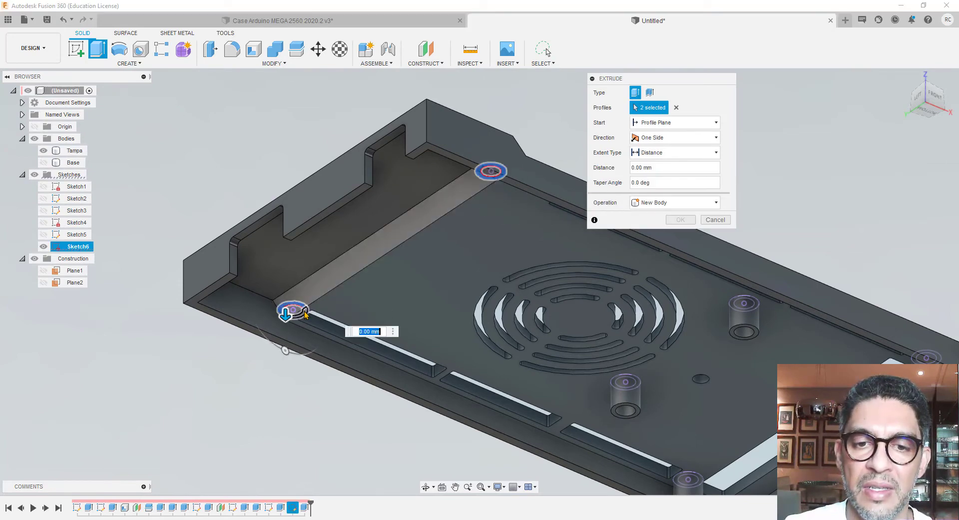
scroll(294, 310, "up", 3)
left_click(297, 324)
scroll(297, 323, "down", 6)
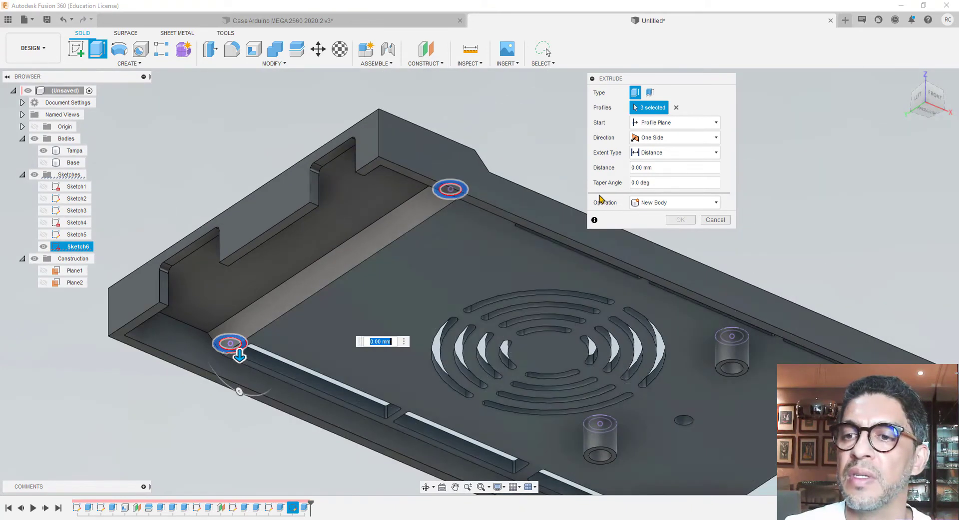
Start the extrusion from the recessed inner face next to the sloped step, with a 6 mm distance and the Join operation
left_click(687, 124)
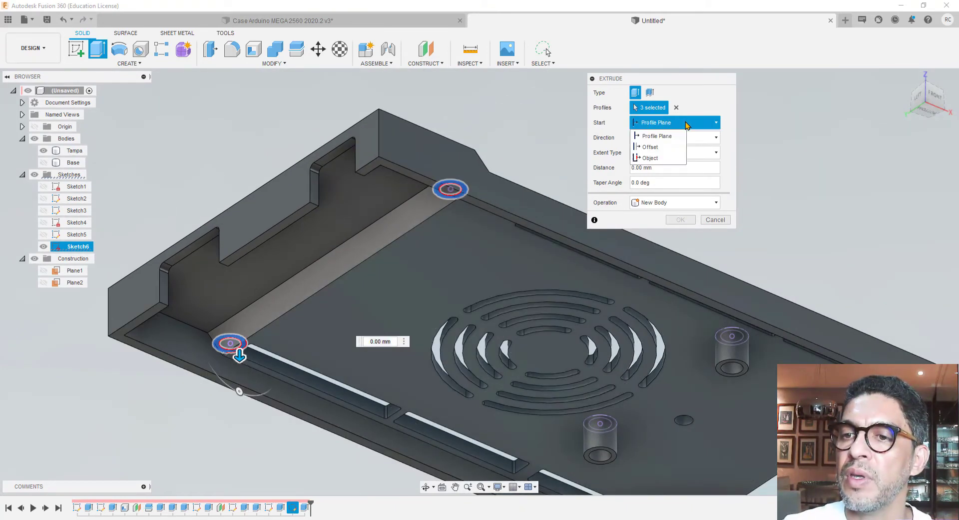
left_click(664, 157)
left_click(369, 195)
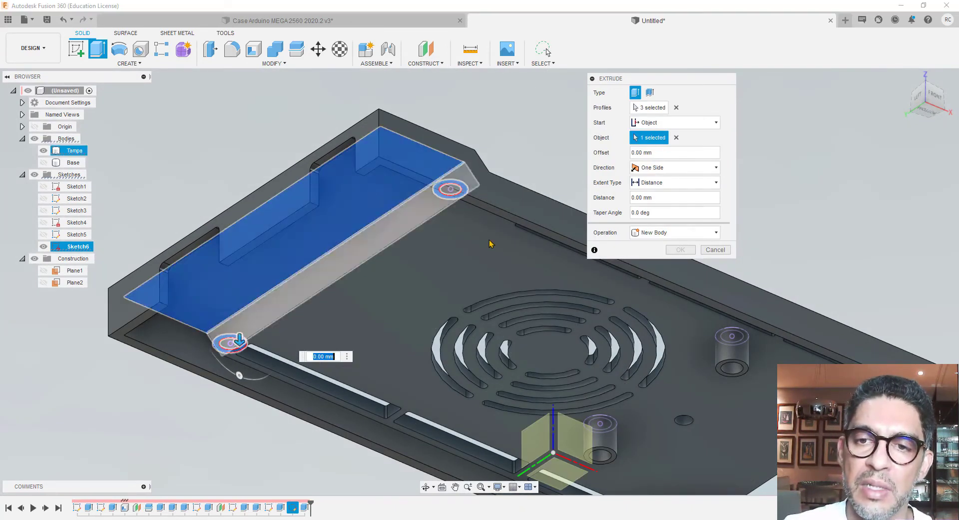
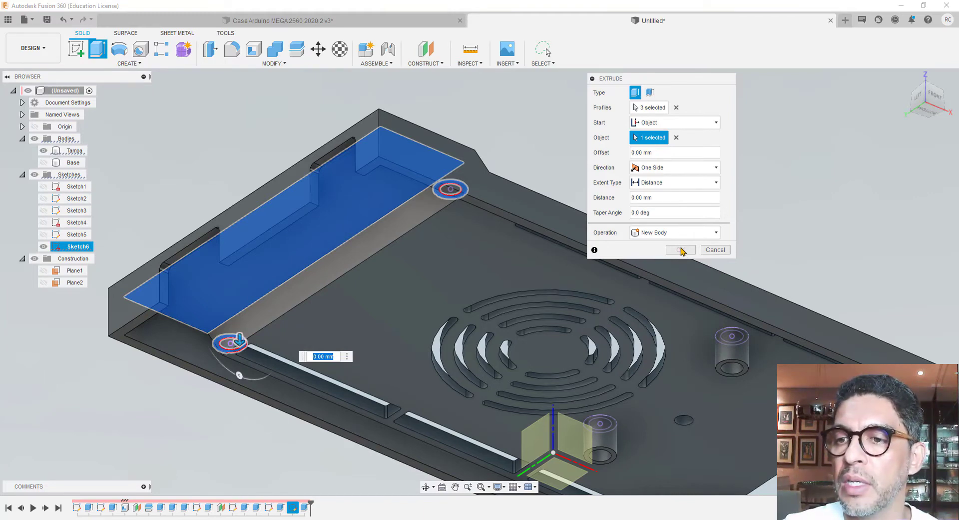
left_click_drag(239, 343, 241, 378)
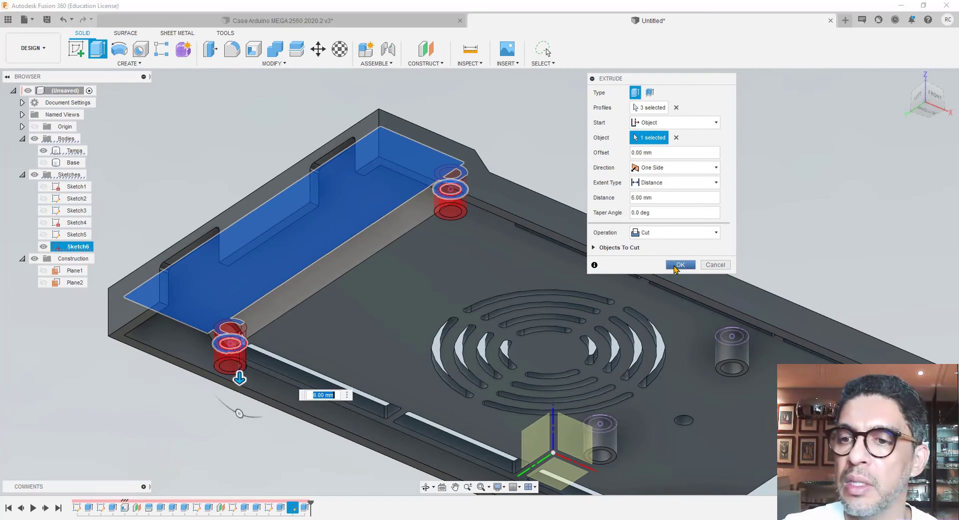
left_click(675, 232)
left_click(649, 240)
scroll(370, 267, "down", 2)
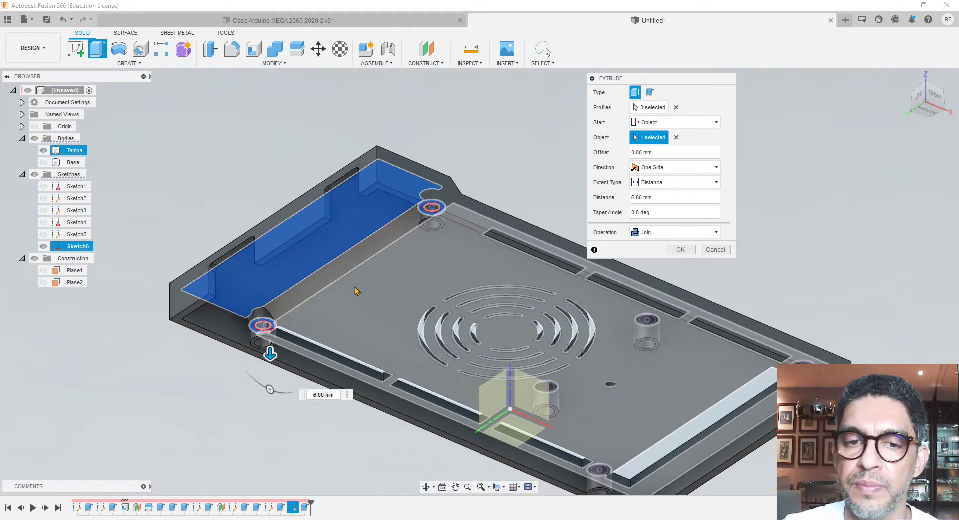
left_click_drag(269, 355, 270, 375)
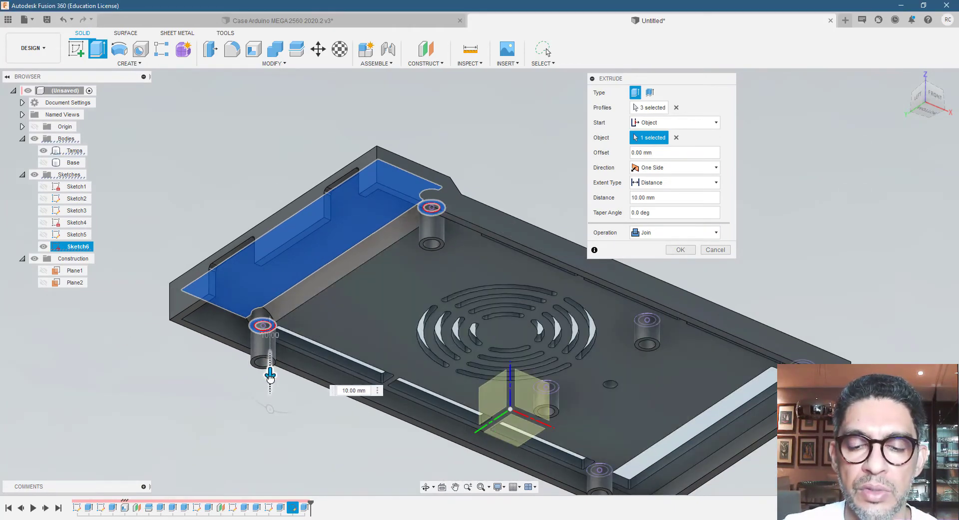
scroll(370, 303, "down", 2)
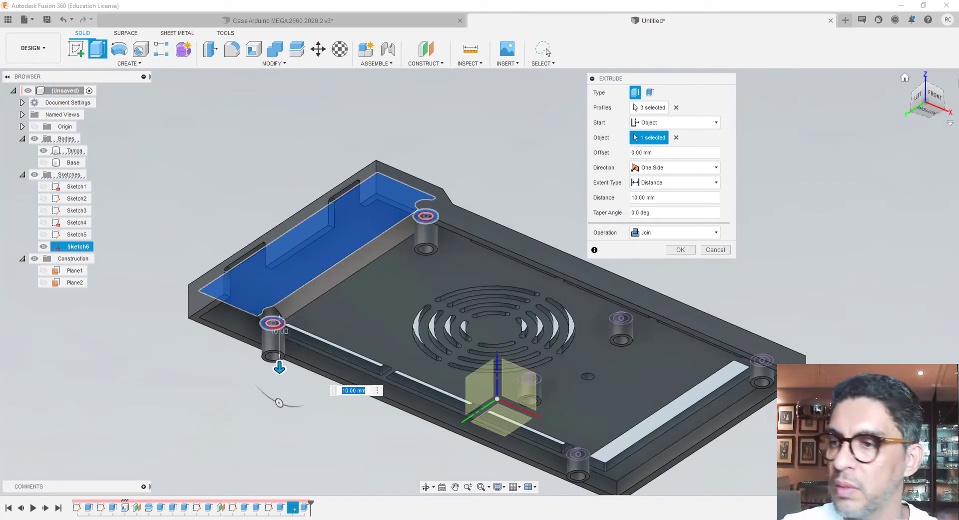
left_click(931, 97)
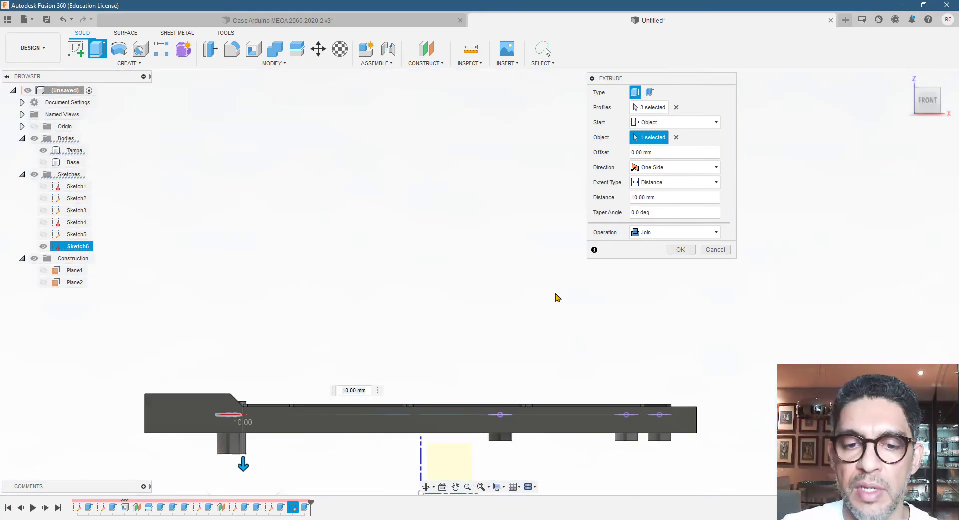
scroll(270, 430, "up", 4)
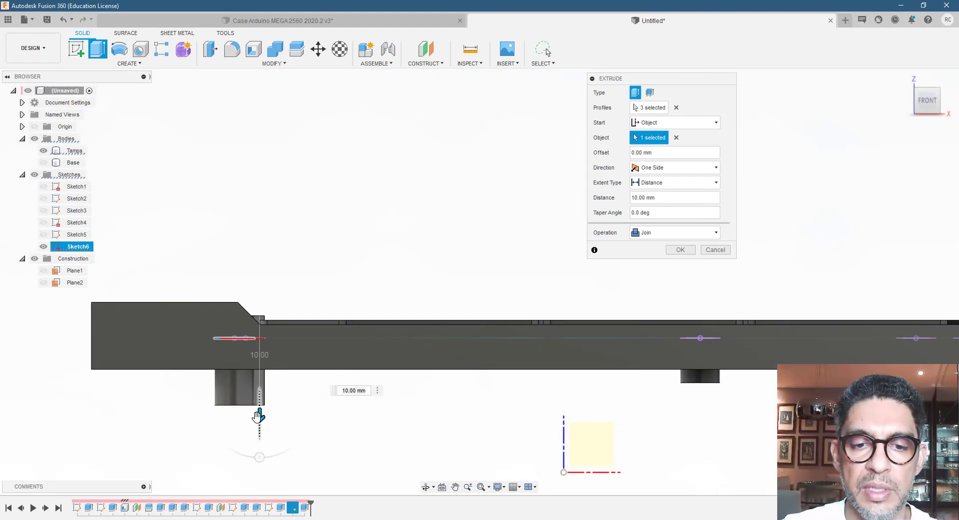
left_click_drag(259, 416, 261, 389)
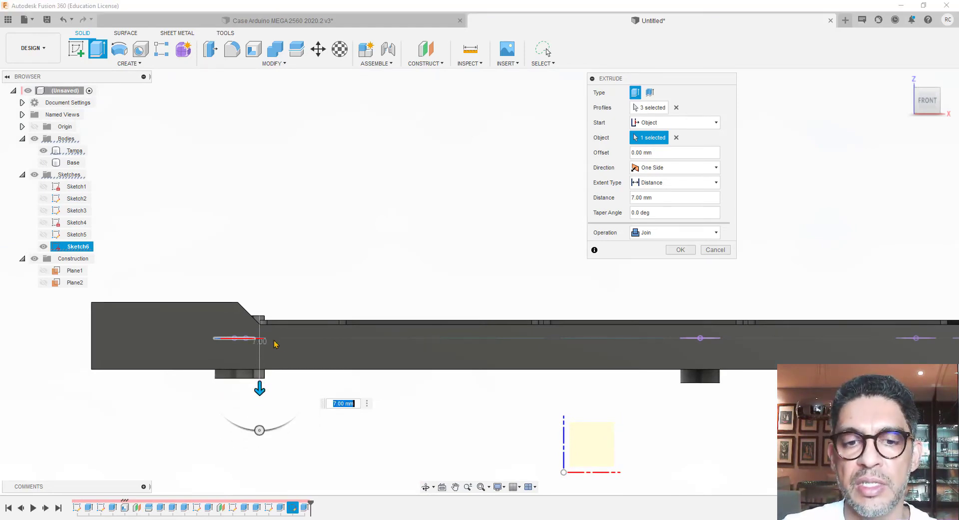
middle_click_drag(308, 392, 275, 438, "shift")
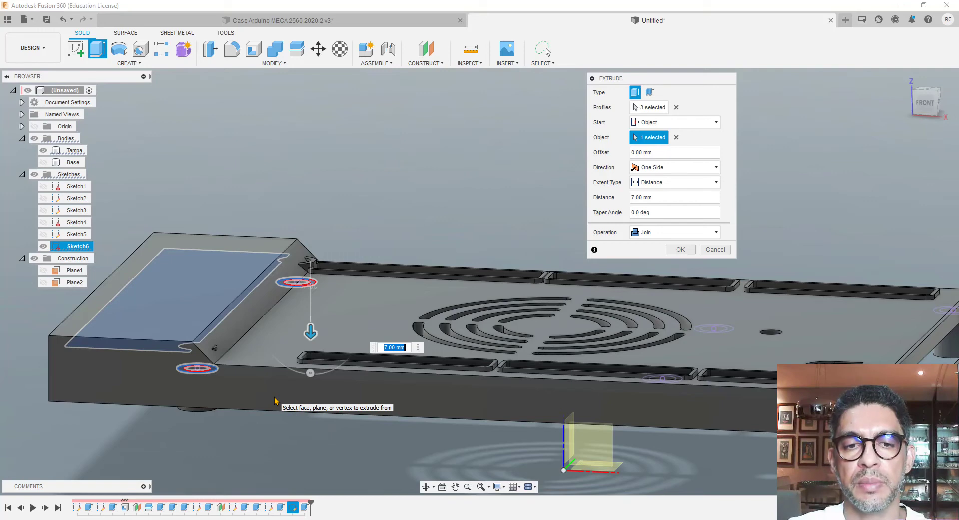
scroll(272, 399, "down", 3)
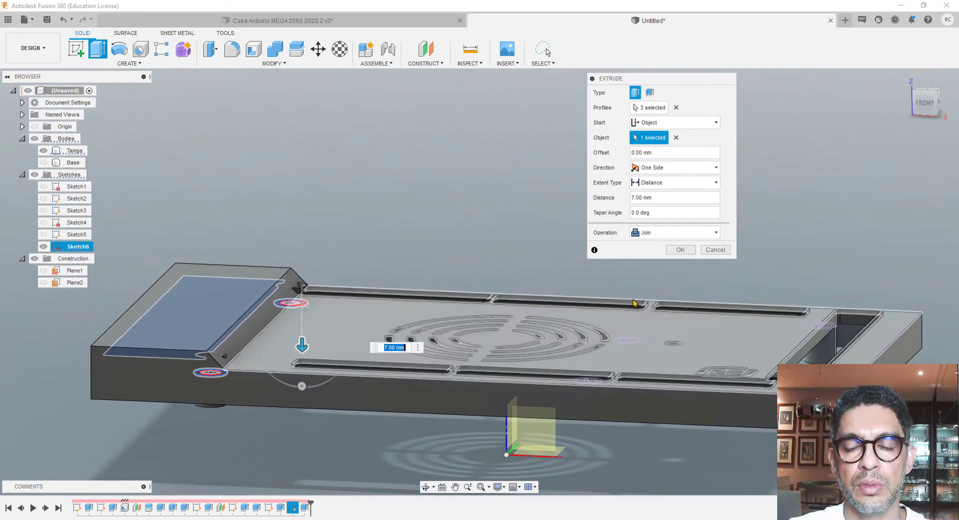
left_click(716, 250)
Start a new extrusion and select the ring profiles of the two holes beside the lid's sloped step
middle_click_drag(462, 330, 344, 258, "shift")
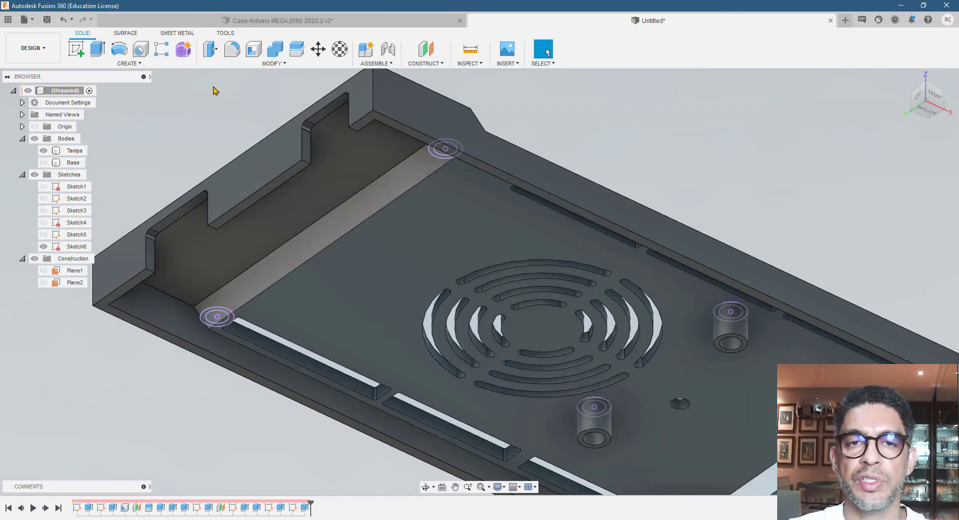
left_click(99, 52)
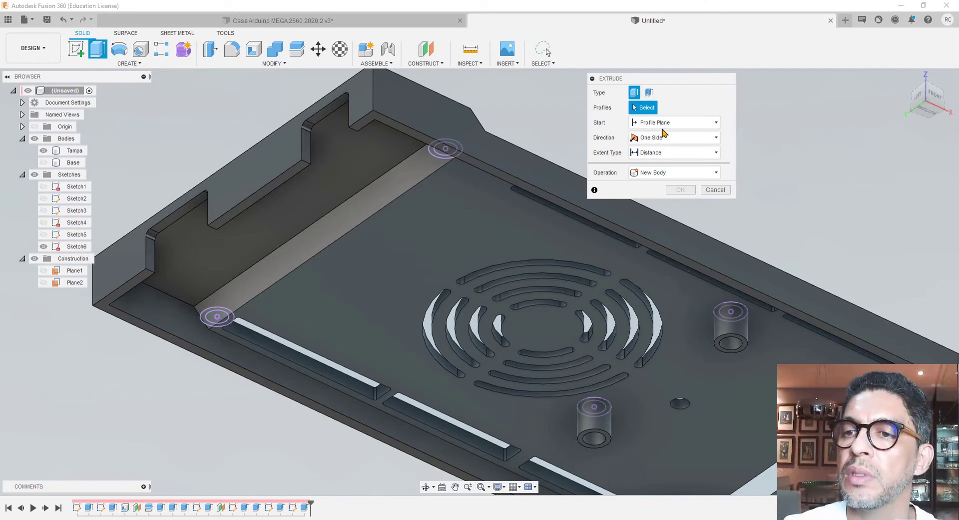
left_click(231, 323)
scroll(231, 315, "up", 3)
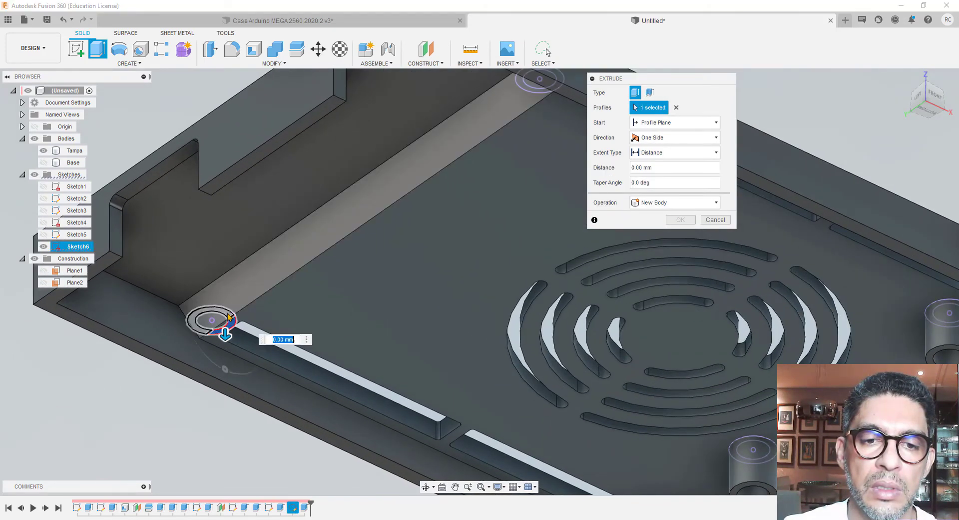
scroll(220, 320, "down", 3)
scroll(439, 150, "up", 5)
left_click(453, 155)
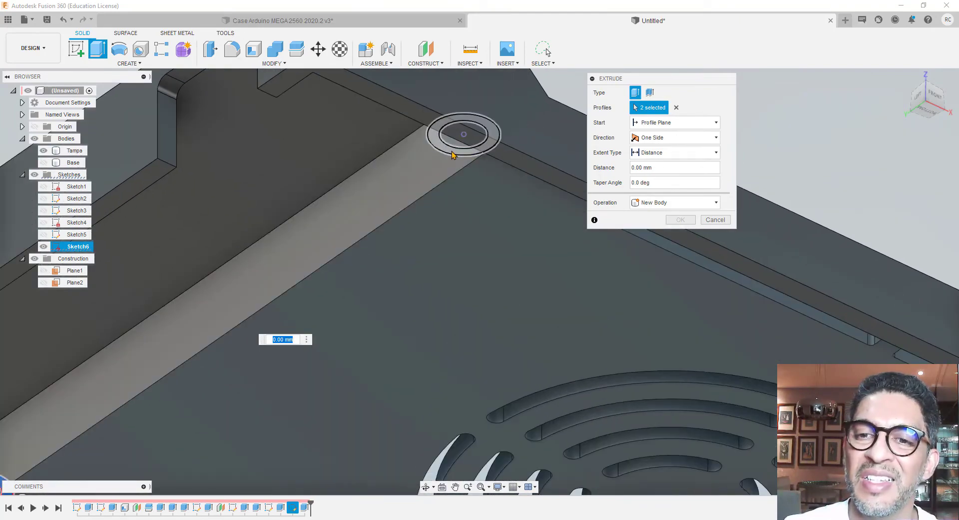
left_click(452, 155)
scroll(537, 202, "down", 5)
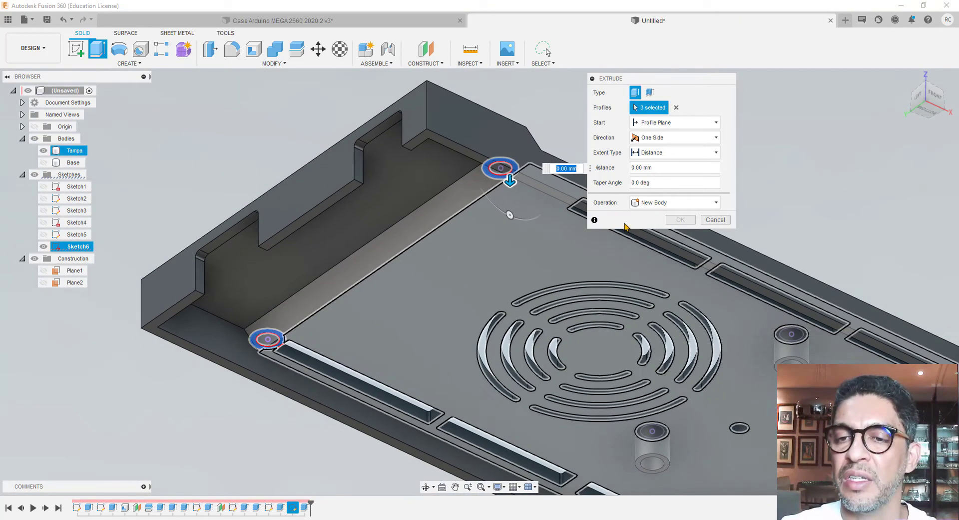
Extrude the selected rings 5 mm with the Join operation, using the lid's flat inner face as the start object
left_click(702, 203)
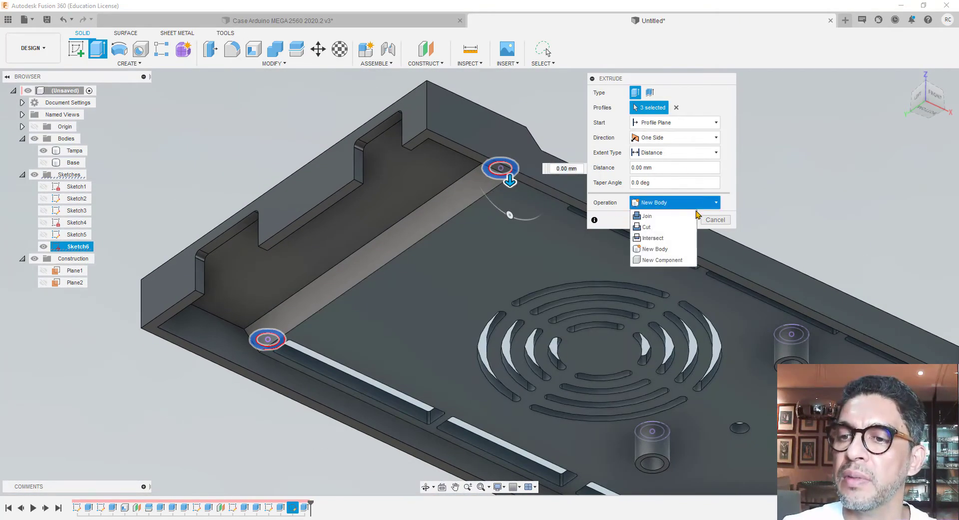
left_click(673, 217)
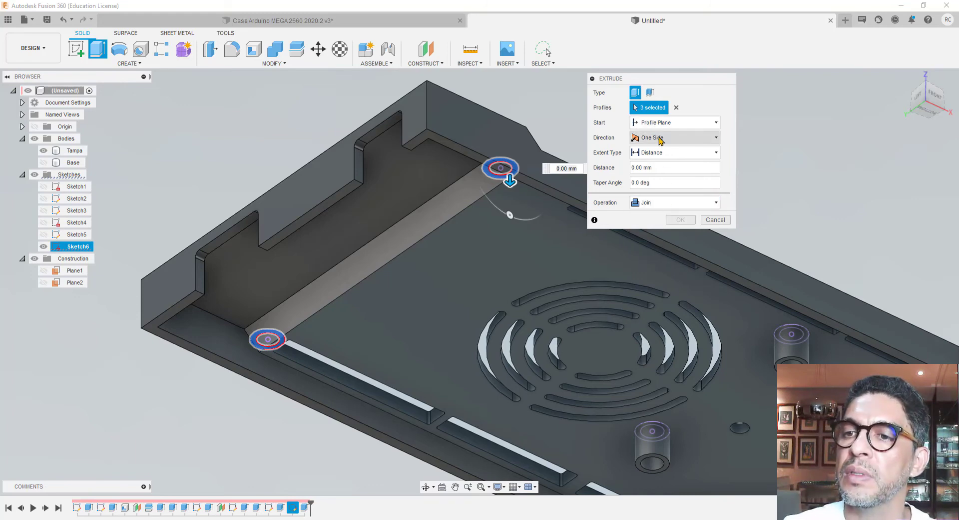
left_click(674, 122)
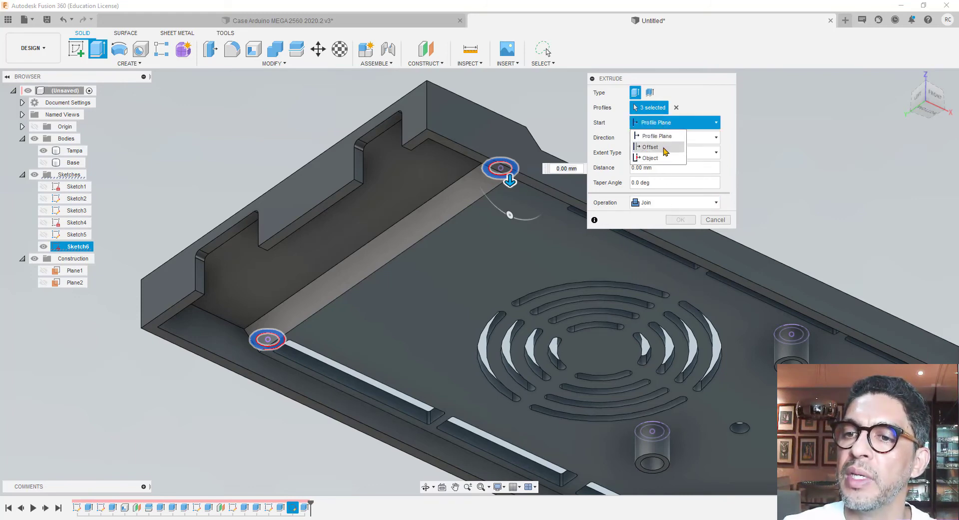
left_click(649, 159)
left_click(460, 246)
type("2")
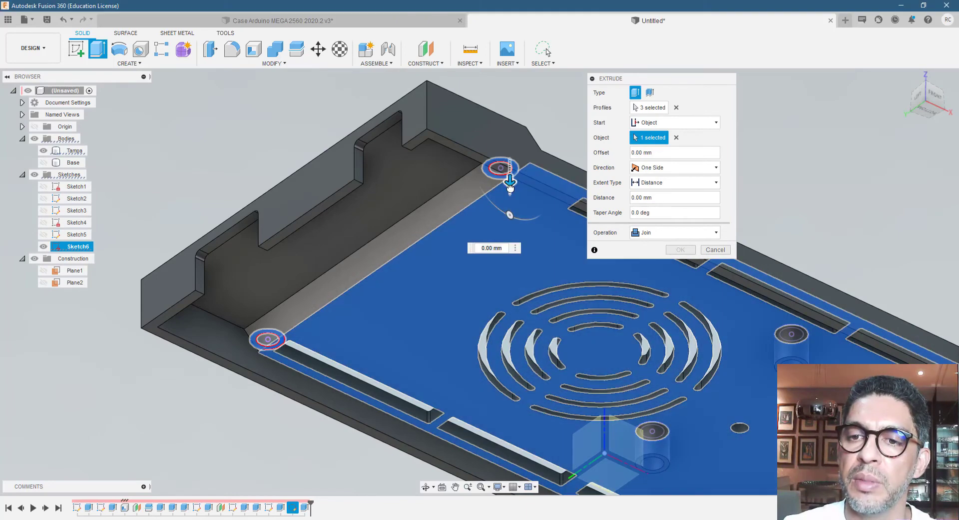
left_click_drag(510, 202, 510, 199)
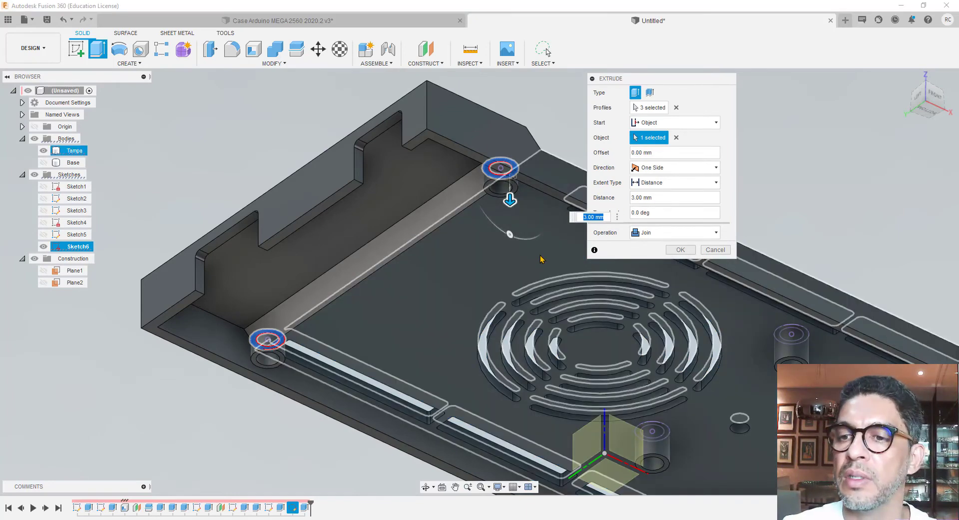
type("5")
key("Return")
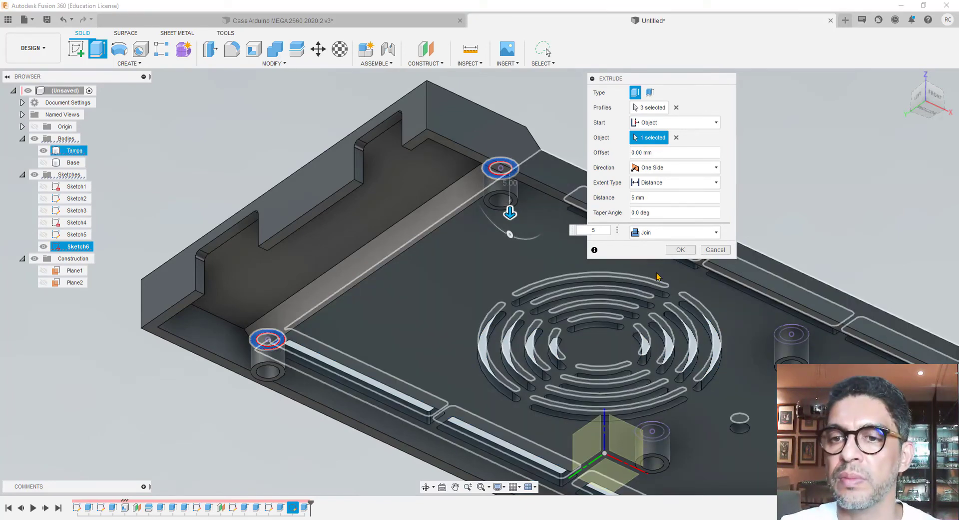
left_click(680, 249)
Examine the two new posts from inside, outside and the front, including how they meet the sloped step and inner faces
scroll(304, 272, "down", 3)
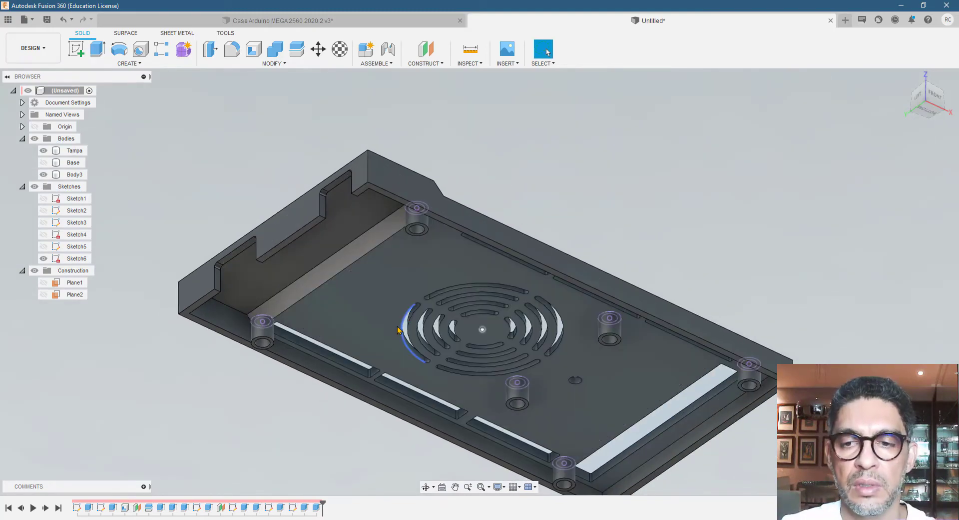
middle_click_drag(400, 331, 320, 339, "shift")
scroll(268, 304, "up", 3)
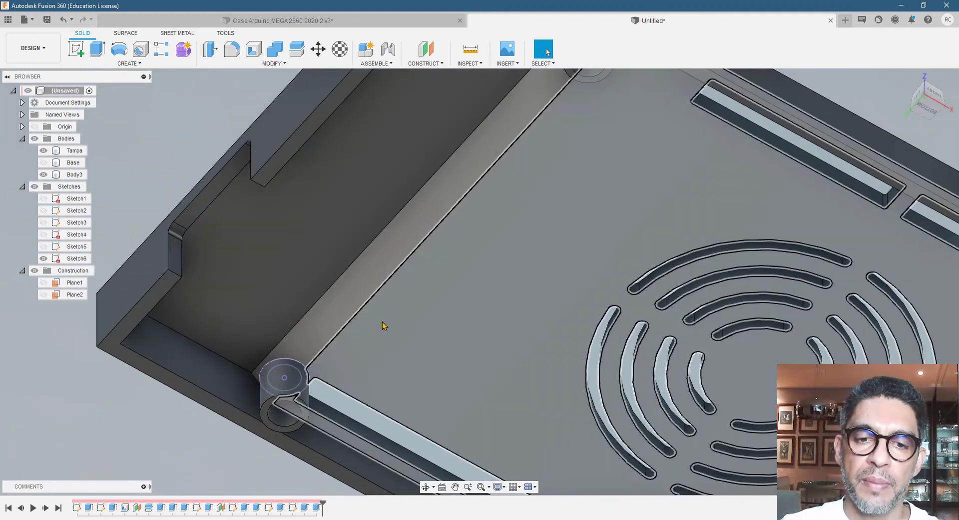
middle_click_drag(384, 326, 323, 329, "shift")
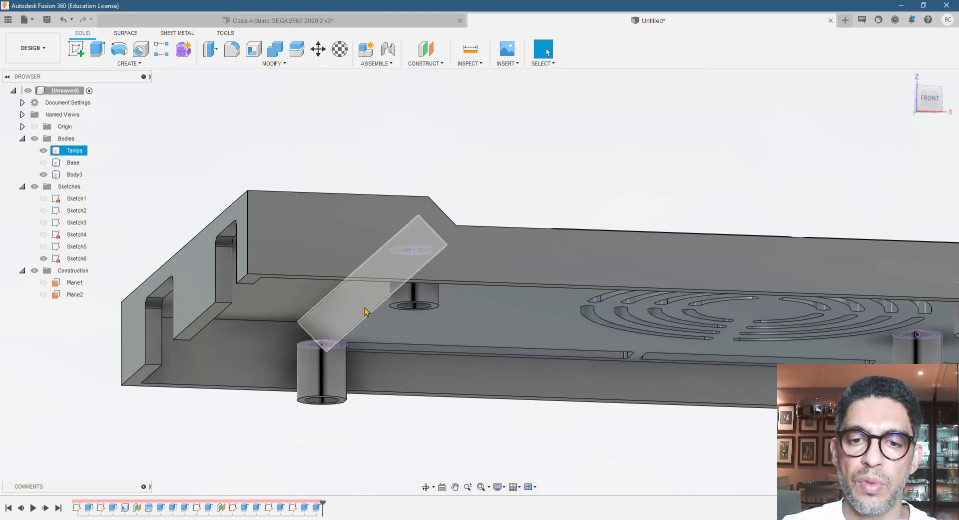
middle_click_drag(368, 310, 337, 377, "shift")
scroll(355, 340, "down", 5)
scroll(265, 421, "up", 8)
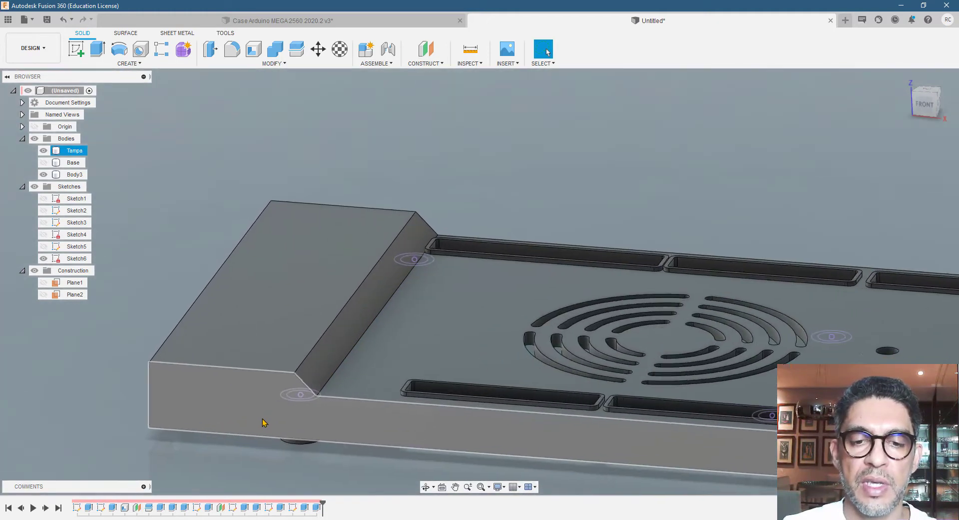
scroll(433, 276, "down", 4)
scroll(522, 180, "up", 2)
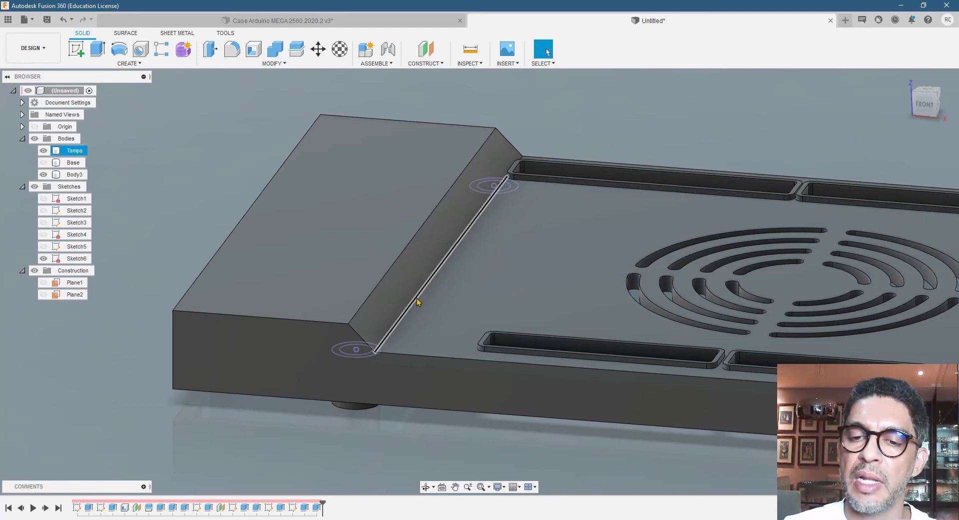
mouse_move(422, 283)
middle_mouse_down("shift")
mouse_move(418, 315)
mouse_move(388, 321)
mouse_move(376, 291)
mouse_move(409, 284)
middle_mouse_up("shift")
scroll(358, 379, "down", 1)
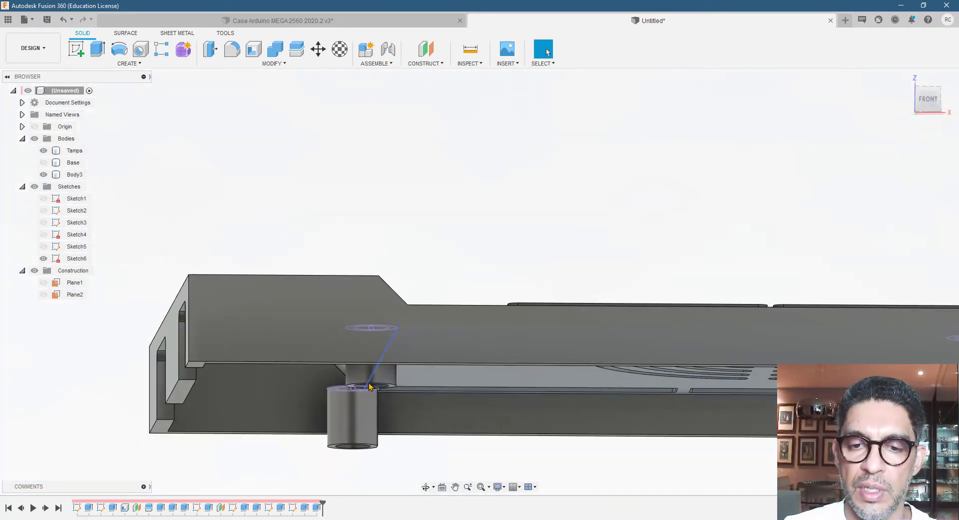
scroll(353, 396, "up", 3)
scroll(372, 364, "down", 1)
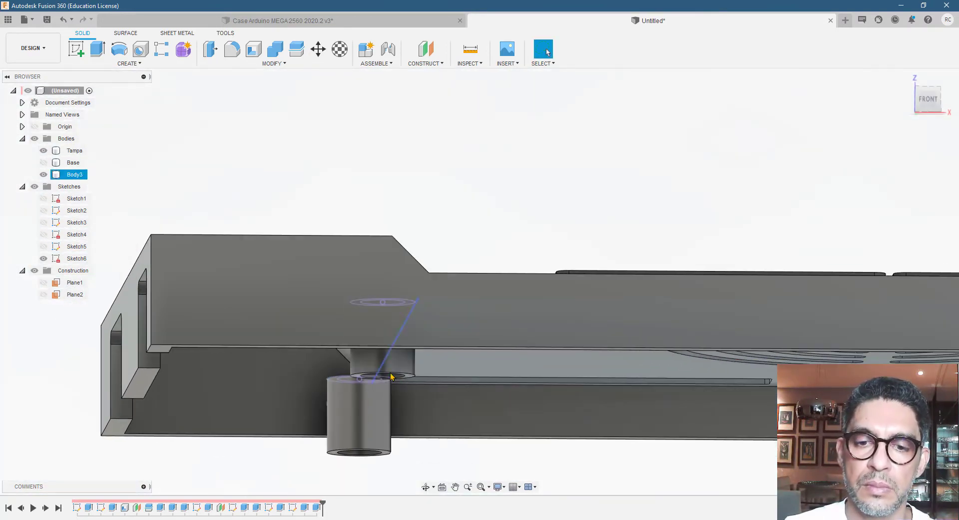
middle_click_drag(364, 356, 366, 350, "shift")
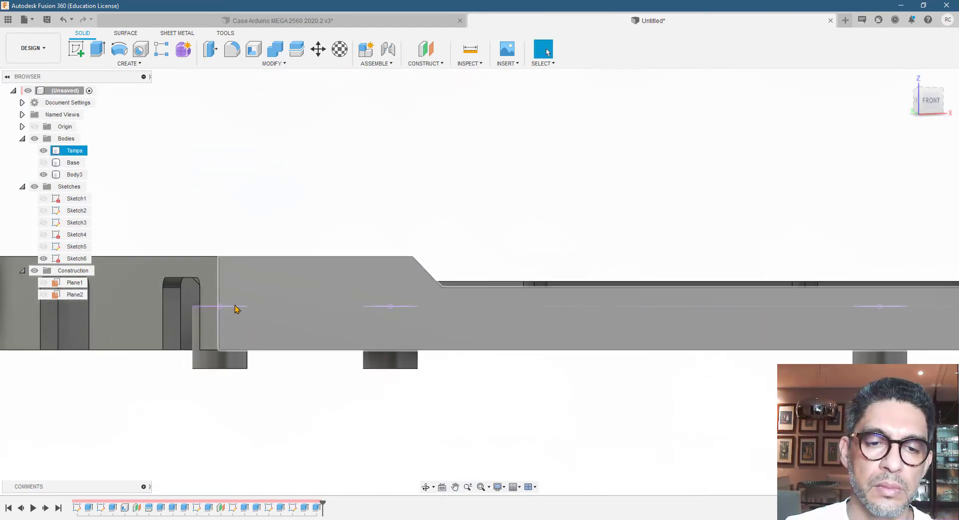
middle_click_drag(235, 310, 411, 313, "shift")
scroll(392, 327, "down", 3)
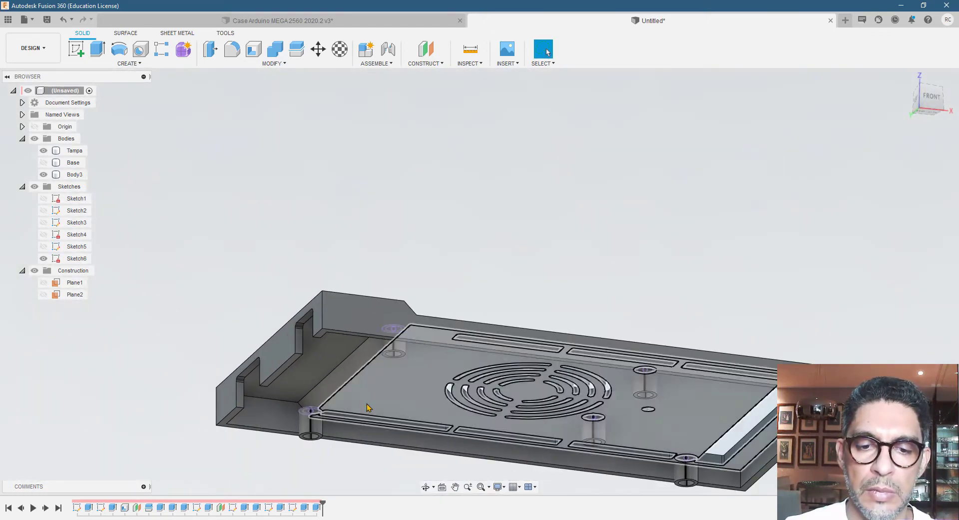
scroll(325, 422, "up", 5)
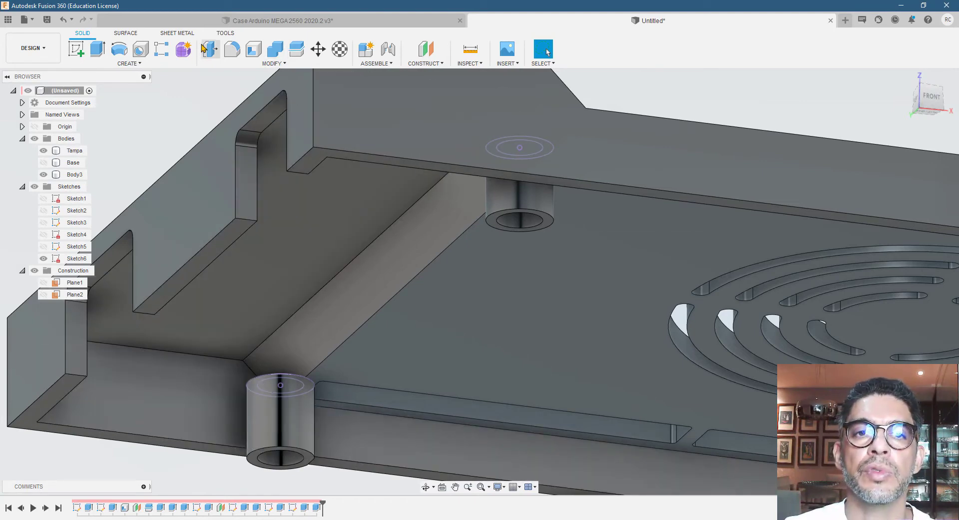
Start another extrusion, hide the Tampa body while selecting the ring profiles of the two step-side holes, and show the body again
left_click(97, 49)
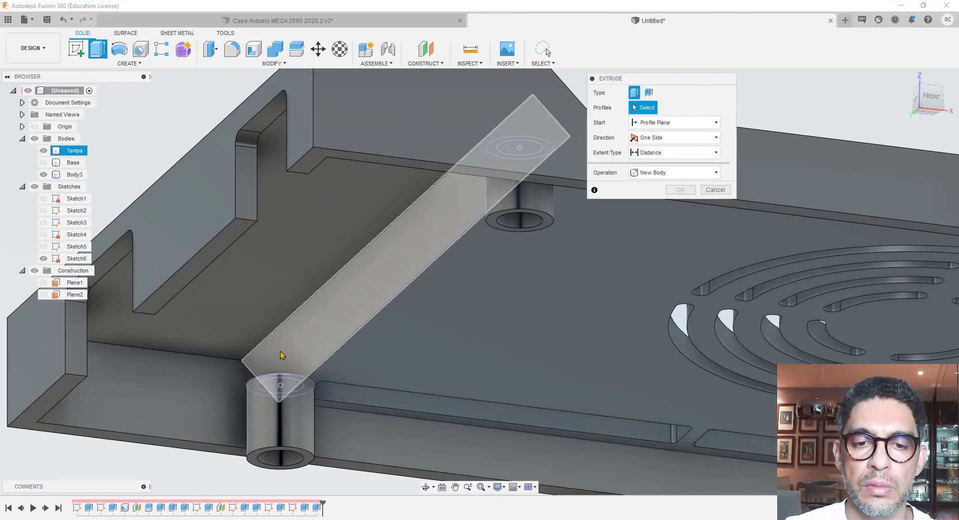
middle_click_drag(280, 359, 321, 388, "shift")
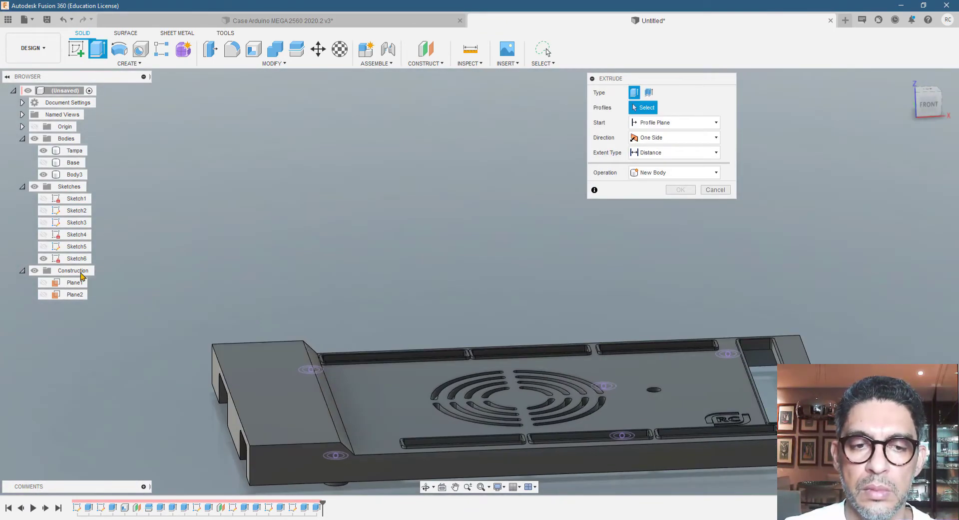
left_click(43, 150)
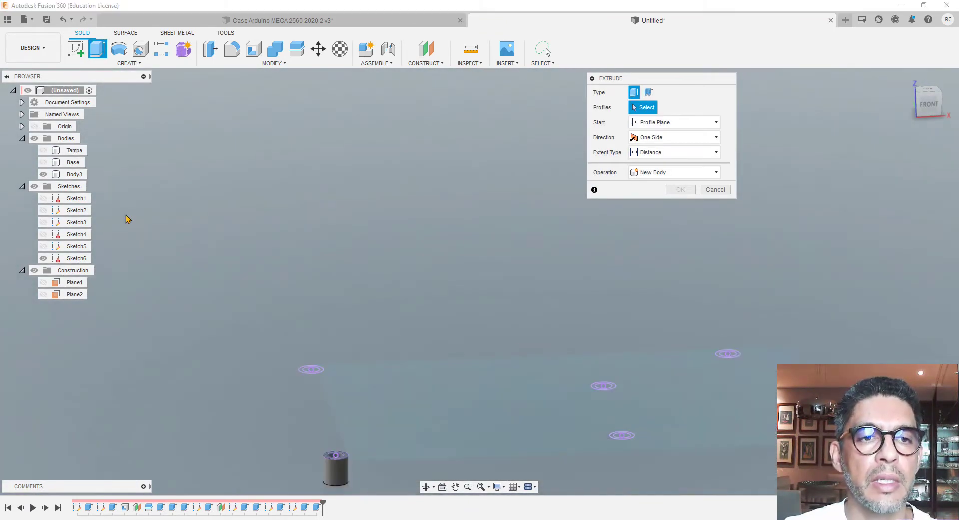
left_click(303, 372)
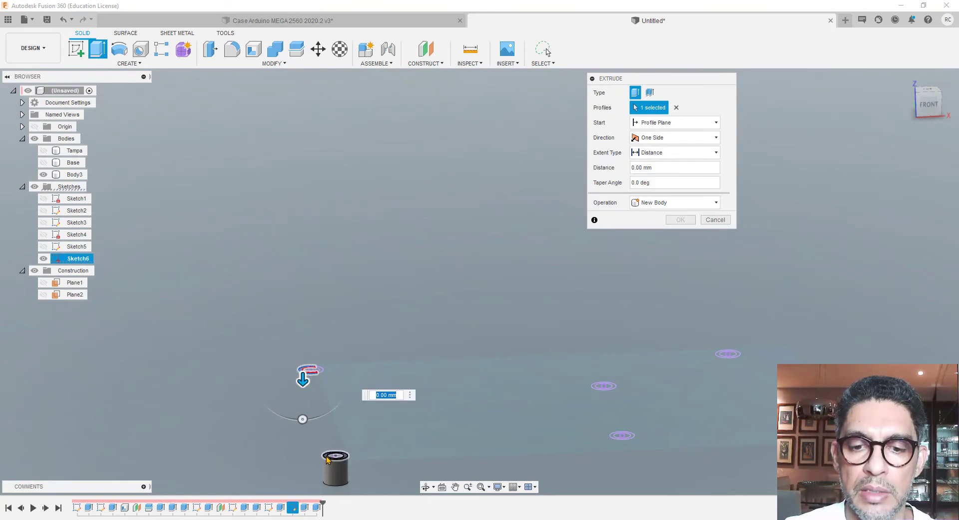
left_click(328, 457)
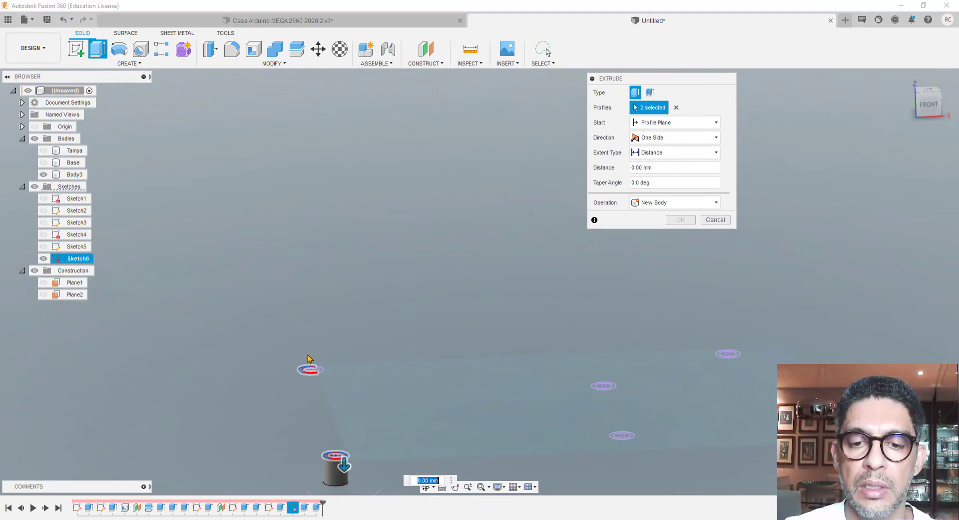
left_click(44, 151)
Set the extrusion of the two step-side rings to -3 mm with the Join operation
left_click_drag(344, 464, 344, 461)
left_click(674, 203)
left_click(659, 214)
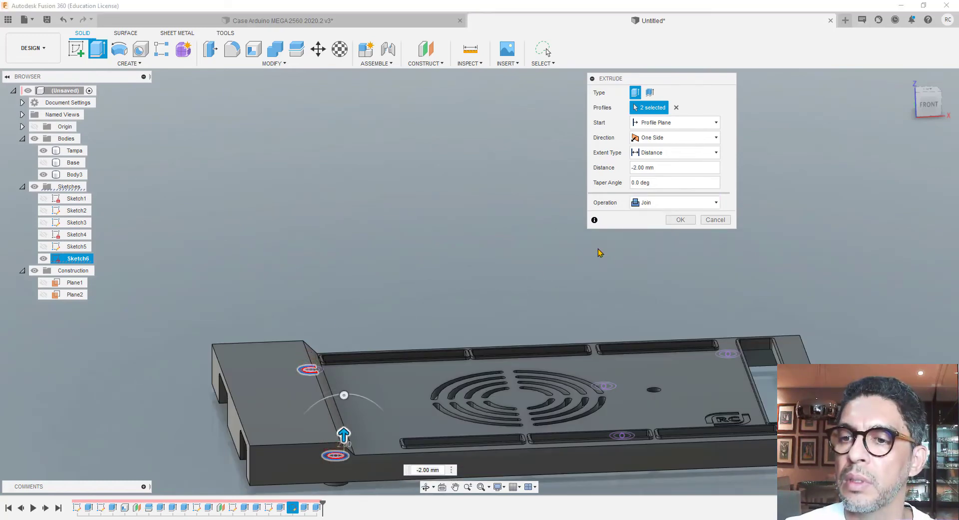
mouse_move(344, 435)
left_mouse_down()
mouse_move(344, 412)
mouse_move(349, 424)
left_mouse_up()
Examine the extrusion preview from above and from inside the lid, including how the posts meet the sloped step
middle_click_drag(375, 428, 295, 435, "shift")
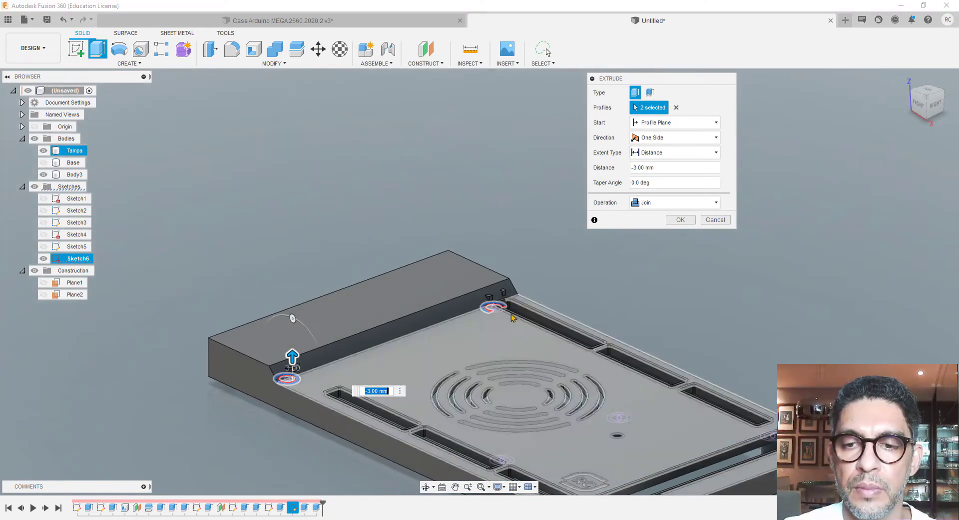
scroll(536, 301, "up", 6)
scroll(530, 308, "down", 6)
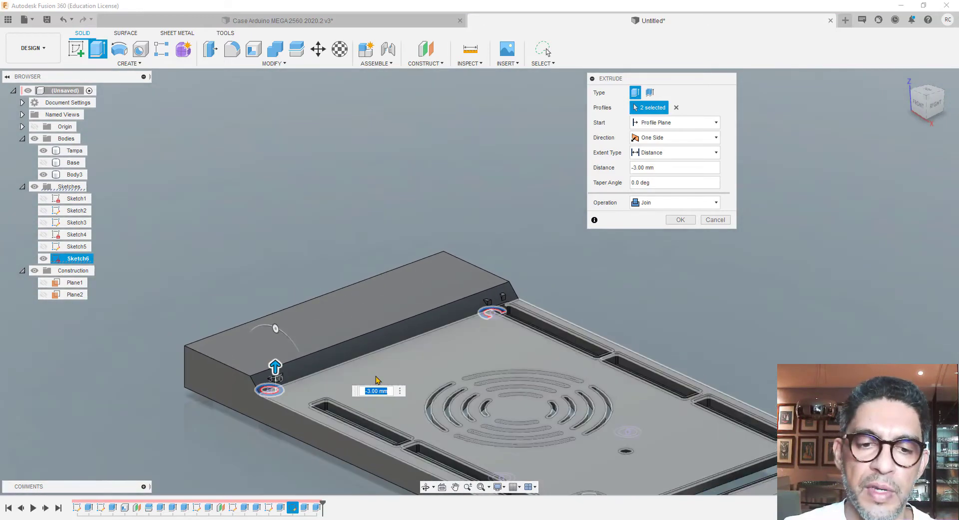
scroll(330, 395, "down", 2)
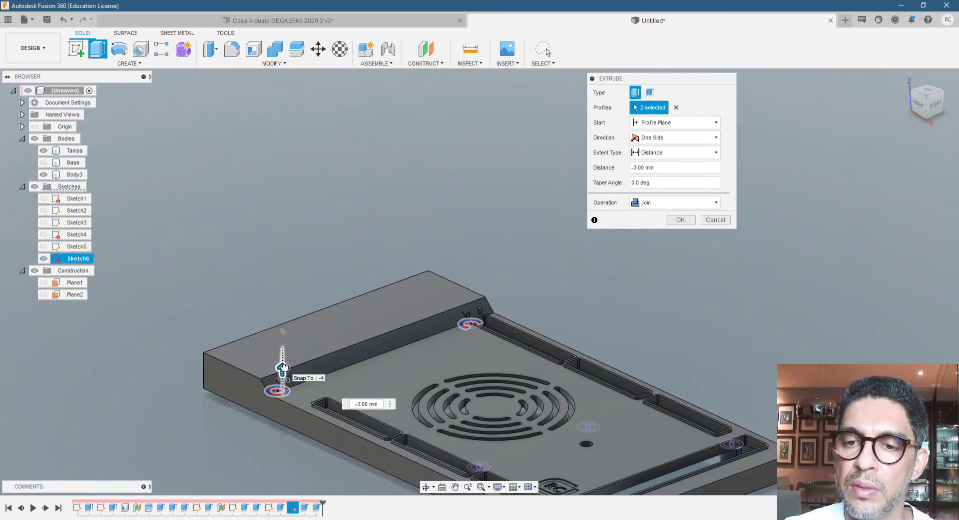
middle_click_drag(283, 367, 365, 414, "shift")
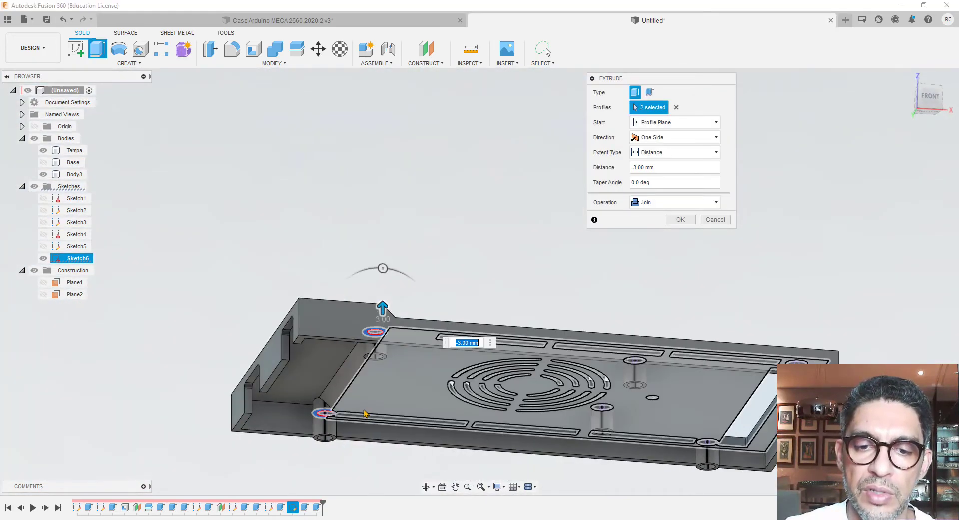
scroll(365, 414, "up", 5)
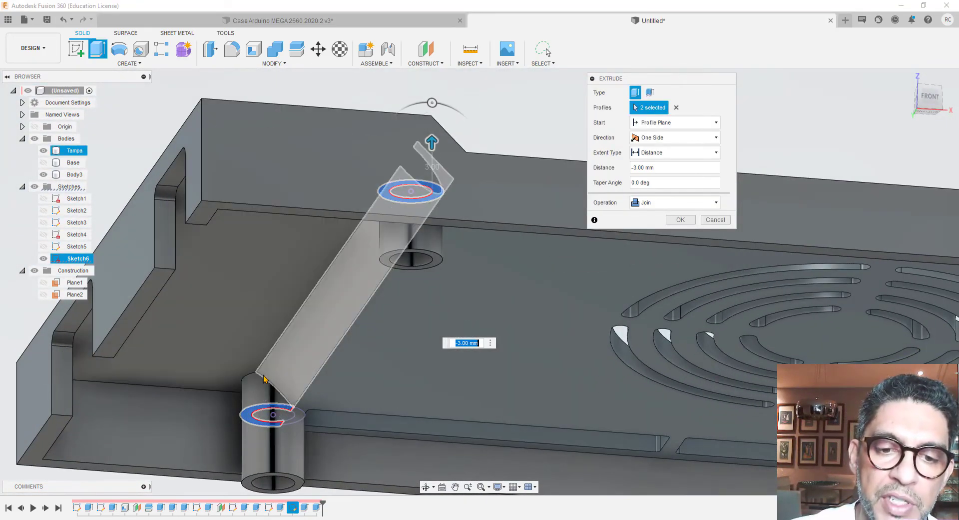
scroll(439, 257, "up", 1)
mouse_move(428, 289)
middle_mouse_down("shift")
mouse_move(448, 289)
mouse_move(456, 272)
mouse_move(507, 276)
mouse_move(439, 285)
mouse_move(422, 302)
middle_mouse_up("shift")
scroll(389, 224, "down", 2)
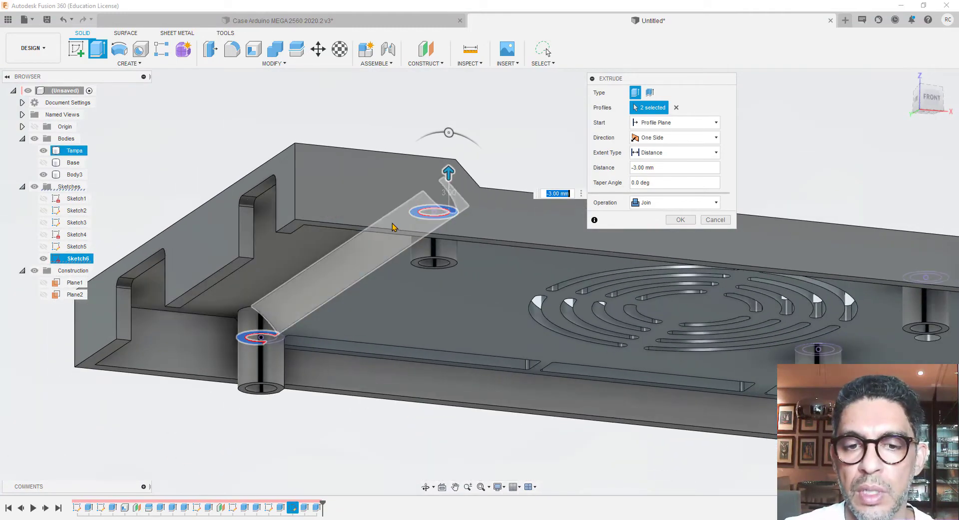
middle_click_drag(390, 229, 411, 225, "shift")
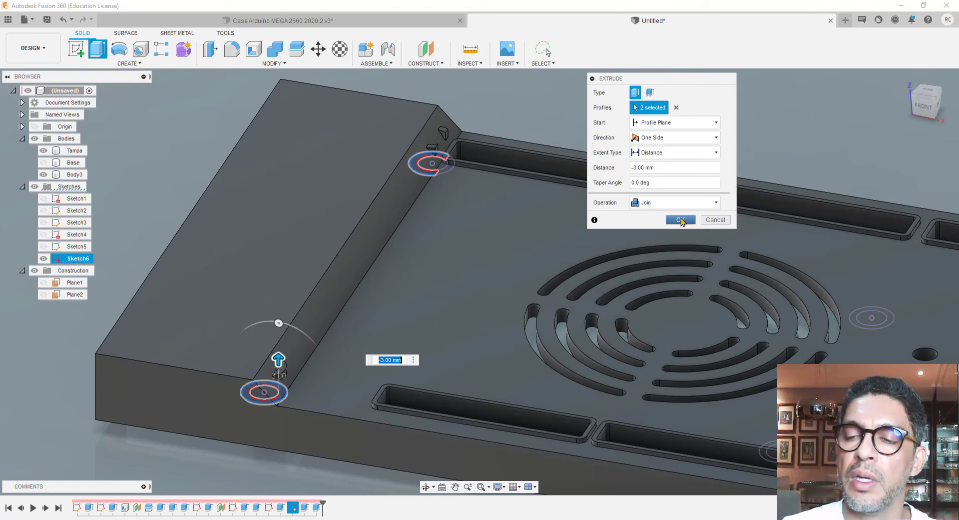
Set the joined ring extrusion's distance to -2.5 mm and complete it
scroll(286, 337, "down", 1)
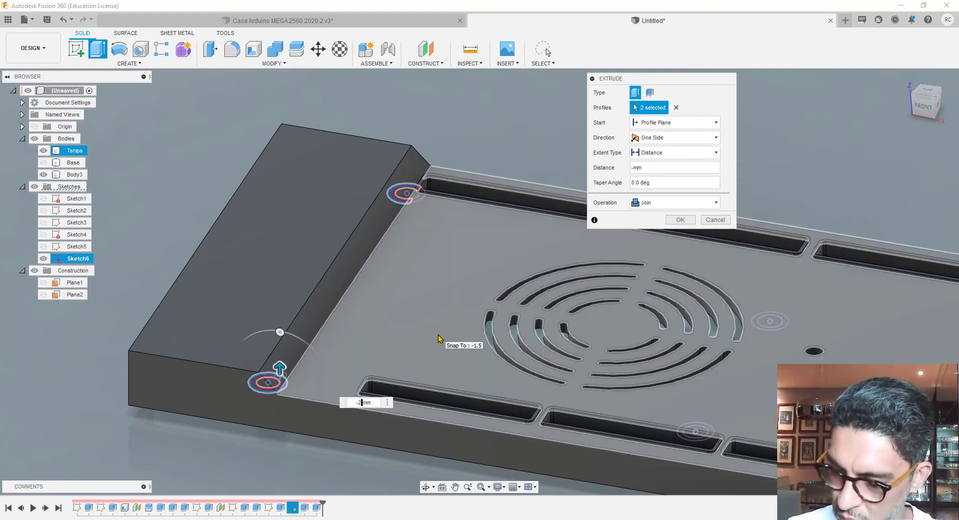
type(".5")
middle_click_drag(378, 343, 390, 274, "shift")
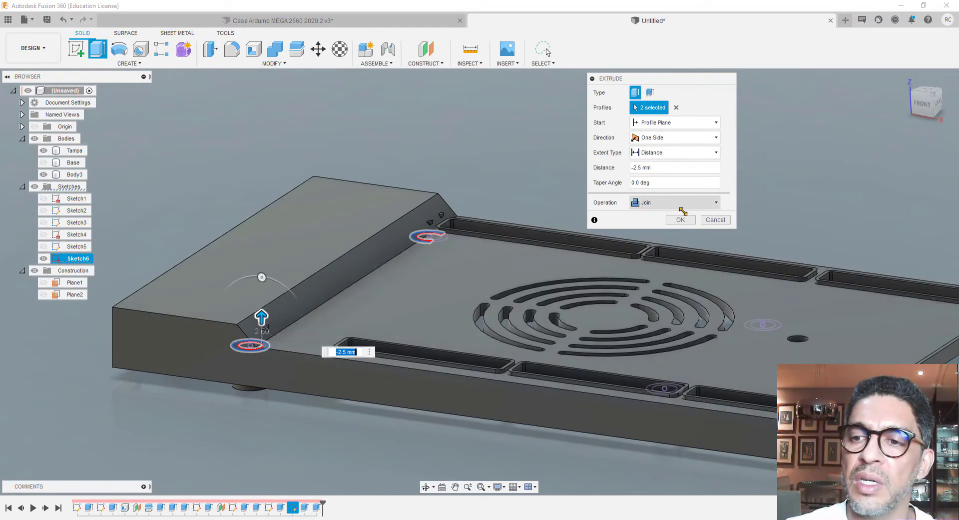
left_click(680, 220)
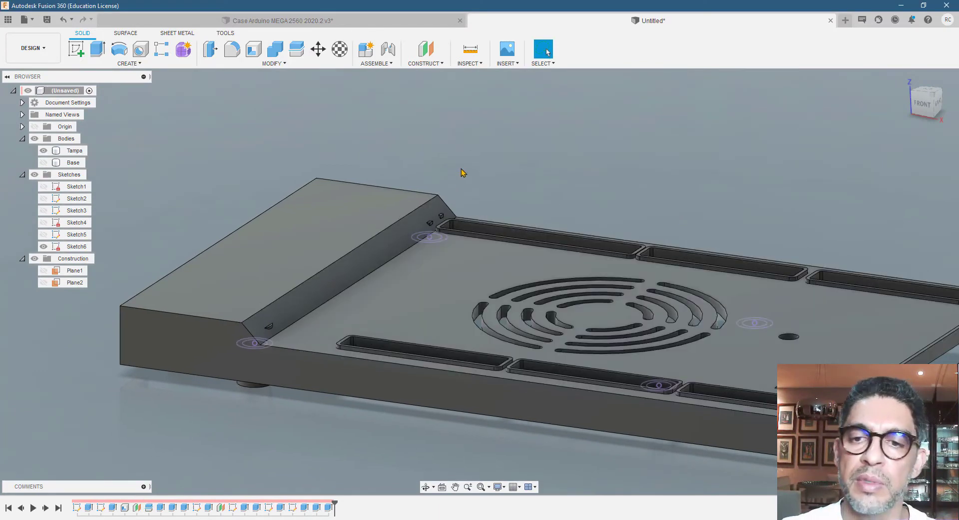
Examine the outer sloped face of the lid where the two extended posts meet it
scroll(460, 172, "up", 1)
scroll(306, 239, "down", 1)
scroll(366, 267, "up", 4)
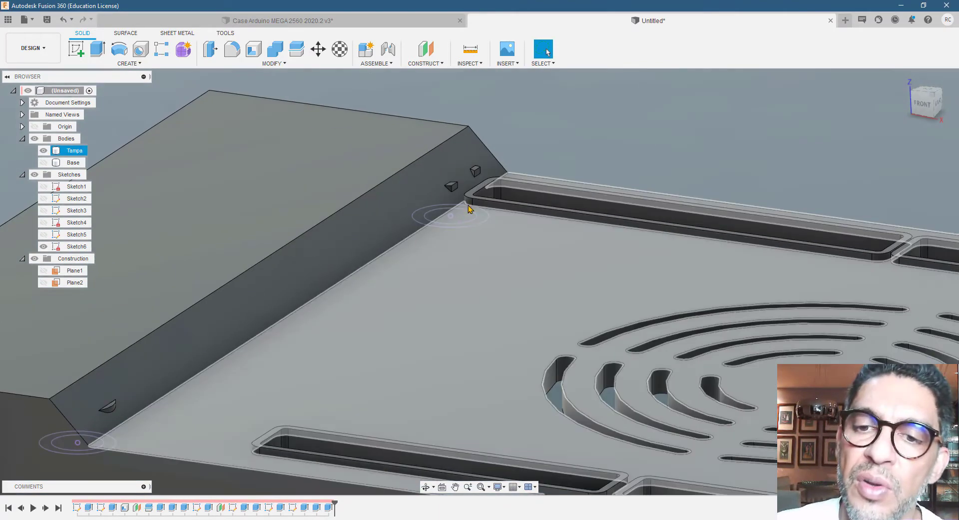
scroll(469, 209, "down", 1)
scroll(460, 209, "down", 3)
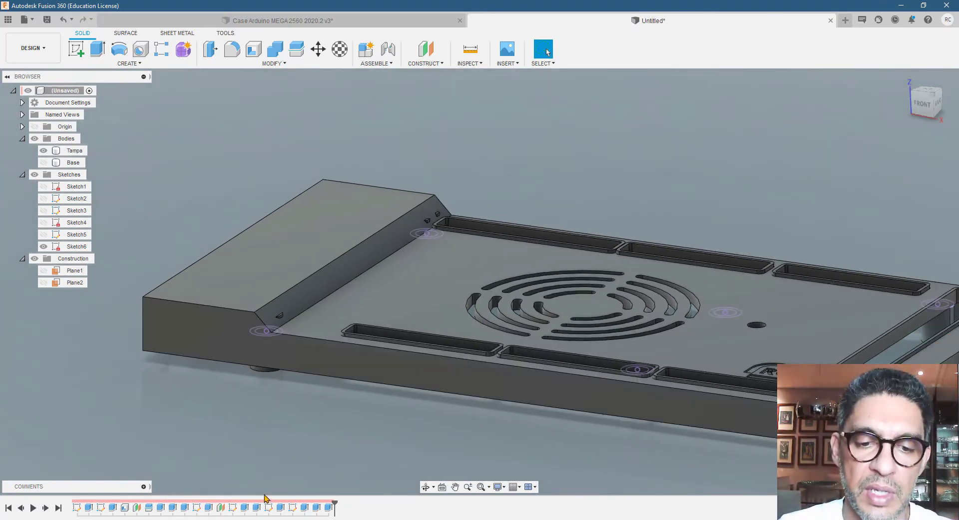
mouse_move(428, 337)
middle_mouse_down("shift")
mouse_move(465, 352)
mouse_move(426, 354)
middle_mouse_up("shift")
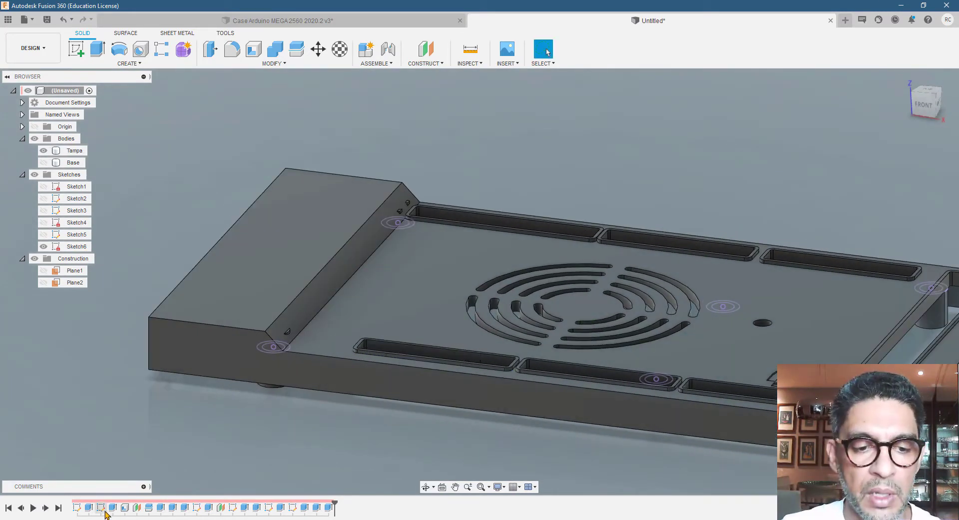
right_click(102, 508)
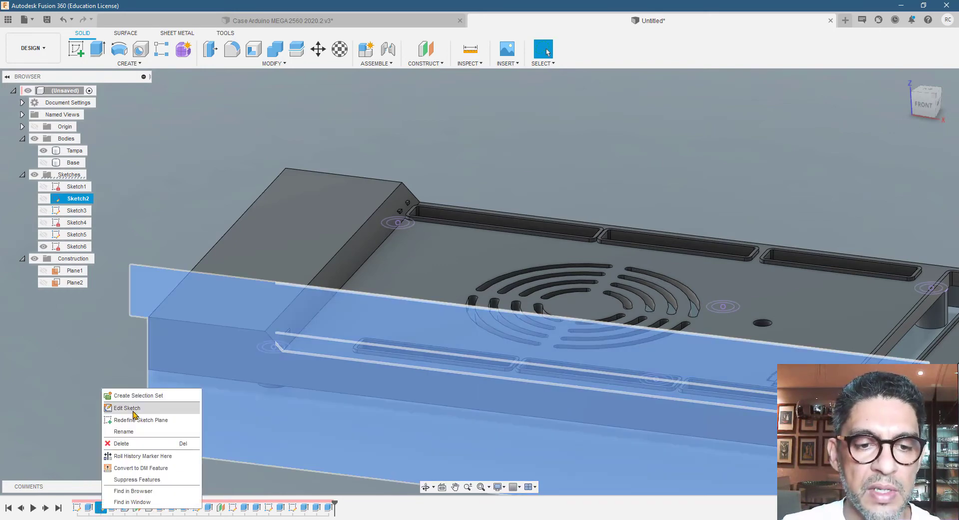
left_click(156, 134)
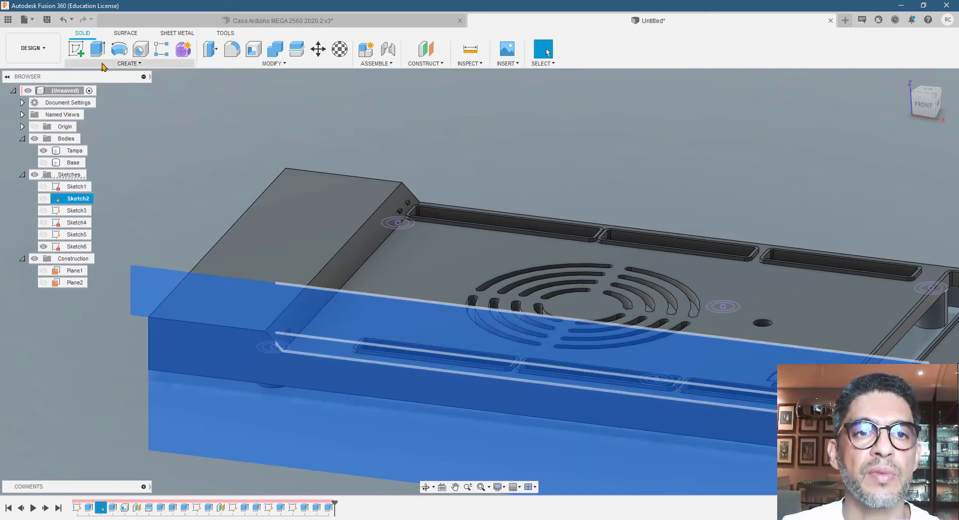
left_click(98, 50)
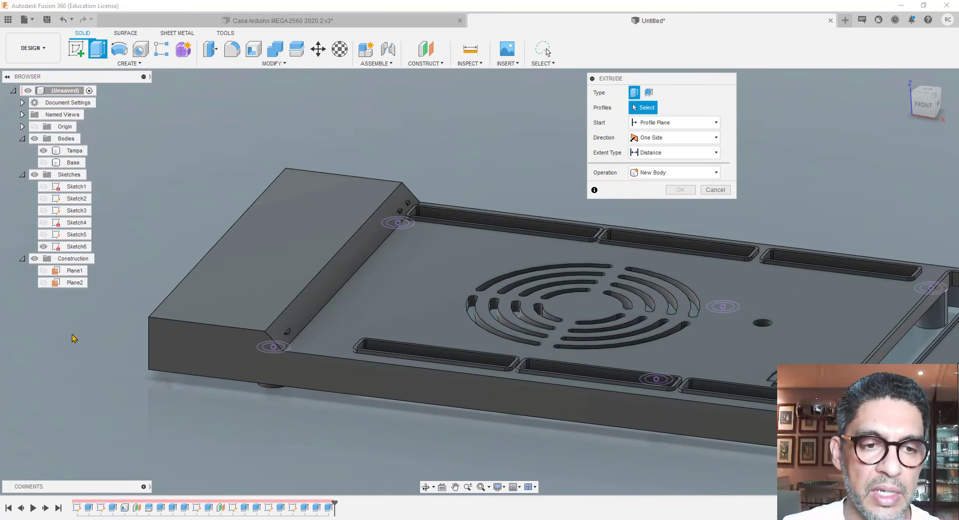
left_click(43, 199)
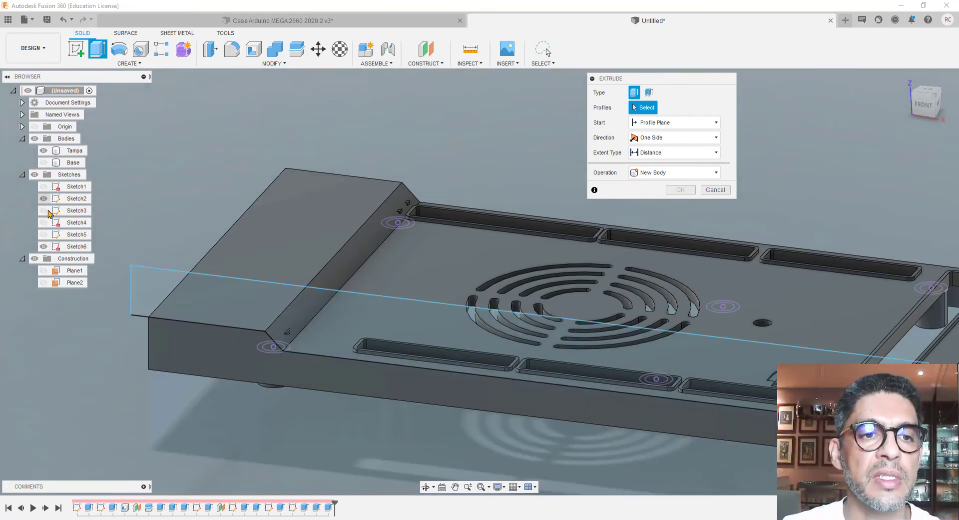
left_click(302, 331)
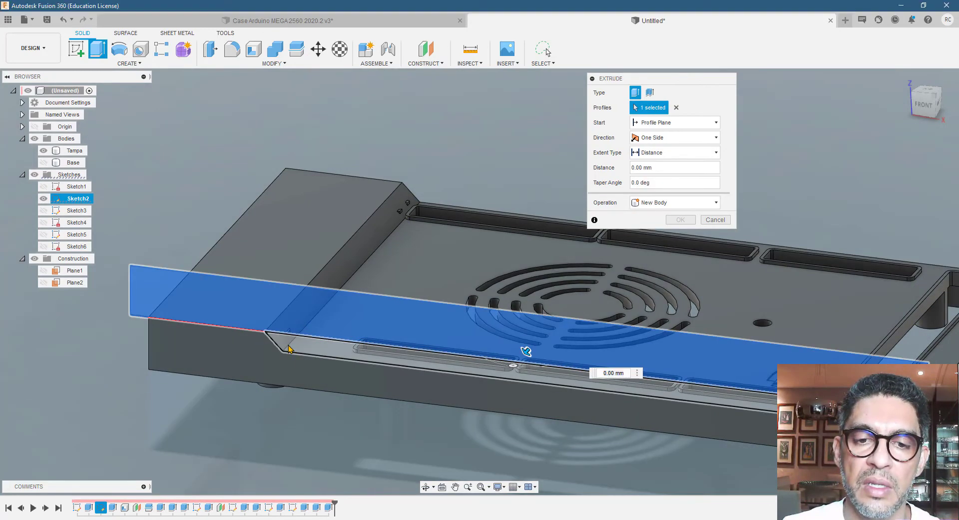
left_click(268, 378)
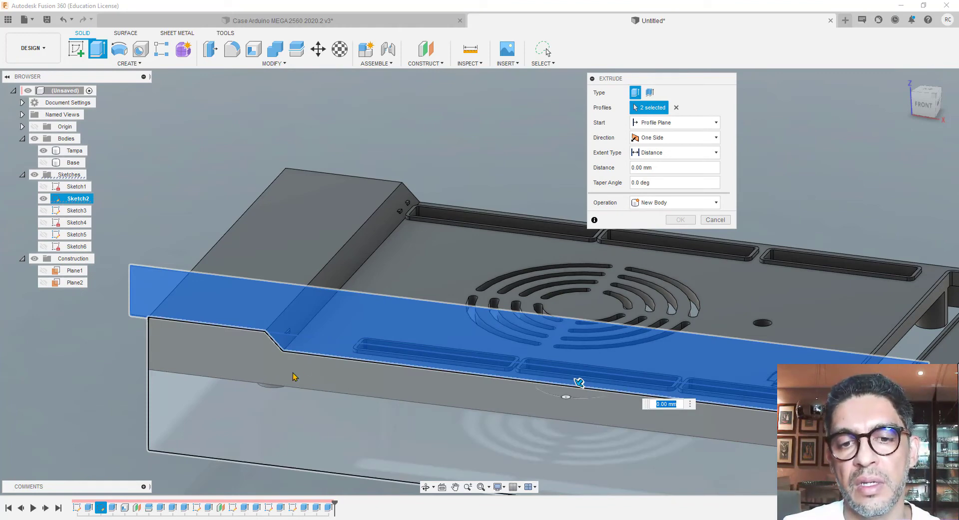
left_click(716, 219)
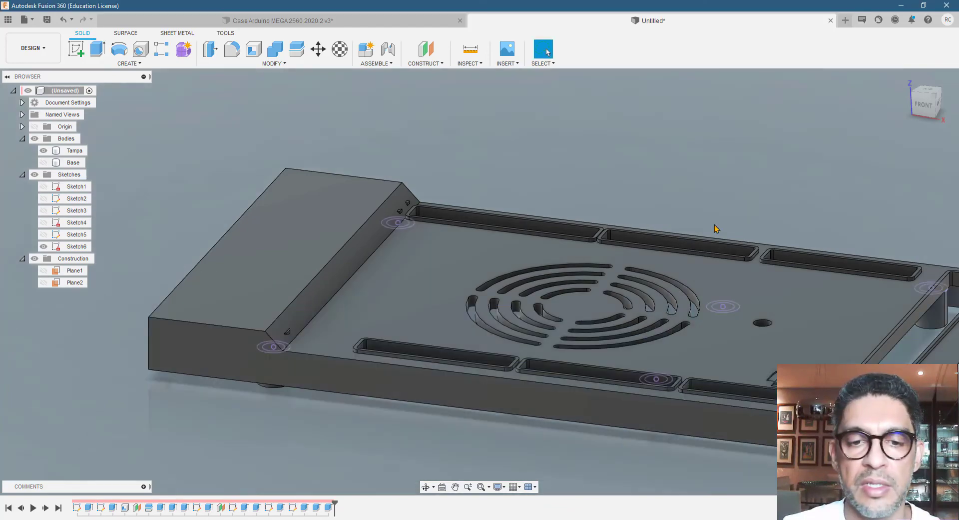
Edit Sketch2, drawing a vertical line about 3.3 mm up from the slope's lower corner and a horizontal line from its upper end
right_click(101, 509)
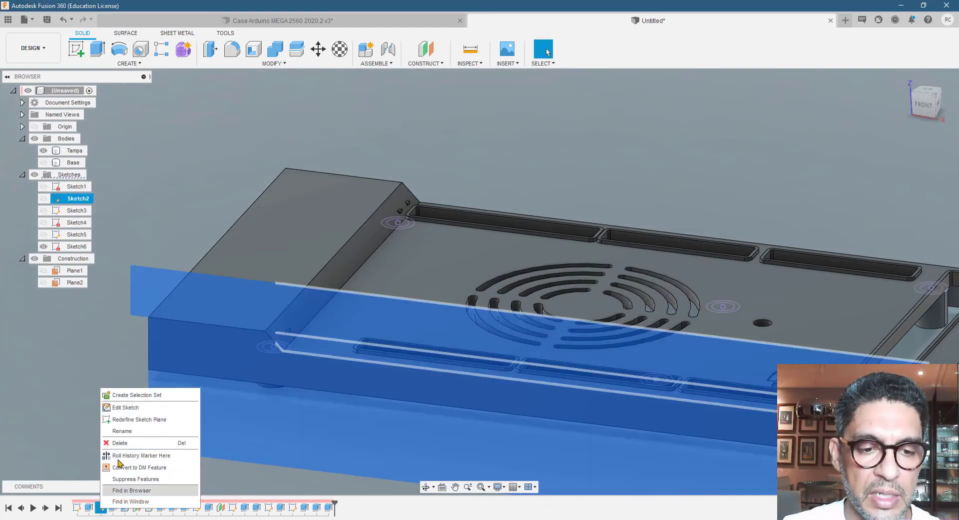
left_click(129, 407)
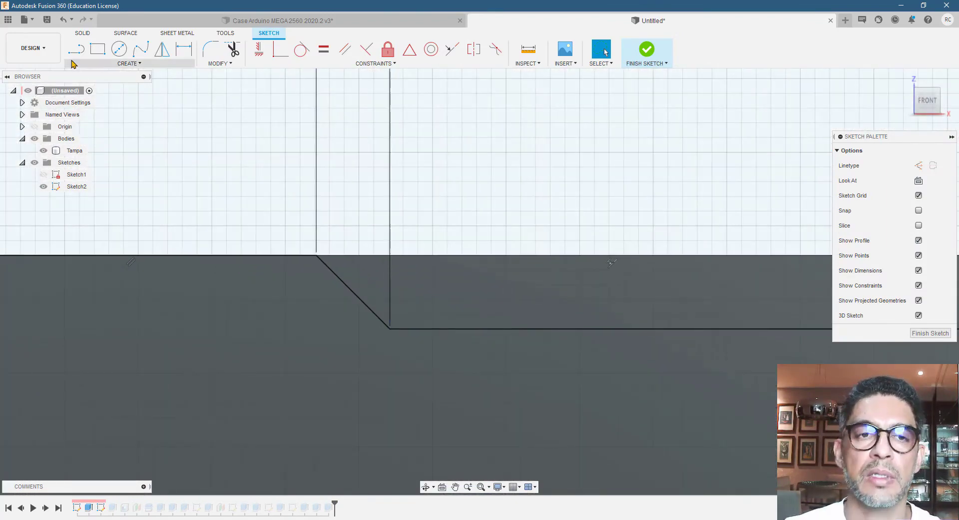
left_click(390, 329)
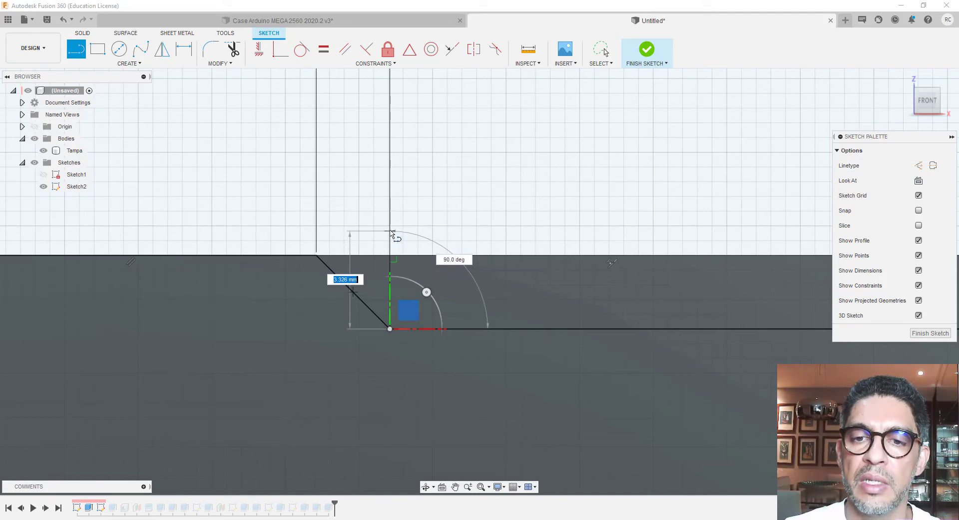
left_click(390, 230)
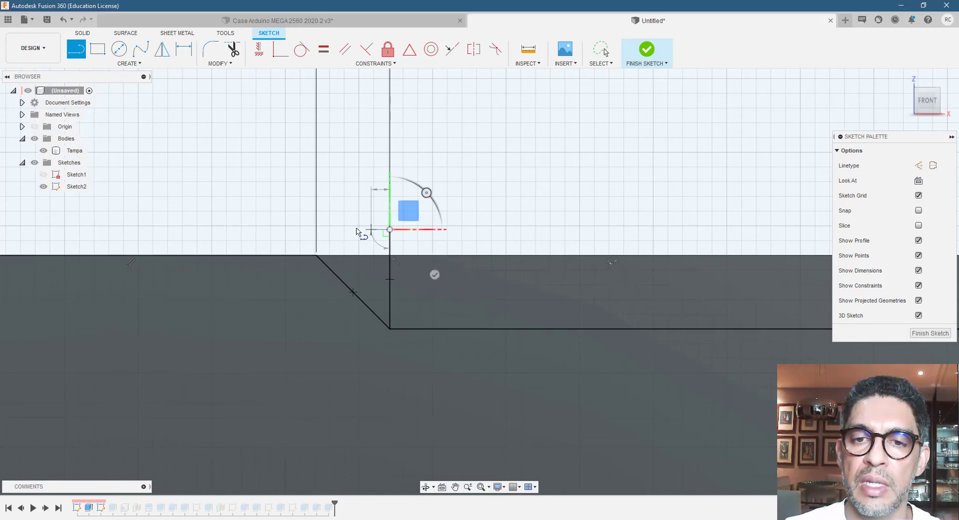
left_click(319, 229)
key("Escape")
scroll(314, 215, "up", 3)
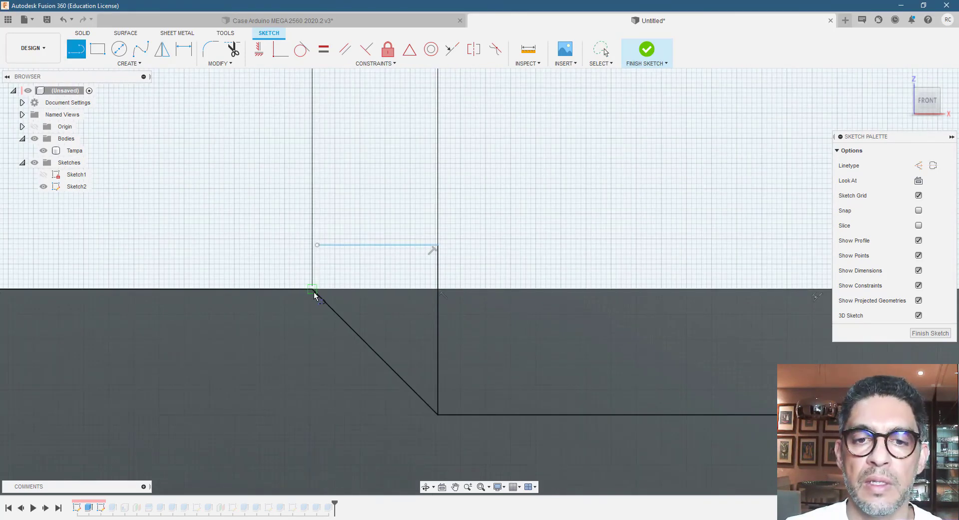
Close the outline with a vertical line from the slope's upper corner, trim its excess, and finish the sketch
left_click(313, 289)
left_click(311, 213)
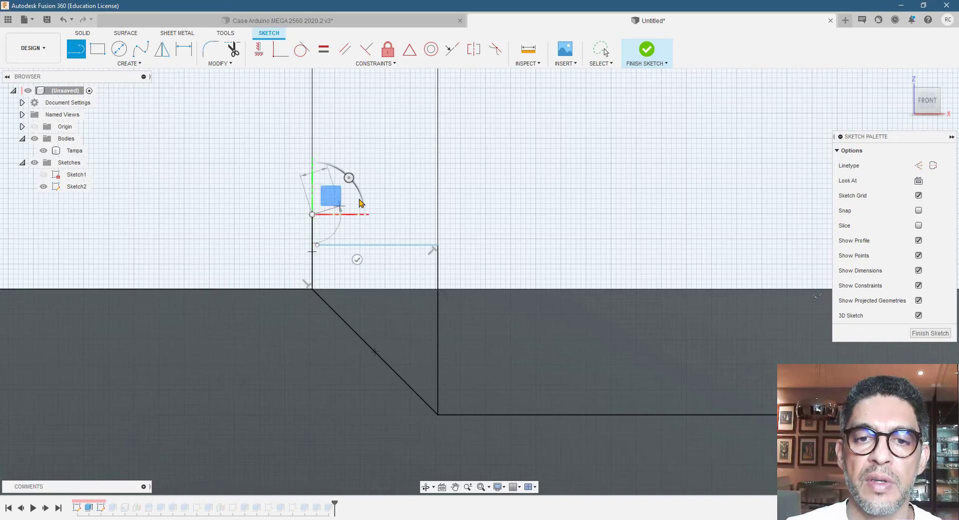
key("Escape")
scroll(302, 187, "up", 2)
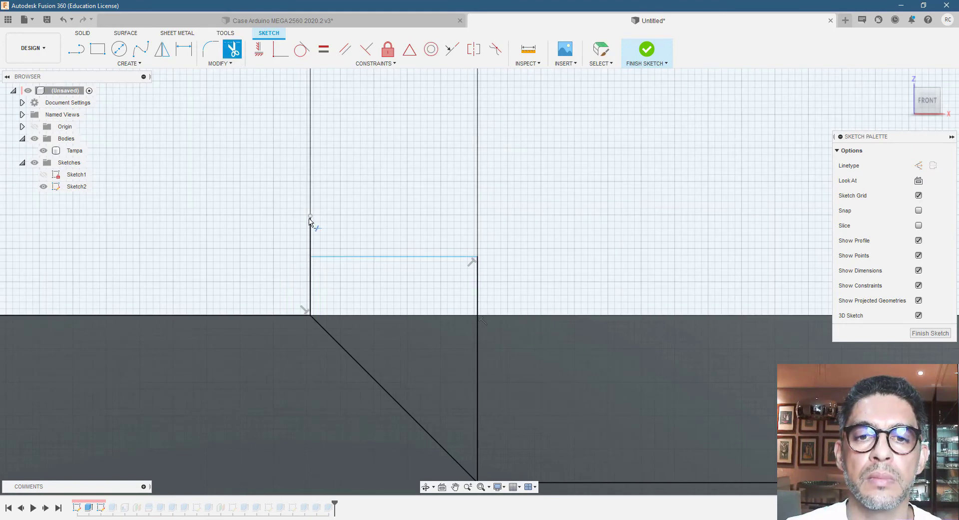
scroll(368, 247, "down", 3)
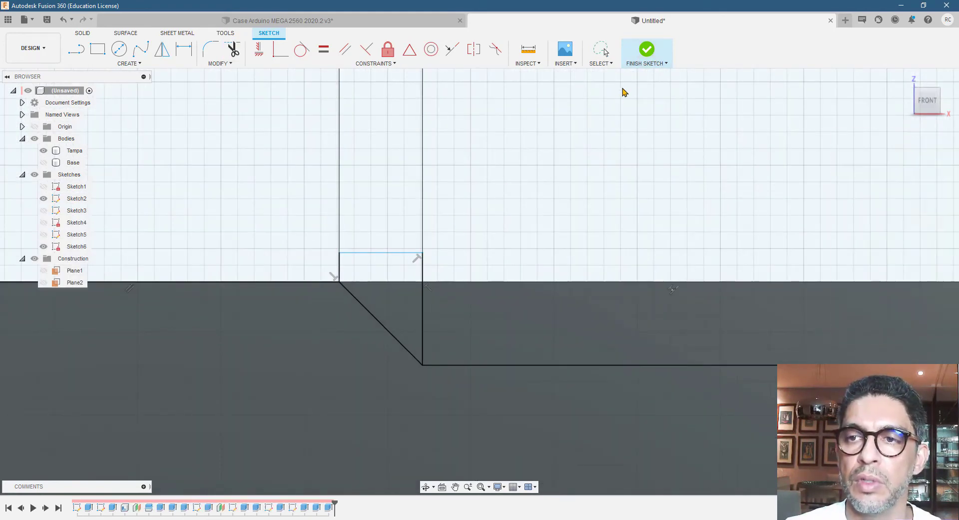
left_click(646, 52)
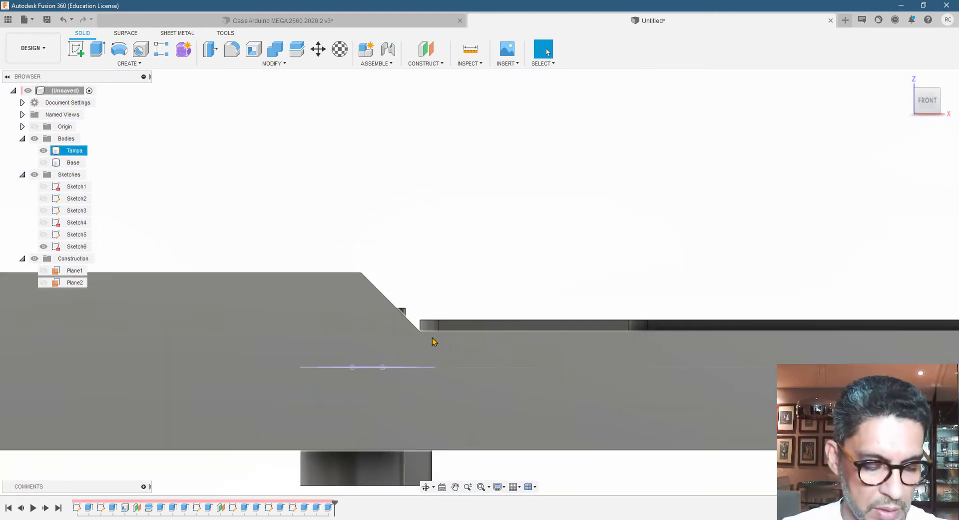
Start an extrusion, show Sketch2 and hide Sketch6, and select the triangular profile beside the sloped face
middle_click_drag(432, 342, 350, 410, "shift")
scroll(411, 392, "down", 3)
scroll(405, 401, "down", 2)
left_click(233, 172)
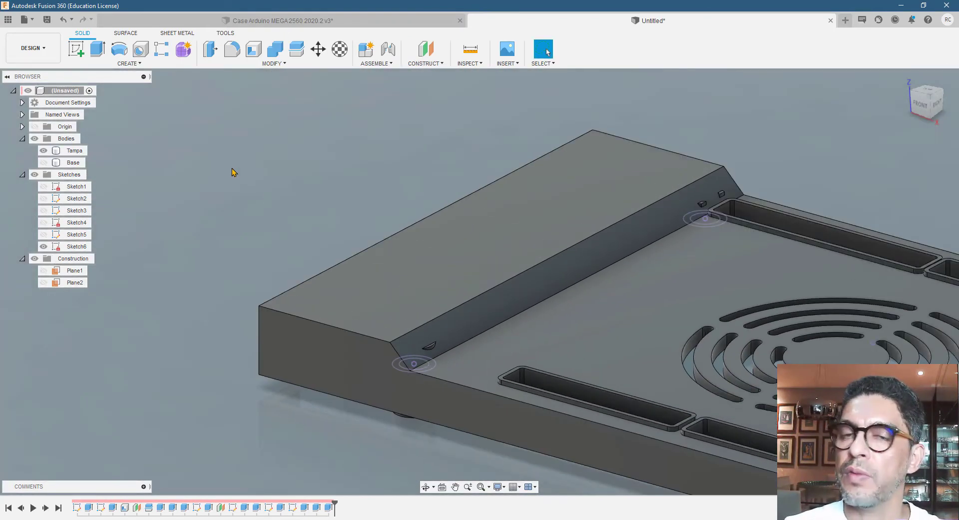
left_click(98, 51)
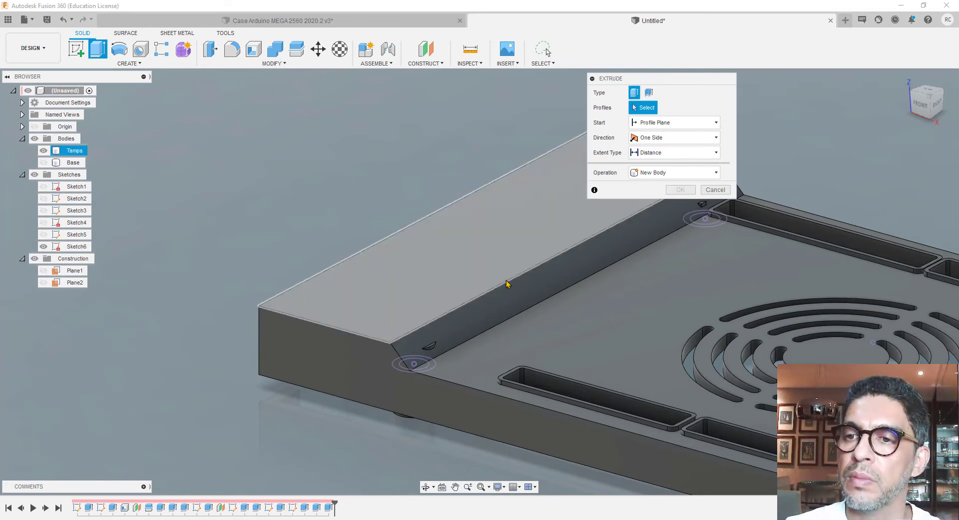
left_click(43, 198)
left_click(44, 246)
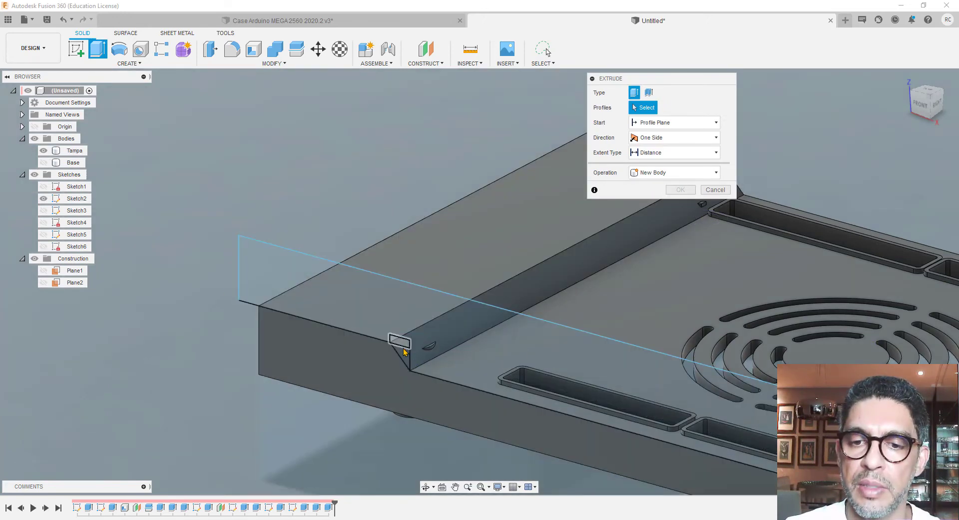
left_click(404, 351)
Cut the triangular profile 58 mm along the full length of the sloped face and hide Sketch2
scroll(240, 404, "down", 3)
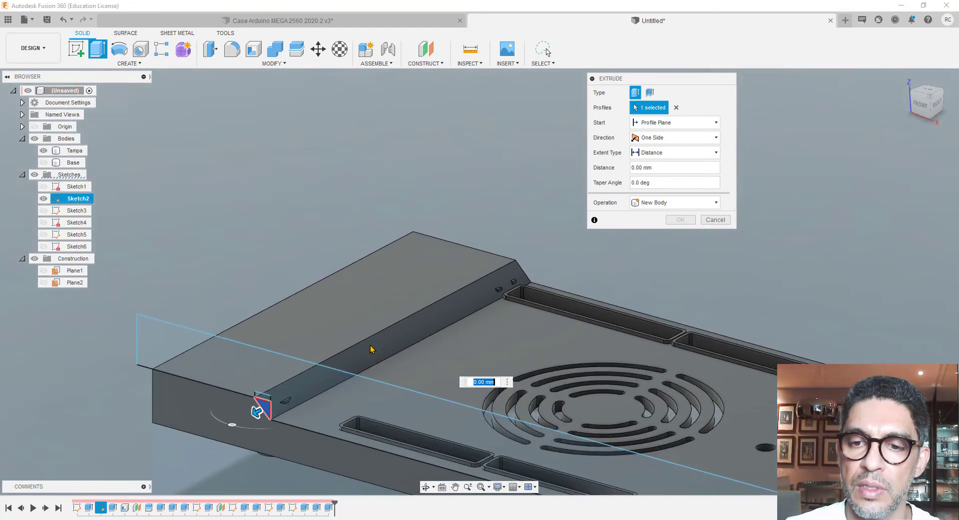
scroll(369, 349, "up", 3)
scroll(240, 411, "down", 1)
left_click_drag(215, 433, 554, 271)
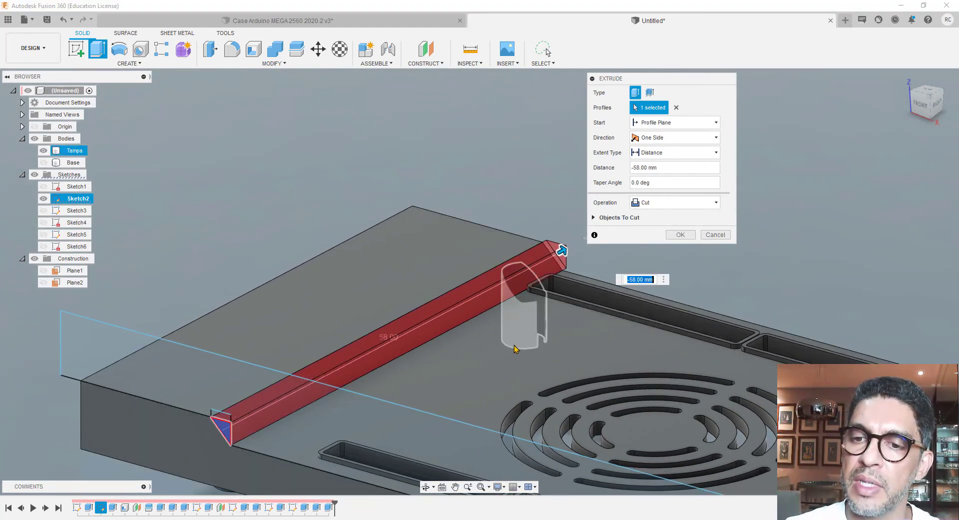
middle_click_drag(578, 339, 683, 229, "shift")
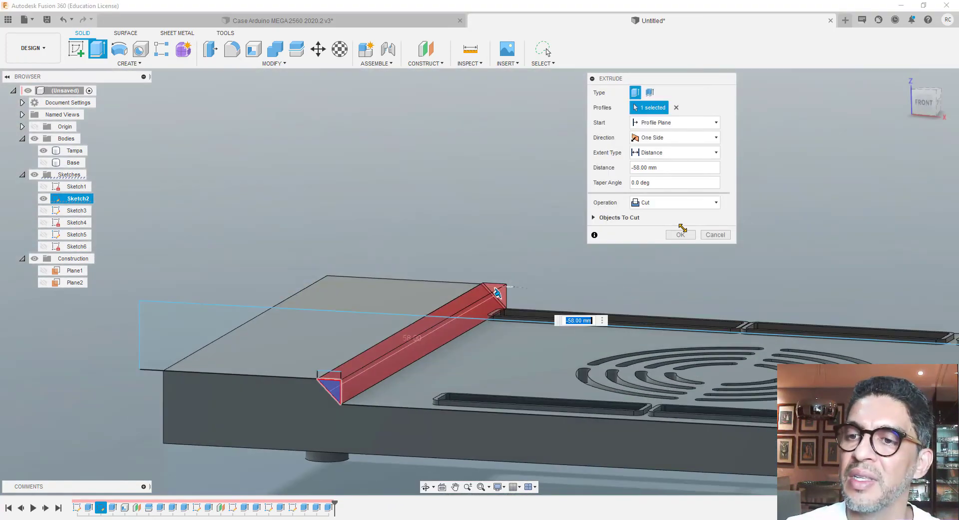
left_click(694, 204)
left_click(647, 227)
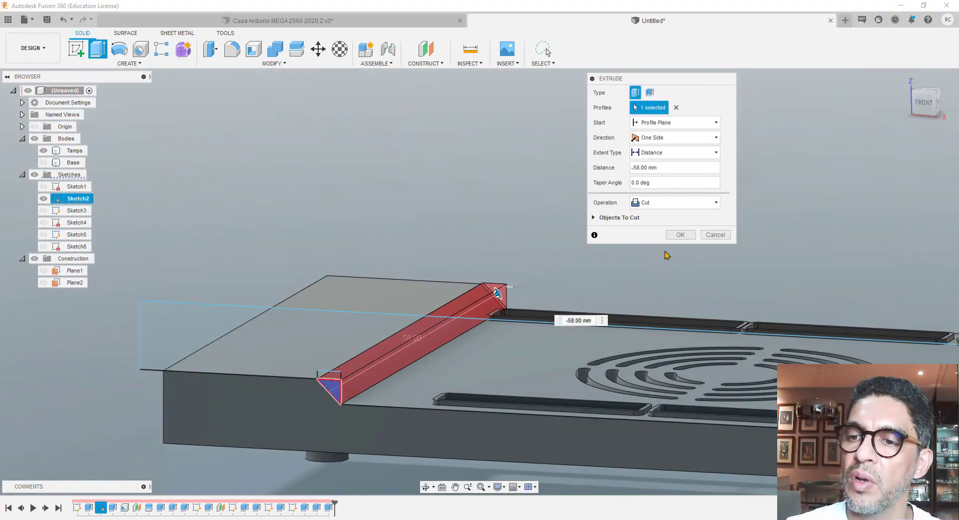
left_click(678, 235)
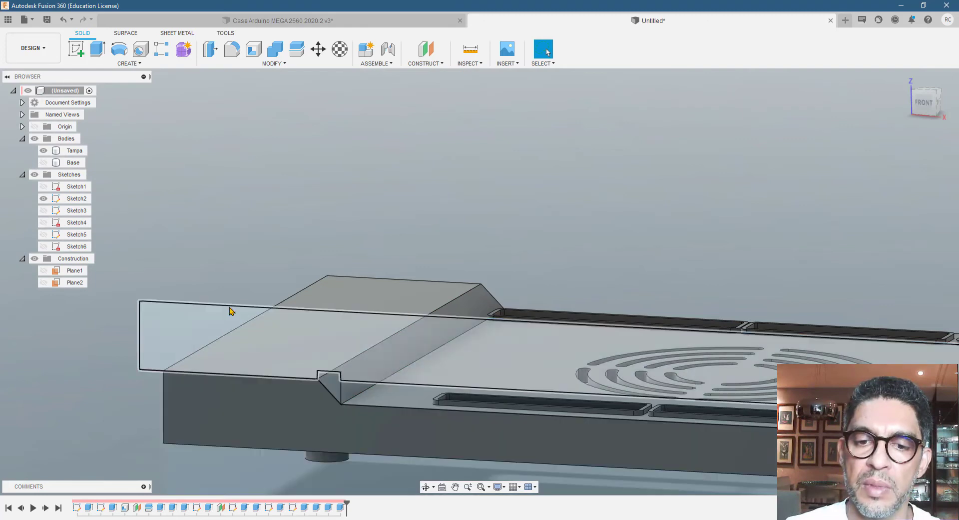
left_click(45, 200)
Examine the lid's trimmed sloped face, the adjoining slot corner and the mounting posts inside
scroll(558, 333, "up", 2)
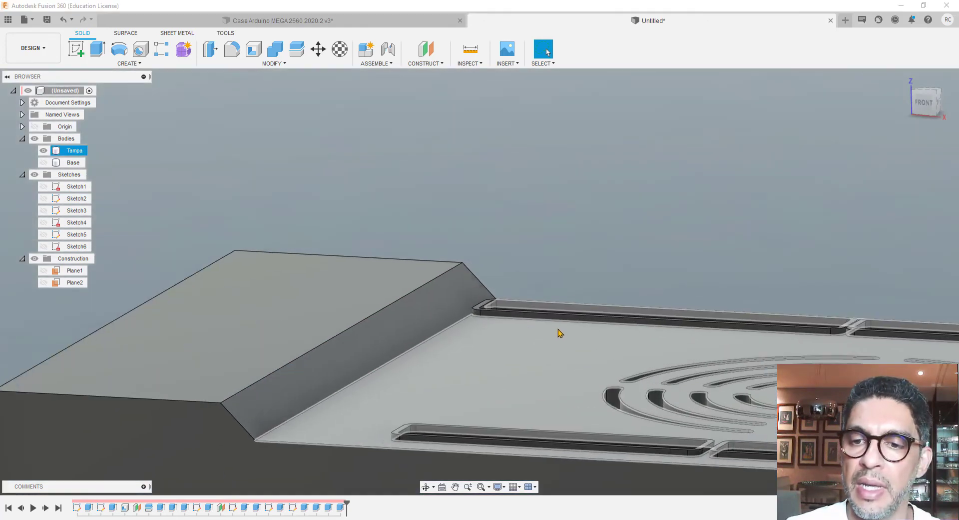
middle_click_drag(580, 373, 601, 382, "shift")
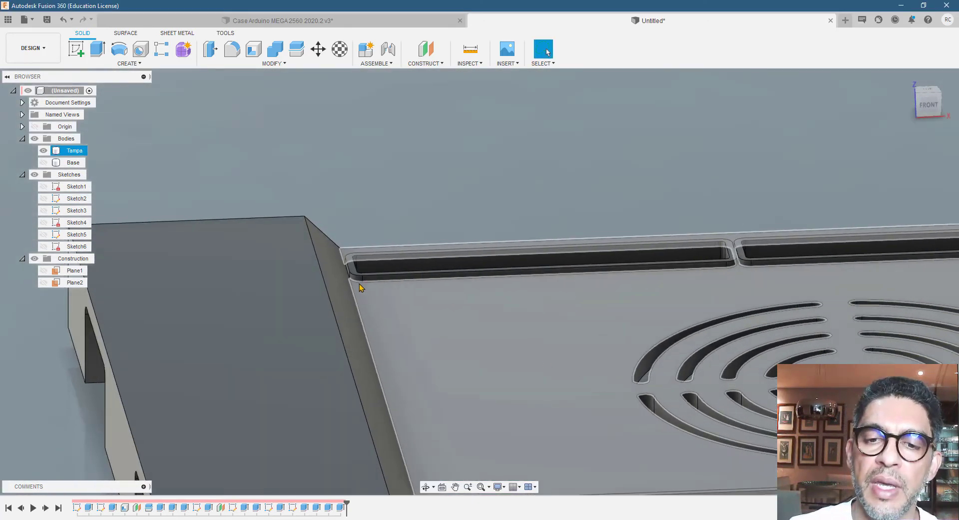
scroll(359, 287, "up", 5)
scroll(350, 278, "up", 2)
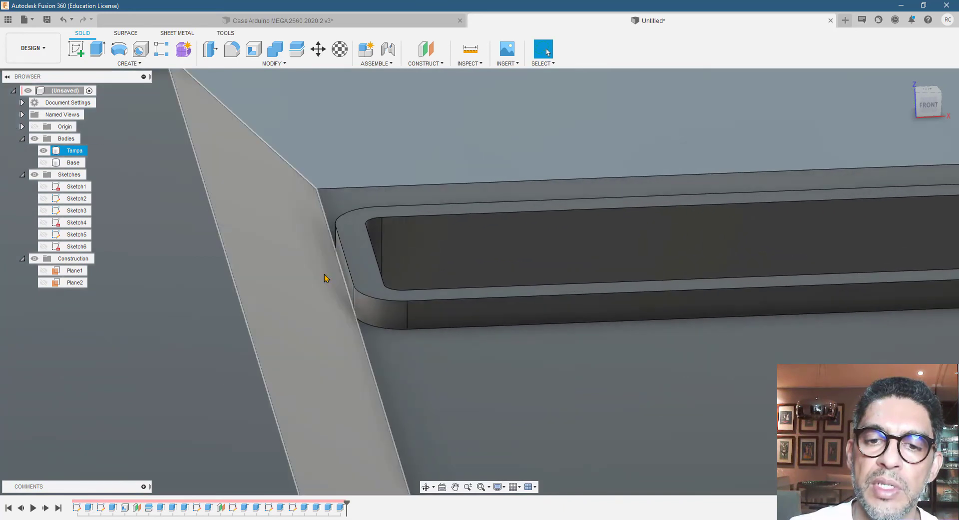
scroll(326, 278, "down", 8)
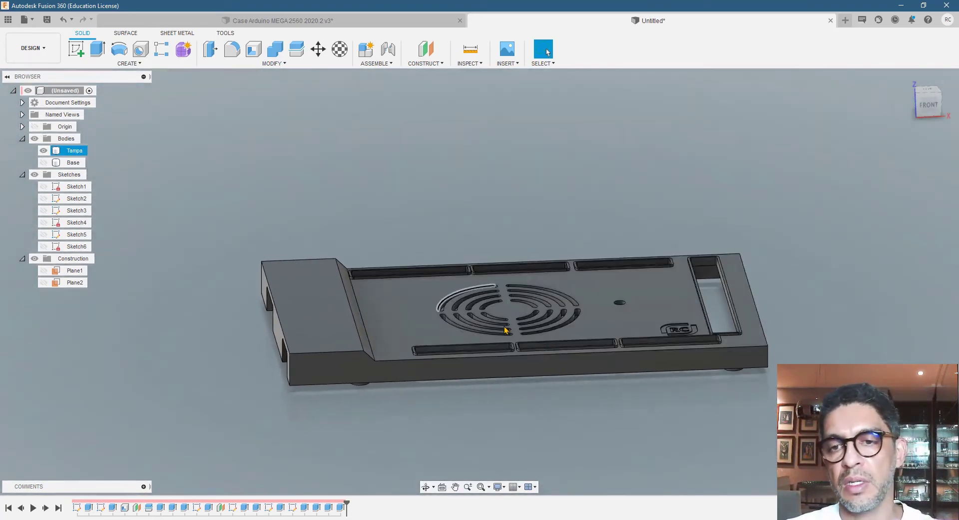
middle_click_drag(543, 337, 508, 229, "shift")
scroll(524, 226, "up", 5)
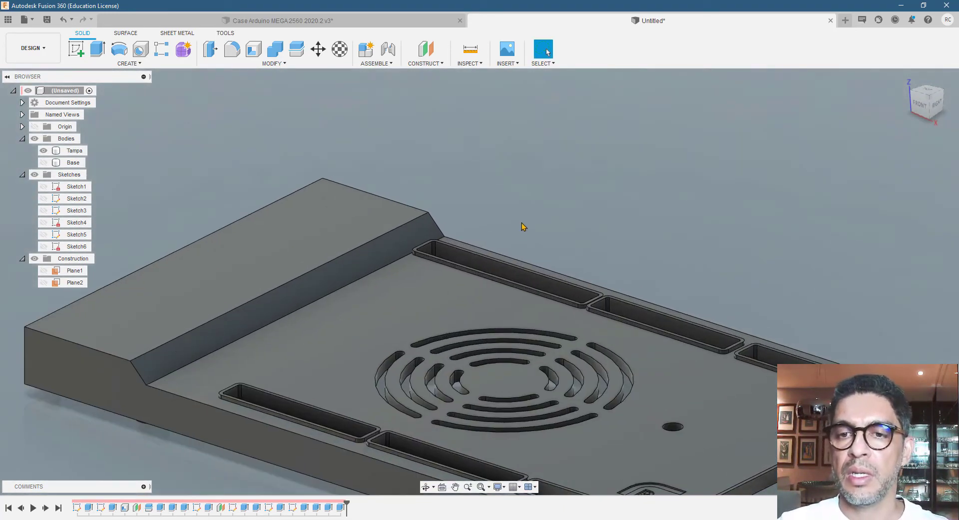
scroll(514, 228, "down", 4)
middle_click_drag(511, 440, 579, 366, "shift")
scroll(480, 224, "up", 3)
scroll(466, 252, "down", 3)
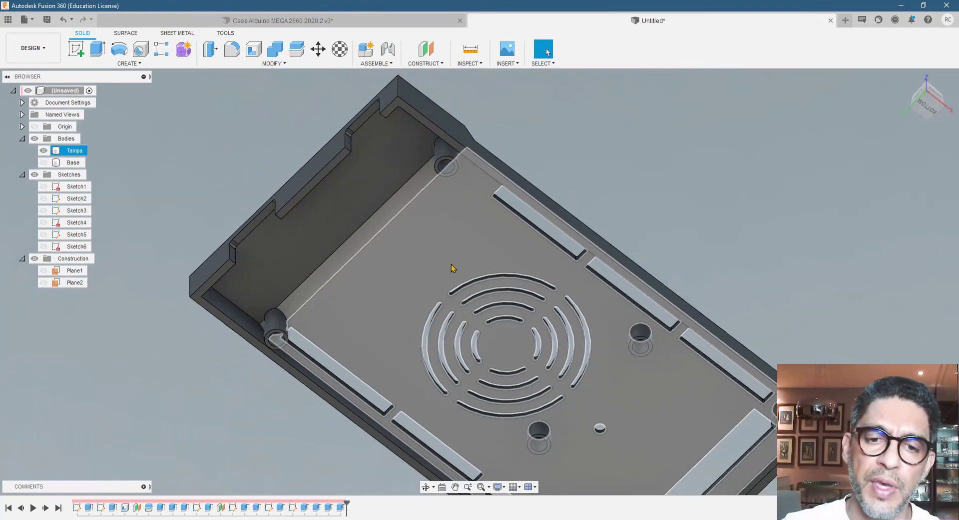
middle_click_drag(475, 315, 437, 388, "shift")
scroll(486, 323, "down", 2)
Show the Base body and examine the closed case
left_click(43, 162)
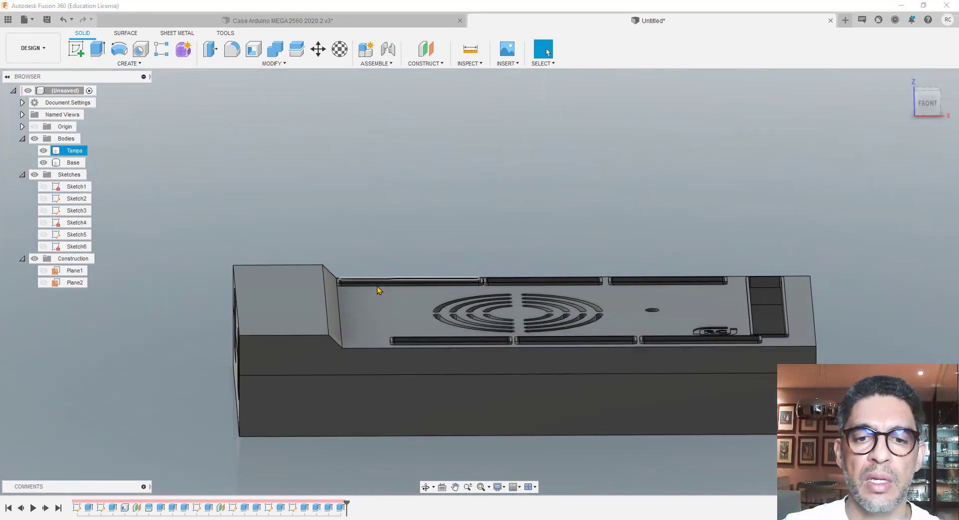
middle_click_drag(379, 289, 462, 276, "shift")
scroll(439, 334, "down", 2)
scroll(510, 417, "up", 4)
scroll(433, 322, "down", 2)
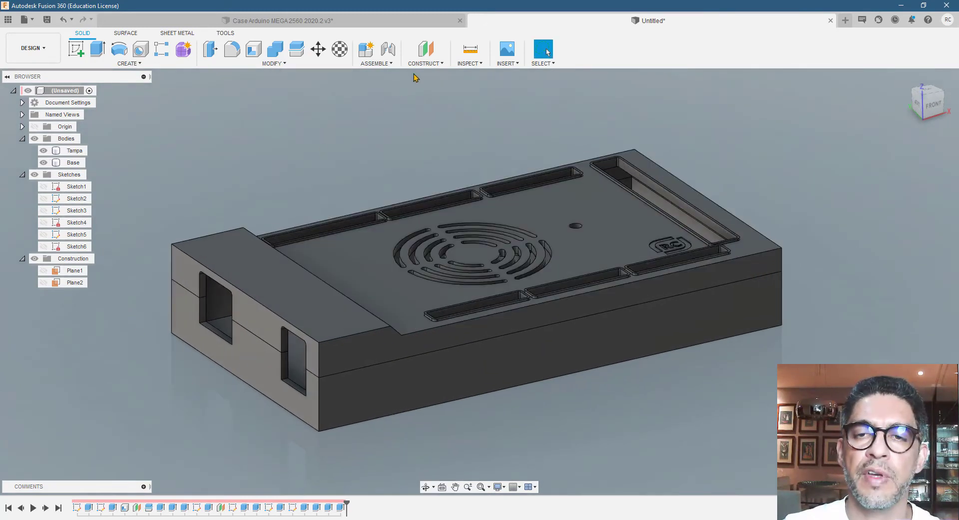
Inspect the closed case's interior with a section analysis moved inward from the connector-opening face, and cancel the analysis
left_click(470, 64)
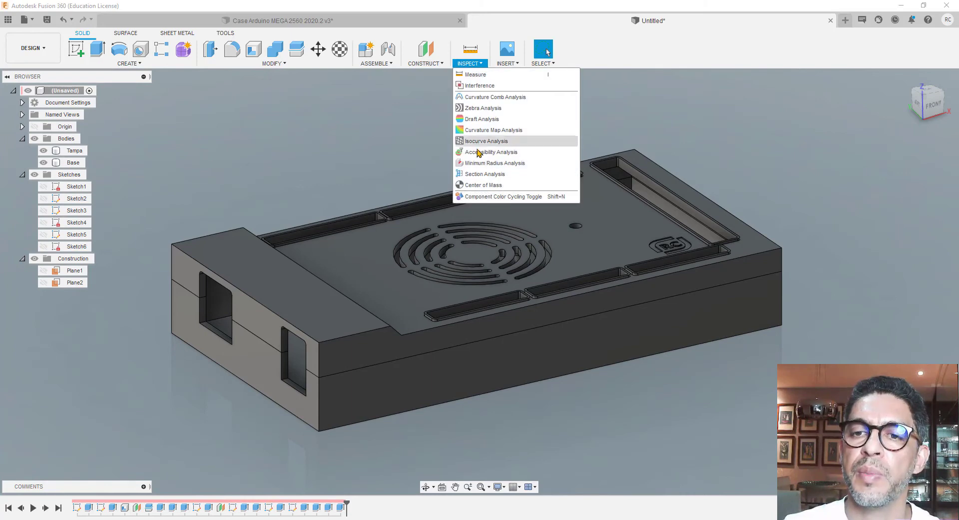
left_click(483, 173)
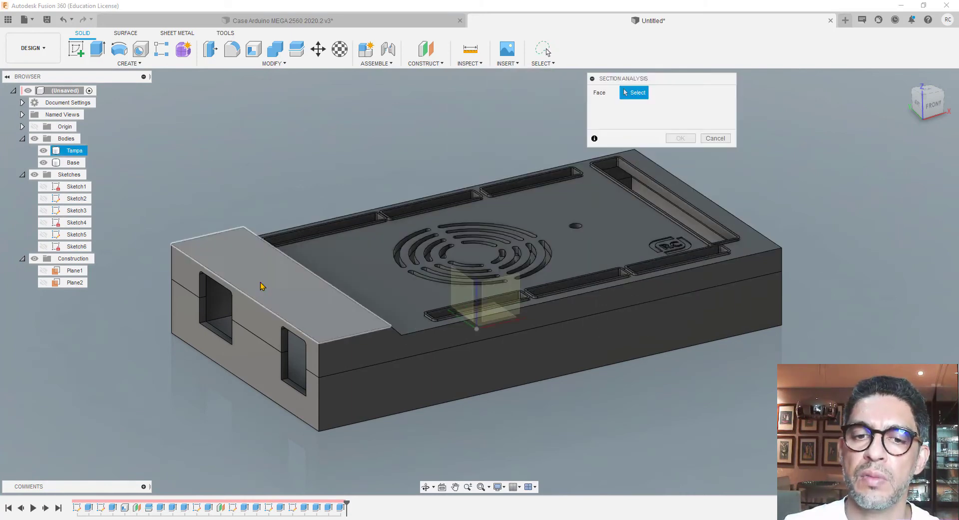
left_click(238, 322)
left_click_drag(240, 325, 306, 294)
middle_click_drag(336, 362, 382, 318, "shift")
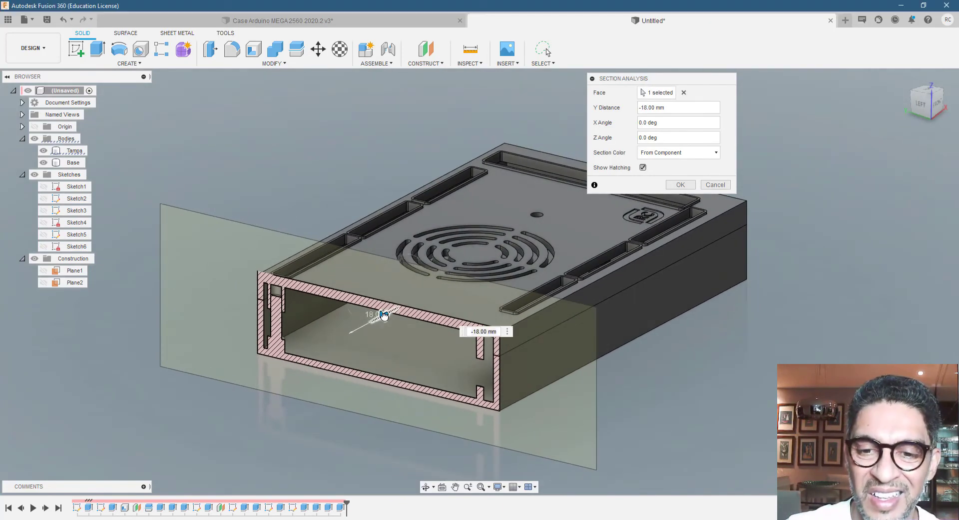
left_click_drag(381, 318, 243, 387)
left_click(716, 185)
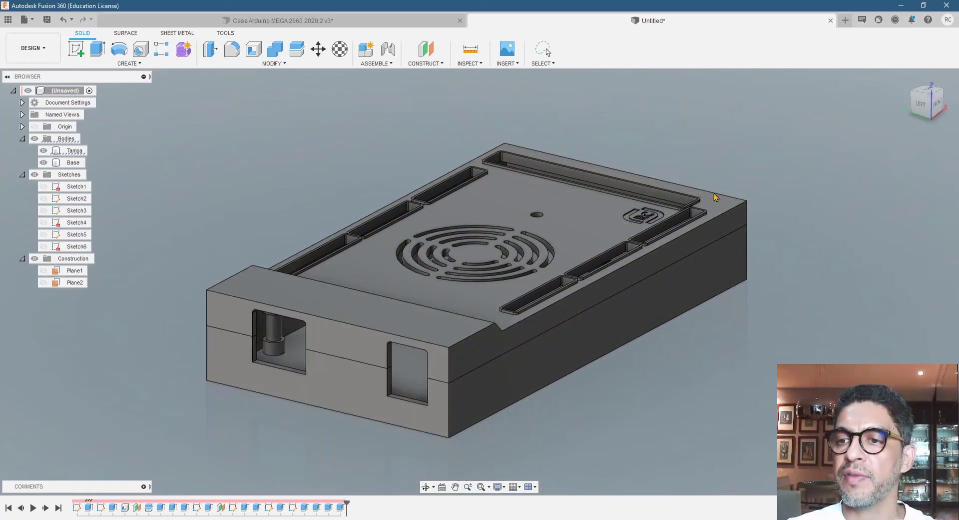
scroll(437, 344, "down", 1)
middle_click_drag(540, 394, 491, 417, "shift")
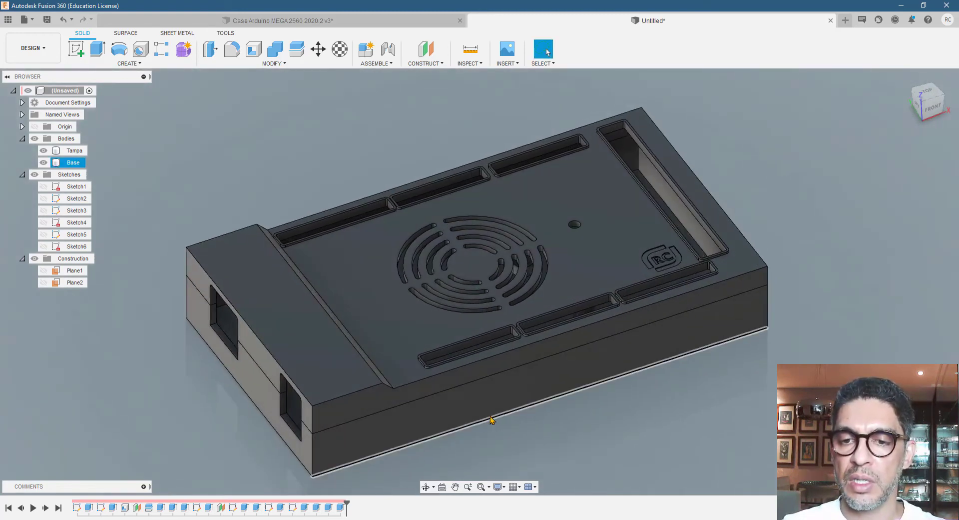
scroll(488, 415, "down", 1)
scroll(473, 403, "up", 3)
scroll(584, 382, "down", 2)
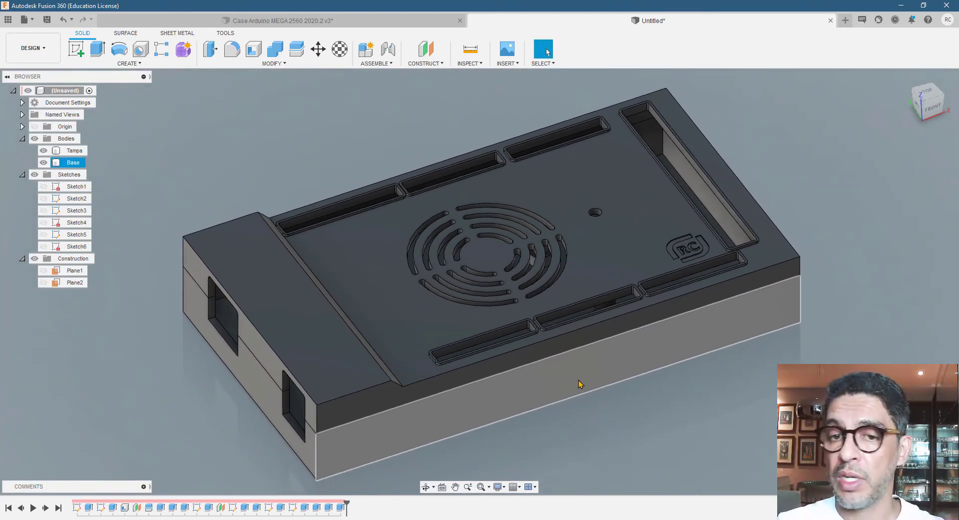
middle_click_drag(536, 387, 578, 377, "shift")
left_click(476, 458)
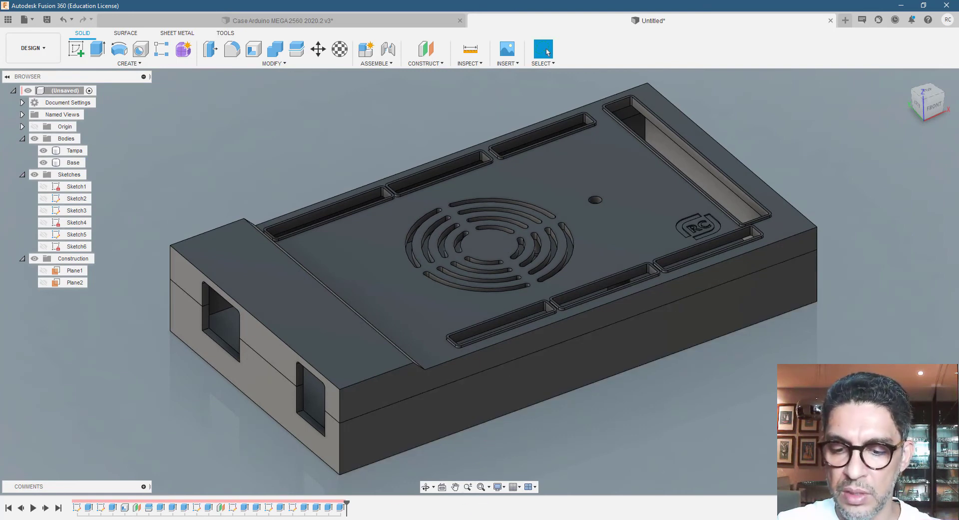
Start a new sketch on the outer bottom face of the Base body, viewed straight on
middle_click_drag(439, 352, 444, 165, "shift")
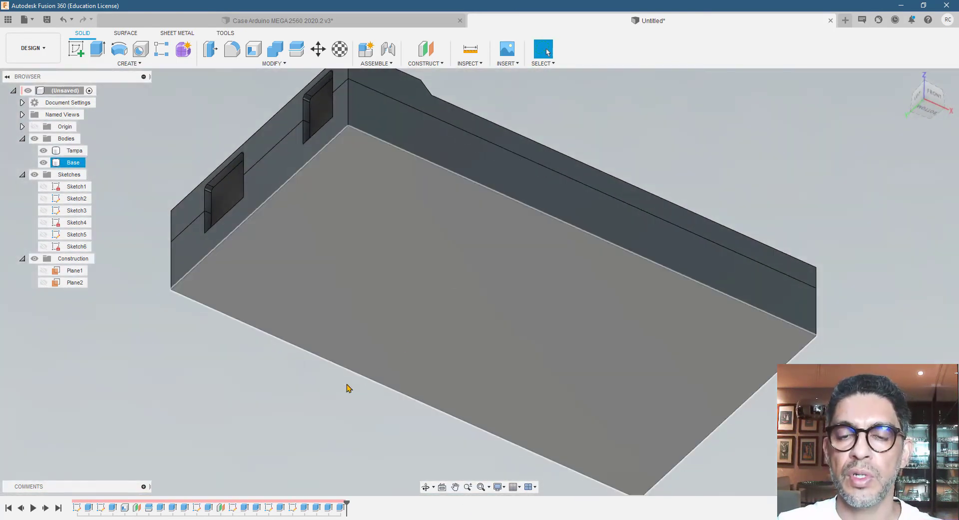
scroll(316, 411, "down", 1)
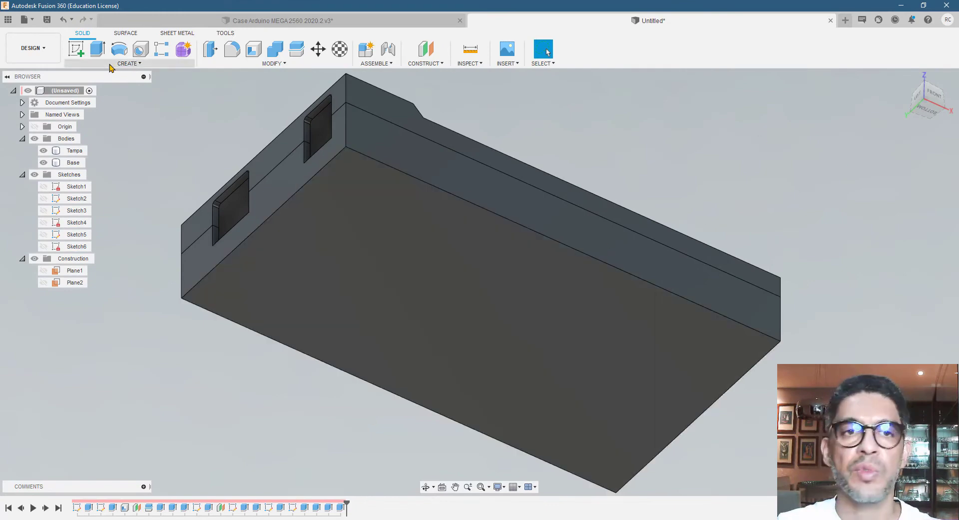
left_click(76, 49)
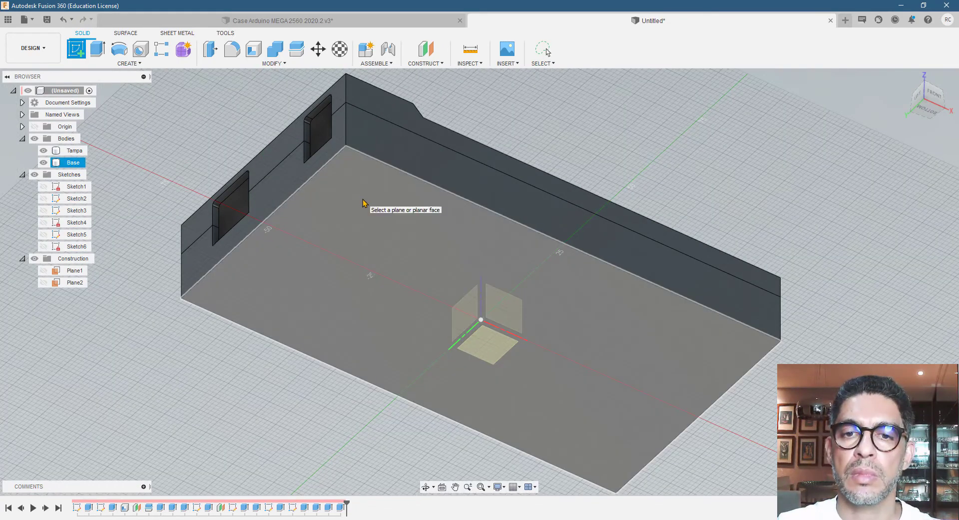
left_click(363, 203)
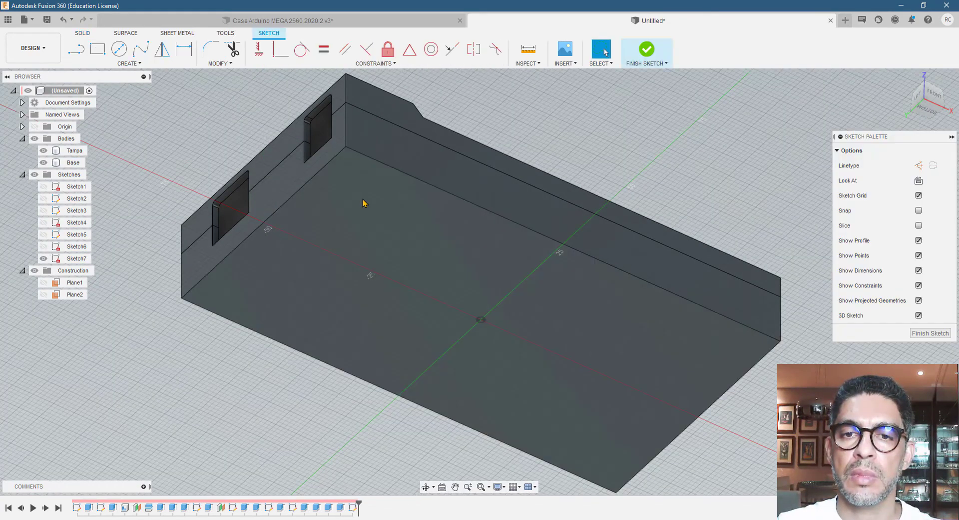
left_click(930, 116)
scroll(382, 255, "up", 4)
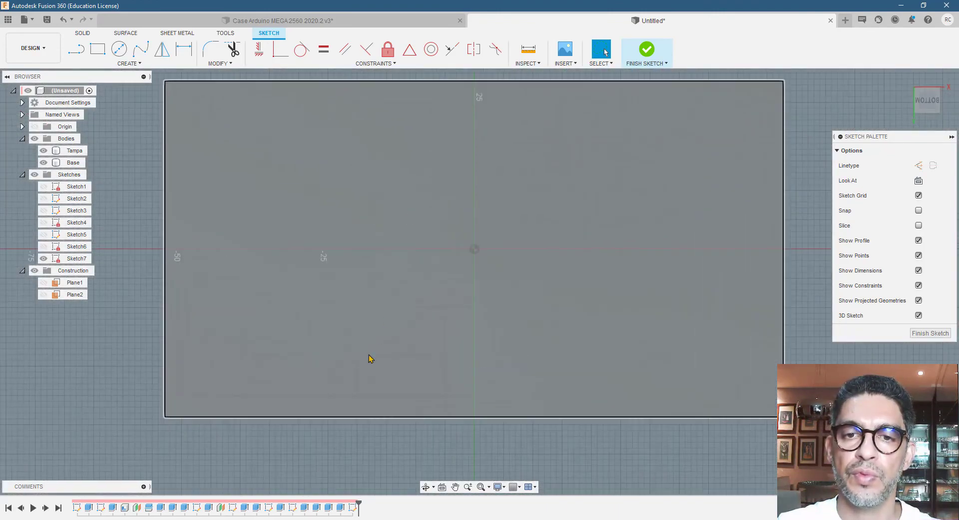
scroll(371, 358, "down", 1)
Hide the Tampa and Base bodies and sketch a 9 mm diameter circle near a connector-side corner of the bottom face
left_click(127, 52)
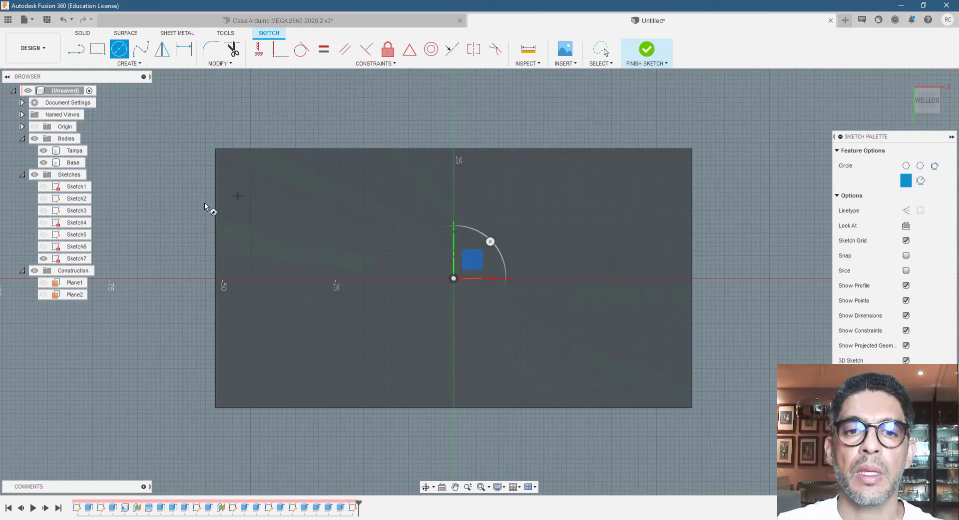
left_click(44, 150)
left_click(44, 150)
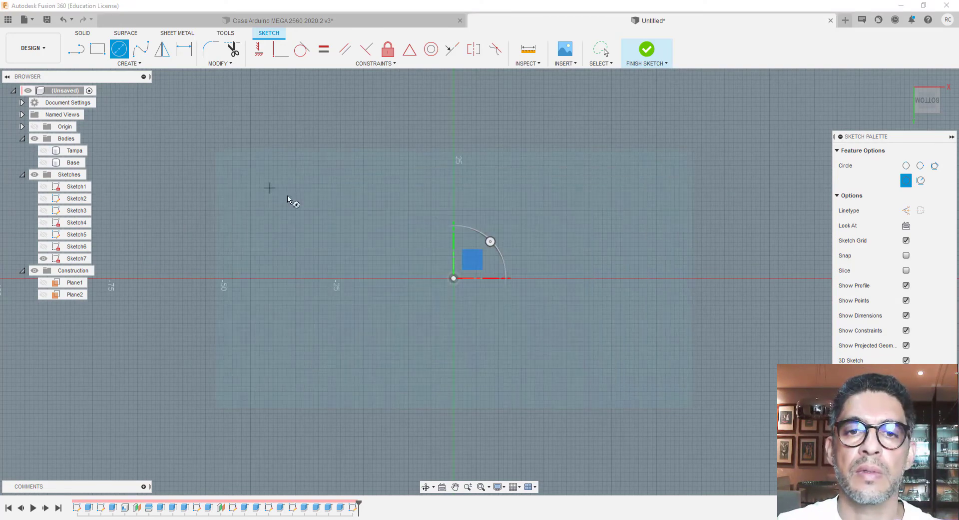
left_click(275, 193)
left_click(282, 172)
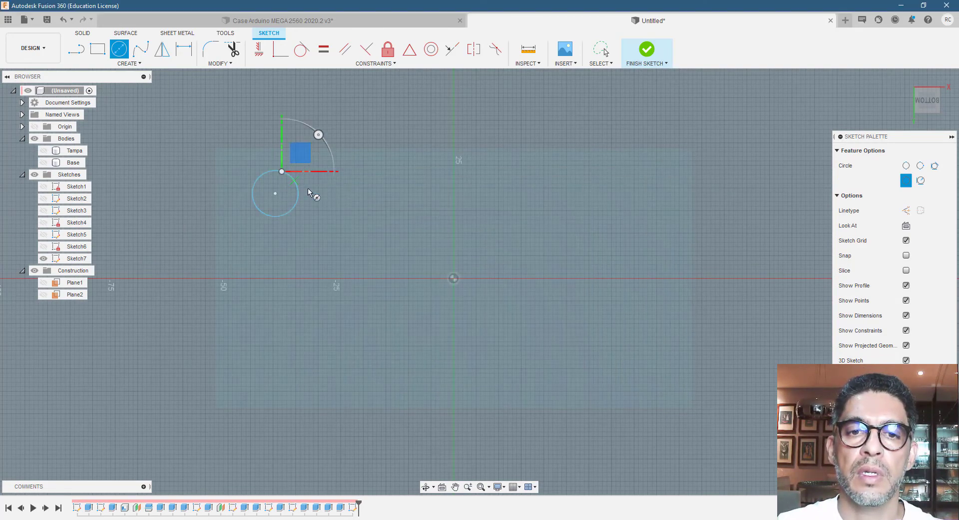
key("Escape")
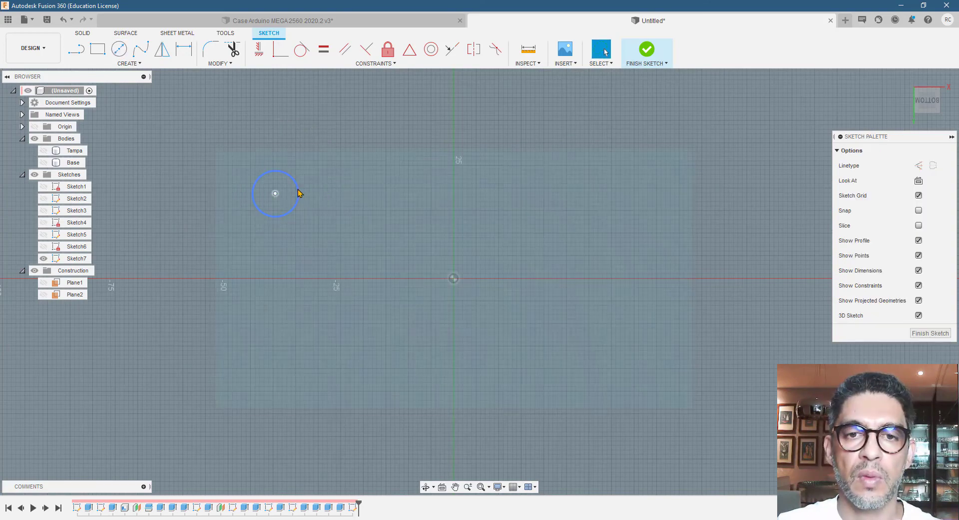
left_click(315, 170)
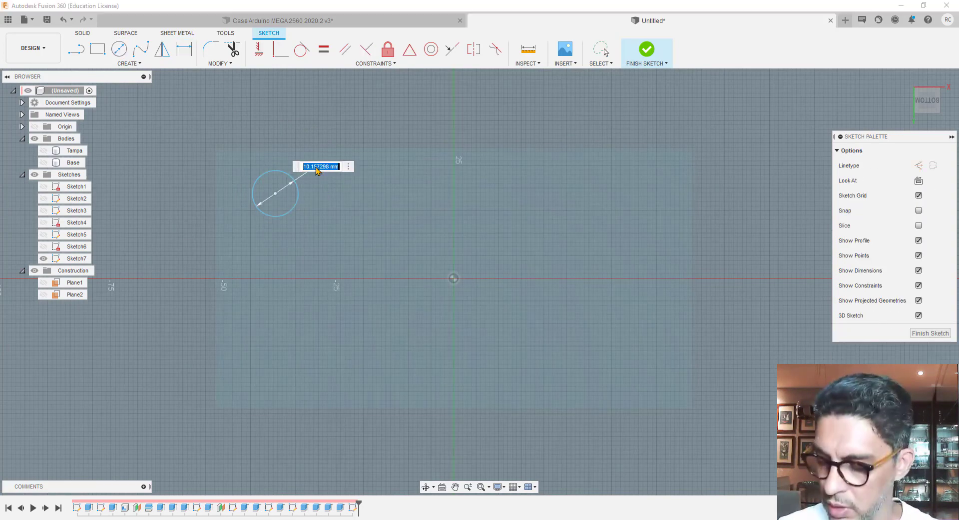
key("Return")
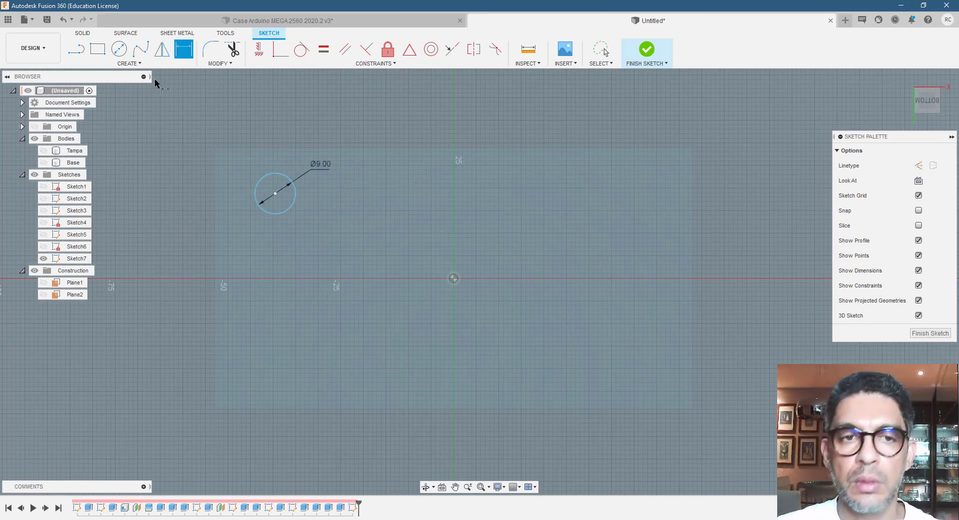
Add a concentric 4 mm diameter circle inside the 9 mm circle
left_click(121, 53)
left_click(276, 195)
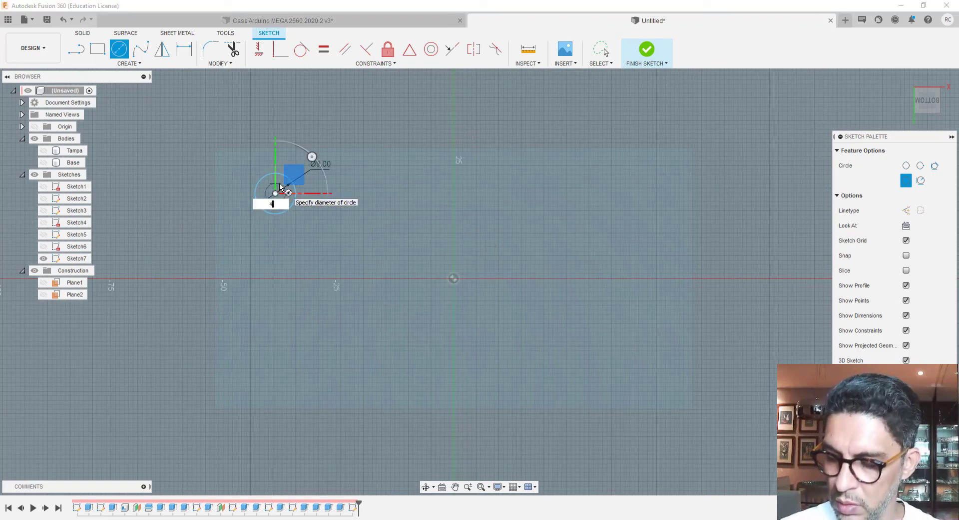
type("4")
key("Return")
key("Escape")
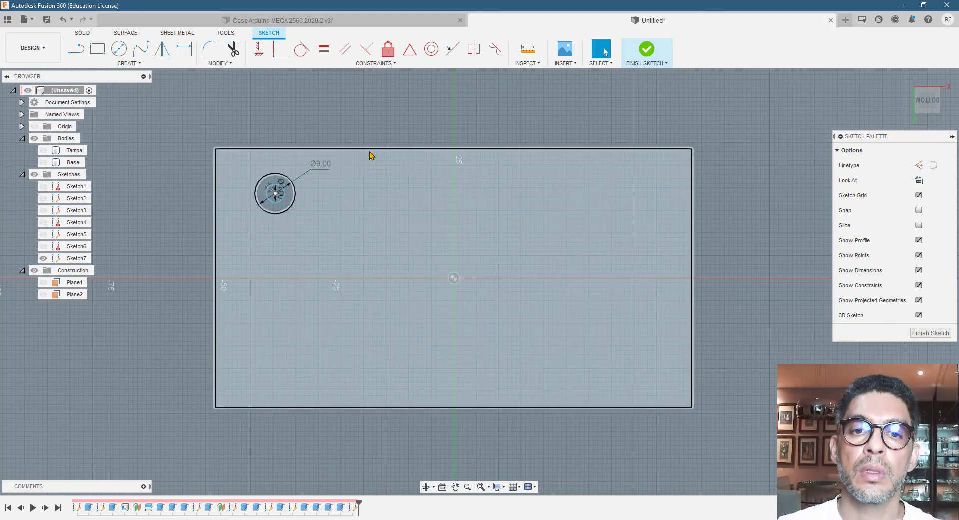
Set the diameter of the inner concentric circle to 5 mm
left_click(285, 193)
scroll(273, 207, "up", 4)
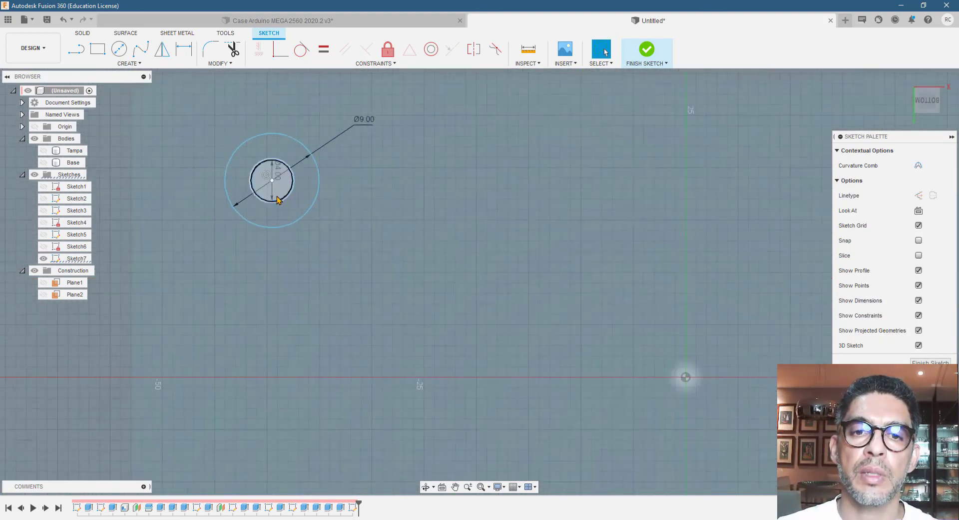
key("d")
left_click(281, 173)
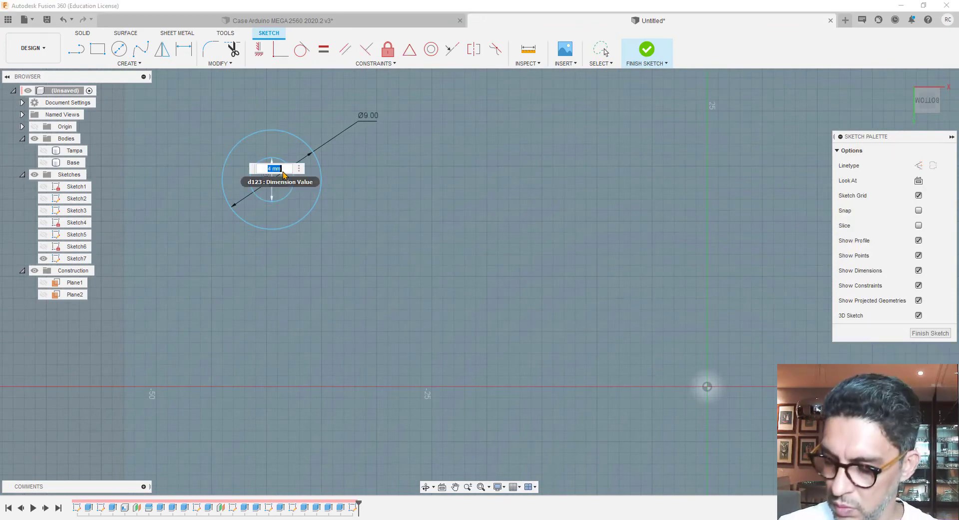
type("5")
key("Return")
scroll(265, 200, "down", 5)
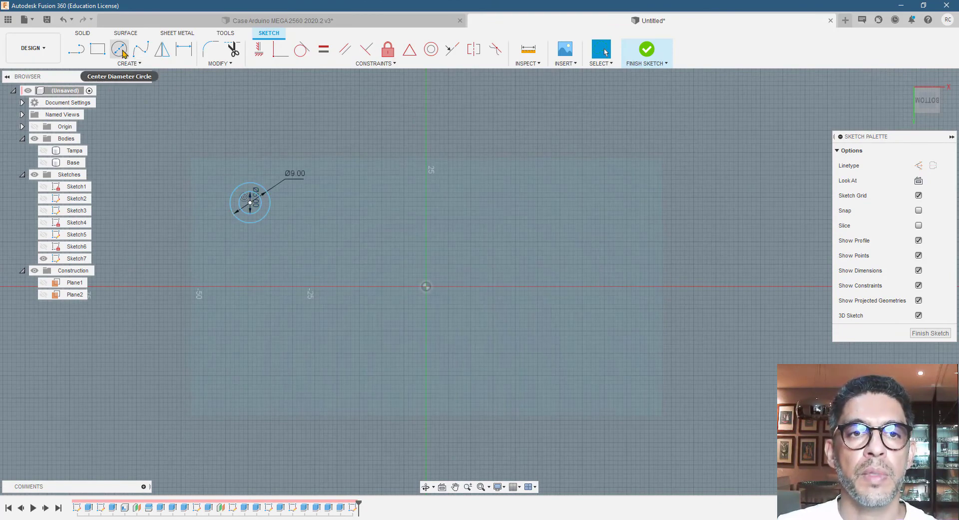
Sketch a 9 mm diameter circle near the other connector-side corner of the base's underside, and finish the completed four-corner sketch
left_click(121, 51)
left_click(248, 374)
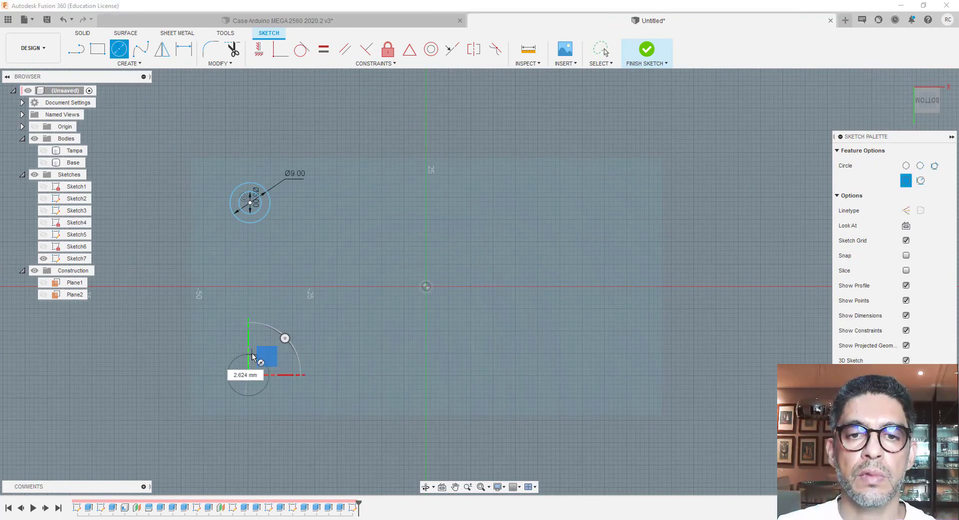
type("9")
key("Return")
key("Escape")
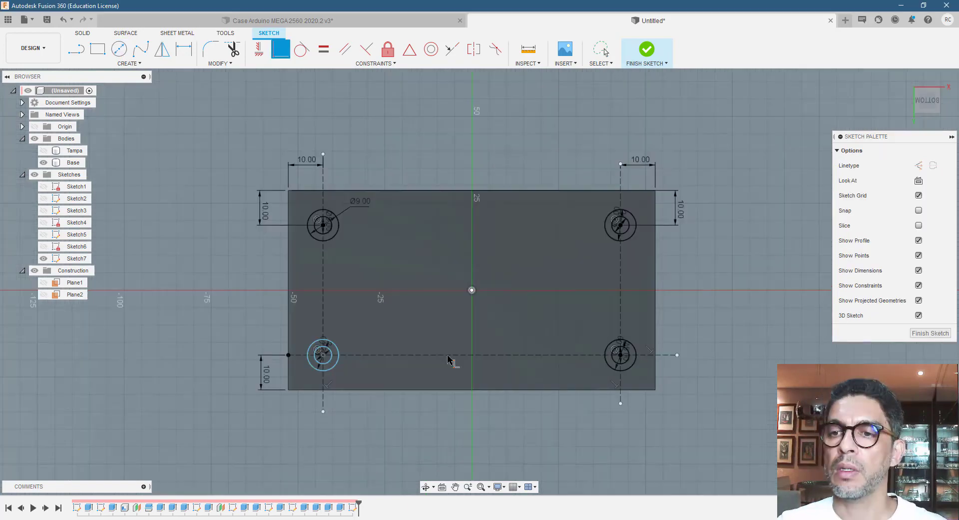
scroll(299, 370, "up", 2)
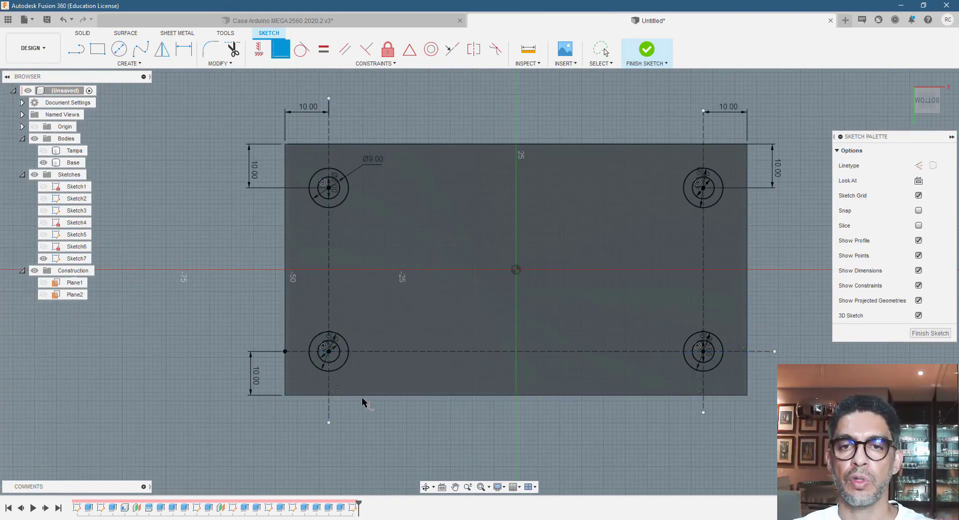
scroll(363, 400, "down", 2)
left_click(648, 50)
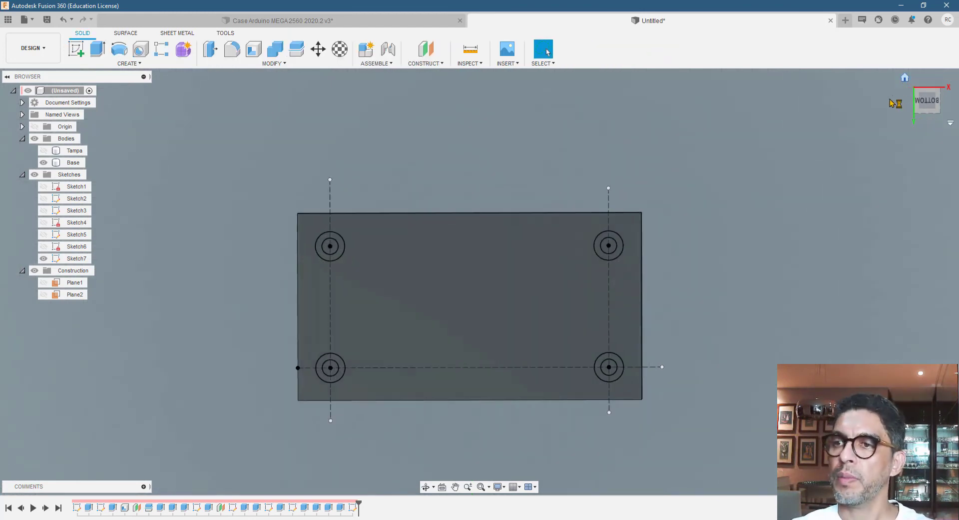
Extrude the four ring profiles between the concentric circles 0.5 mm outward from the underside, joined to the Base body
left_click(904, 78)
left_click(505, 336)
middle_click_drag(506, 336, 510, 239, "shift")
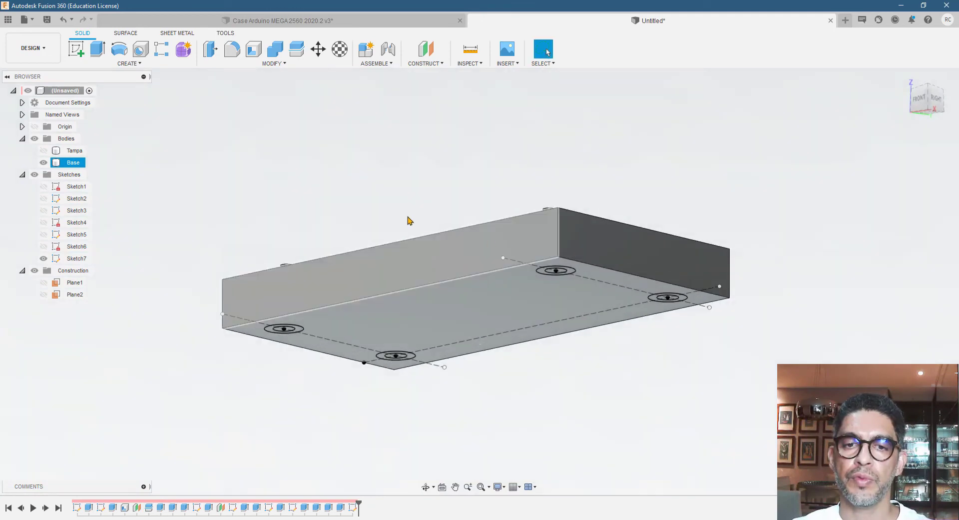
left_click(407, 218)
left_click(98, 48)
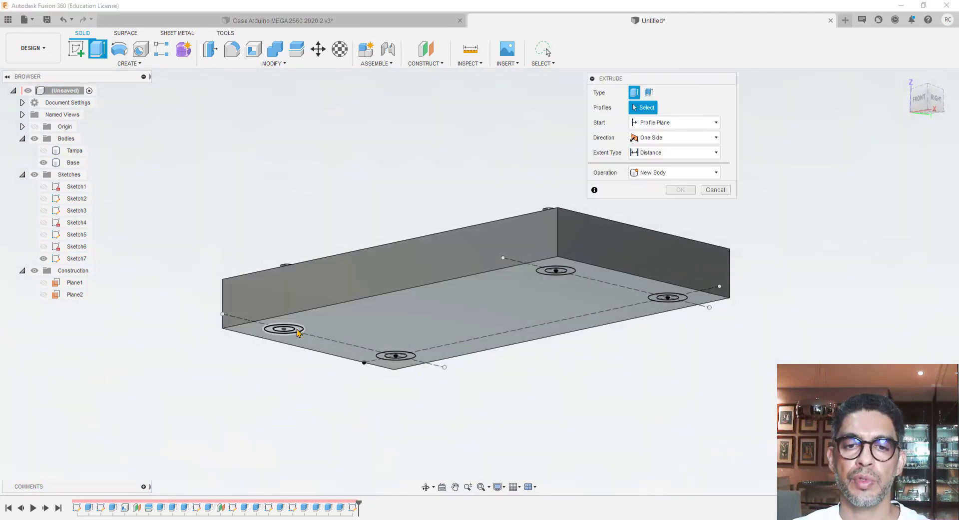
left_click(296, 331)
left_click(556, 270)
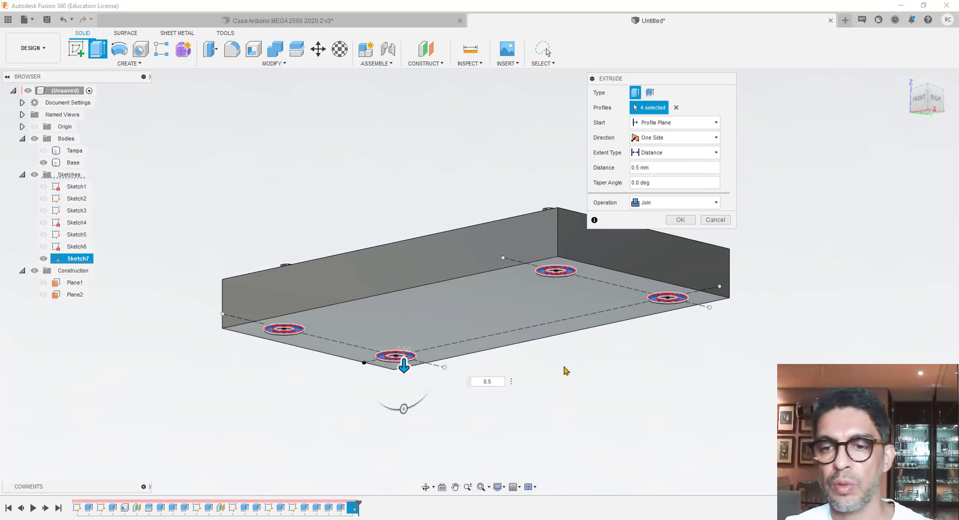
left_click(681, 220)
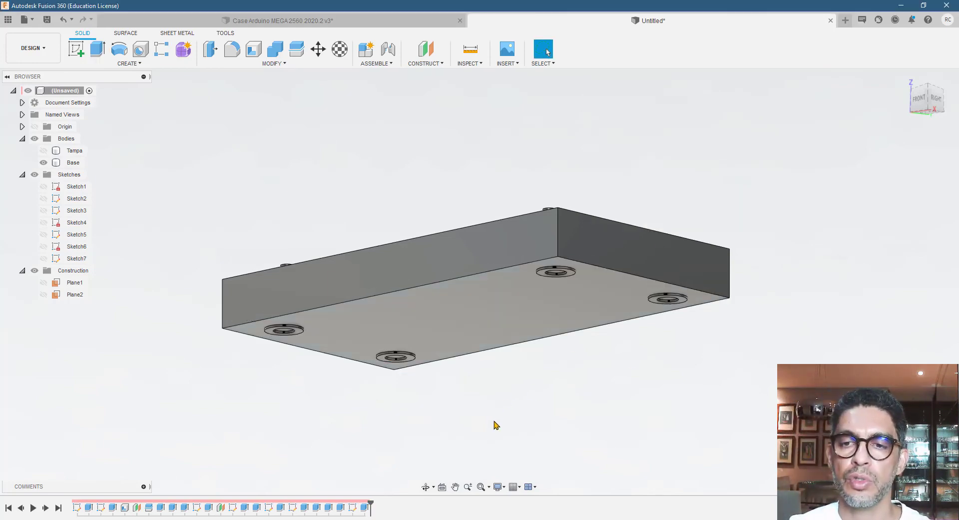
Inspect the inside of the Base, show the Tampa body again and look over the closed case
middle_click_drag(496, 425, 493, 458, "shift")
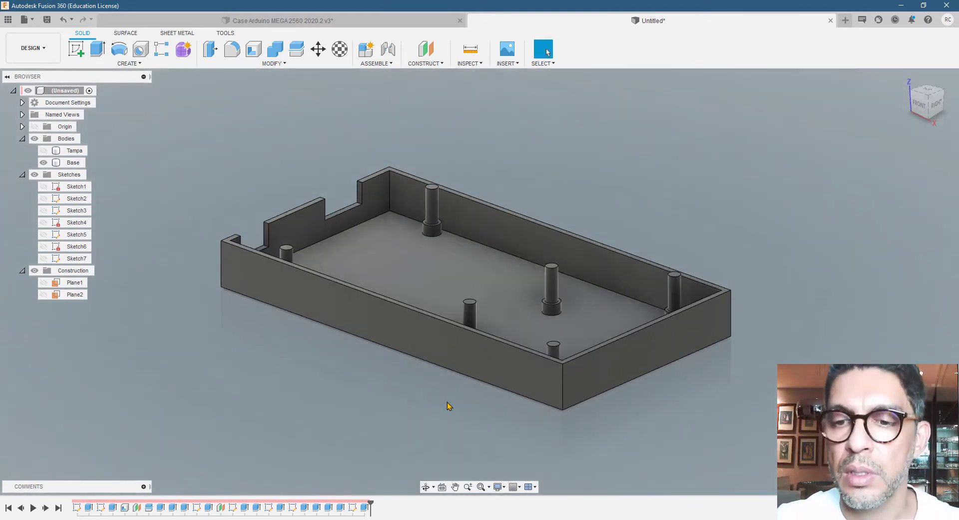
middle_click_drag(449, 406, 513, 404, "shift")
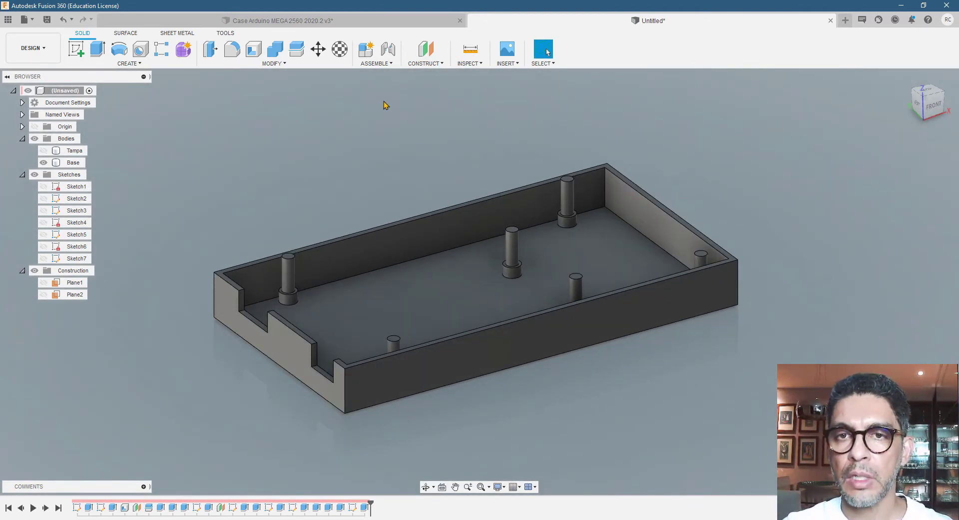
left_click(43, 151)
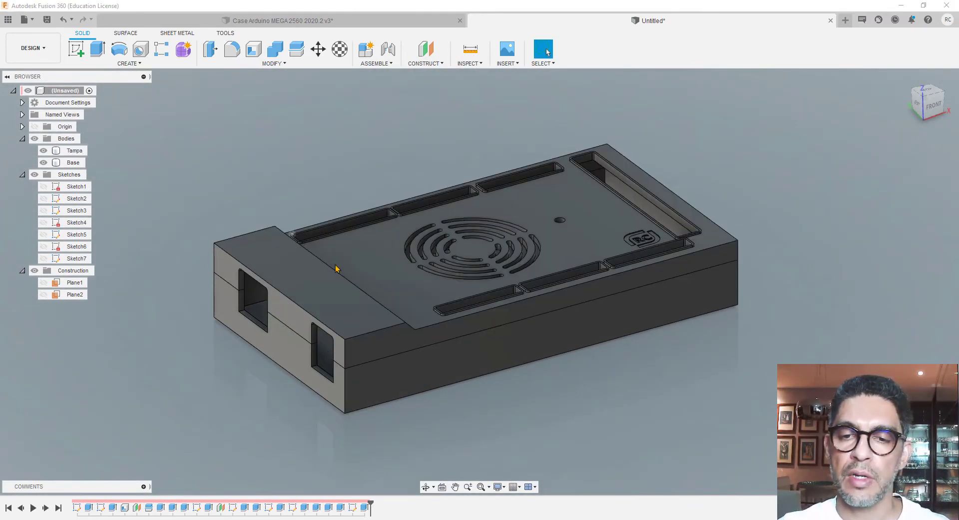
middle_click_drag(514, 330, 430, 360, "shift")
scroll(581, 290, "down", 1)
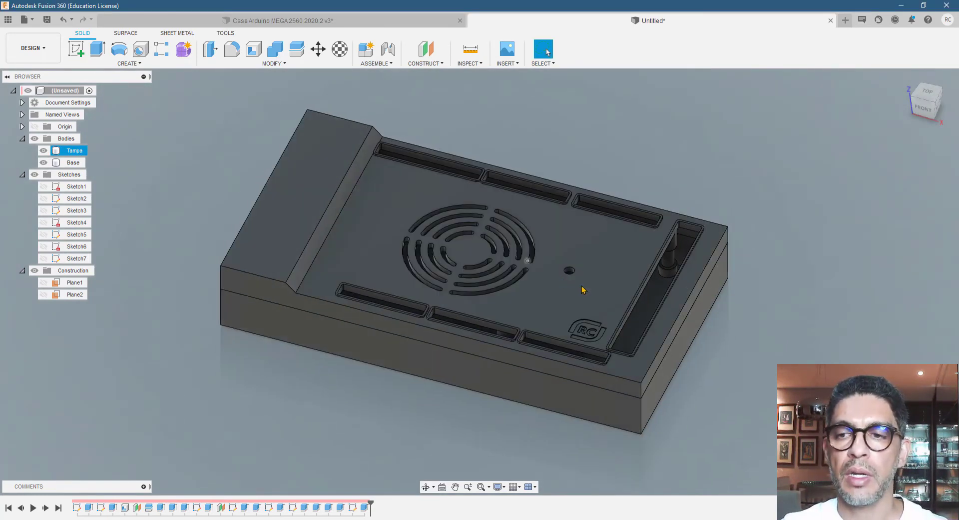
Start a fillet and select the Tampa's top perimeter edges and both long edges of its sloped face
left_click(232, 50)
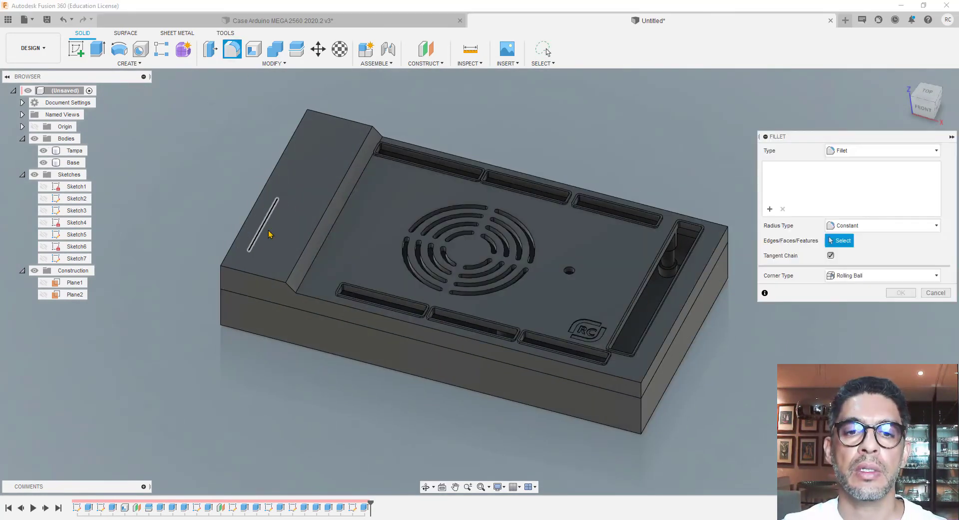
left_click(294, 271)
left_click(295, 270)
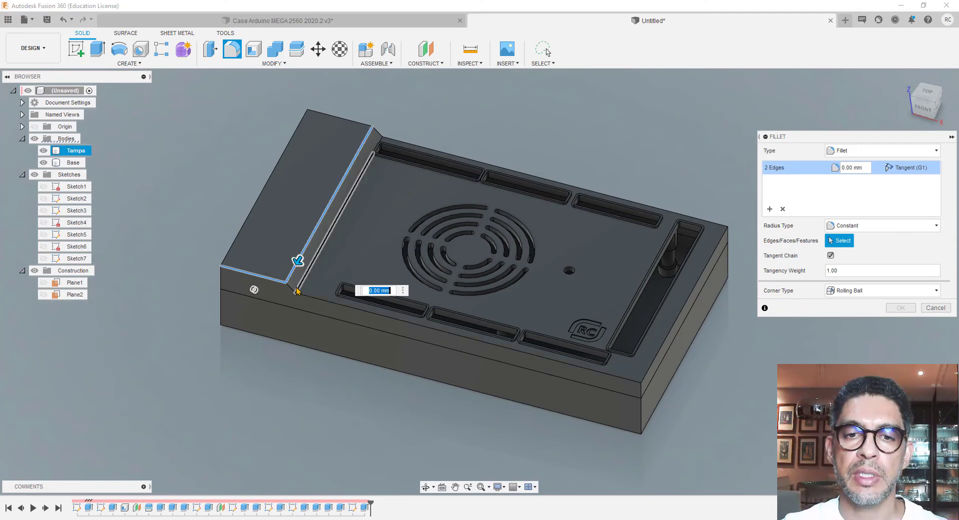
left_click(301, 280)
left_click(295, 309)
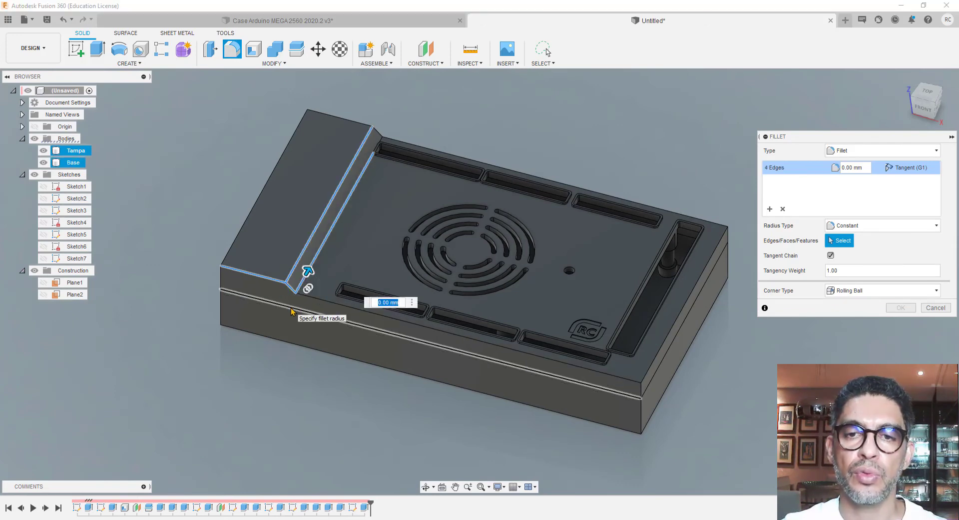
left_click(380, 136)
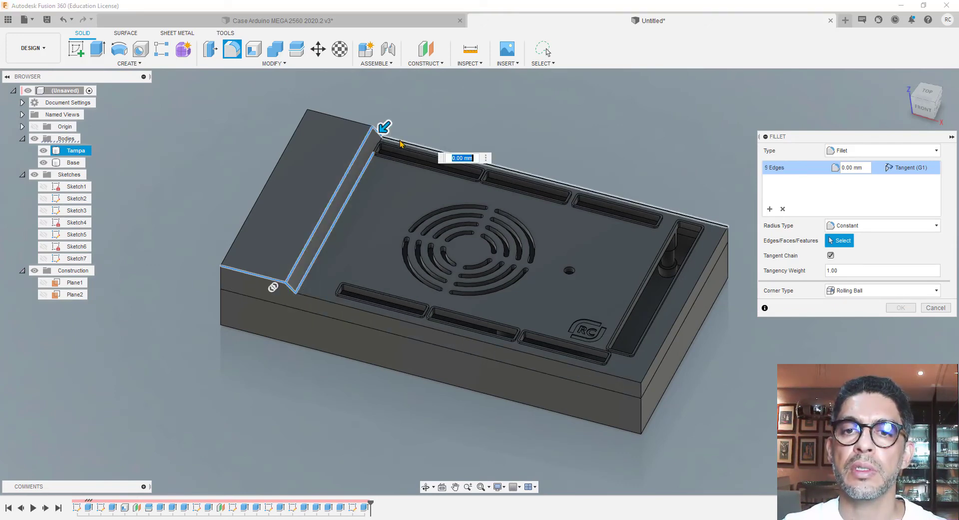
left_click(345, 122)
left_click(290, 138)
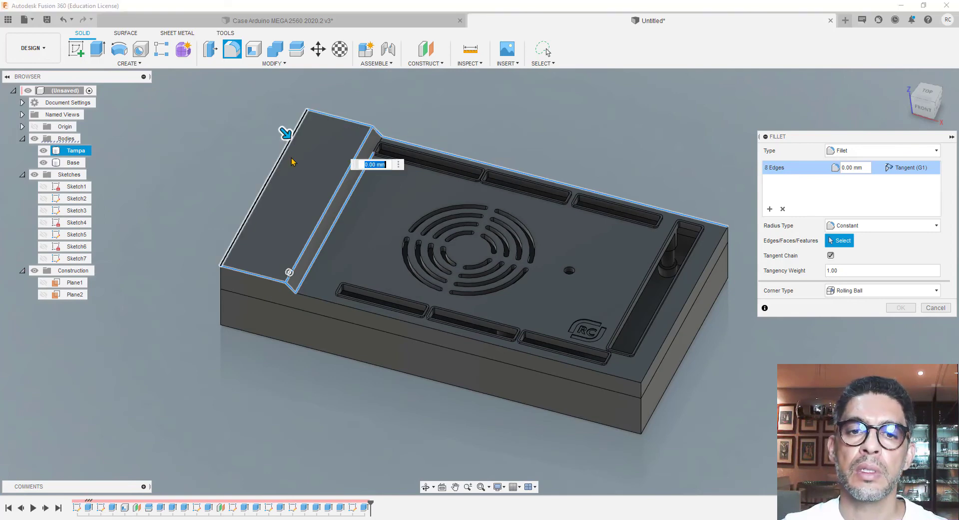
left_click(383, 316)
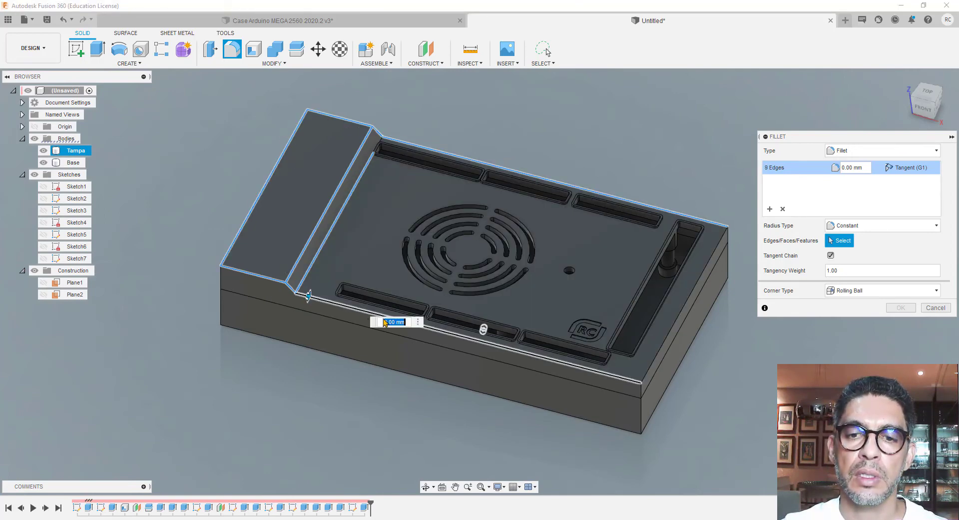
left_click(661, 349)
Add the Tampa's four vertical corner edges to the fillet selection
scroll(665, 390, "up", 5)
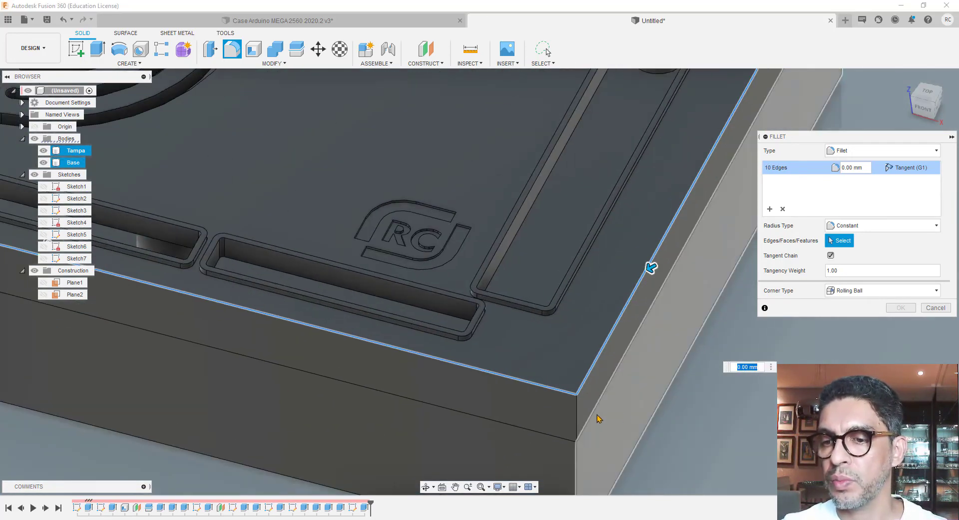
left_click(563, 423)
left_click(561, 424)
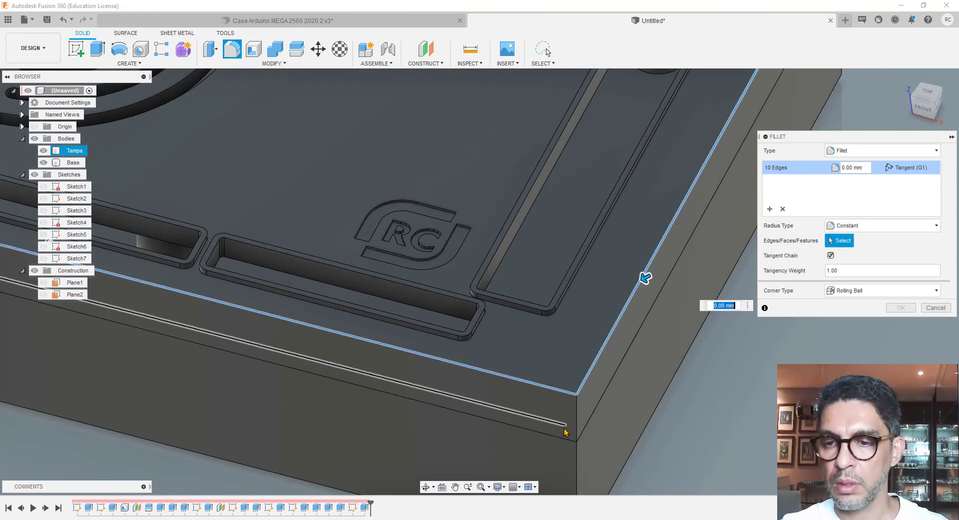
left_click(577, 425)
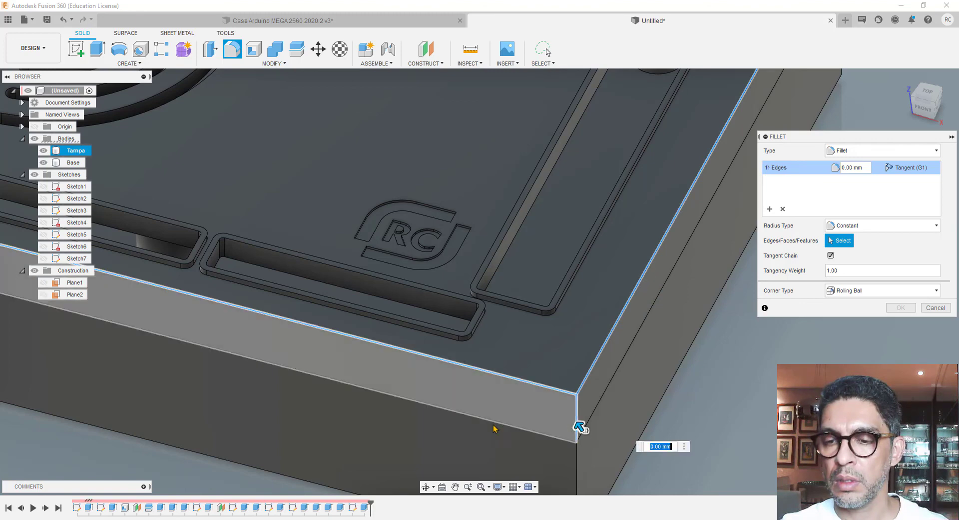
scroll(577, 324, "down", 3)
scroll(670, 300, "down", 3)
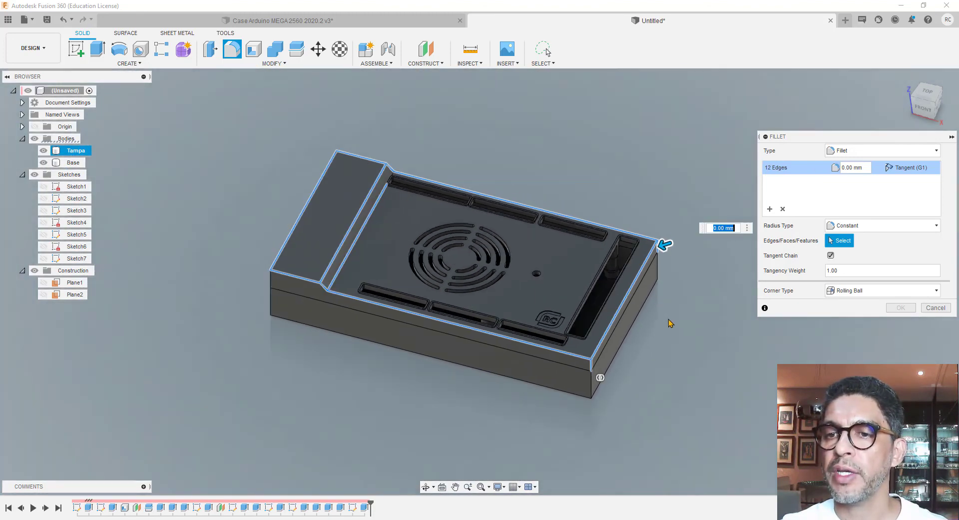
middle_click_drag(358, 336, 446, 390)
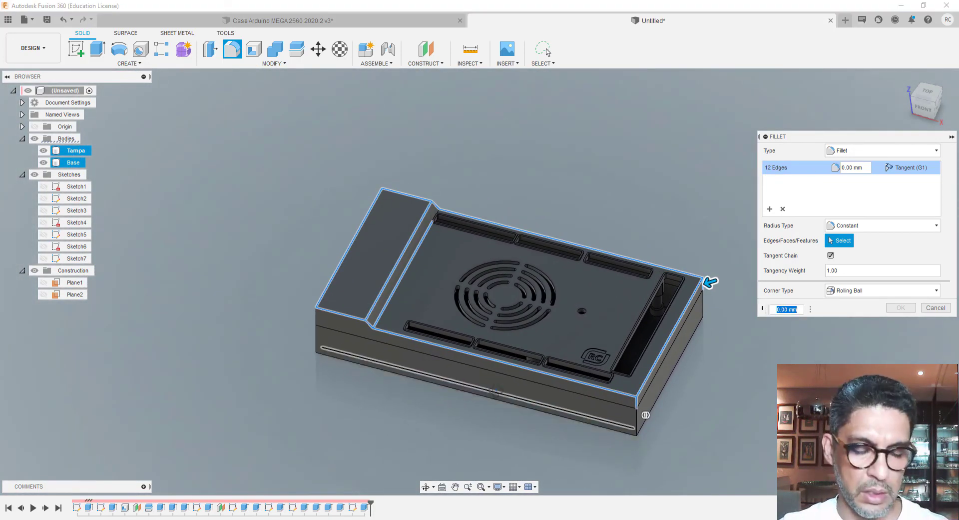
middle_click_drag(645, 414, 720, 288, "shift")
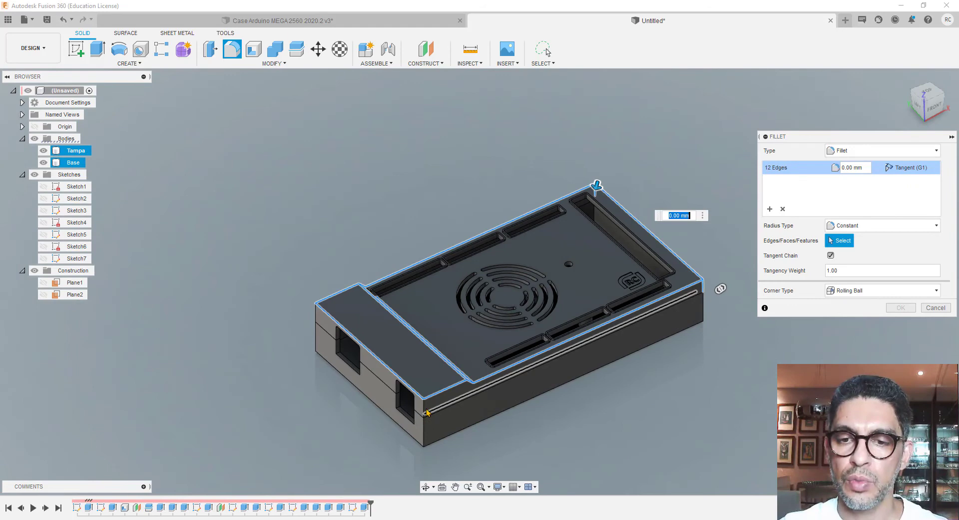
left_click(315, 315)
middle_click_drag(519, 352, 796, 337, "shift")
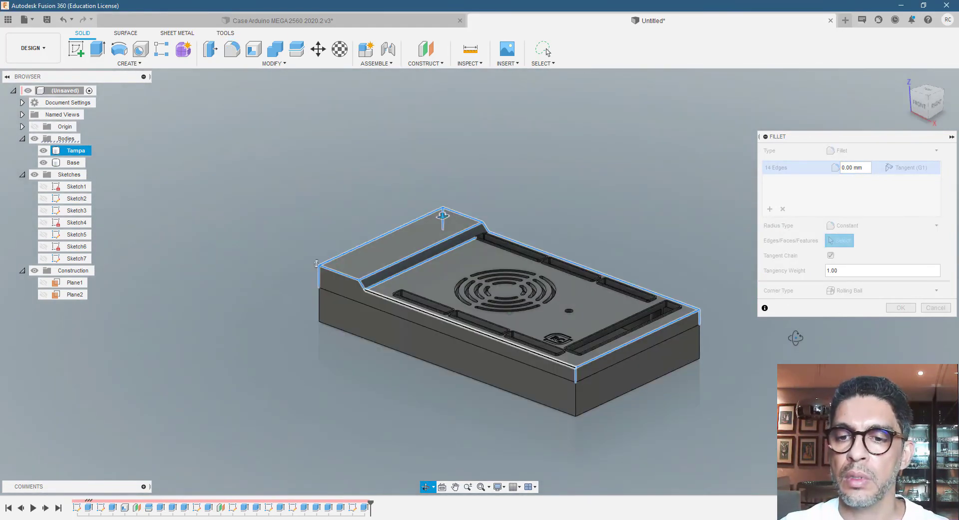